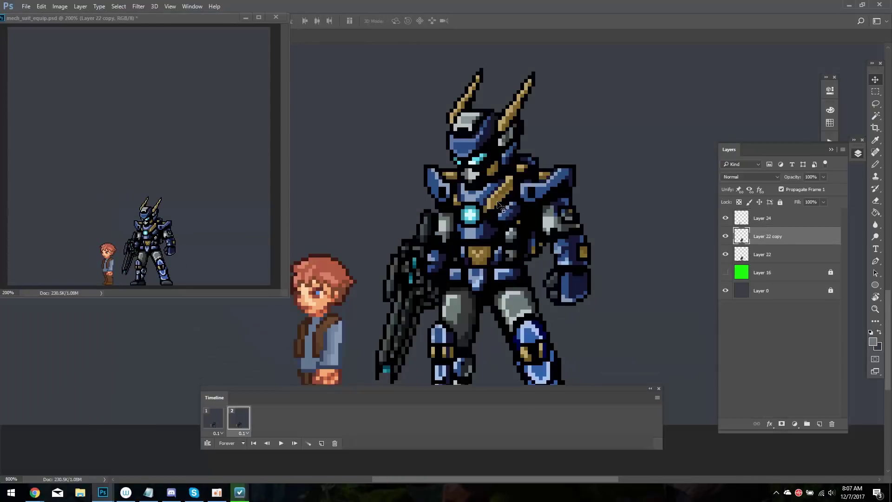
Cut the mech's head and horns onto their own layer and nudge it up a few pixels
key(l)
drag(557, 82, 530, 127)
drag(496, 173, 498, 104)
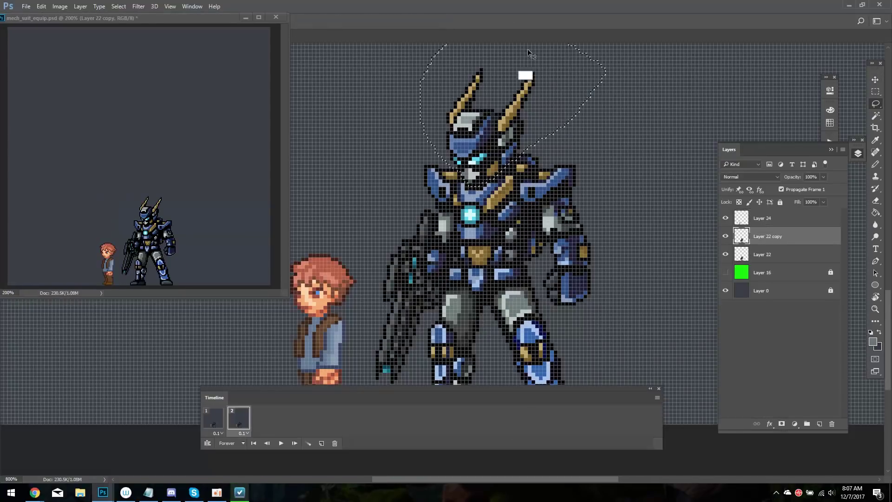
key(ctrl+j)
key(ctrl+Up)
key(ctrl+Up)
key(ctrl+Up)
key(ctrl+Up)
key(alt+bracketleft)
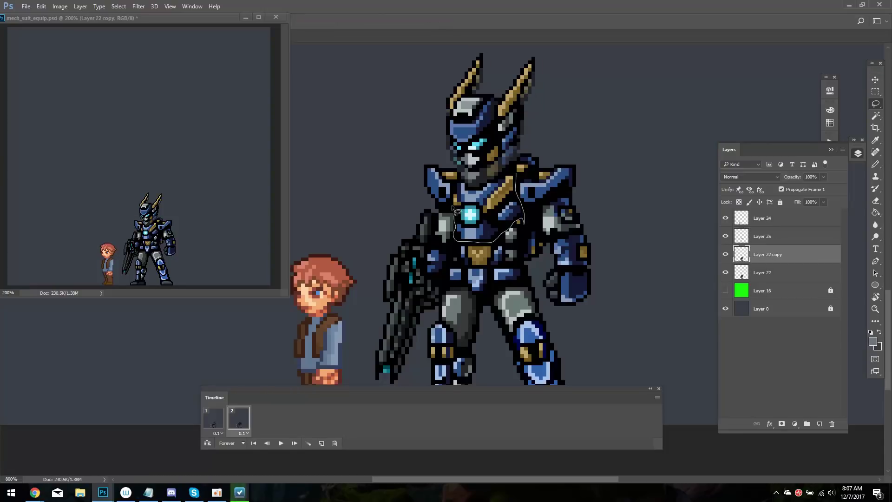
Cut the glowing chest core pieces onto new layers and shift them down slightly
drag(454, 208, 460, 185)
key(ctrl+j)
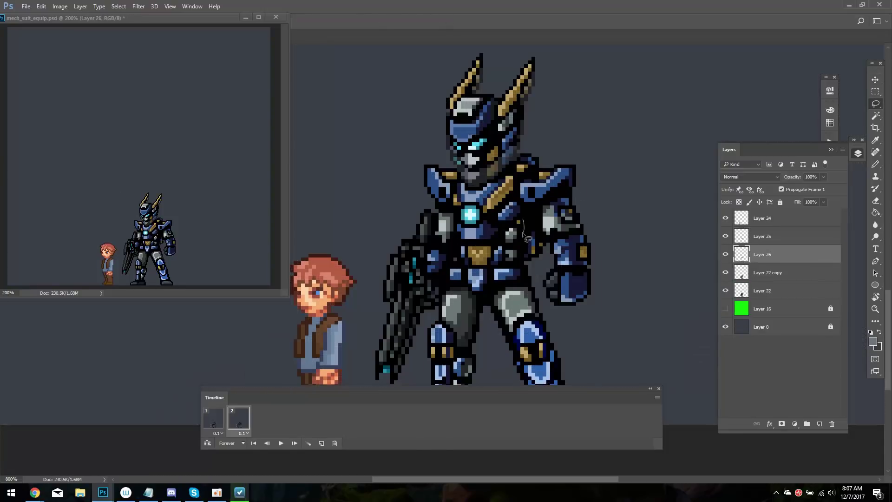
key(ctrl+j)
key(v)
drag(510, 239, 510, 242)
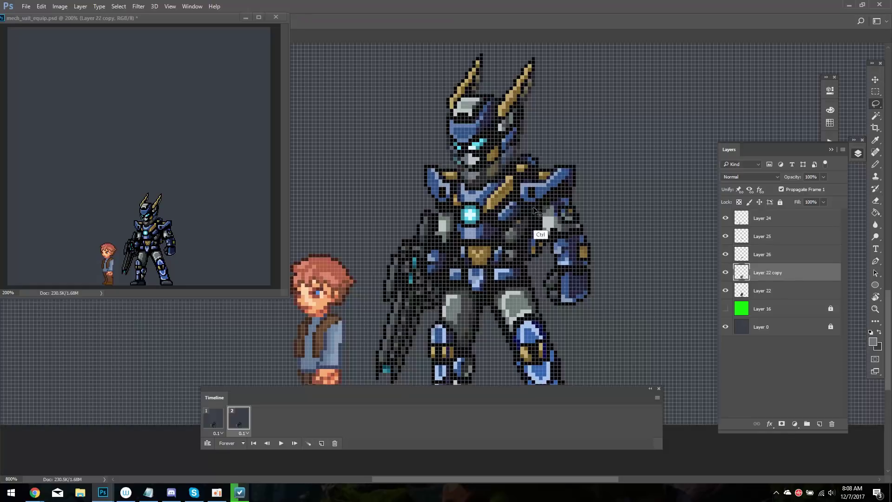
key(alt+bracketright)
drag(527, 190, 516, 204)
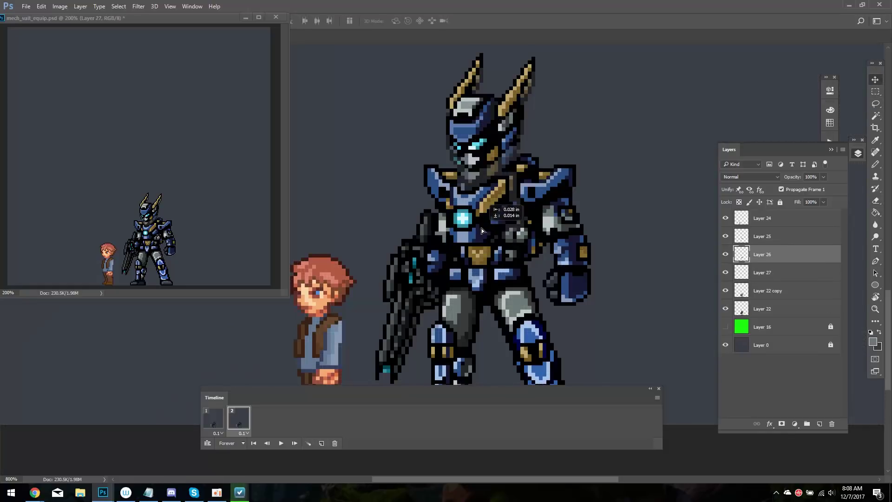
Cut another chest piece onto a new layer, raise it upward, and save the document
key(l)
key(ctrl+j)
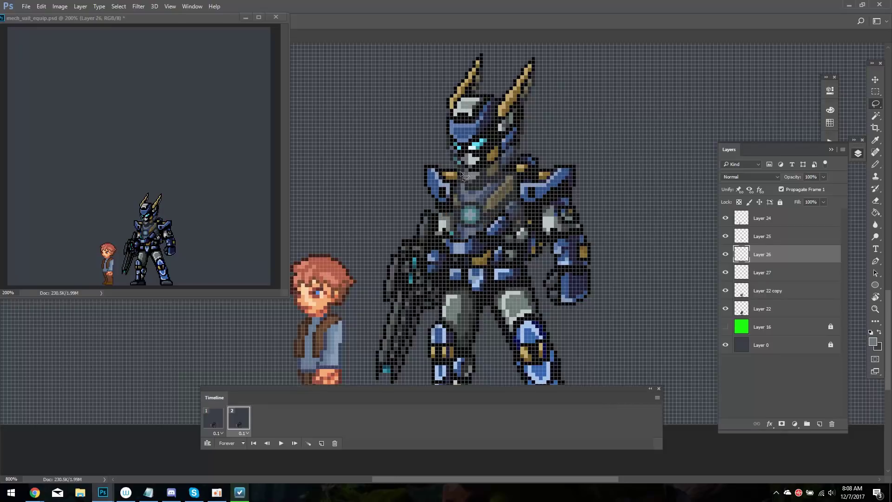
key(v)
drag(474, 243, 473, 199)
key(ctrl+s)
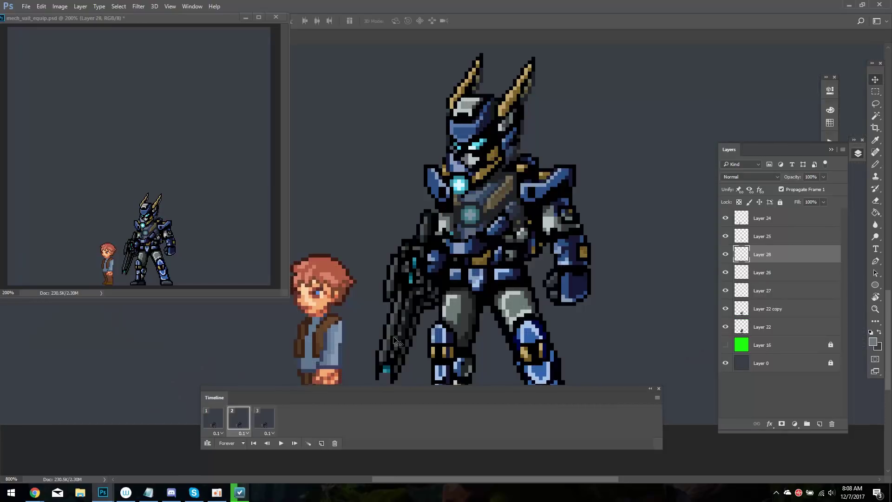
Duplicate chest-plate Layers 28, 26 and 27 together
click(831, 149)
click(830, 166)
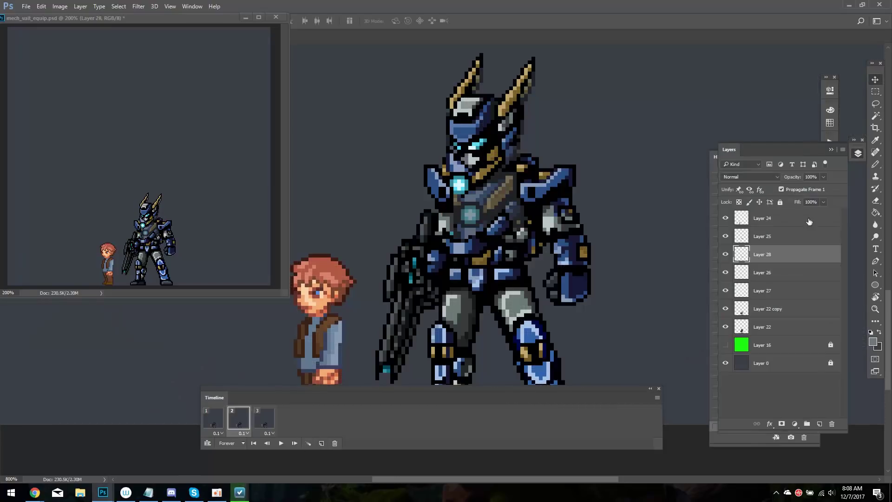
shift+click(730, 288)
key(ctrl+j)
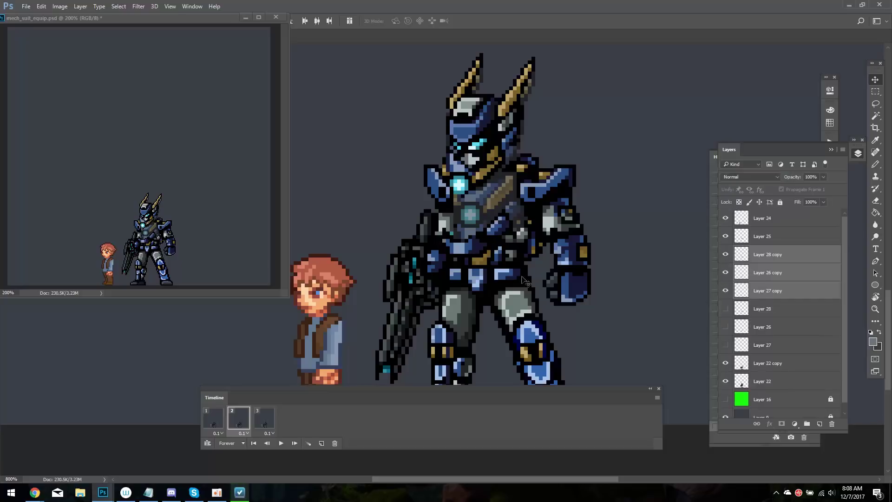
Fill the mech's chest interior black on Layer 22 copy
ctrl+click(525, 279)
key(g)
click(450, 203)
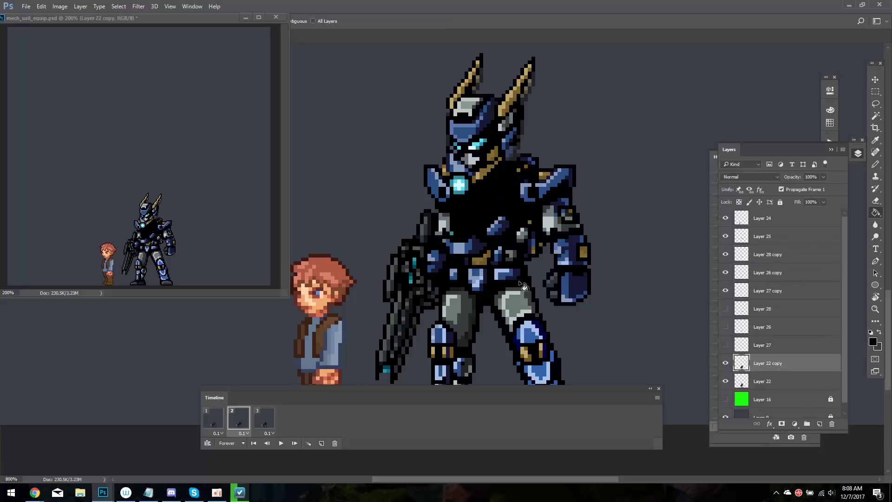
Preview playback and move the boy copy onto the mech's chest
key(v)
ctrl+click(505, 234)
key(space)
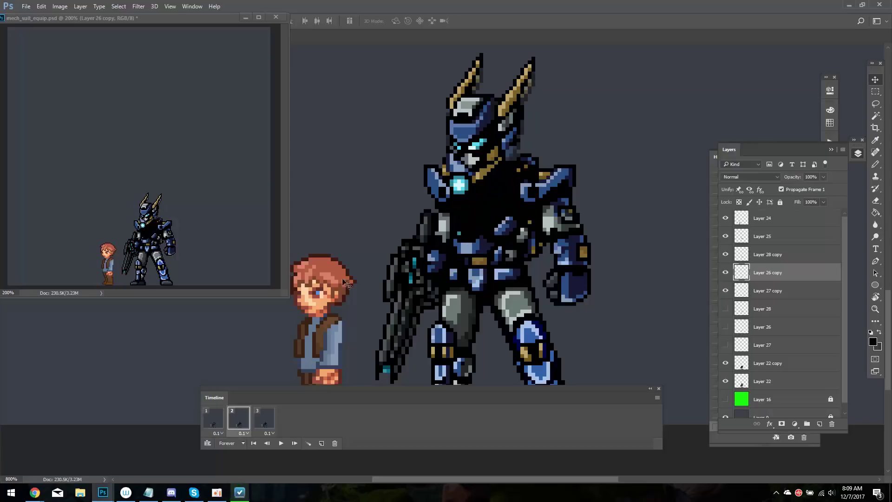
mouse_move(344, 281)
mouse_down()
mouse_move(489, 187)
mouse_move(511, 117)
mouse_up()
Lift the helmet above the boy's head and raise Layer 28 copy in the stack
key(l)
key(v)
drag(494, 147, 494, 88)
ctrl+click(466, 180)
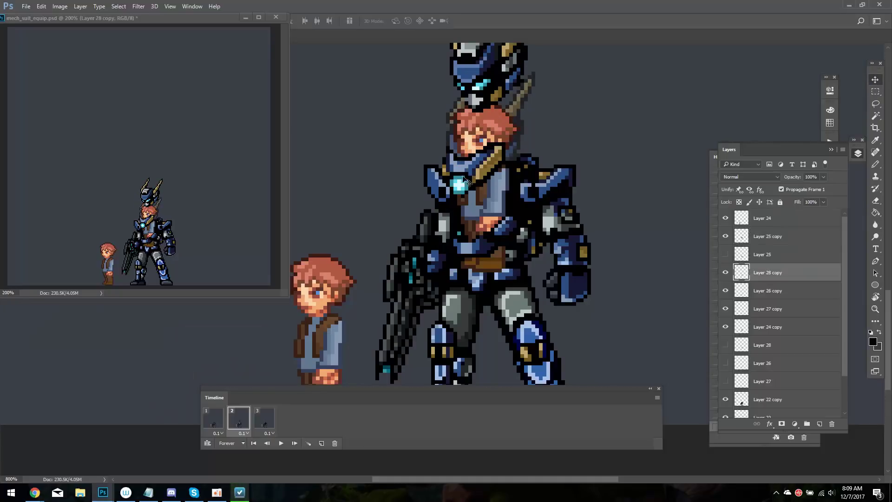
key(ctrl+bracketright)
key(ctrl+bracketright)
ctrl+click(419, 181)
Cut the mech's right shoulder/arm and left chest plate onto new layers
key(l)
drag(633, 121, 556, 255)
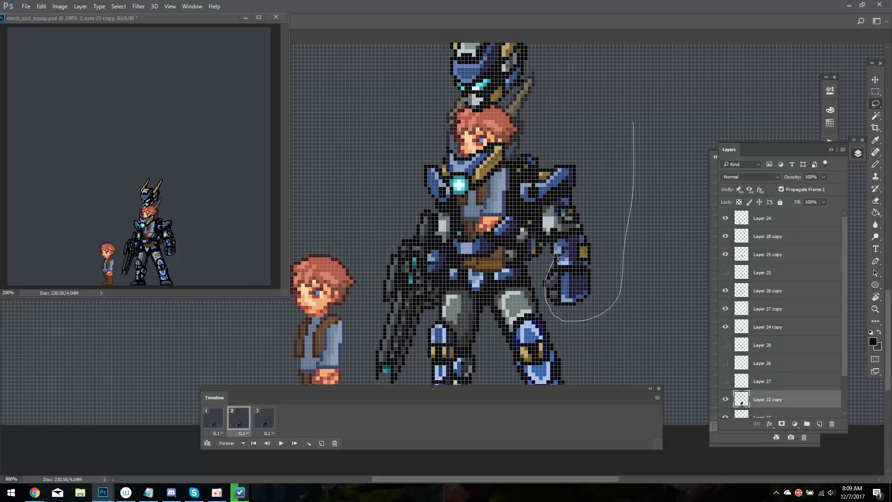
key(ctrl+j)
drag(434, 156, 454, 187)
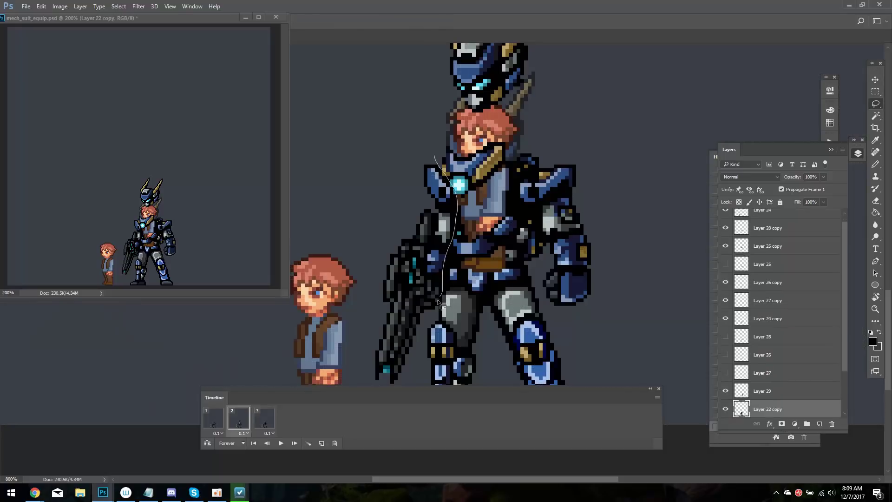
drag(439, 303, 437, 297)
key(ctrl+j)
On Layer 28 copy, shift the right shoulder plate outward and pick the dark blue armour colour
ctrl+click(455, 182)
key(e)
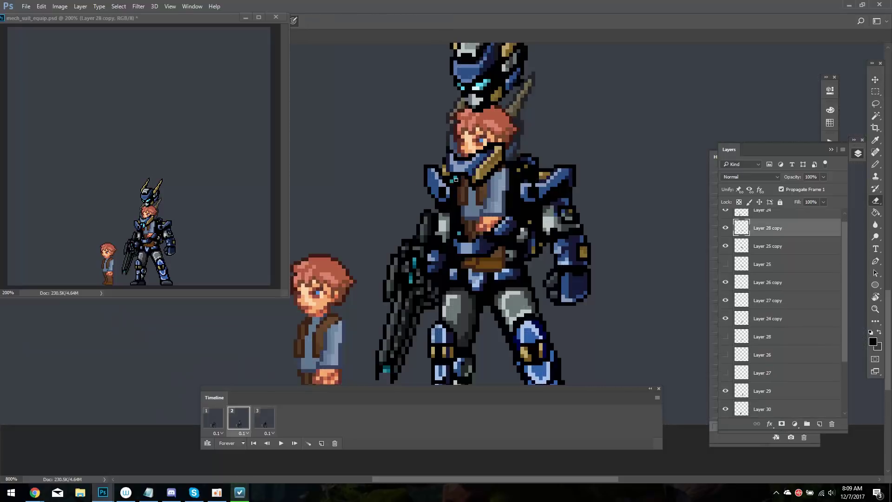
key(ctrl+j)
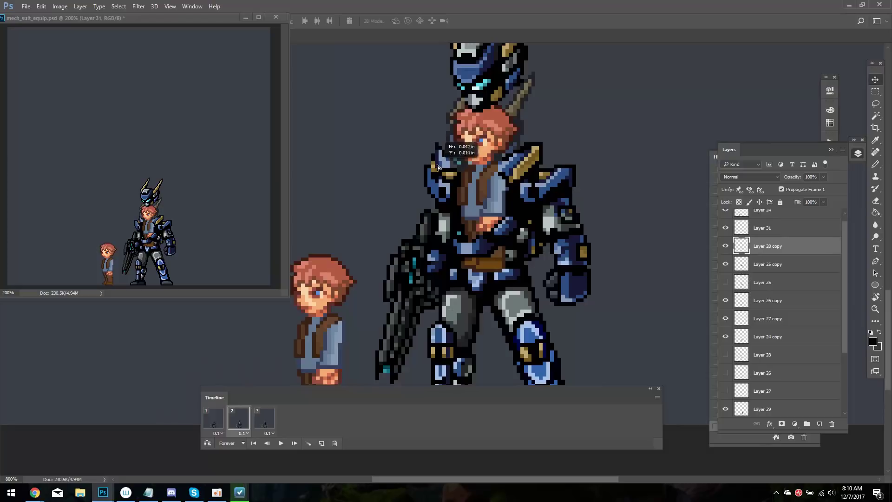
mouse_move(551, 190)
mouse_down()
mouse_move(577, 190)
mouse_move(551, 189)
mouse_up()
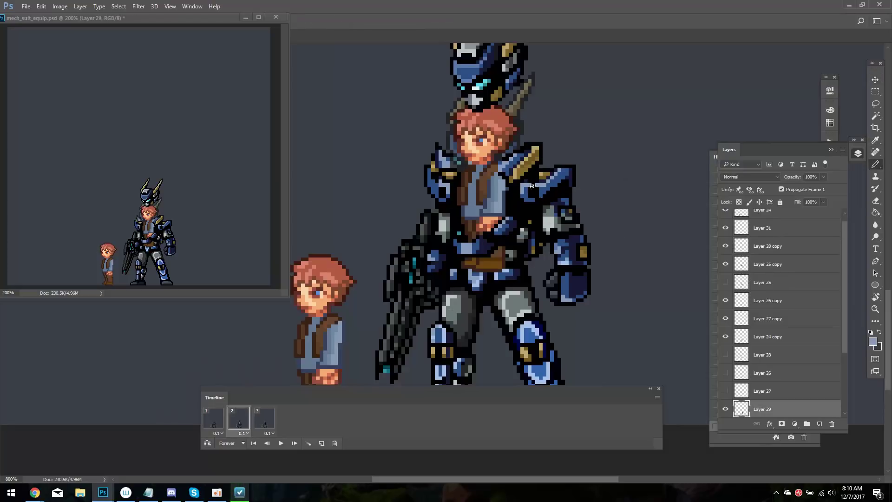
alt+click(534, 196)
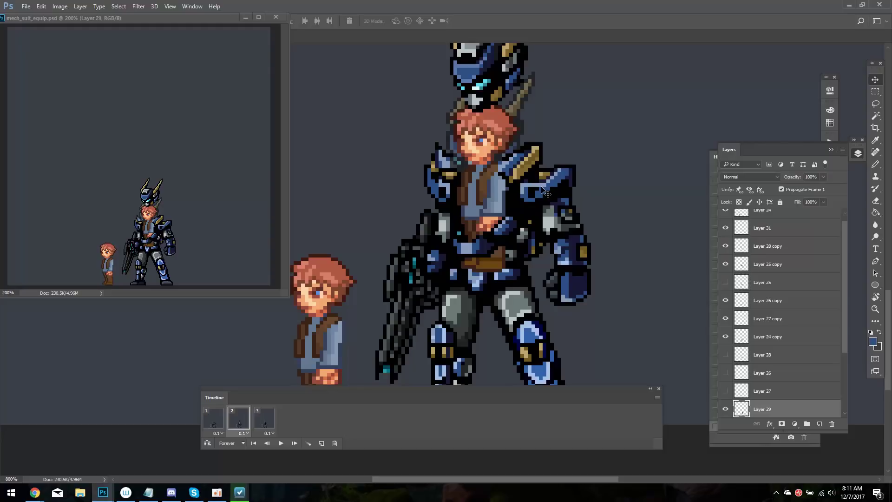
Cut the helmet section onto a new layer and shift it sideways
key(ctrl+shift+z)
key(l)
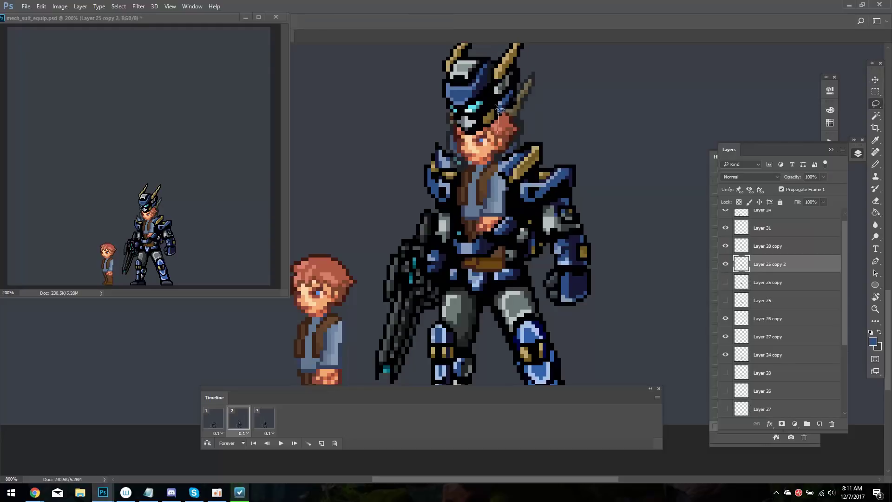
key(ctrl+j)
mouse_move(498, 108)
mouse_down()
mouse_move(519, 97)
mouse_move(451, 114)
mouse_up()
key(ctrl+j)
key(e)
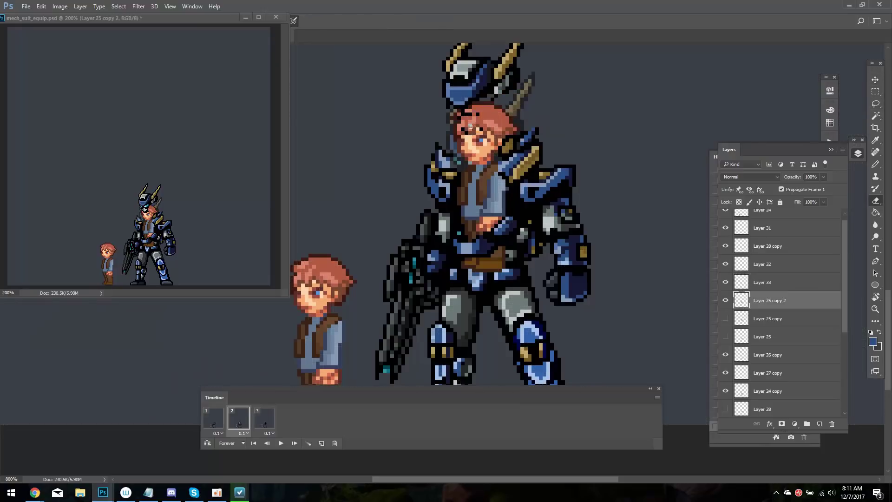
Shift the helmet right and fill the gap behind the boy's head black
key(v)
key(Right)
key(Right)
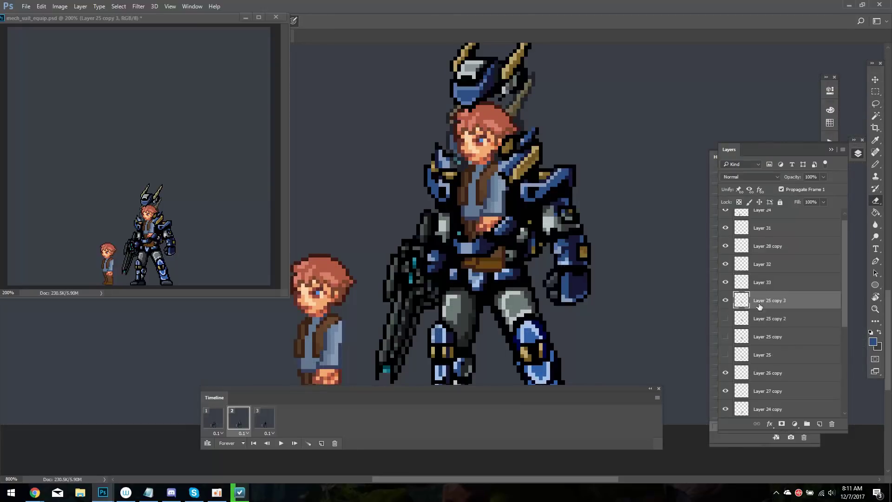
key(ctrl+j)
key(g)
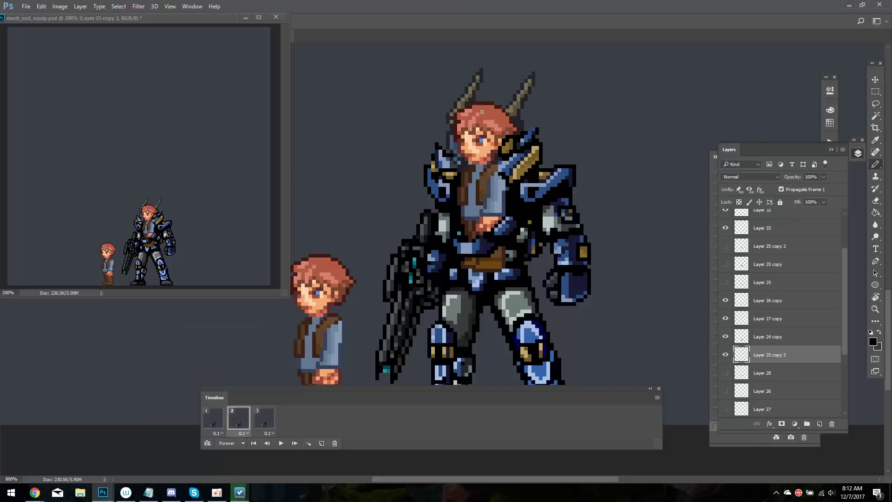
click(502, 103)
key(j)
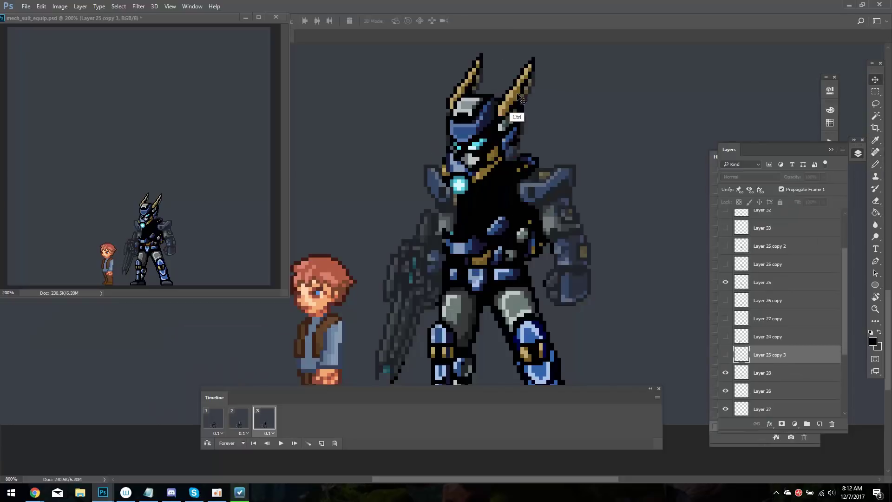
Erase stray pixels around the belt on Layer 24 copy, then return to frame 1
key(v)
ctrl+click(506, 209)
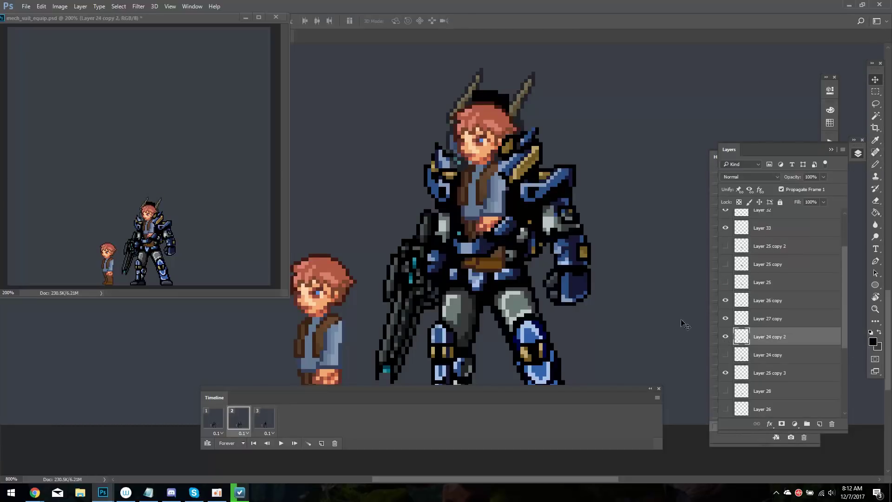
key(e)
drag(502, 260, 467, 258)
click(213, 417)
Outline the mech's chest on Layer 22 and transform the head and chest on Layer 24 copy 2
ctrl+click(483, 218)
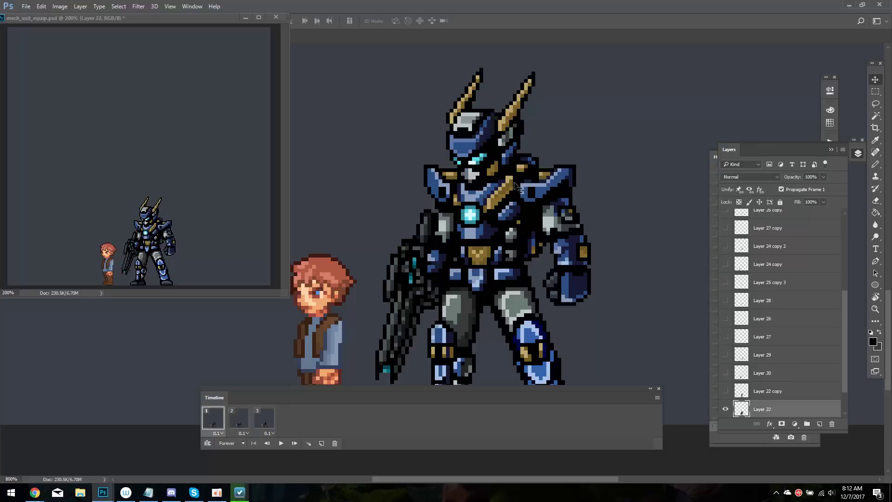
key(l)
drag(530, 210, 460, 196)
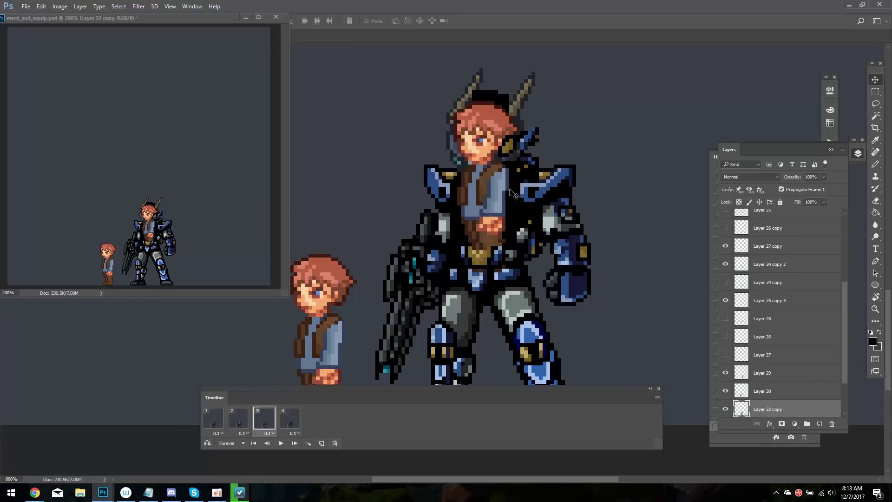
ctrl+click(488, 137)
key(ctrl+t)
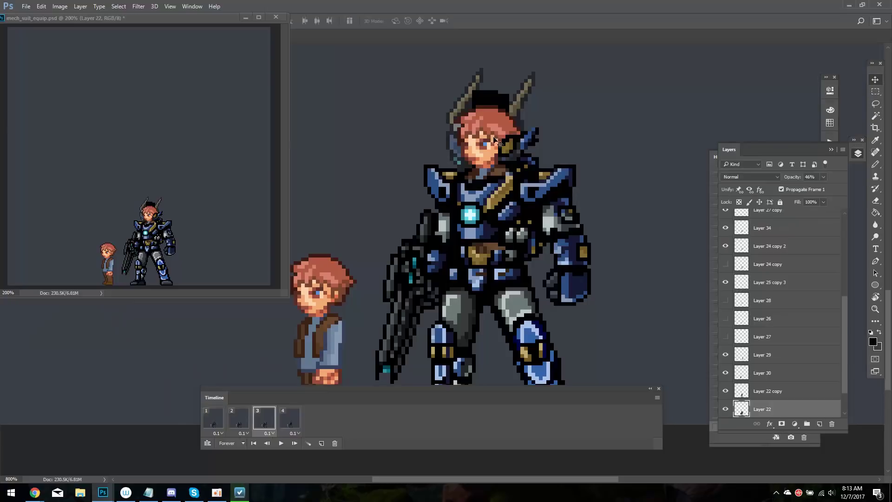
Hide Layers 35 and 22 so frame 4 shows the red-haired character's bare head
click(725, 246)
click(743, 263)
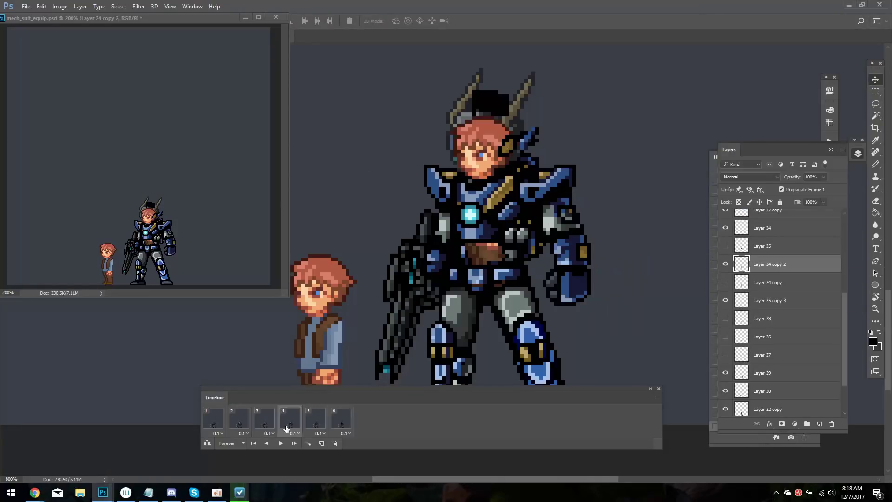
ctrl+click(454, 136)
click(724, 410)
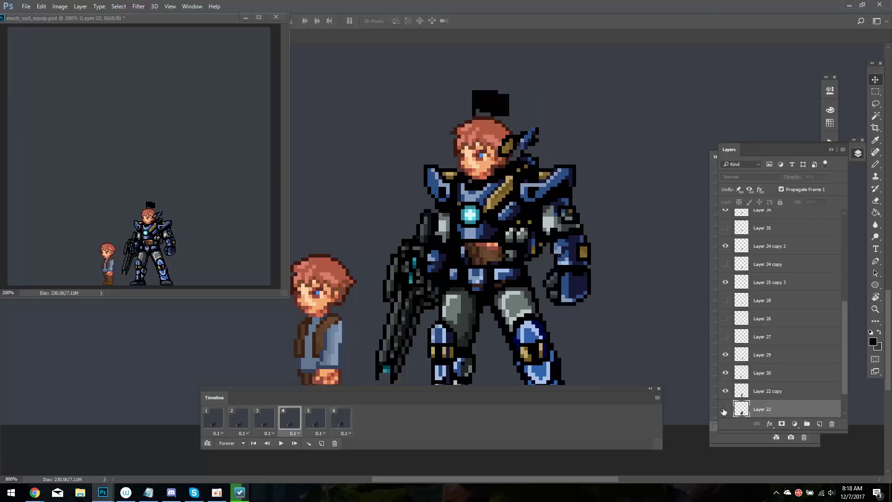
ctrl+click(518, 158)
ctrl+click(515, 156)
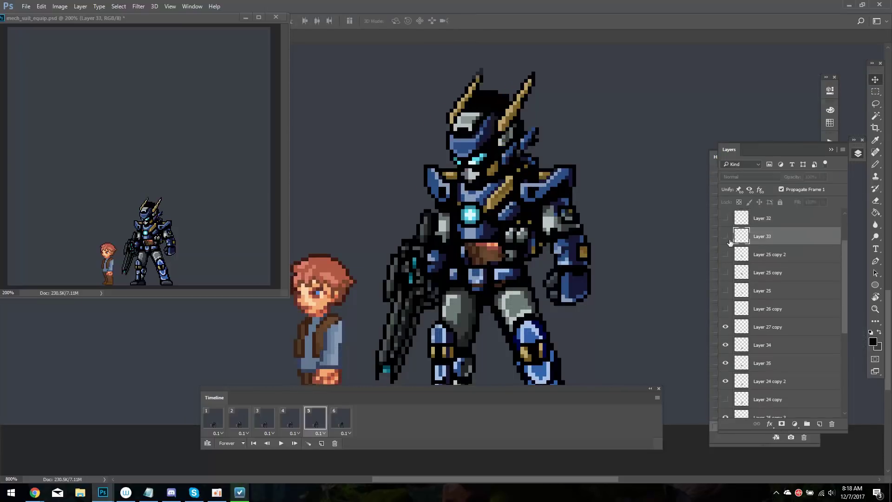
key(Left)
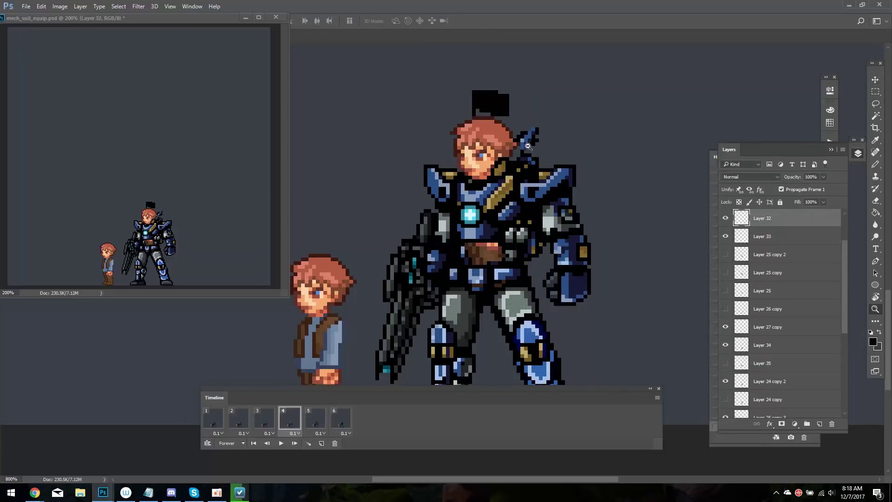
scroll(517, 151, up, 1)
Position the blue antenna piece against the character's hair on frame 4
drag(518, 153, 548, 137)
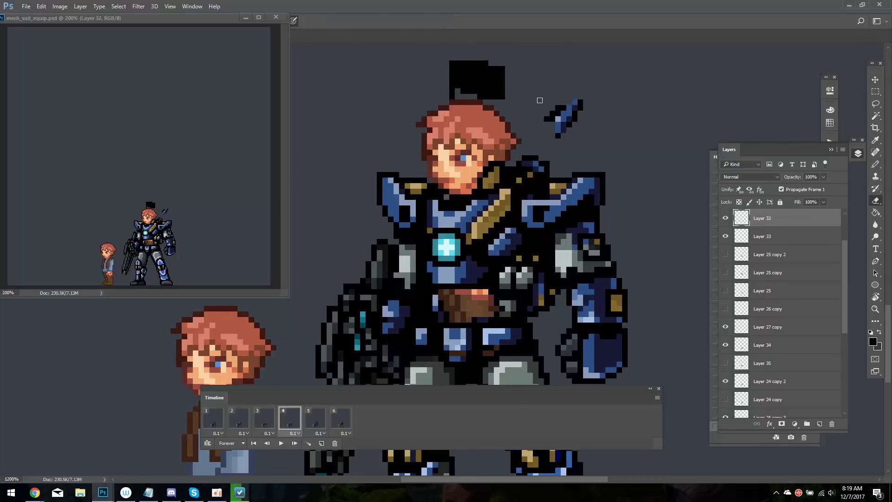
key(b)
key(alt+bracketleft)
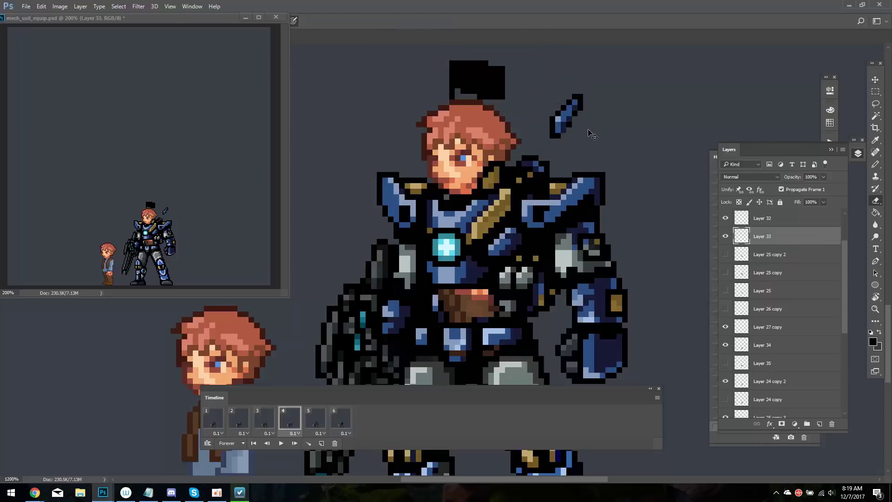
key(v)
drag(573, 94, 519, 117)
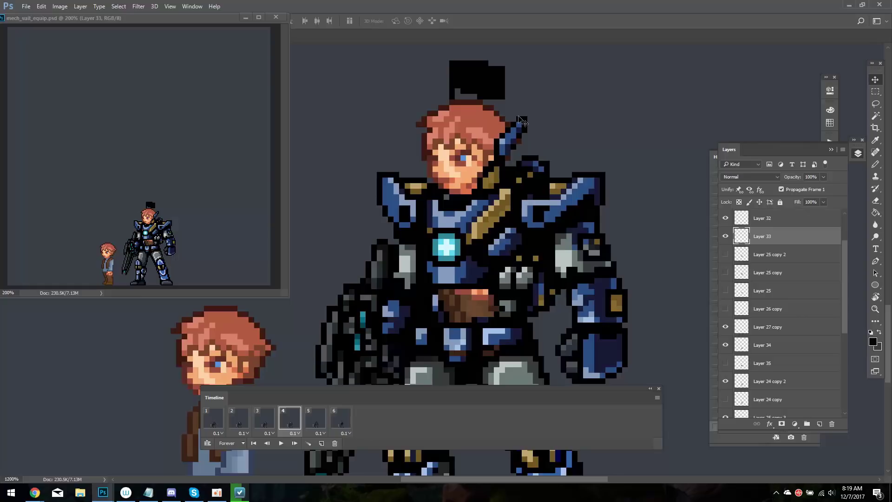
Copy an antenna part from frame 5's helmet to frame 4 beside the head, below Layer 33
key(space)
key(space)
ctrl+click(506, 122)
key(l)
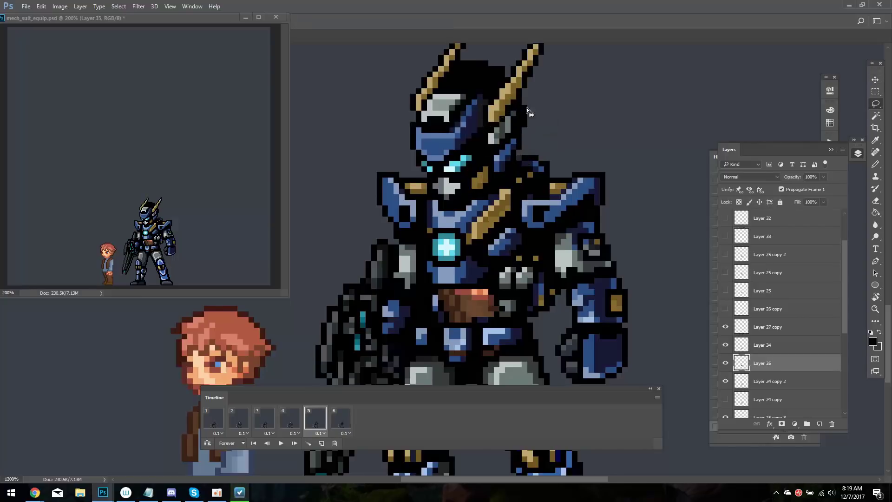
key(Left)
key(ctrl+shift+alt+n)
mouse_move(515, 109)
mouse_down()
mouse_move(531, 120)
mouse_move(519, 126)
mouse_up()
key(ctrl+bracketleft)
Copy the antenna pixels onto new Layer 37 and shift them right beside the head
key(b)
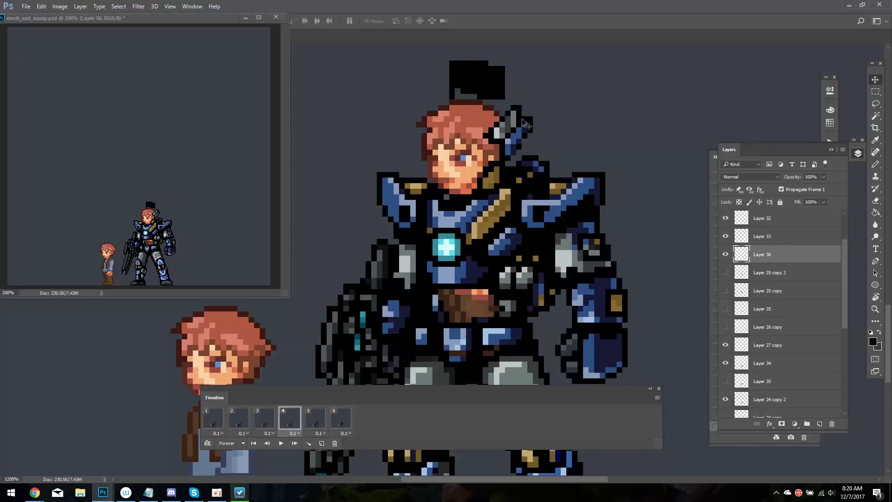
key(v)
key(m)
key(ctrl+alt+shift+n)
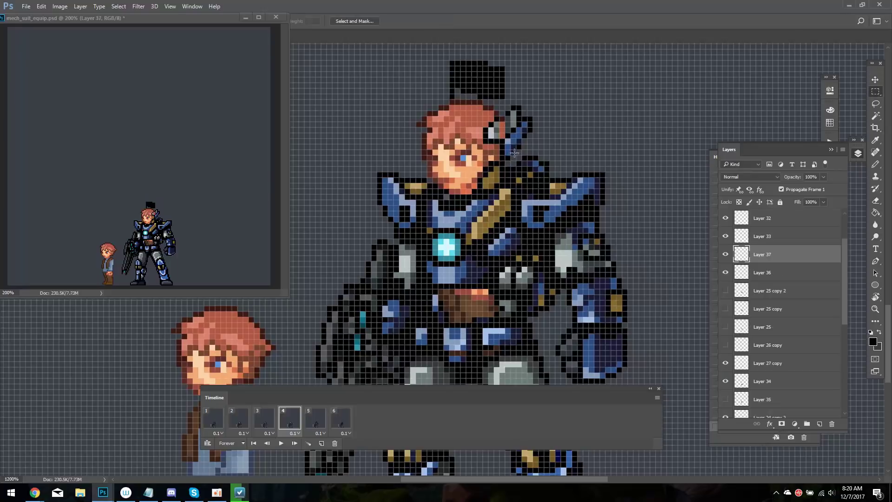
drag(541, 140, 552, 142)
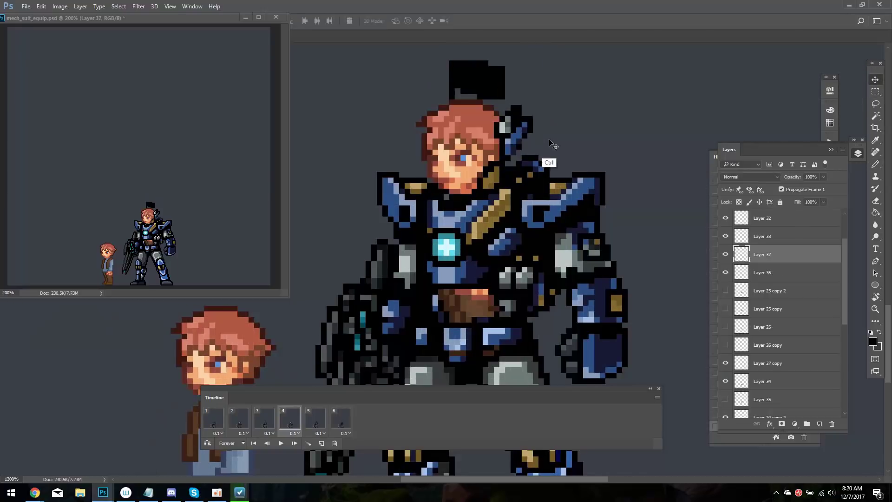
ctrl+click(522, 128)
Duplicate Layer 32 and move the copy up over the collar
ctrl+click(530, 180)
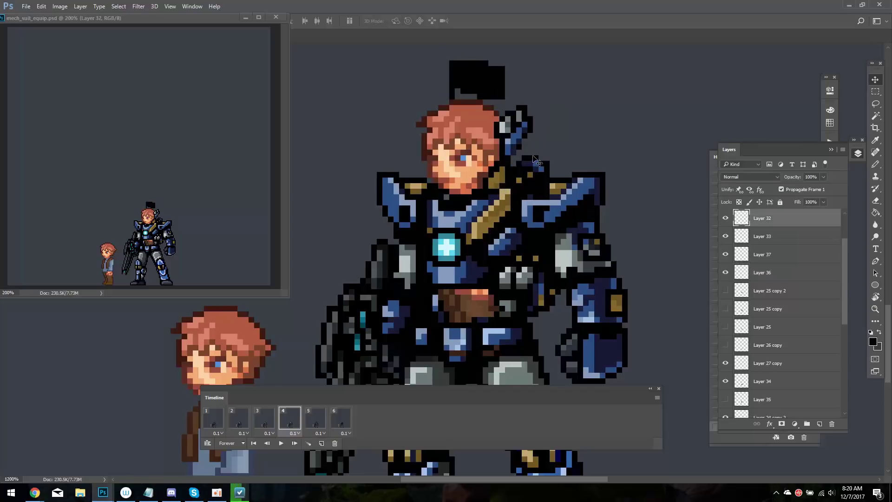
key(ctrl+j)
drag(450, 220, 455, 183)
key(b)
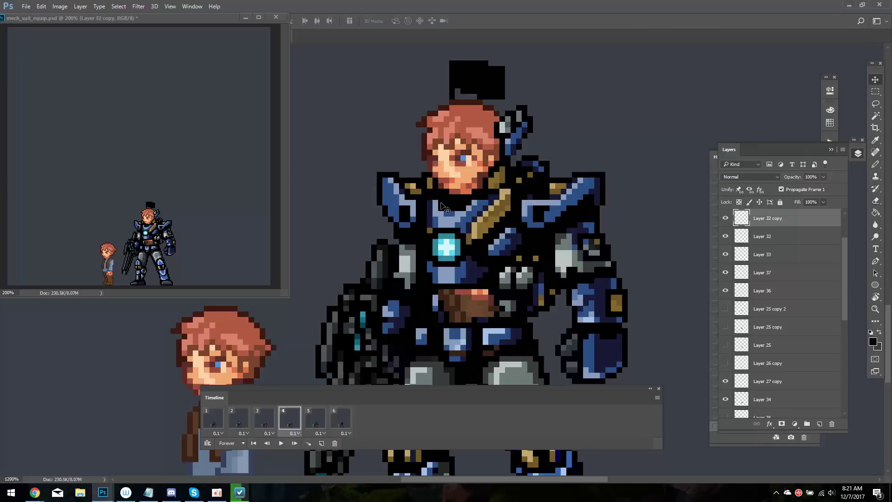
Compare frames 4 and 5 repeatedly, making Layer 25 copy 3 visible and active
key(period)
key(comma)
key(period)
key(comma)
key(period)
key(comma)
ctrl+click(520, 112)
key(period)
key(comma)
ctrl+click(520, 111)
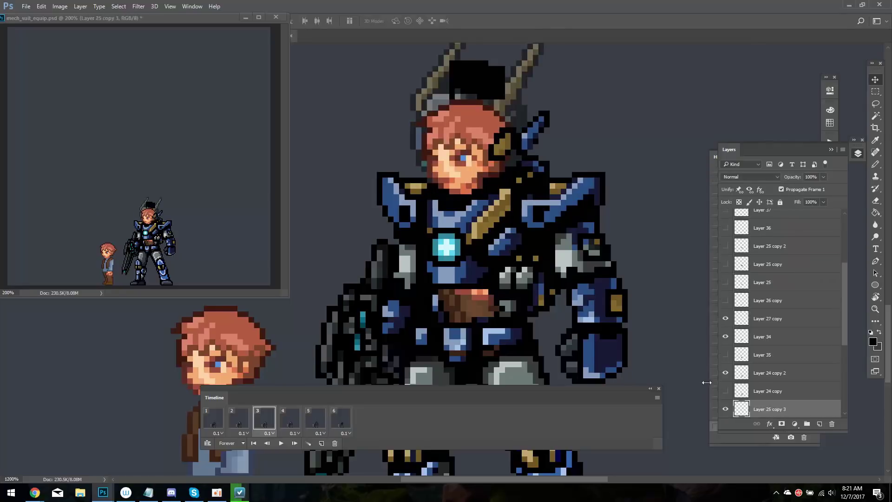
key(period)
click(723, 410)
key(comma)
key(period)
key(comma)
key(period)
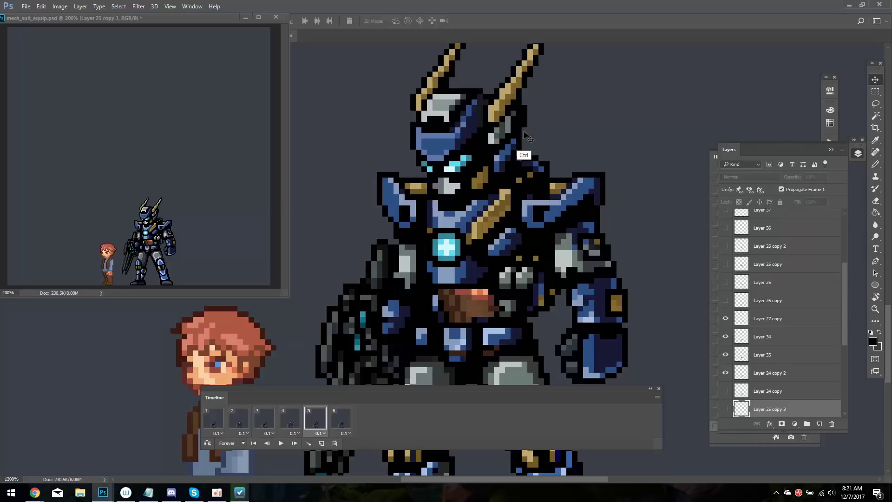
Copy the horn from Layer 35 on frame 5 and move it down behind the head on frame 4
ctrl+click(521, 151)
key(ctrl+minus)
key(comma)
key(ctrl+v)
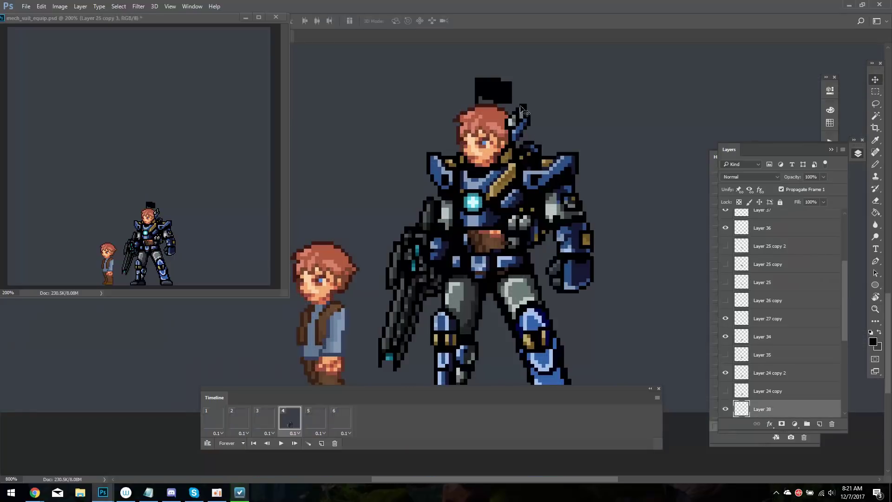
key(ctrl+t)
drag(533, 126, 533, 156)
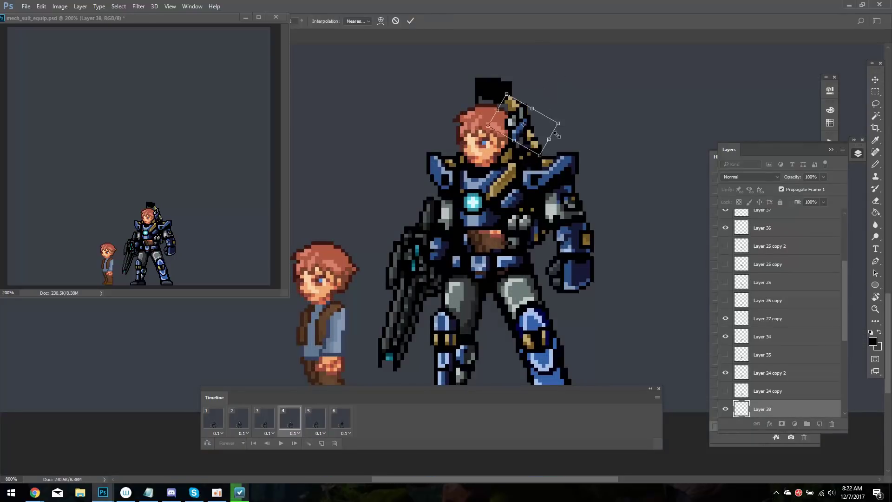
key(Return)
Zoom in on the head and prepare to retouch Layer 25 copy 3, comparing frames 4 and 5
key(period)
key(comma)
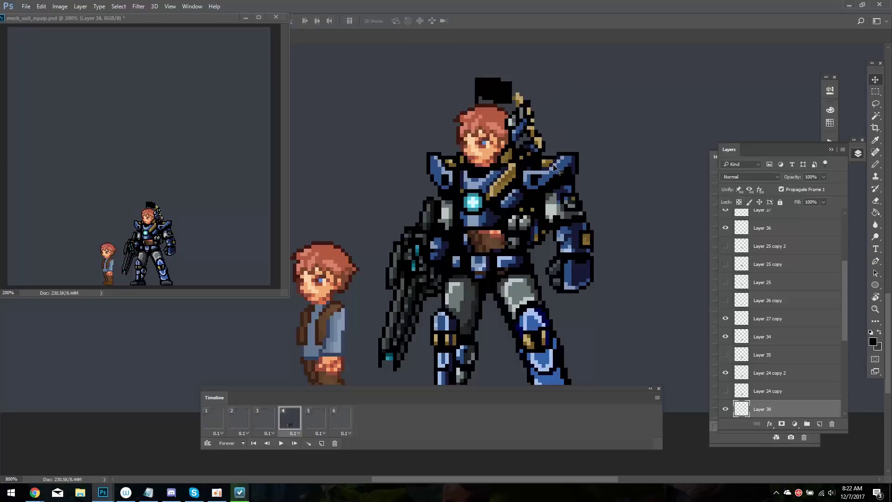
key(period)
key(comma)
key(ctrl+plus)
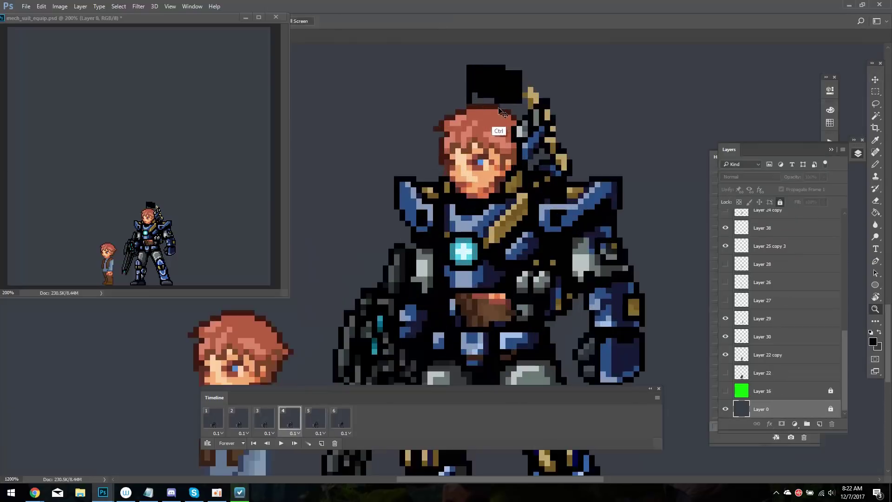
key(e)
key(period)
key(comma)
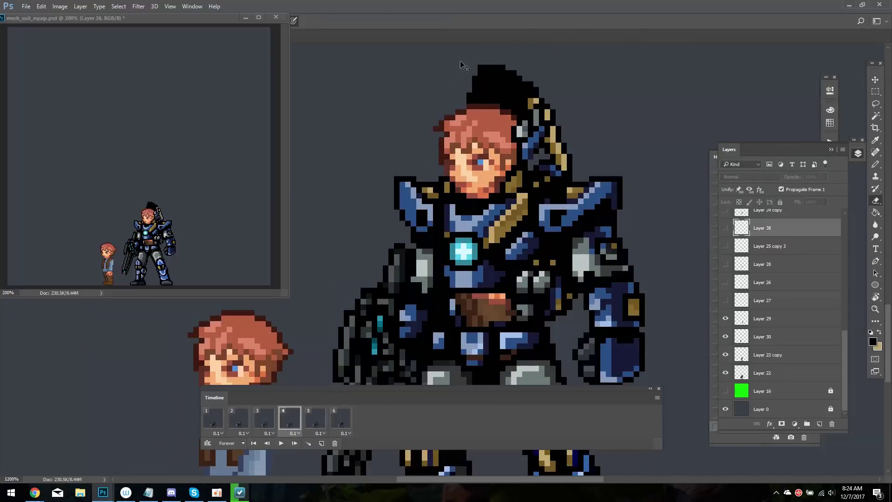
key(i)
key(alt+bracketleft)
key(b)
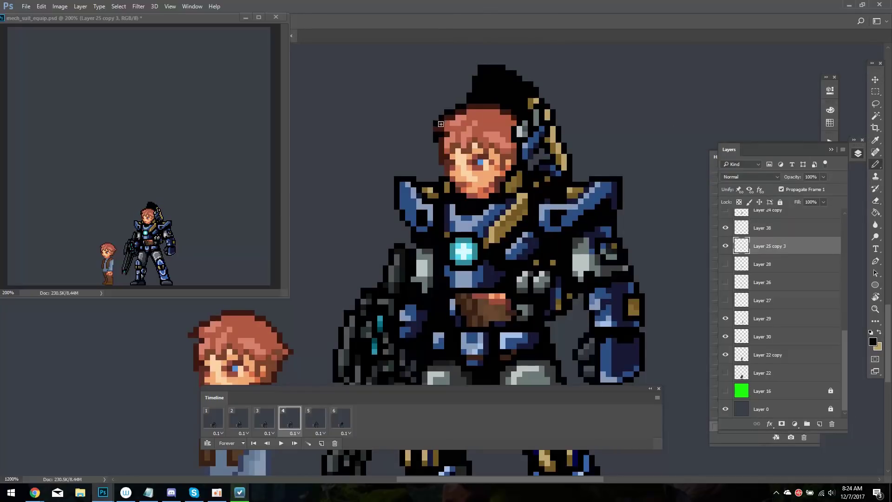
Flip back and forth between frames 4 and 5 to check the head
key(period)
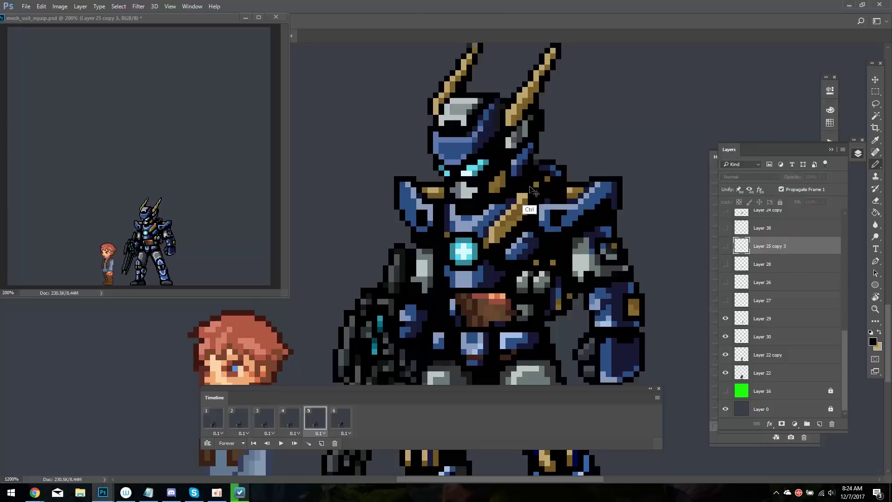
key(comma)
key(period)
key(comma)
key(period)
key(comma)
key(period)
key(comma)
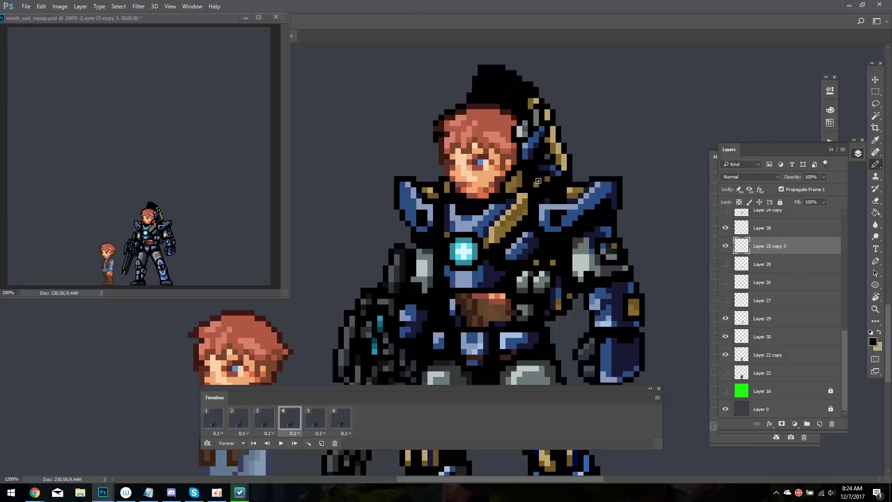
key(period)
key(comma)
key(period)
key(comma)
Copy the helmet visor from frame 5 onto new Layer 39 in frame 4 and rotate it
key(period)
key(l)
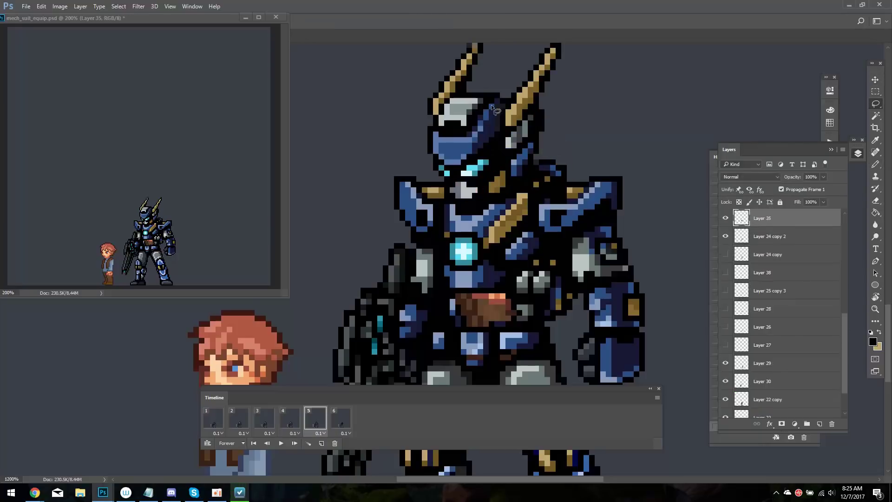
key(ctrl+c)
key(comma)
key(ctrl+v)
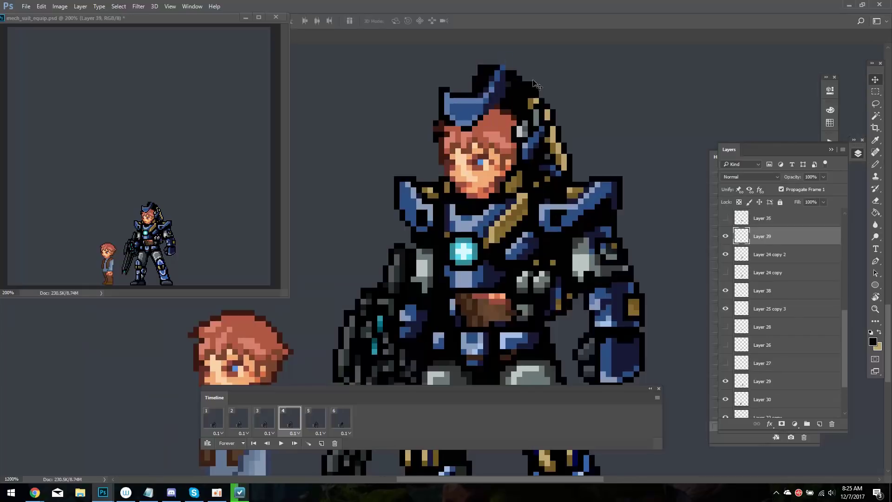
key(ctrl+t)
Move the rotated visor up-left above the head and commit it
drag(509, 91, 436, 79)
key(Return)
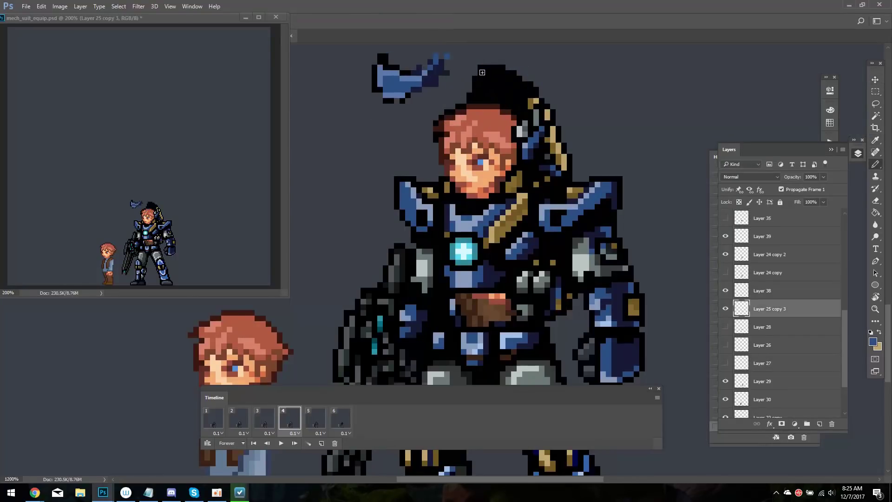
alt+click(533, 90)
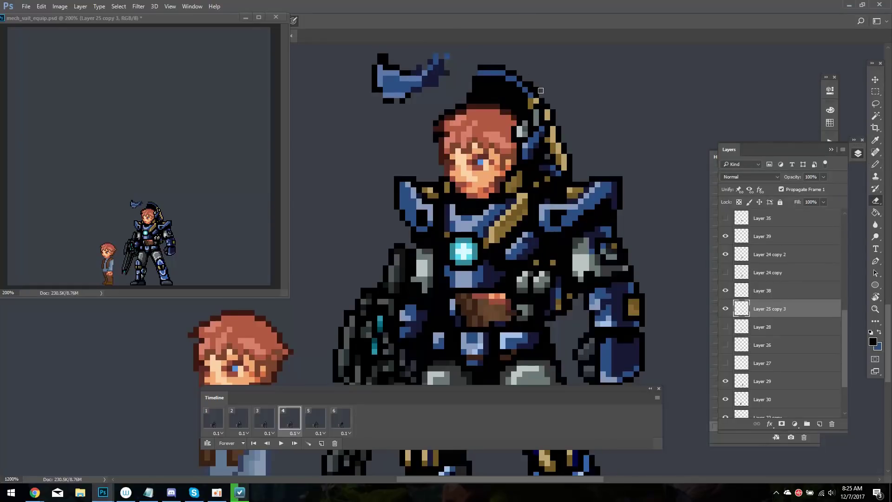
key(v)
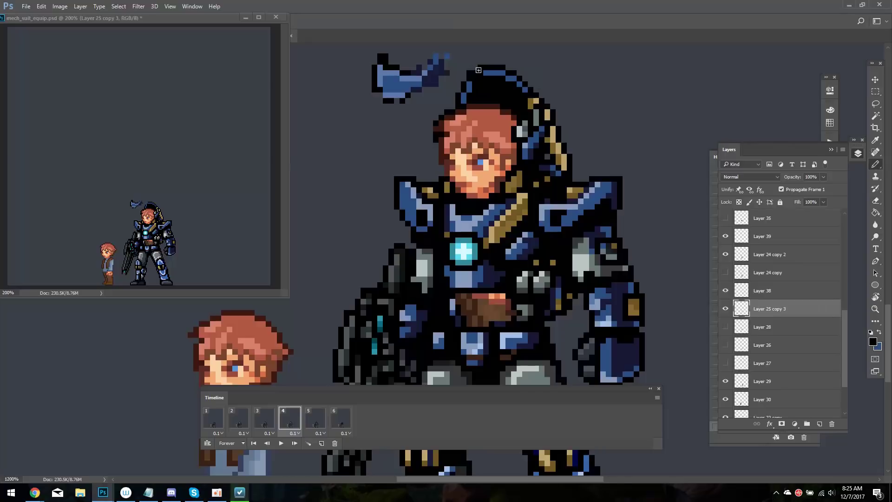
Sample the helmet's blue as the drawing colour
key(i)
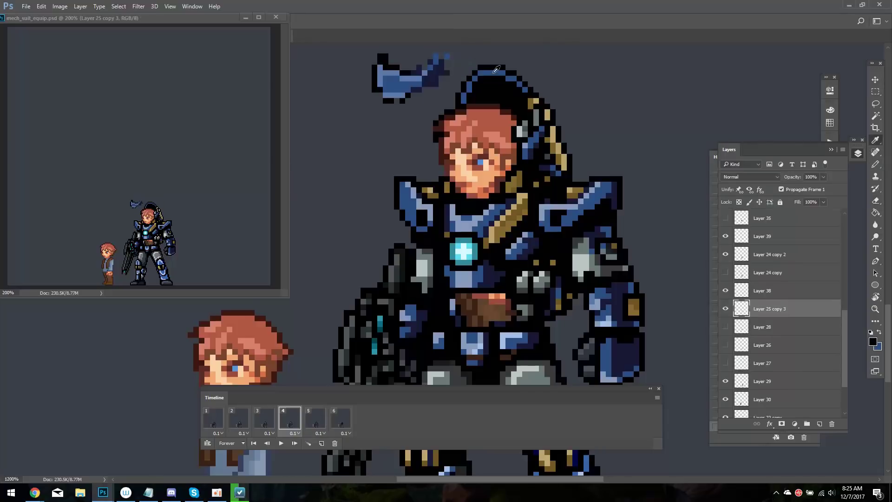
key(v)
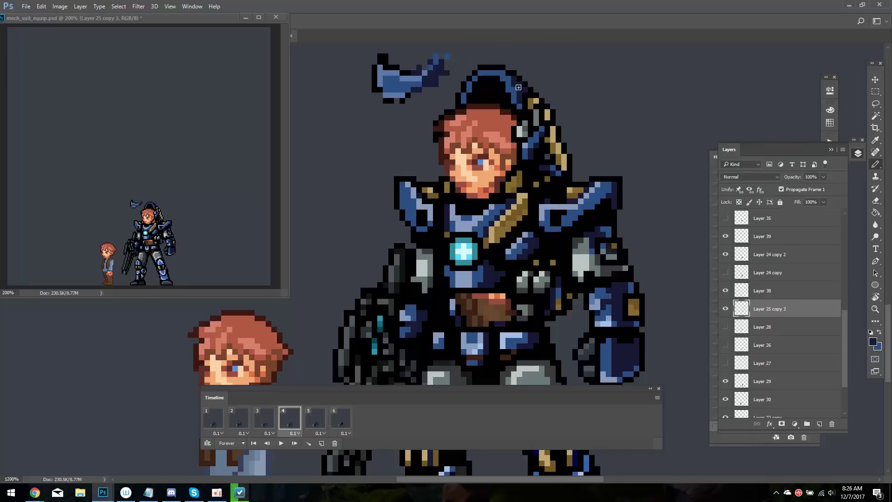
click(489, 73)
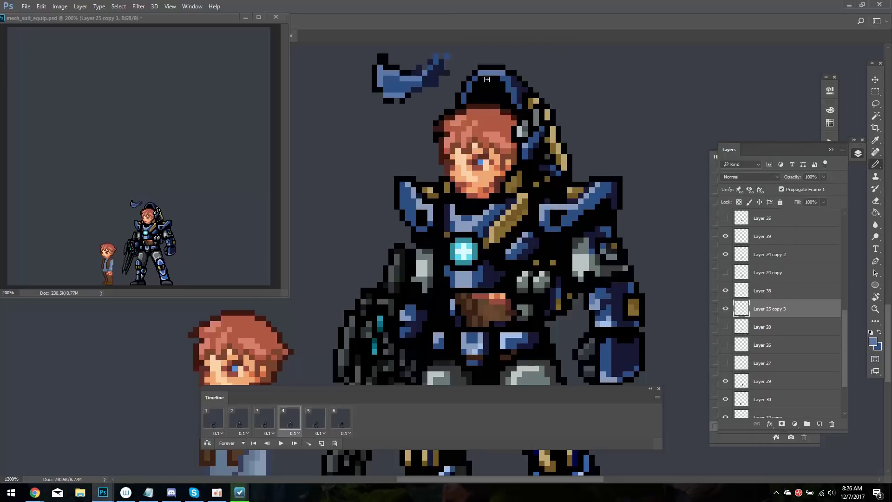
alt+click(514, 89)
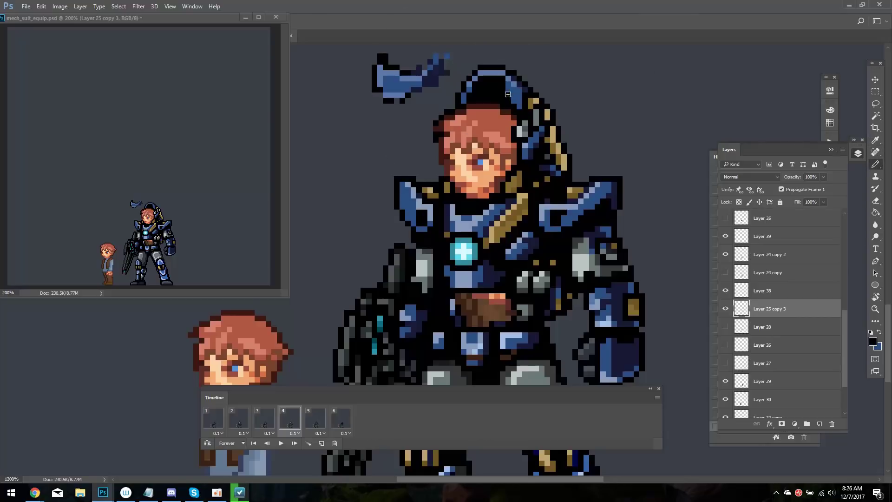
Delete Layer 39 with the floating blue wing piece
key(v)
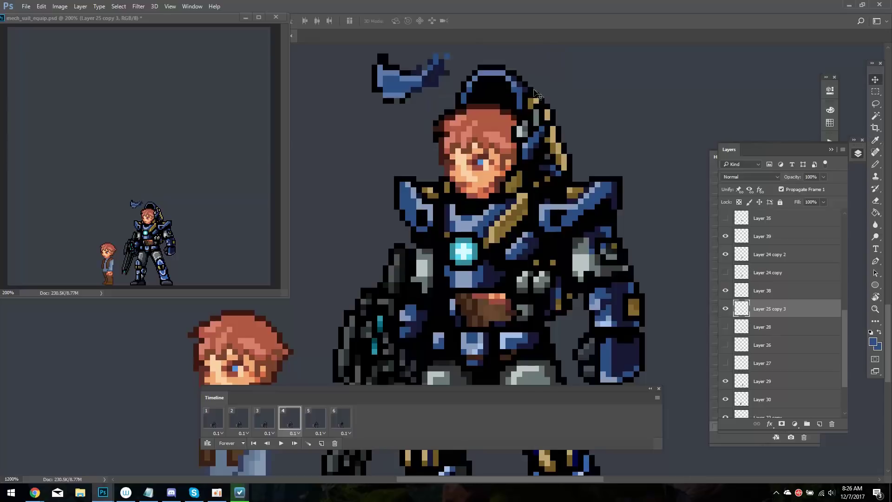
click(397, 73)
key(Delete)
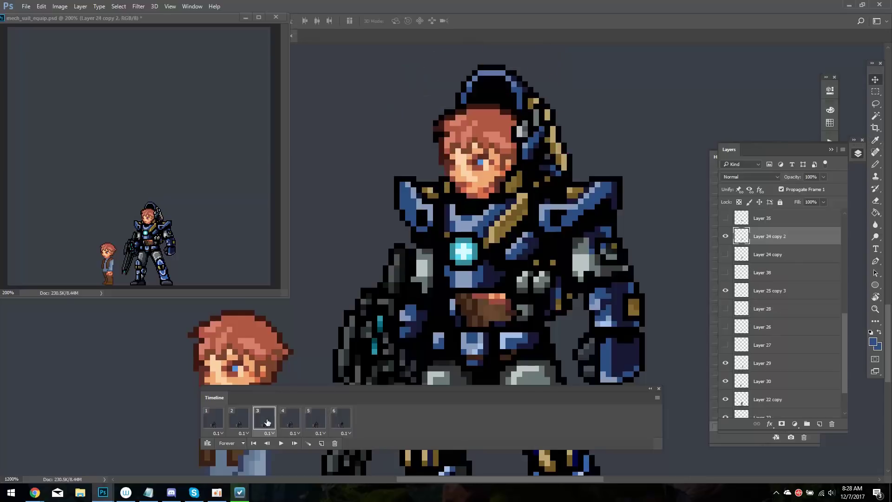
Delete an extra animation frame and flip the canvas horizontally
click(335, 442)
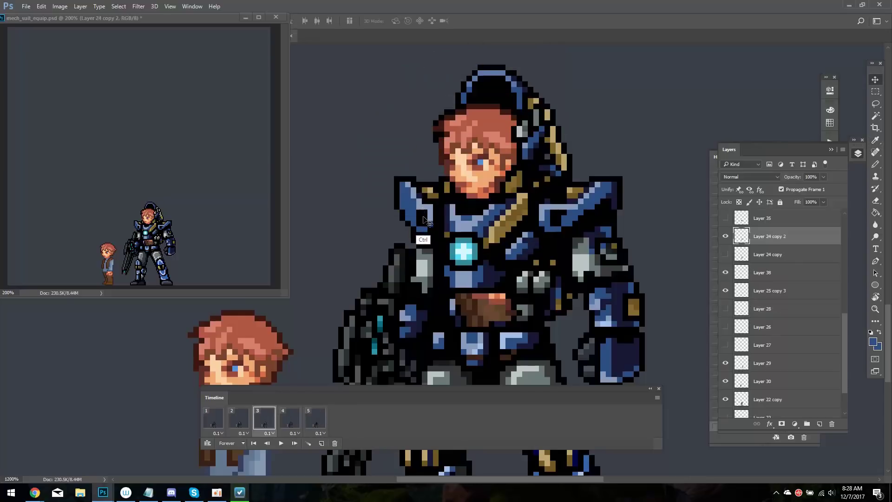
click(60, 6)
click(199, 135)
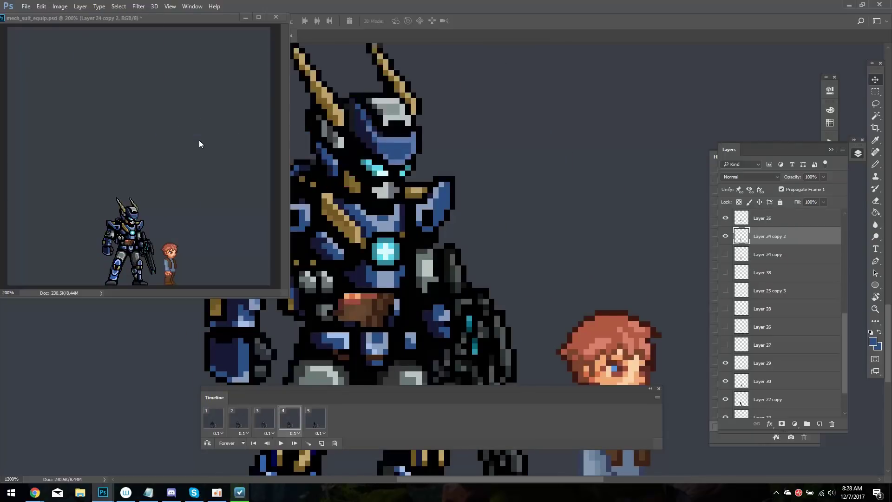
Retouch pixels on Layer 25 copy 3 and Layer 24 copy 2, then step through the animation
ctrl+click(328, 104)
key(b)
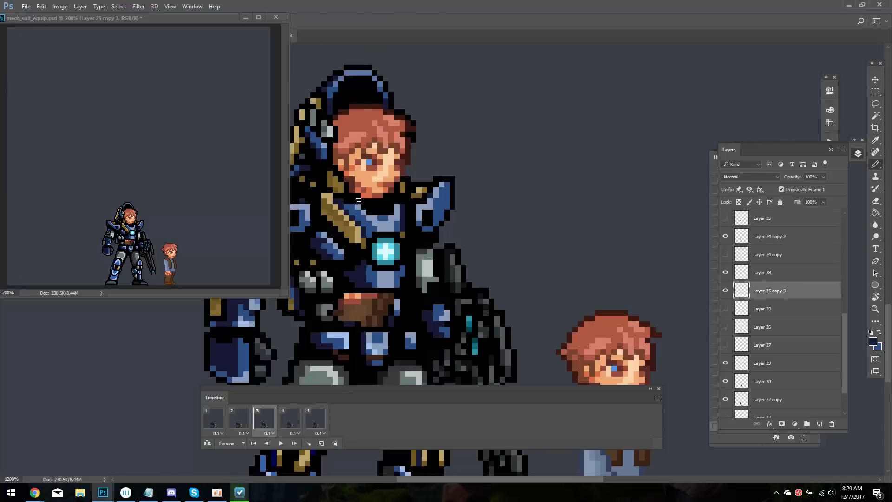
ctrl+click(353, 299)
key(e)
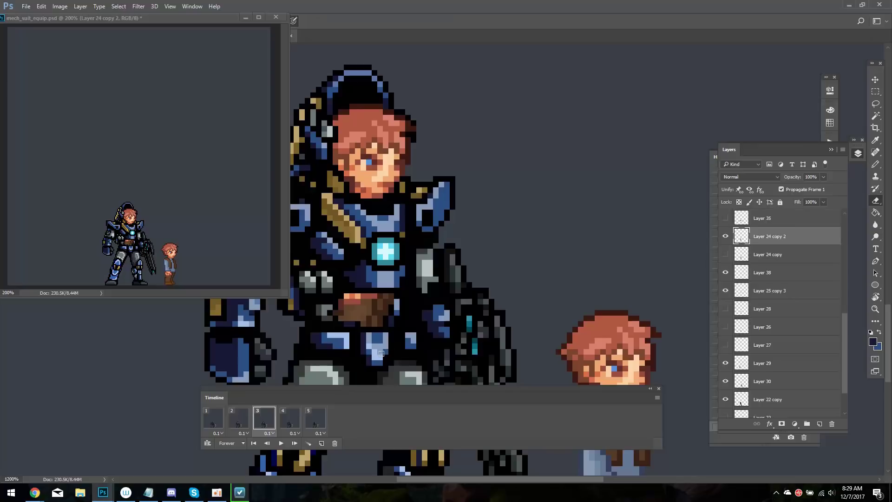
key(space)
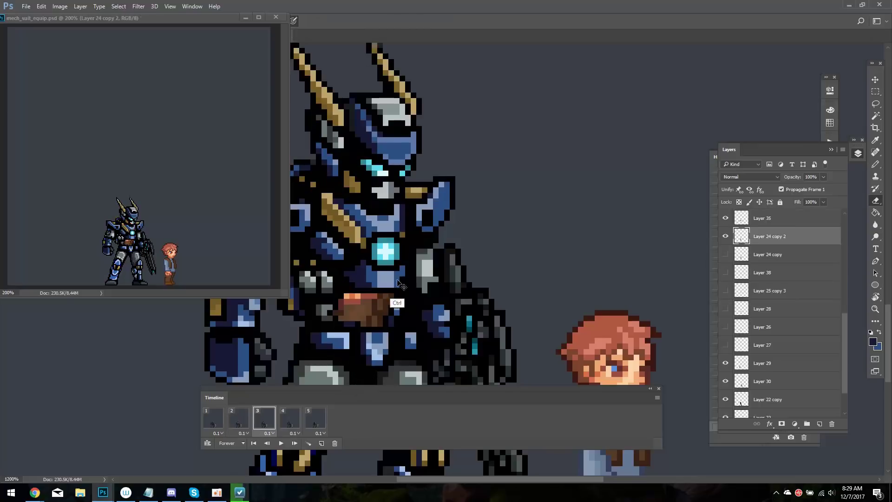
key(space)
Sample the tan armour and black collar outline colours for retouching the collar
key(b)
alt+click(338, 179)
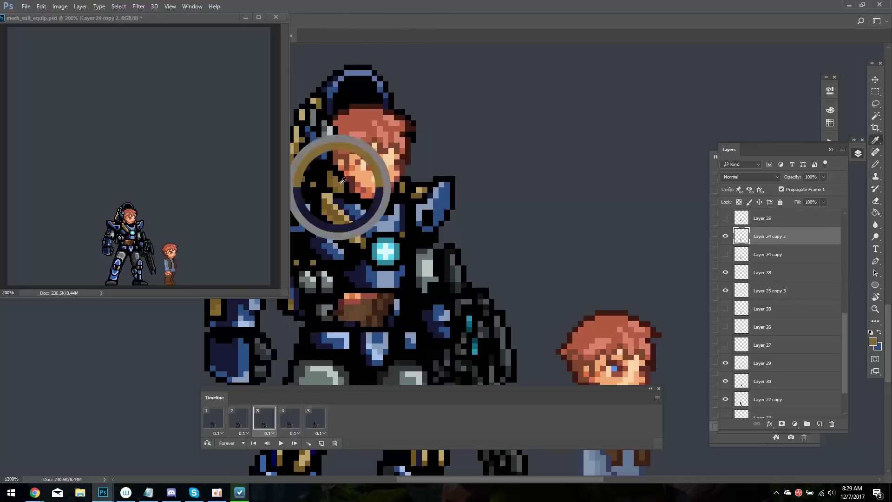
alt+click(346, 182)
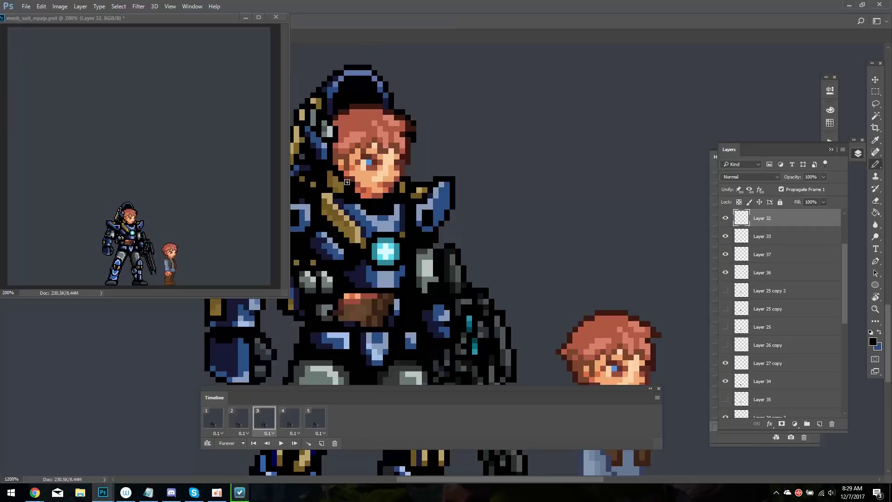
key(e)
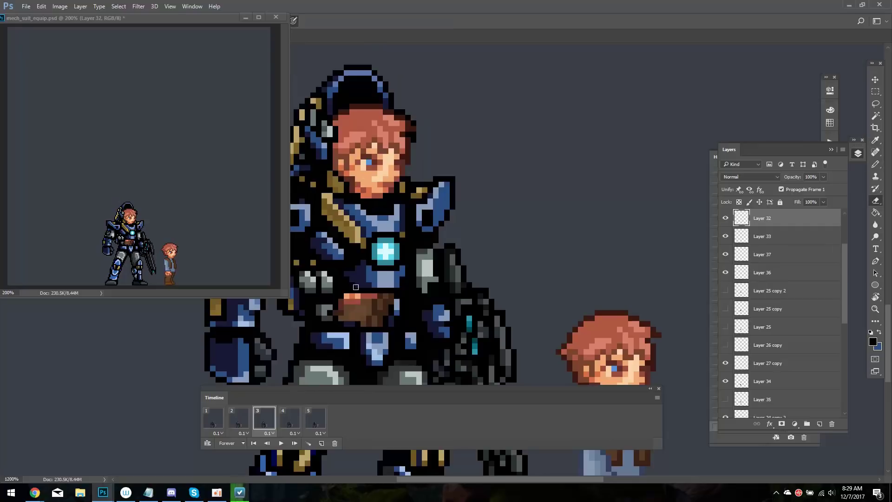
Remove lassoed belt pixels on Layer 22 copy with the pixel grid shown
ctrl+click(381, 302)
key(l)
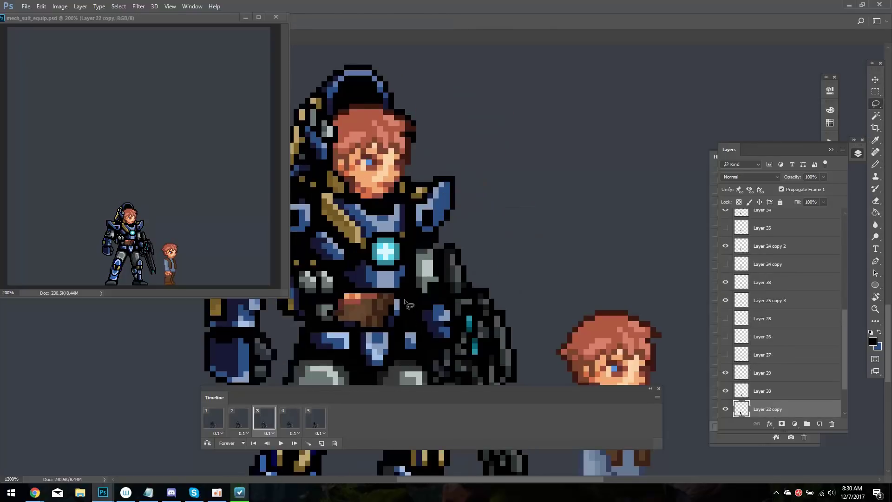
key(ctrl+')
key(ctrl+')
key(g)
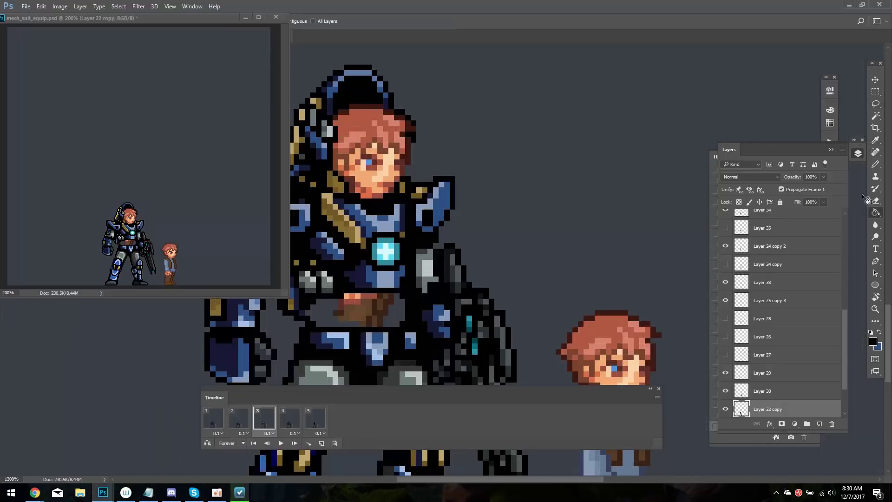
click(289, 417)
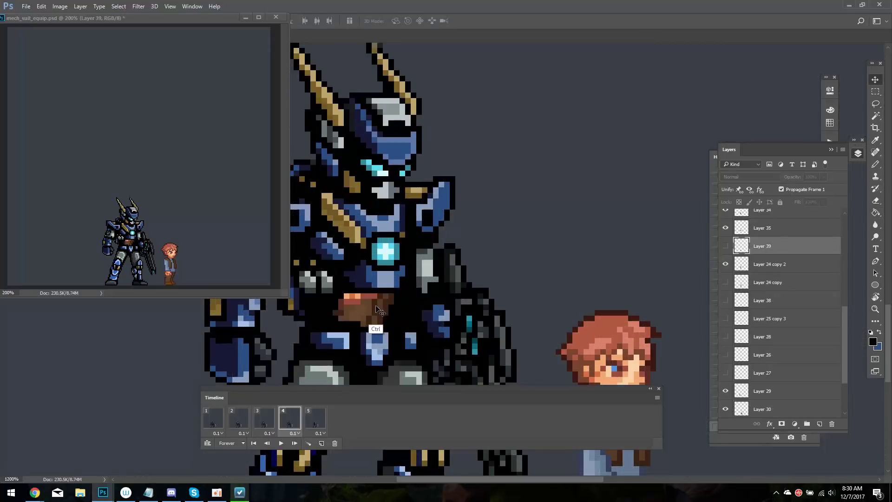
Undo and redo recent frame and shoulder edits to restore the intended state
click(725, 246)
key(ctrl+alt+z)
key(ctrl+alt+z)
key(ctrl+alt+z)
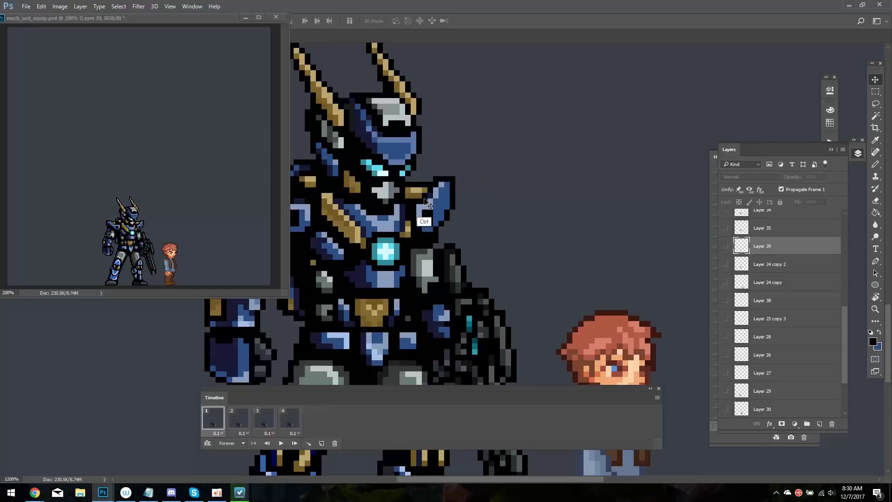
key(ctrl+alt+z)
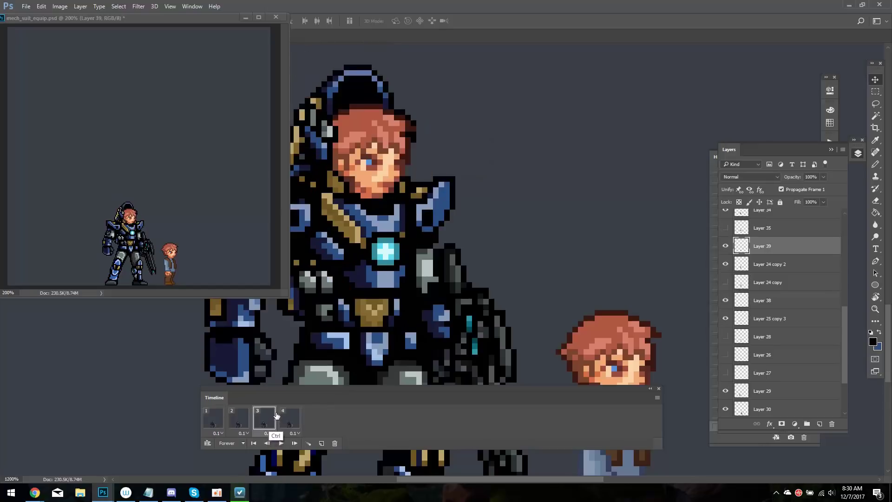
scroll(395, 418, left, 3)
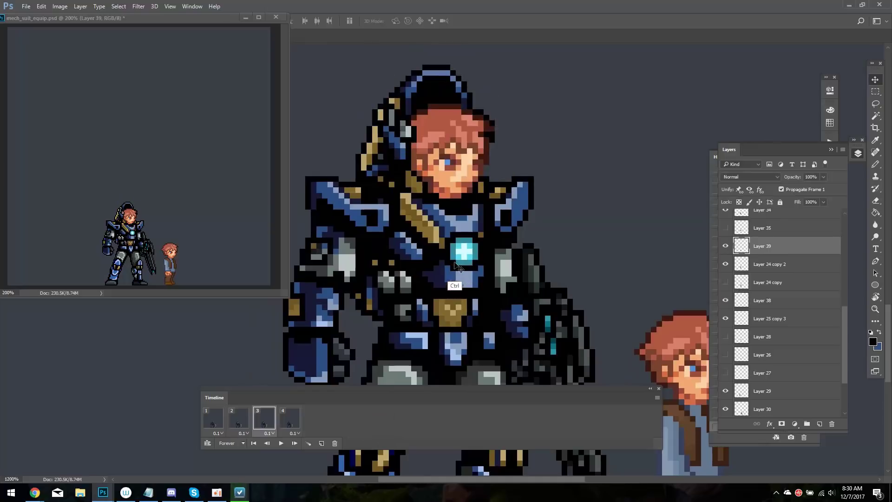
key(ctrl+alt+z)
key(ctrl+shift+z)
key(ctrl+shift+z)
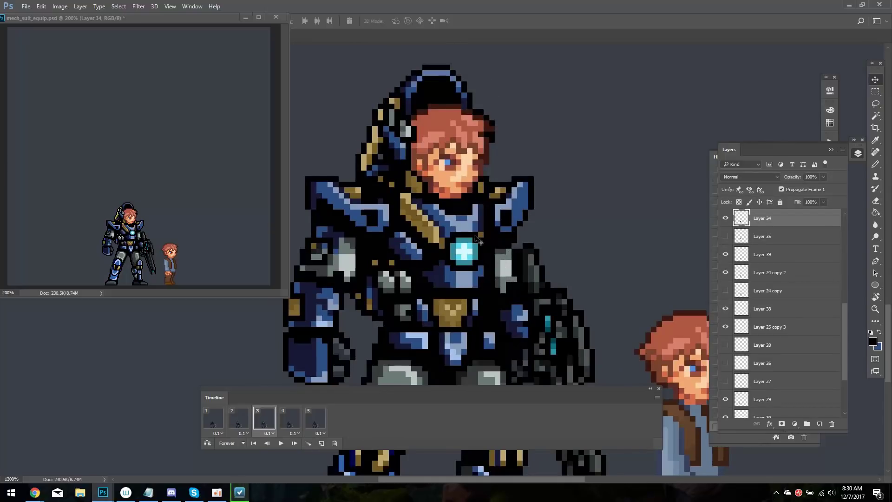
key(ctrl+shift+z)
key(ctrl+shift+z)
key(ctrl+shift+z)
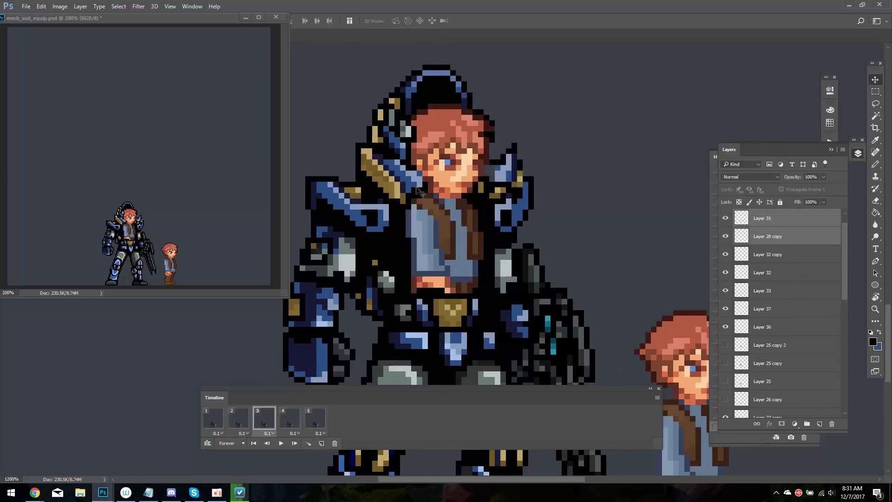
key(ctrl+shift+z)
key(ctrl+shift+z)
key(ctrl+shift+z)
key(ctrl+alt+z)
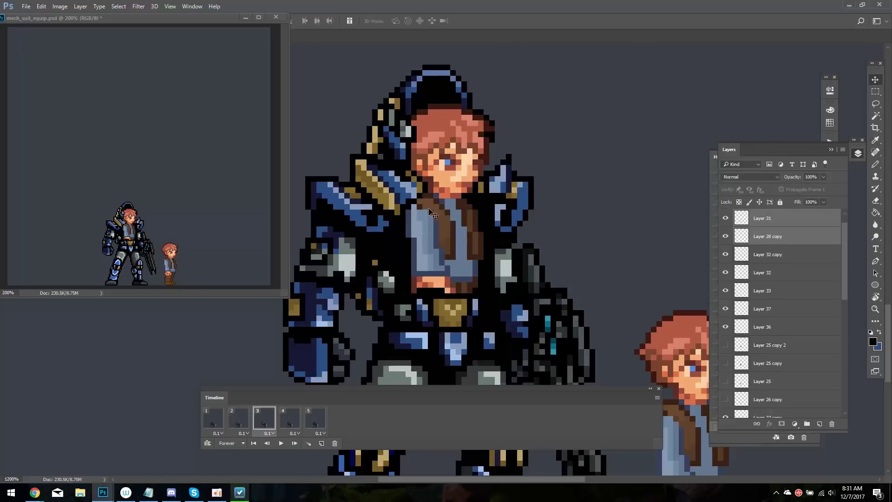
Select the shoulder armour layers, Layer 28 copy and Layer 31, on frame 2
key(b)
ctrl+click(447, 189)
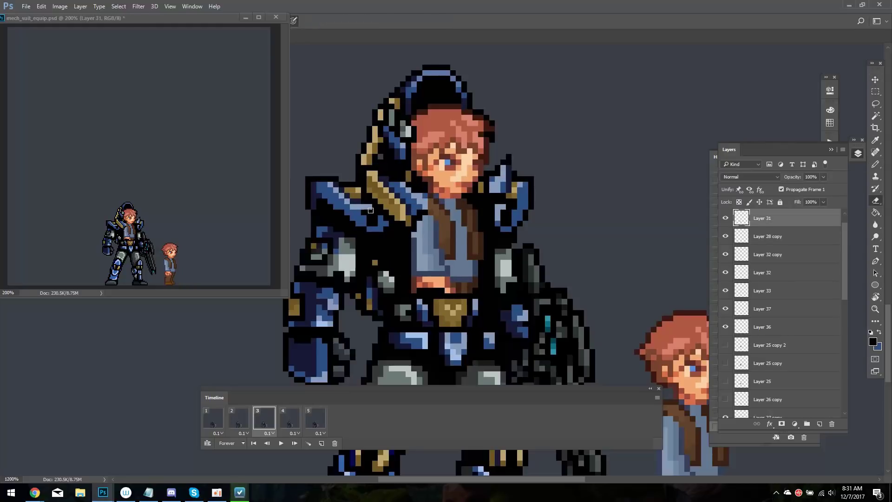
ctrl+click(379, 259)
key(Left)
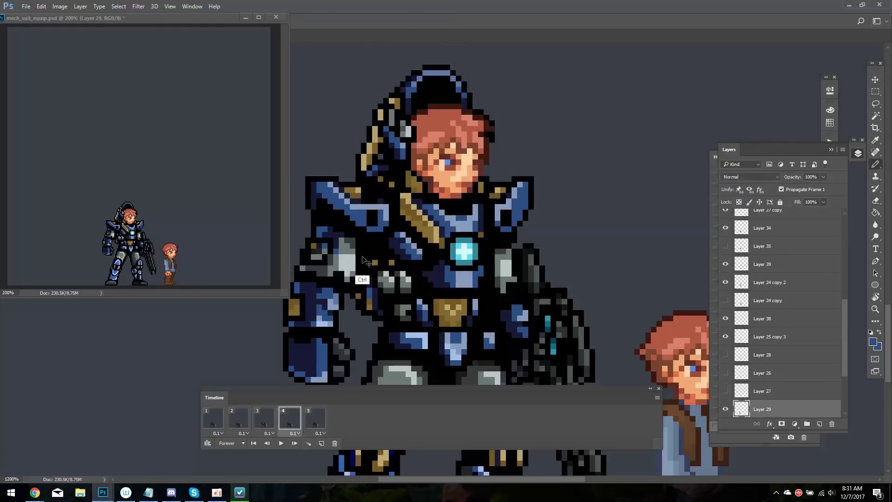
ctrl+click(423, 218)
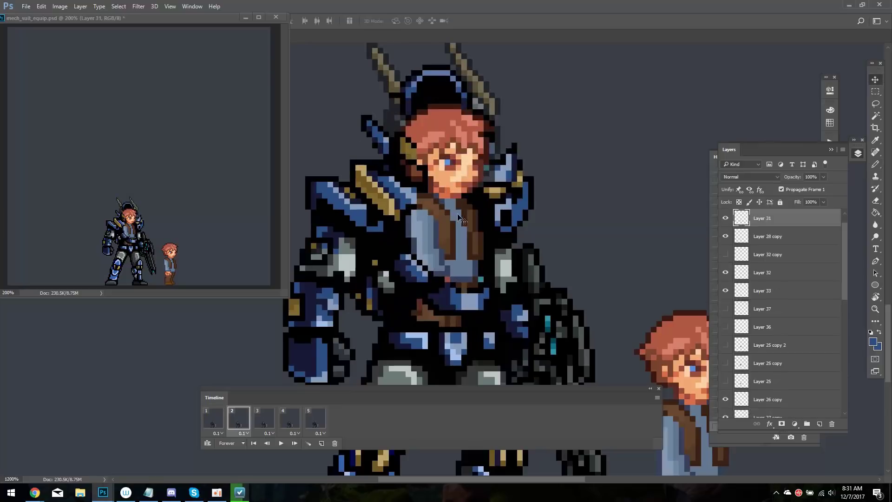
Delete the second frame and nudge Layer 28 copy's shoulder armour down one pixel
key(Delete)
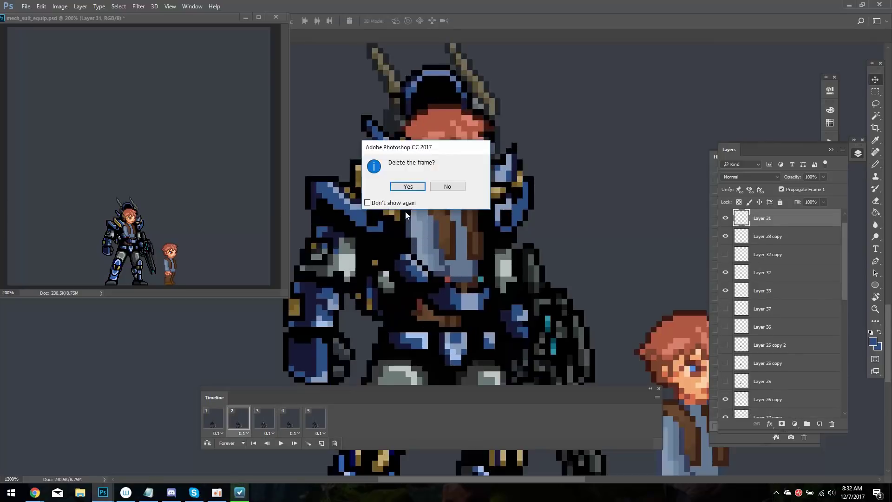
key(Return)
ctrl+click(422, 249)
key(b)
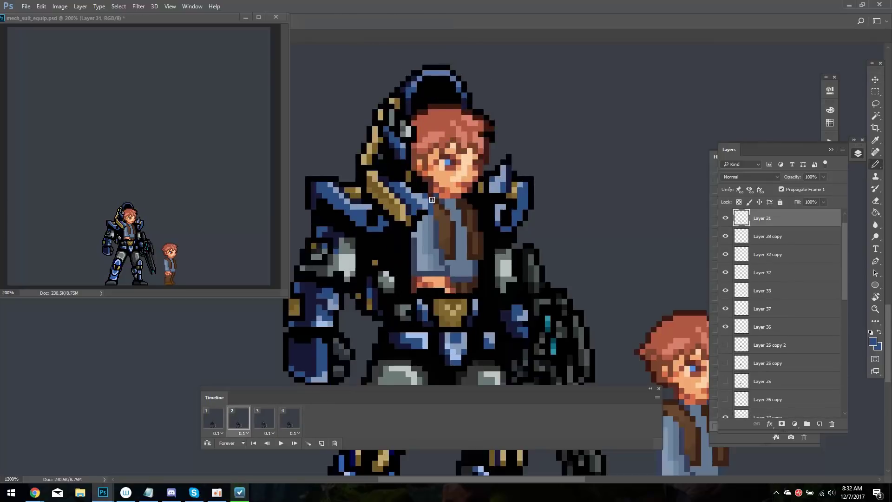
alt+click(431, 199)
ctrl+click(506, 200)
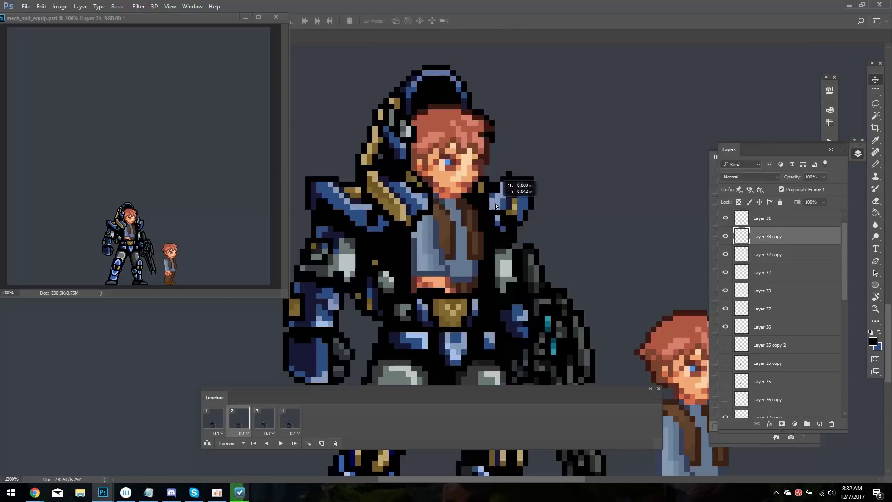
drag(506, 200, 509, 239)
Compare frames 2 and 3 to check the shoulder position
key(Right)
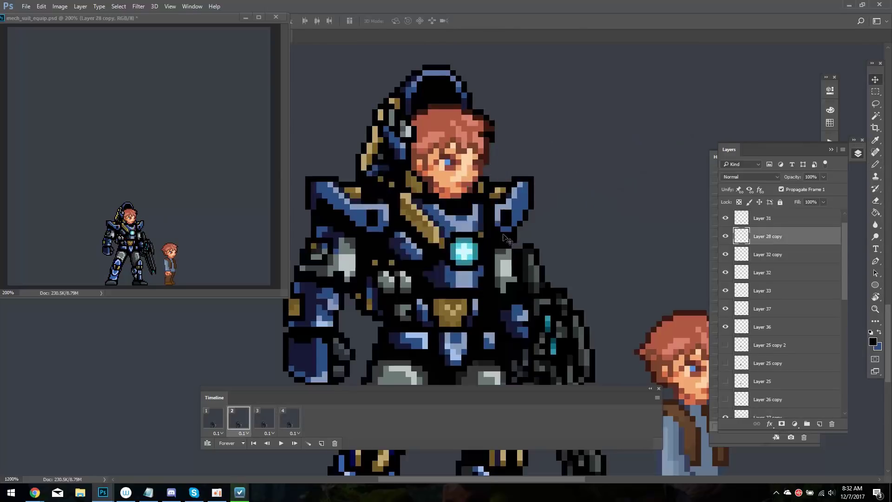
key(Left)
key(Right)
key(Left)
key(Right)
key(Left)
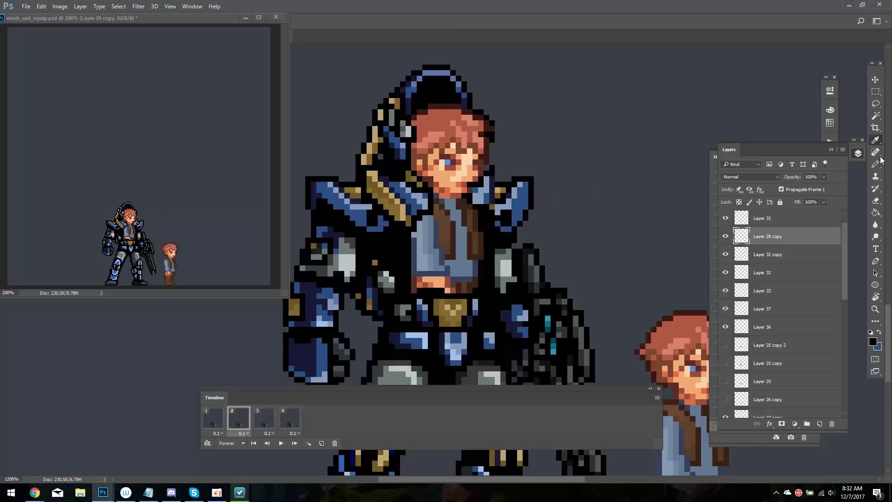
Sample gold and dark navy armour colours on frame 2, undo, and select Layer 31
key(e)
key(Right)
key(Left)
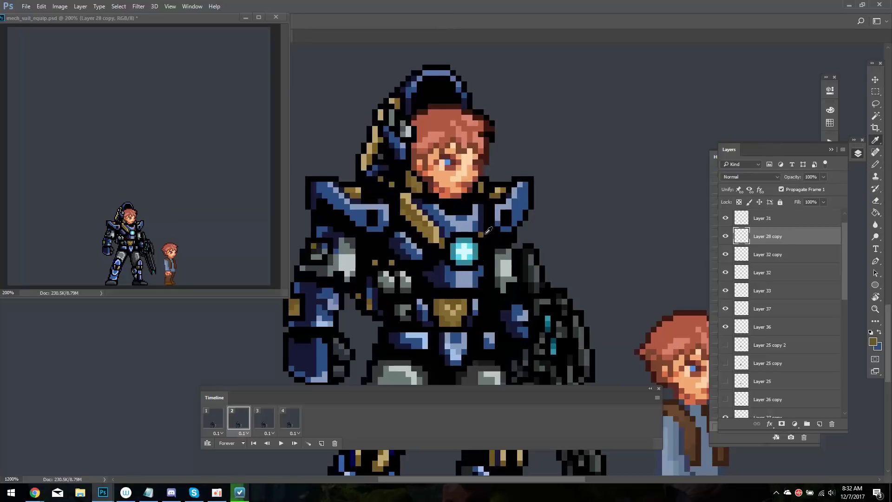
alt+click(494, 190)
alt+click(487, 192)
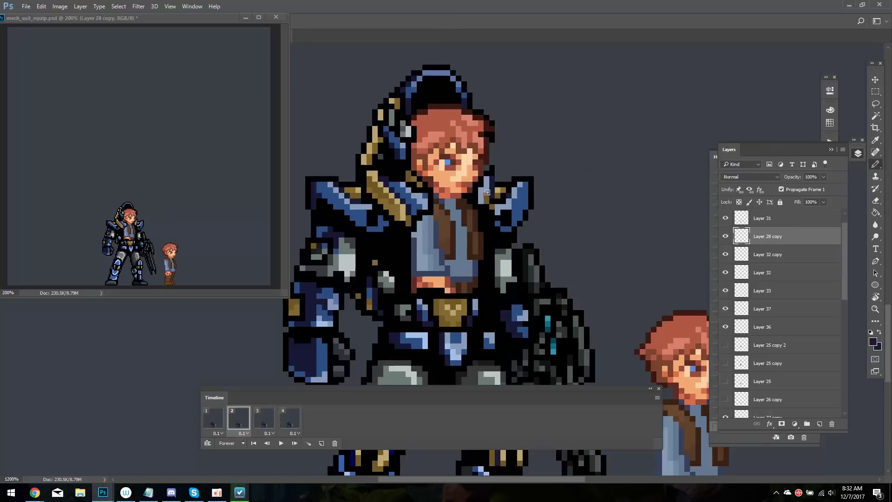
key(ctrl+z)
key(ctrl+z)
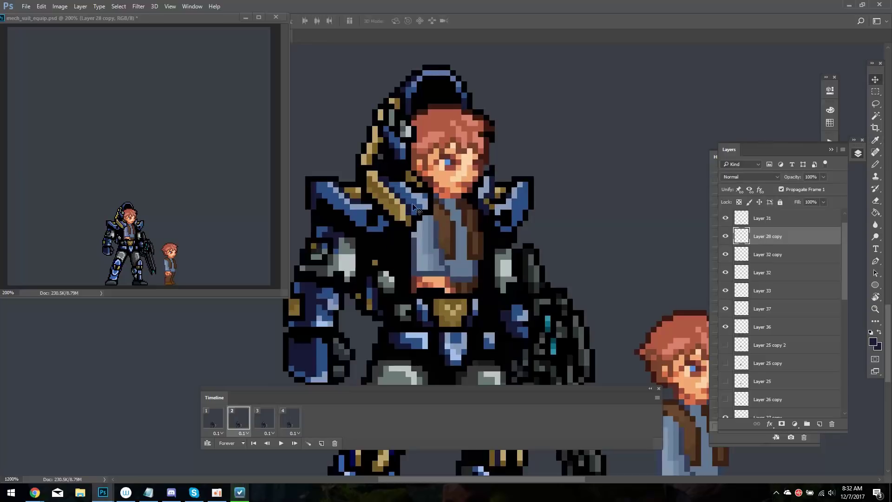
ctrl+click(416, 214)
Duplicate the gold strap piece and shift it diagonally onto the mech's left shoulder
key(ctrl+apostrophe)
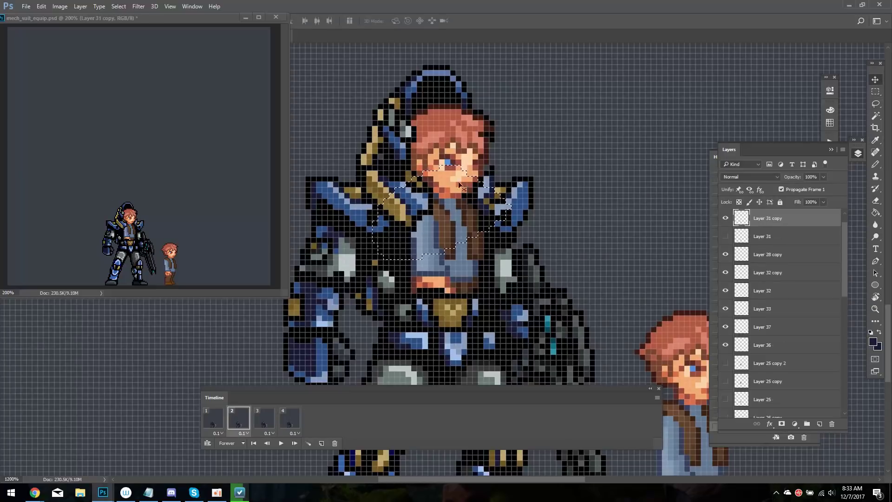
drag(416, 217, 406, 206)
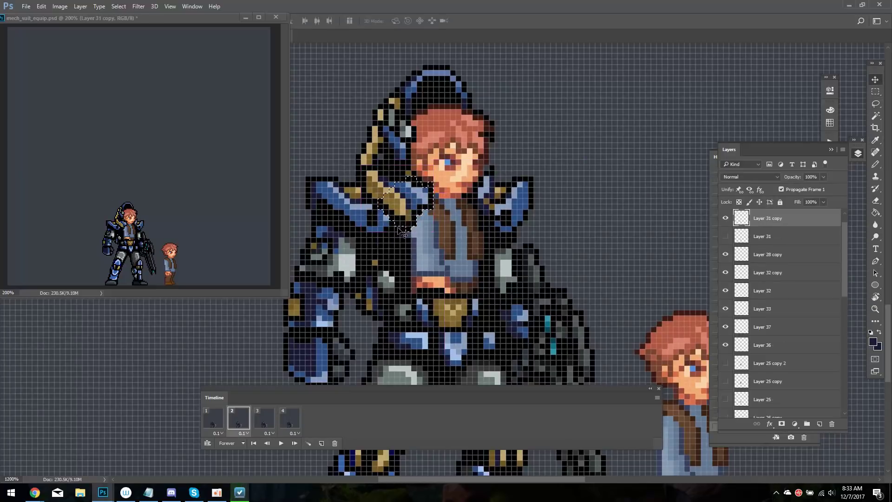
key(ctrl+d)
key(ctrl+apostrophe)
Retouch the strap's pixels with tan and darker brown colours sampled from the artwork
key(i)
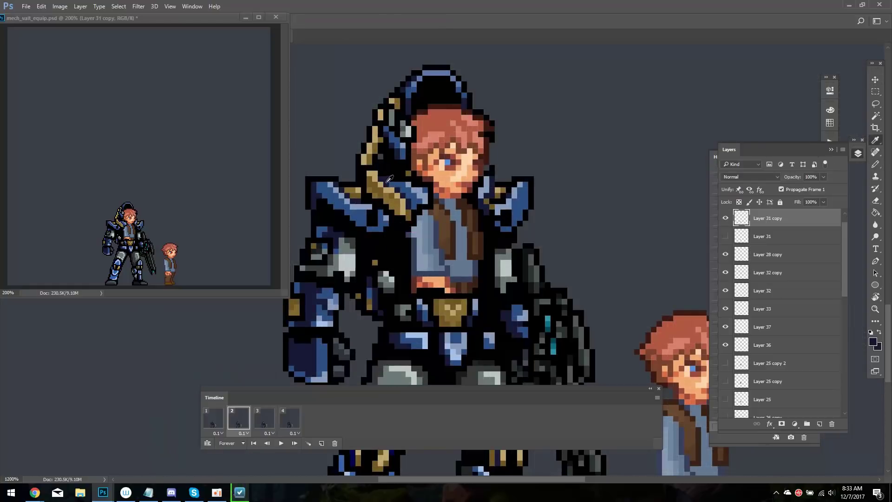
click(875, 140)
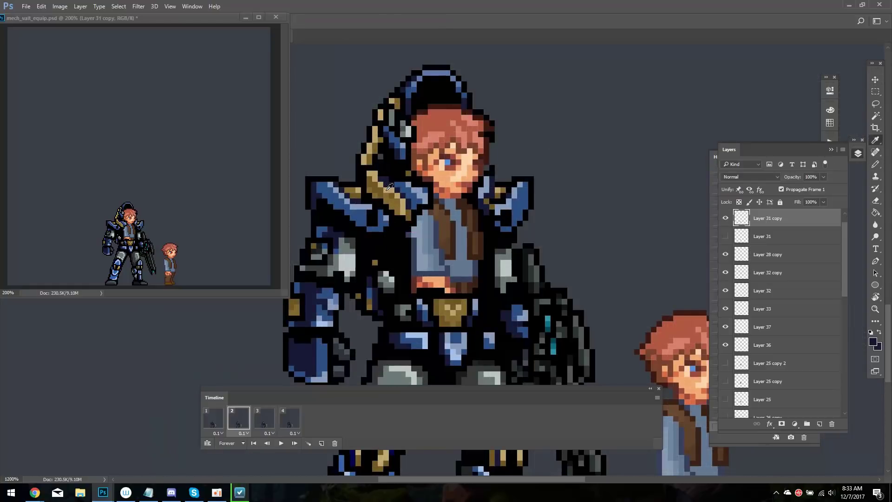
click(881, 164)
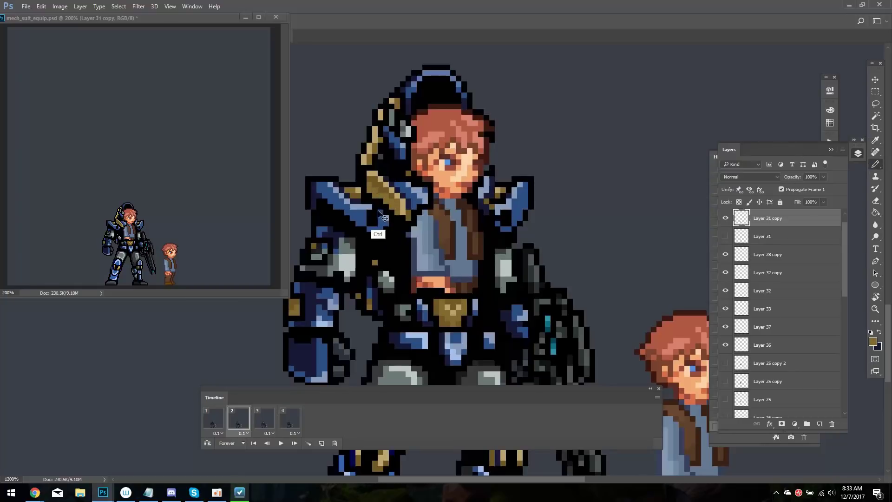
key(i)
key(e)
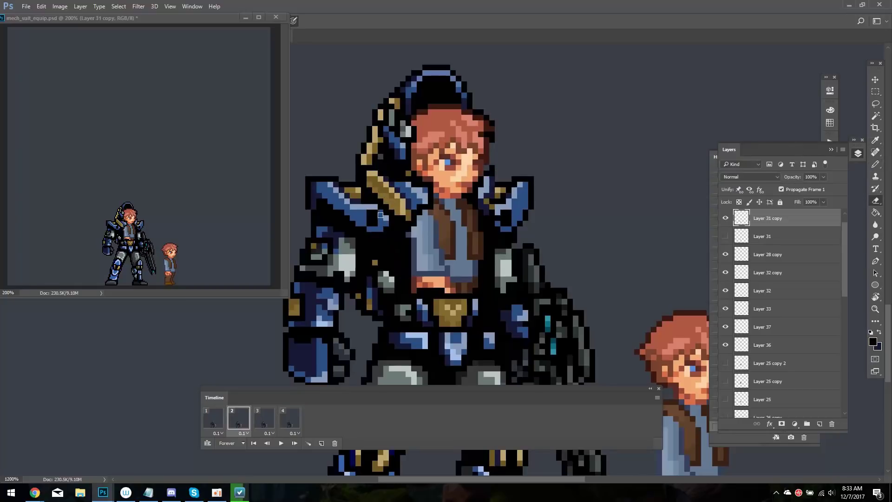
key(i)
click(416, 156)
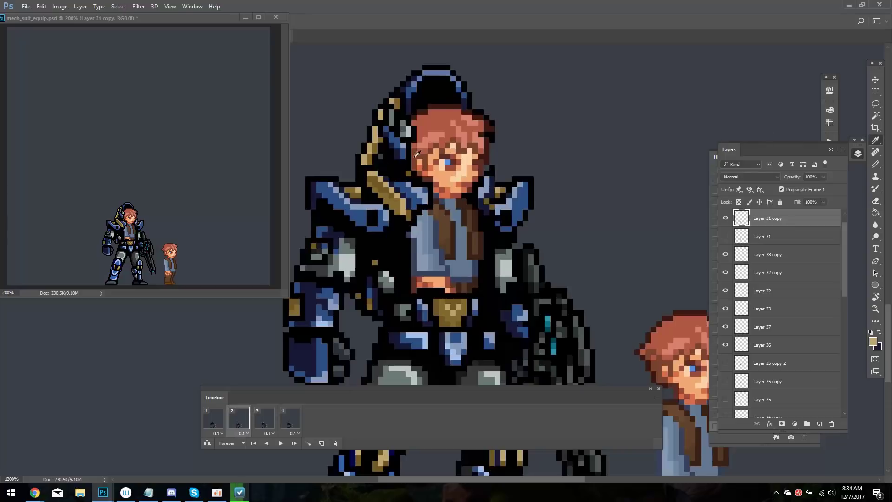
alt+click(369, 166)
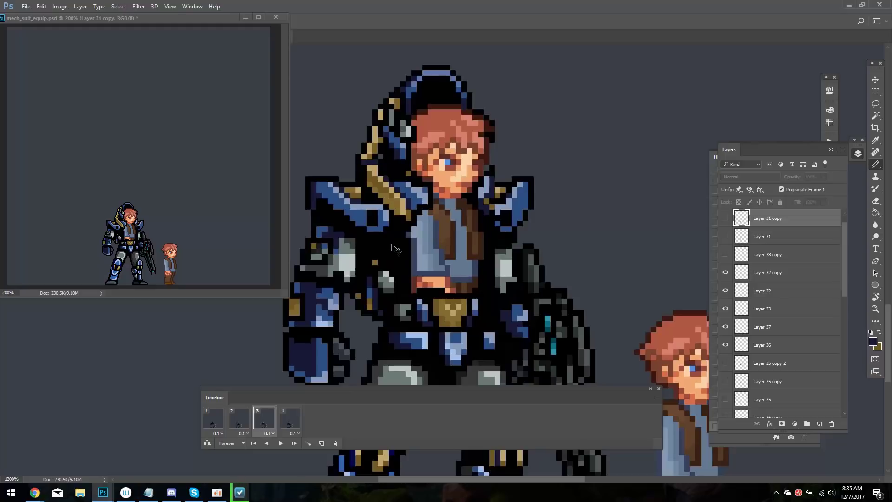
On a later frame, lasso an area of chest armour on Layer 27 copy
click(289, 419)
click(726, 409)
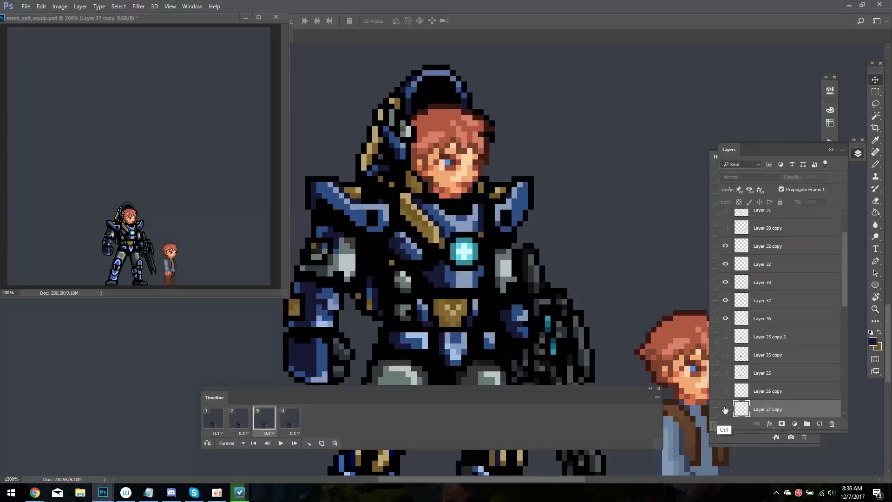
key(l)
mouse_move(427, 253)
mouse_down()
mouse_move(407, 227)
mouse_move(428, 239)
mouse_up()
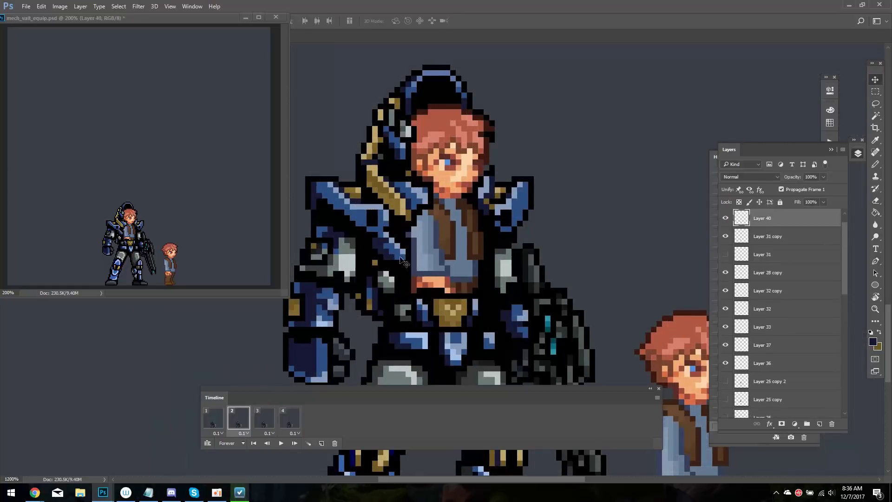
click(876, 103)
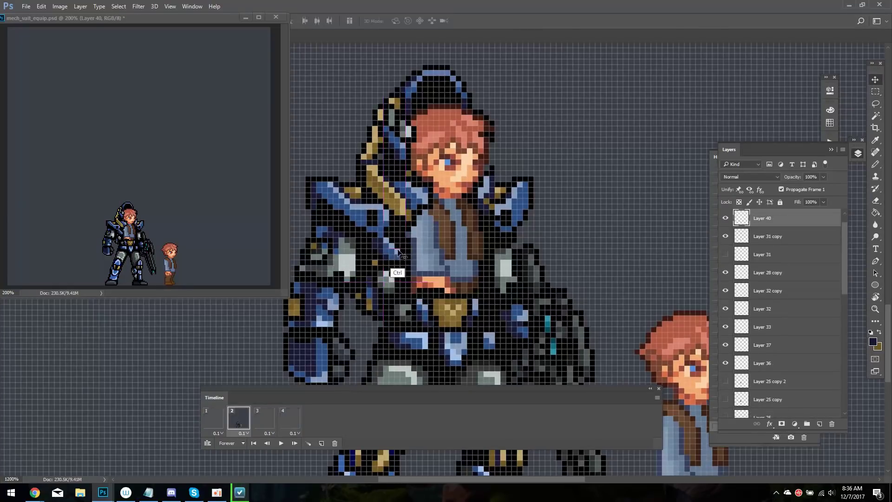
key(b)
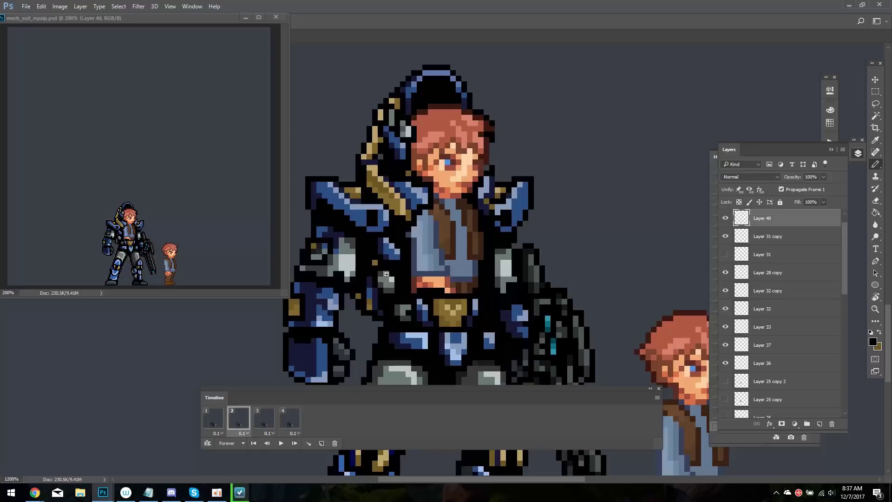
Copy selected chest pixels from Layer 39 onto a new layer and view the helmeted frame
ctrl+click(467, 312)
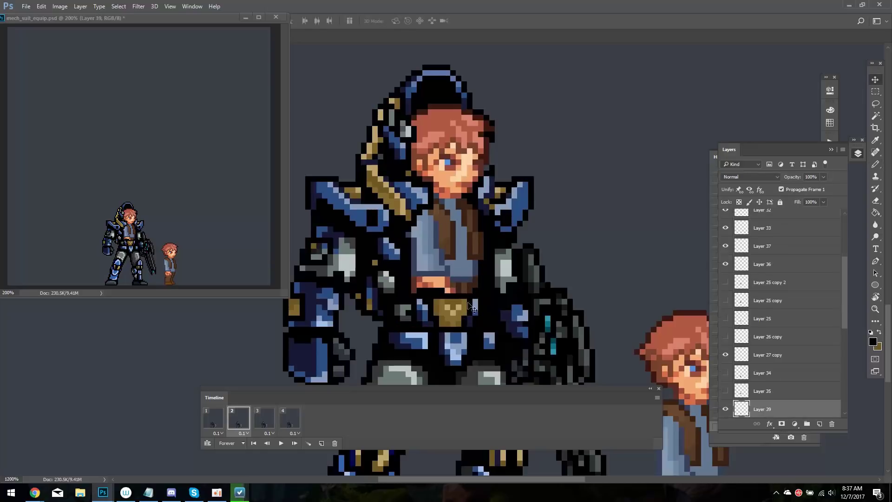
key(l)
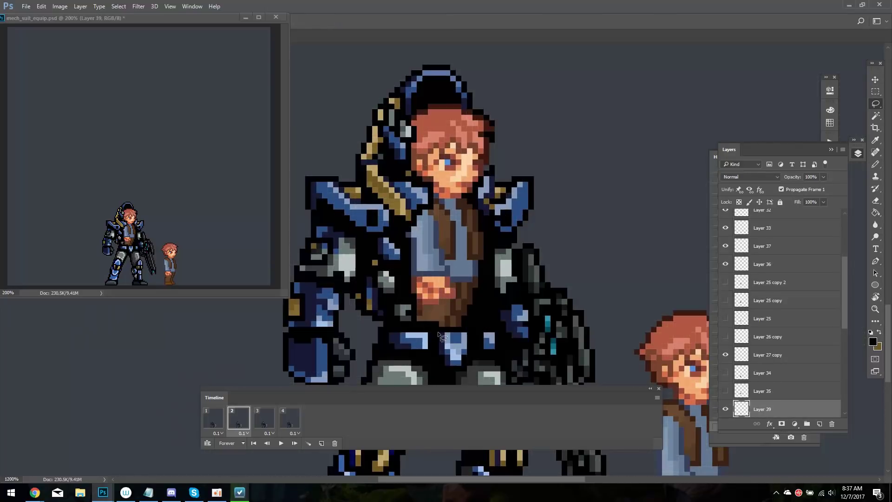
key(ctrl+shift+j)
key(v)
key(space)
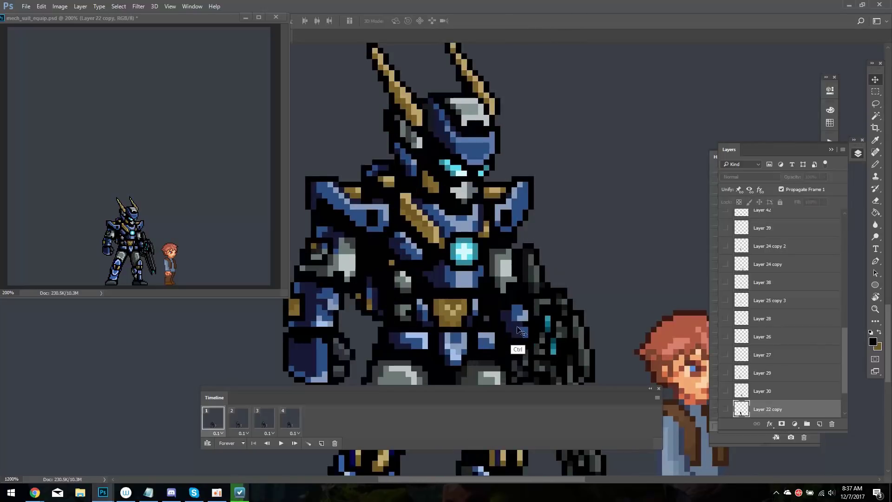
Shift the gun arm up and right and delete the extra fifth animation frame
mouse_move(494, 289)
mouse_down()
mouse_move(578, 262)
mouse_move(560, 277)
mouse_up()
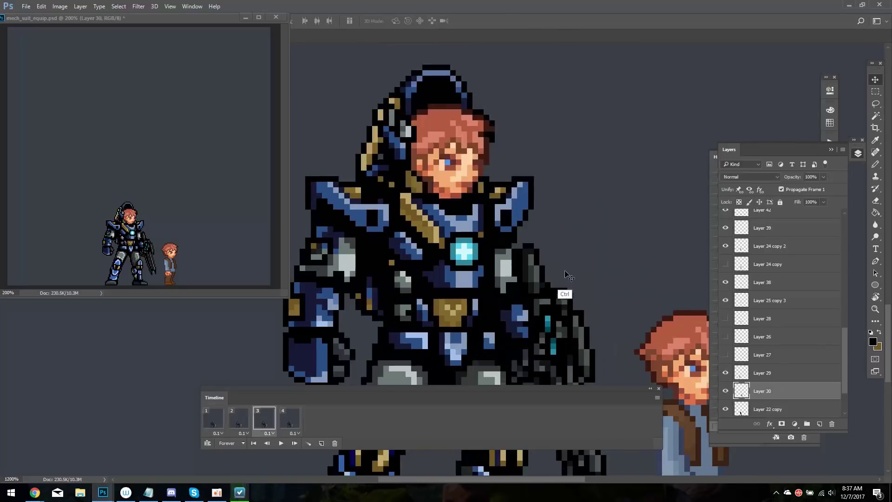
ctrl+click(560, 282)
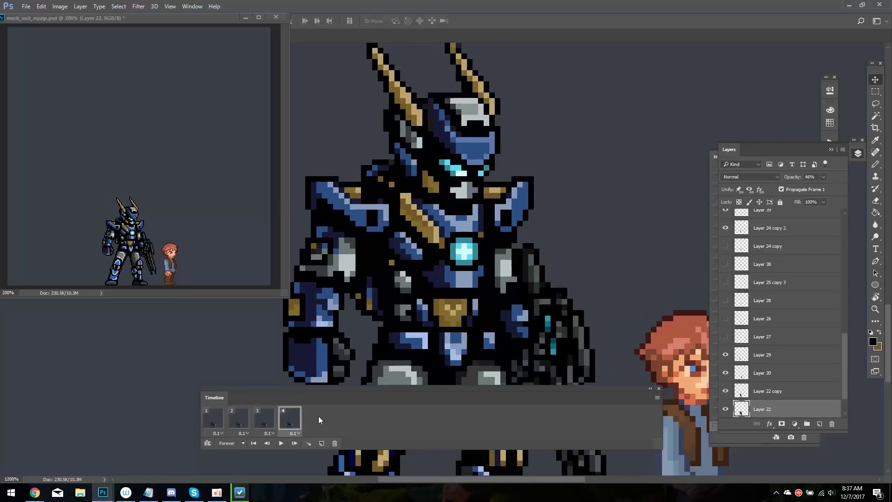
click(334, 443)
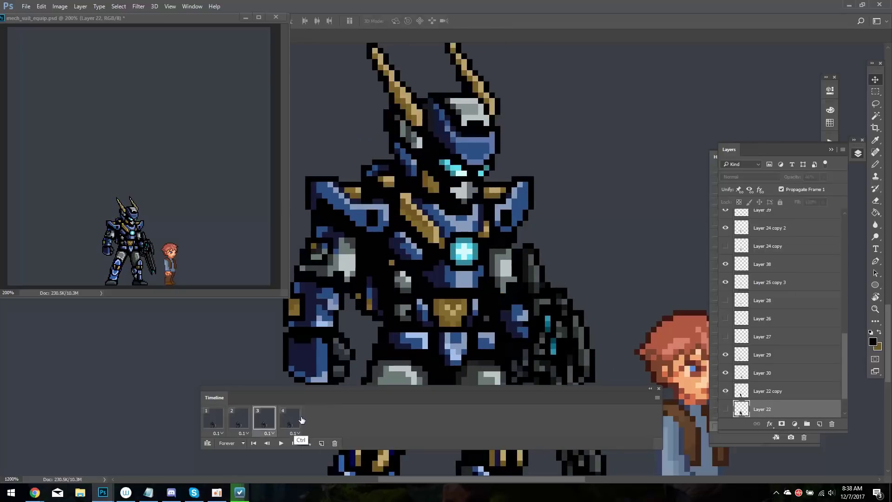
click(302, 419)
Retouch armour pixels in light blue and black, comparing frames 3 and 4 on Layer 34
key(i)
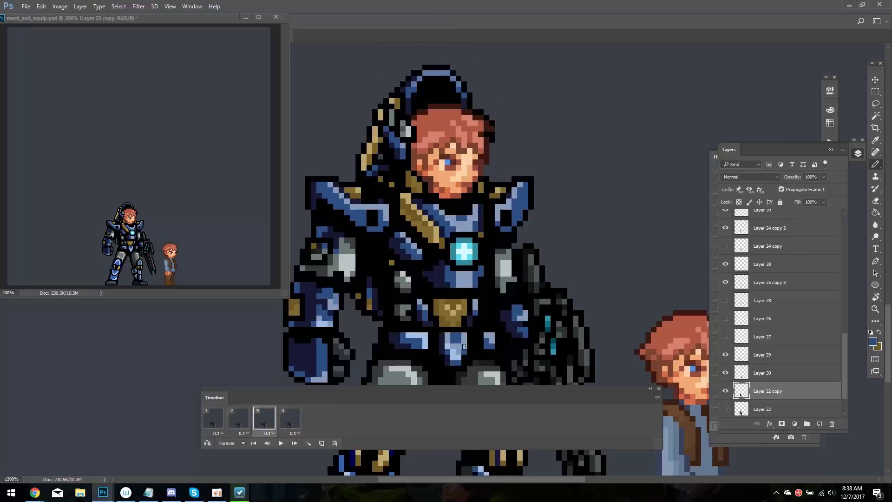
click(493, 332)
key(b)
alt+click(463, 368)
key(Right)
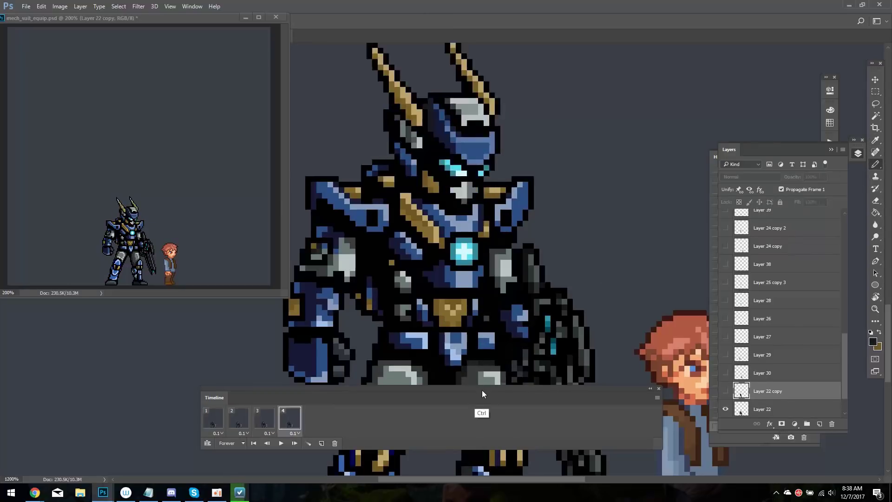
key(Left)
key(Right)
key(Left)
ctrl+click(512, 253)
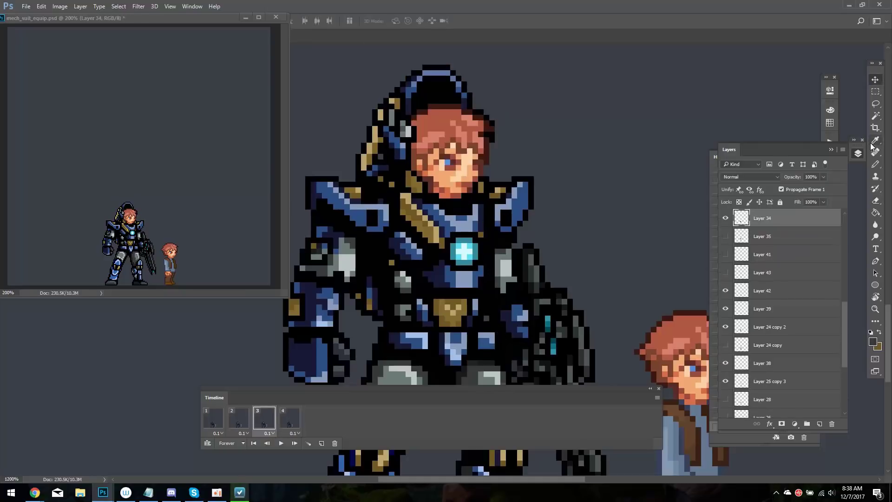
key(Right)
key(Left)
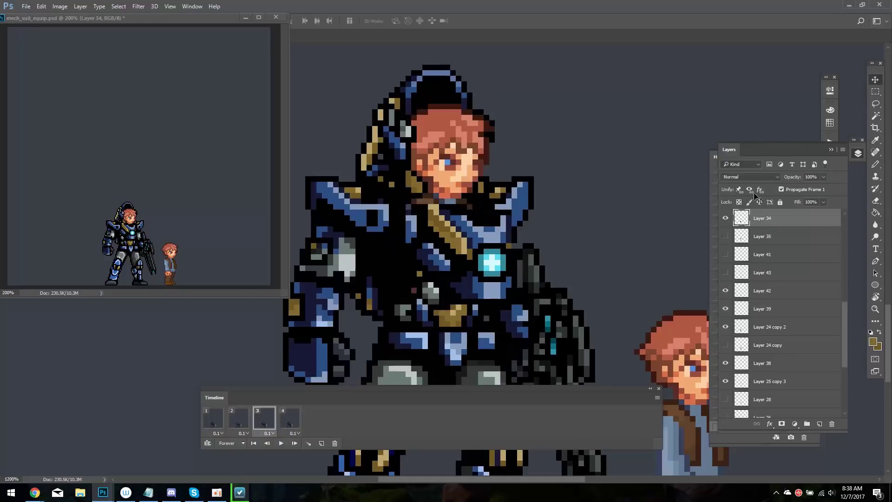
Touch up armour with sampled gold and the Eraser on Layers 25 copy 3 and 22 copy
alt+click(487, 235)
key(Right)
key(Left)
key(Right)
key(Left)
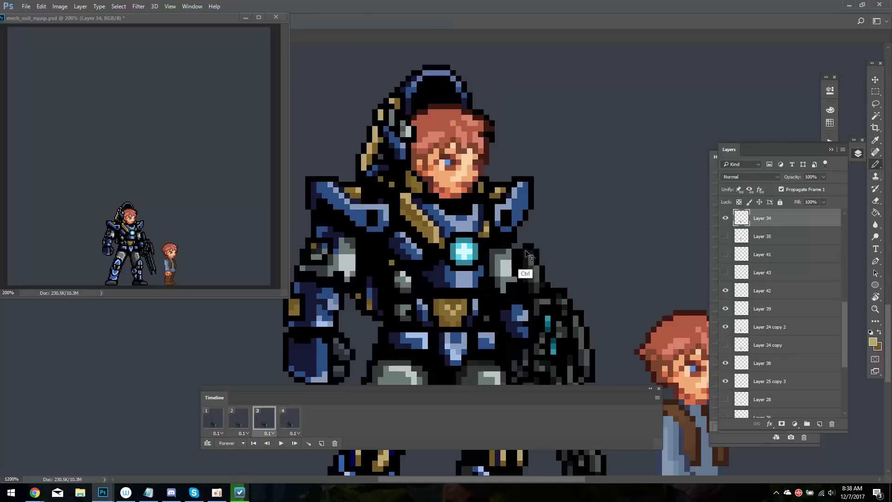
key(e)
ctrl+click(382, 172)
ctrl+click(402, 181)
key(b)
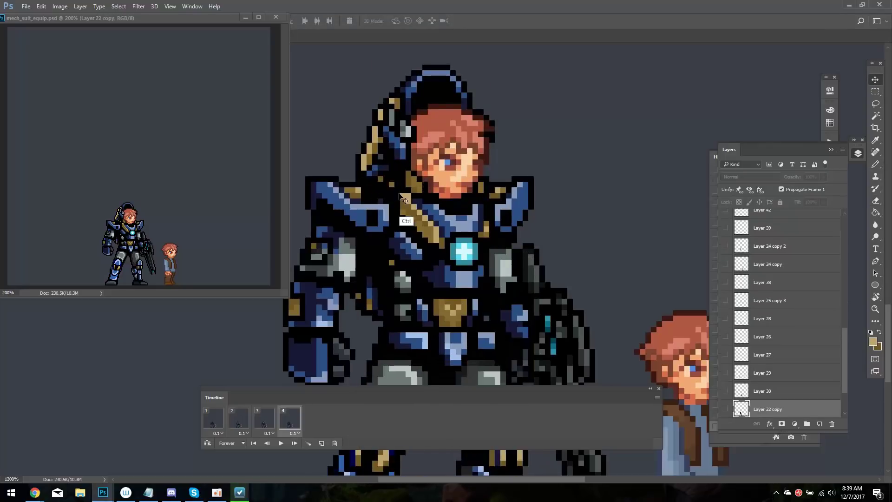
Paint with a lighter sampled tan while comparing frames, then pick the tan buckle on Layer 41
key(Right)
alt+click(408, 175)
key(Left)
alt+click(405, 193)
key(Right)
key(Left)
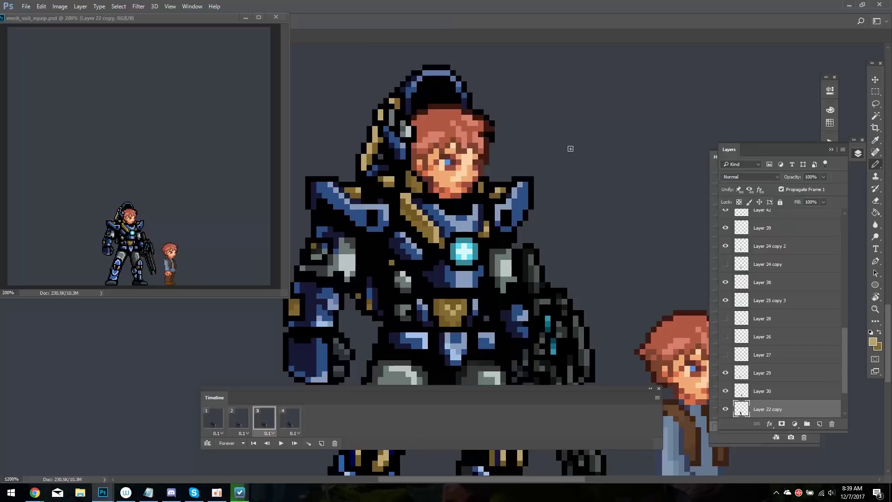
key(Left)
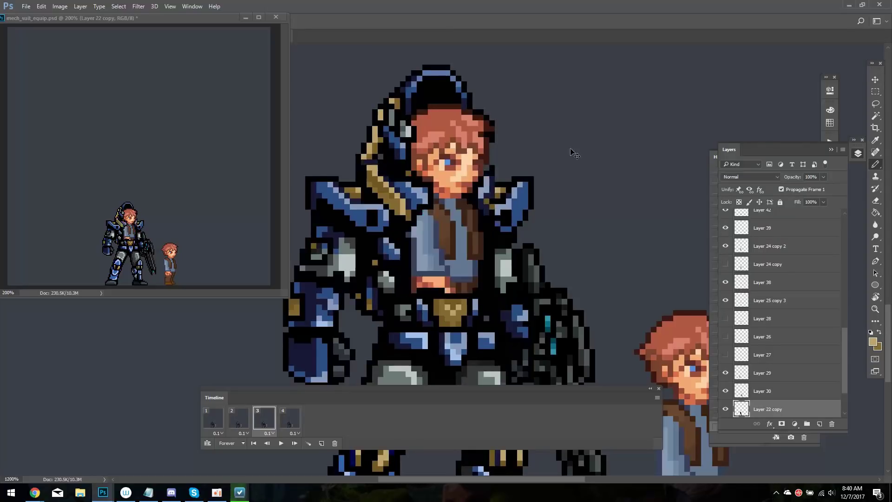
key(Right)
key(Left)
key(Left)
key(Right)
ctrl+click(485, 331)
Move the tan buckle up and left onto the belt and check it against frame 3
key(Right)
key(Left)
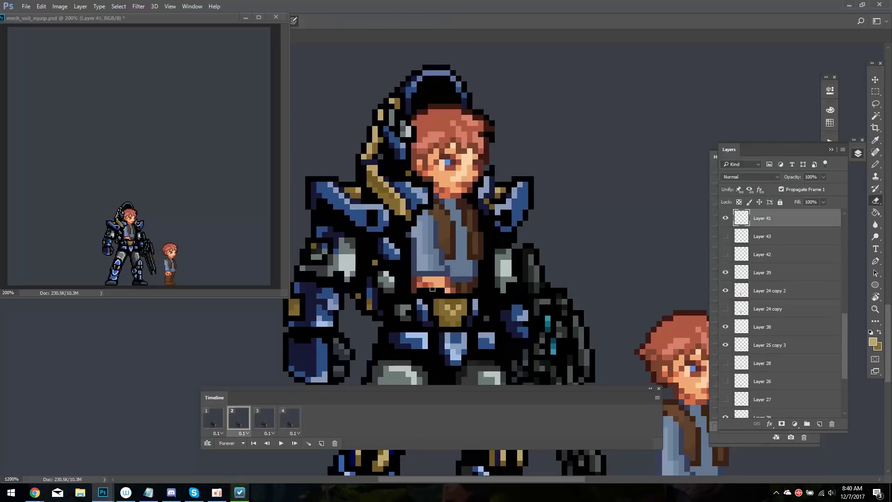
drag(485, 330, 464, 309)
key(Right)
key(Left)
ctrl+click(392, 314)
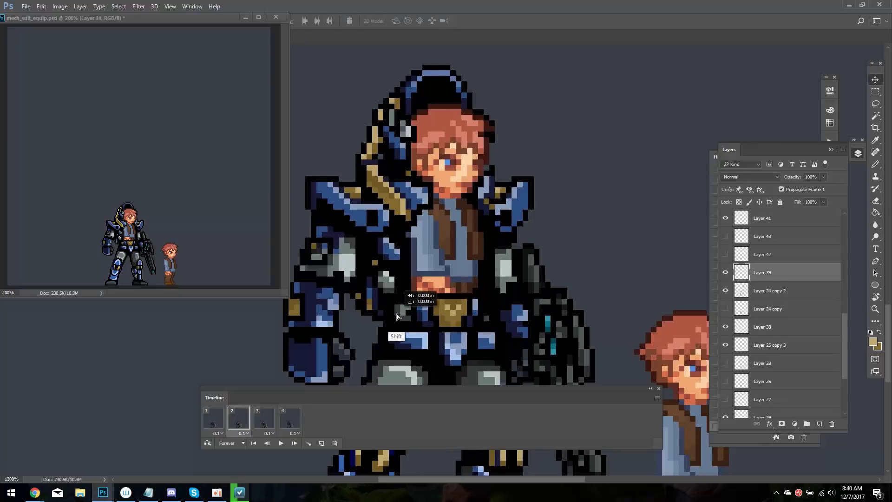
key(Right)
key(Left)
ctrl+click(467, 306)
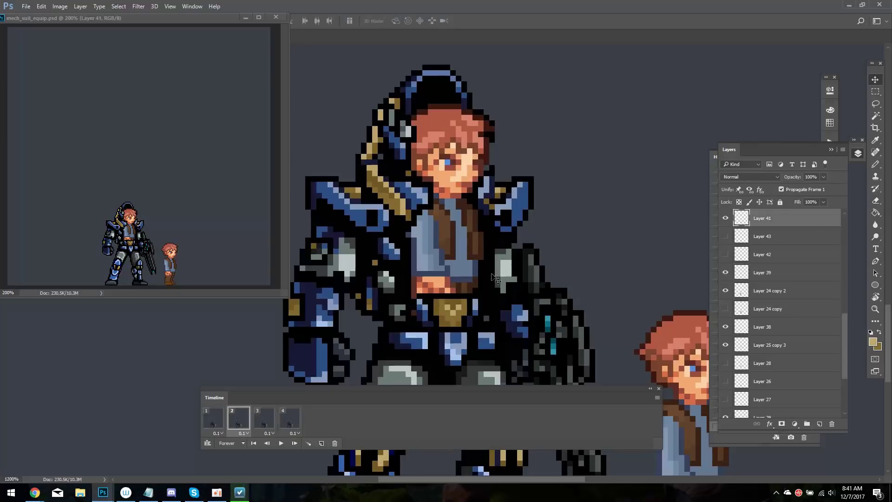
Lasso the belt area by the buckle, copy it to new Layer 44 and move it down
key(i)
click(470, 298)
key(b)
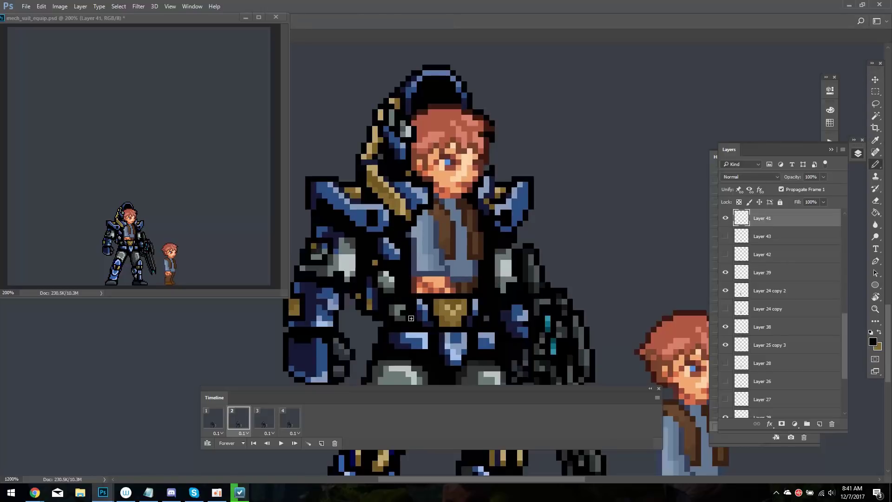
key(Right)
key(Left)
key(v)
key(l)
drag(468, 291, 462, 356)
key(Right)
key(Left)
key(v)
key(ctrl+j)
mouse_move(456, 314)
mouse_down()
mouse_move(460, 337)
mouse_move(434, 329)
mouse_up()
Erase stray pixels, then retouch the pilot on Layer 28 copy with the Pencil
key(e)
key(Right)
key(Left)
key(v)
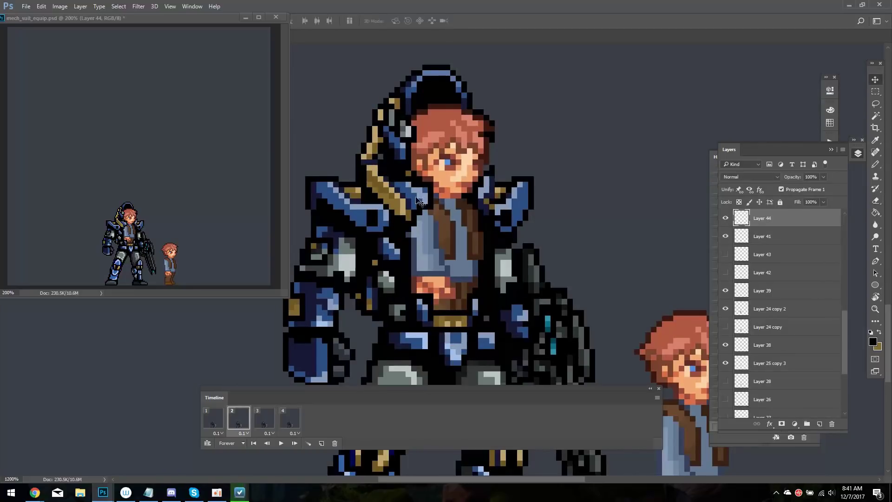
ctrl+click(416, 200)
key(i)
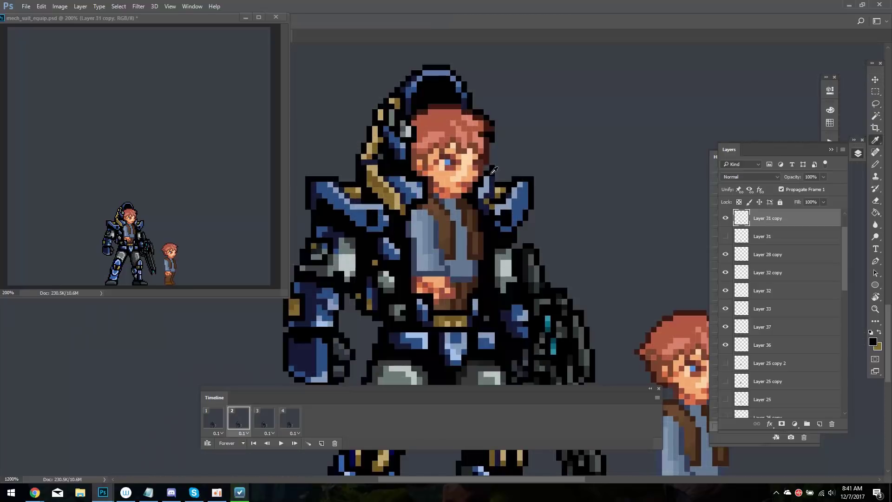
ctrl+click(493, 170)
key(b)
Flip between frames 2 and 3 to check the retouched pilot, ending on frame 3
key(Right)
key(Left)
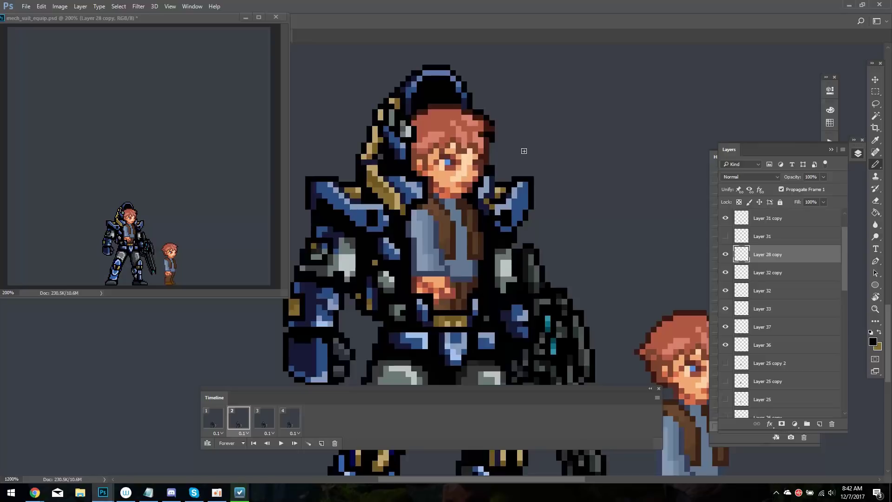
key(Right)
key(Left)
key(Right)
key(Left)
key(Right)
Lasso the chest piece on Layer 34 and copy it into frame 2 as Layer 45
key(Left)
ctrl+click(475, 334)
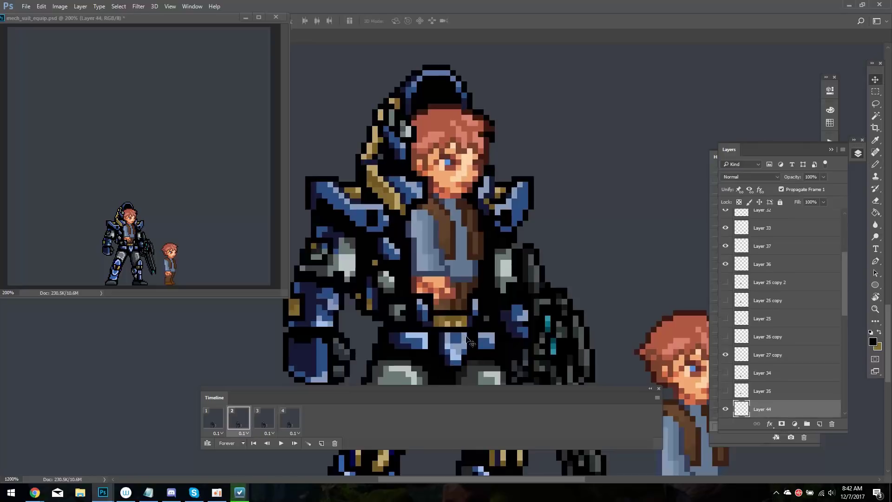
key(Right)
key(Left)
key(l)
drag(478, 272, 498, 272)
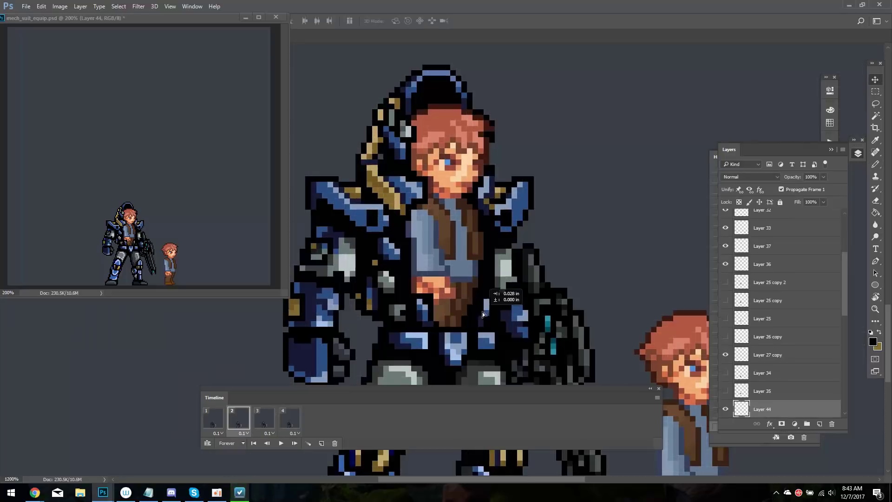
key(Right)
key(Left)
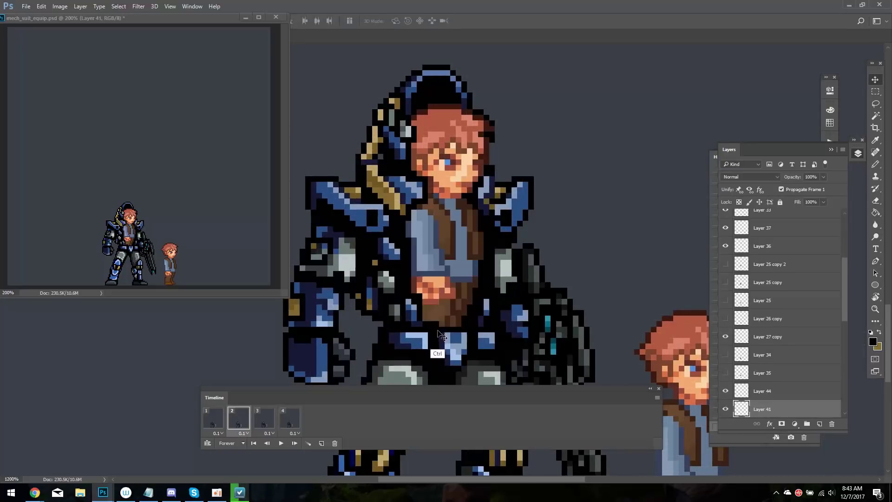
key(Right)
ctrl+click(436, 329)
drag(502, 261, 507, 260)
key(Left)
key(ctrl+apostrophe)
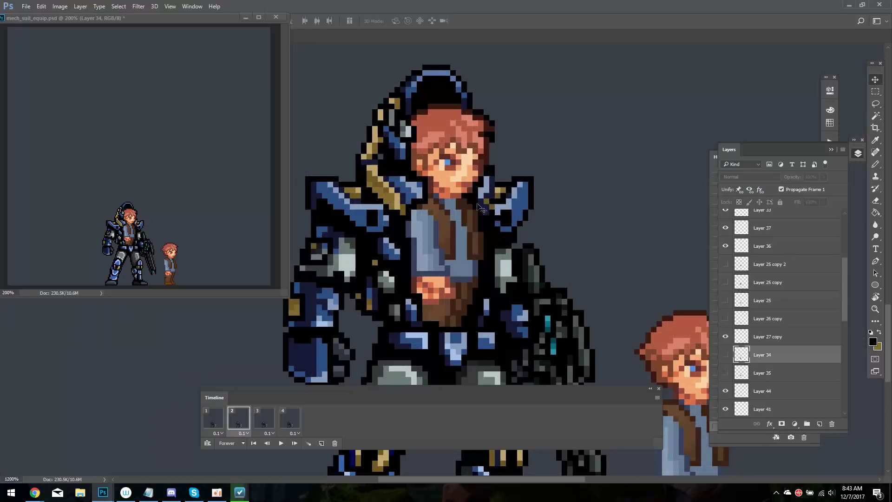
key(ctrl+j)
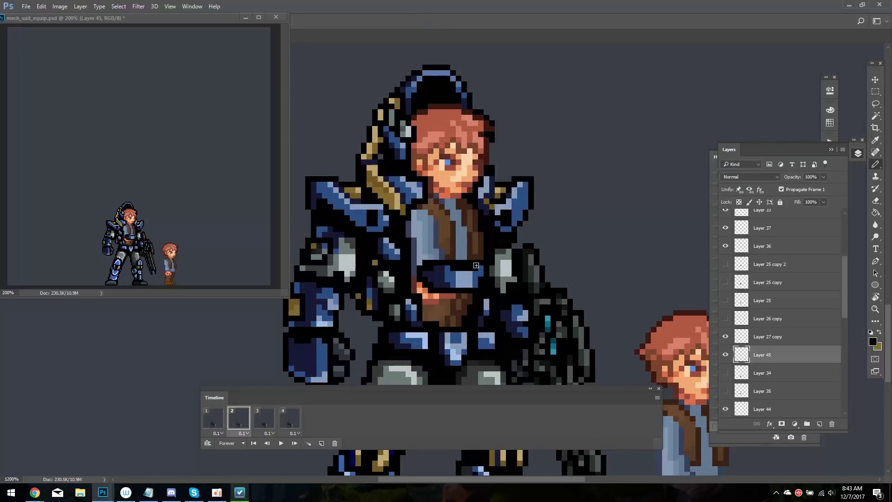
Move the belt piece down onto the pilot's waist and erase stray pixels at its right end
key(v)
drag(475, 265, 461, 318)
key(Right)
key(Left)
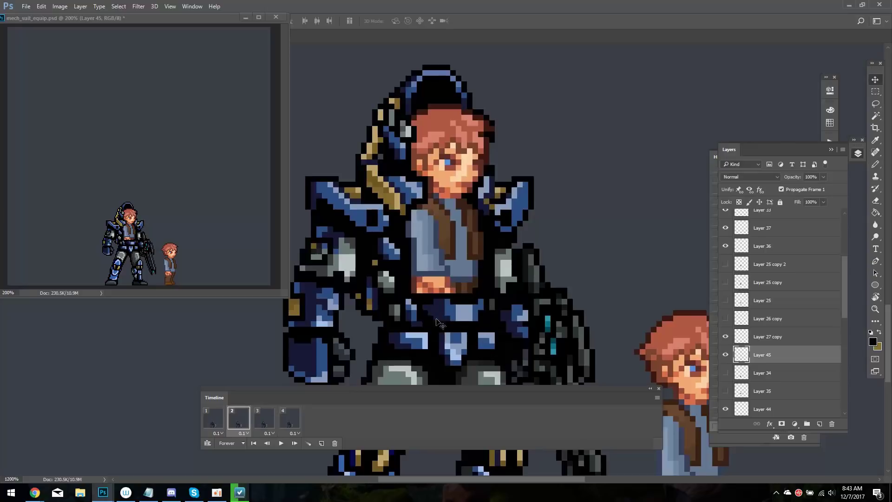
key(Right)
key(Left)
key(Right)
key(Left)
key(b)
key(e)
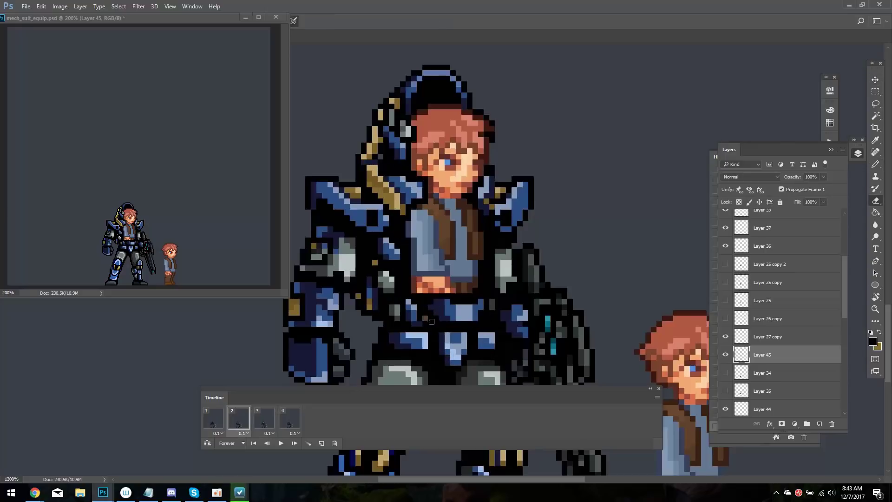
drag(483, 304, 466, 325)
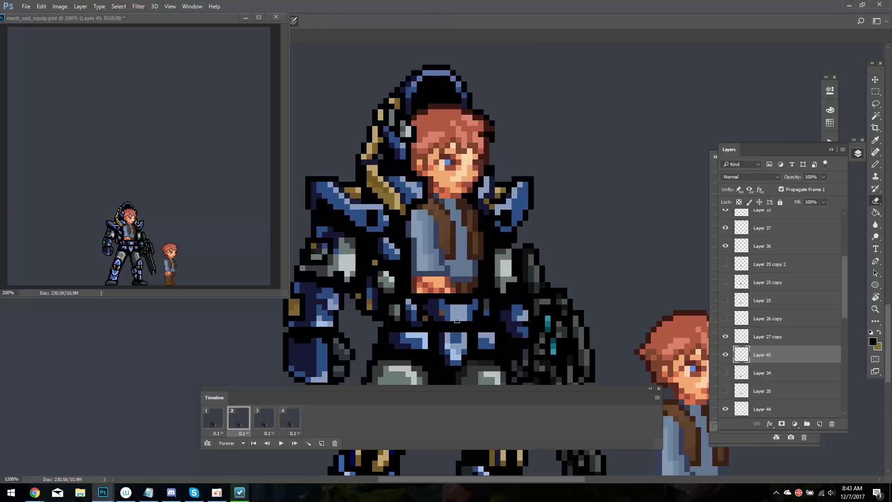
Try erasing a strip of dark belt pixels, undo it, and keep refining the belt
key(Right)
key(Left)
key(v)
key(b)
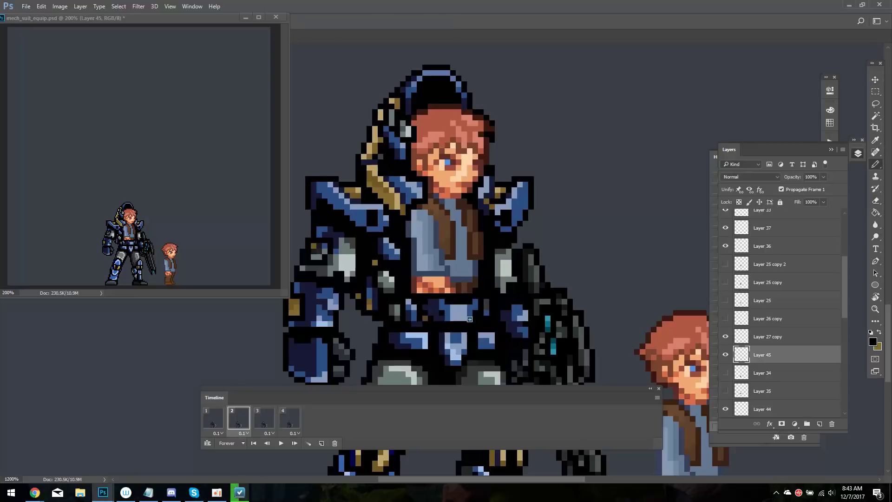
key(e)
drag(425, 318, 461, 318)
key(ctrl+z)
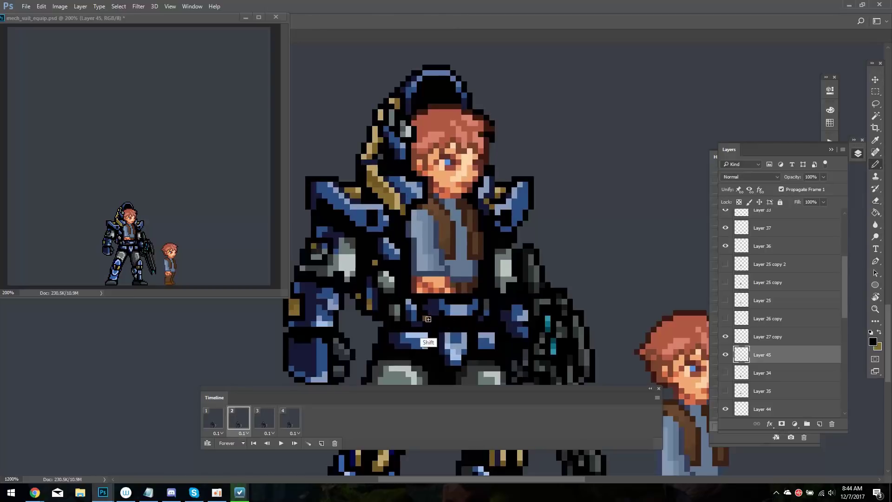
key(v)
key(i)
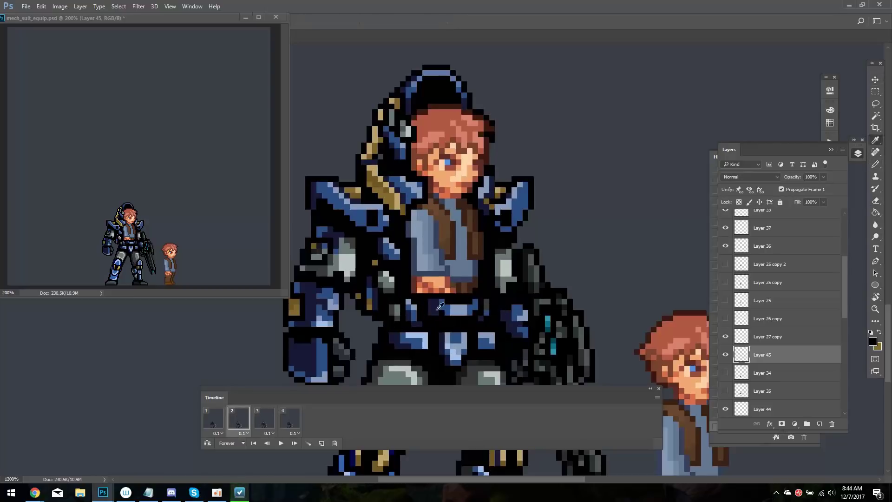
key(b)
key(alt)
key(e)
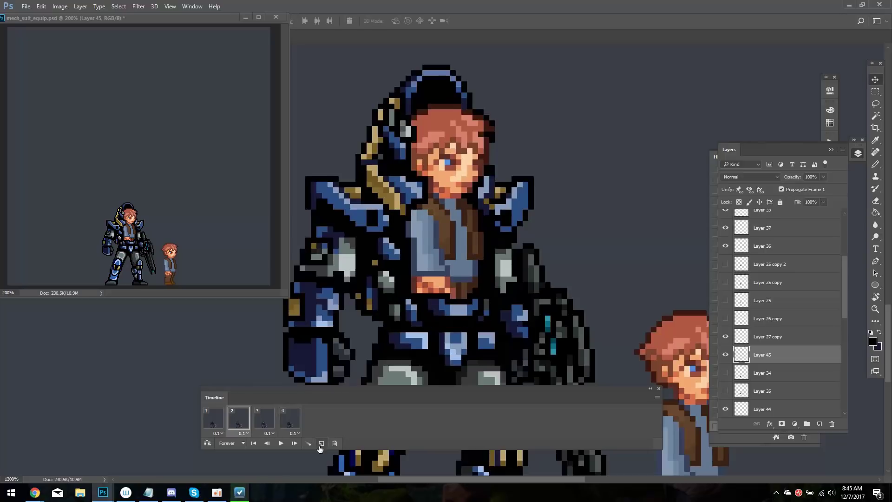
Duplicate the frame to add a fifth frame and nudge the dark helmet visor up-left
ctrl+click(502, 182)
key(Left)
key(Right)
key(Left)
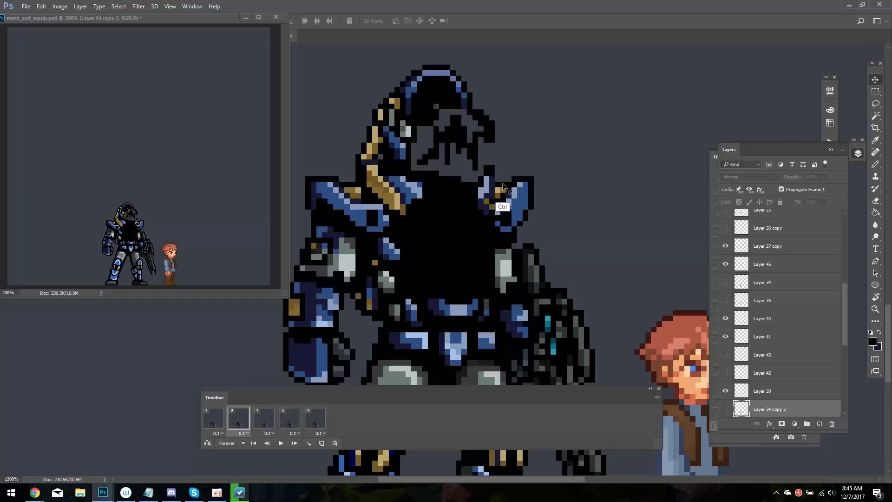
drag(530, 141, 524, 124)
Paint the grey visor gap of frame 2's helmet solid black with the Pencil
key(b)
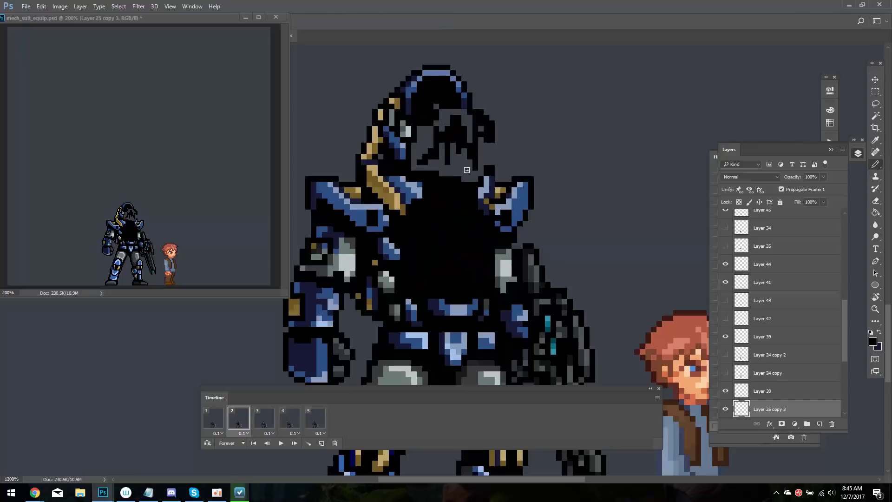
drag(410, 153, 415, 166)
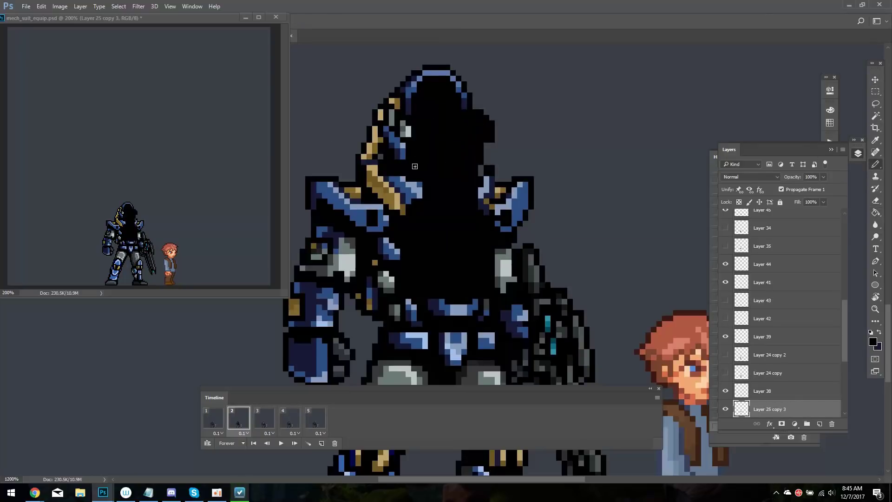
key(e)
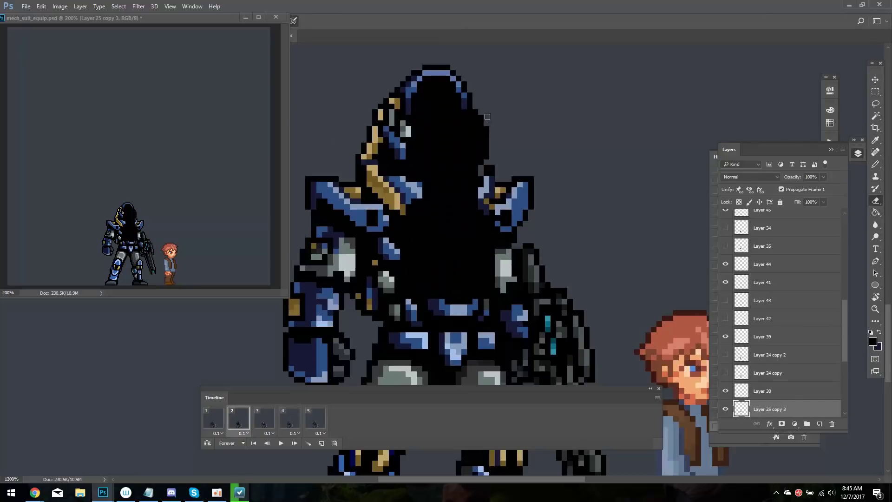
key(i)
key(b)
click(481, 147)
Sample light grey from the mech and dot highlight pixels on the helmet
key(i)
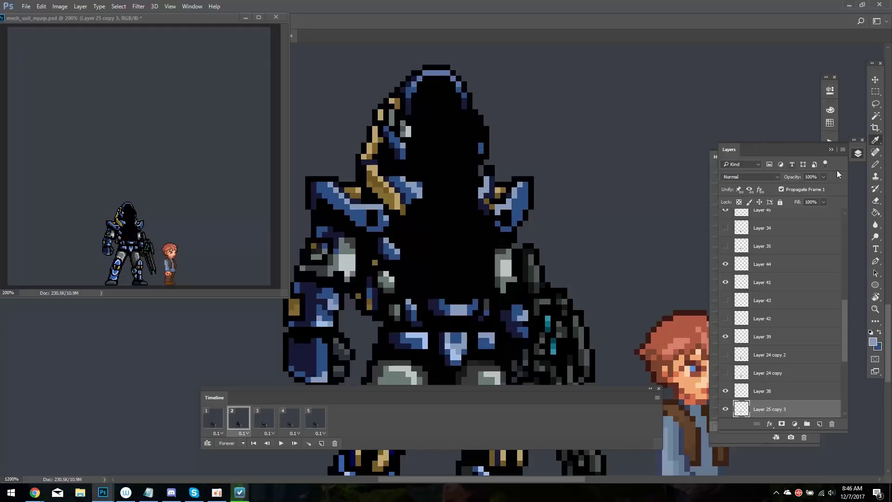
key(x)
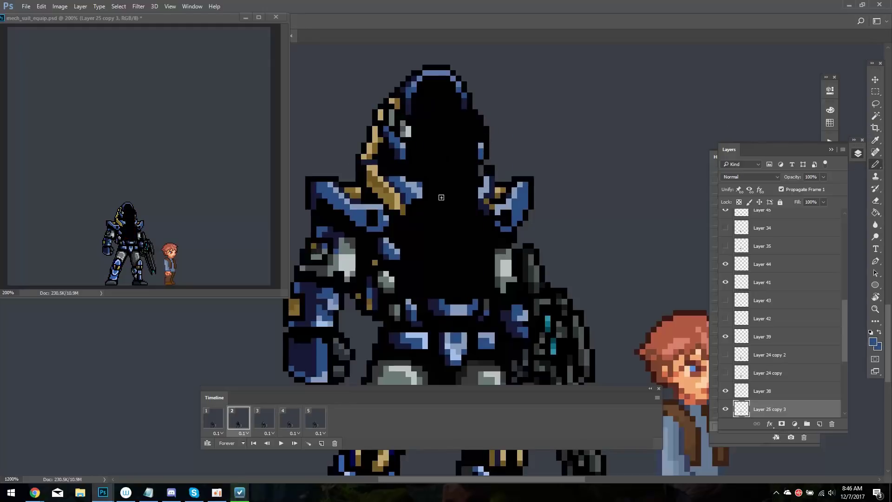
alt+click(406, 132)
click(475, 134)
click(481, 141)
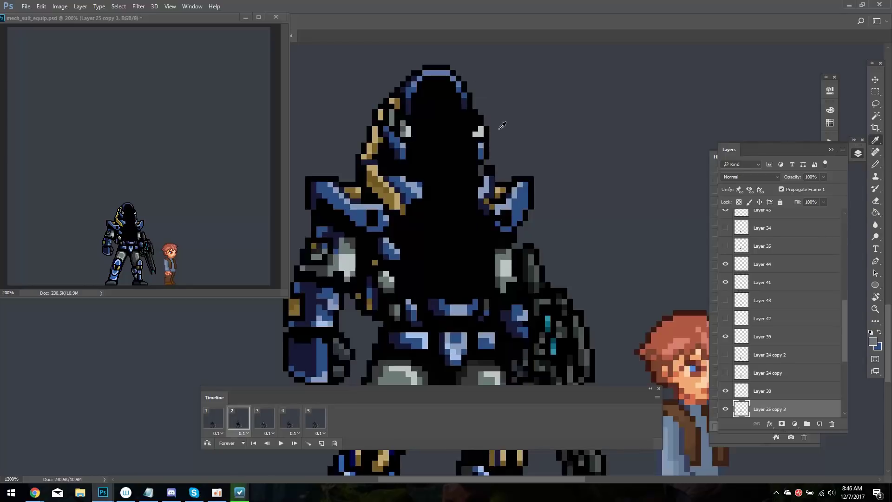
click(479, 126)
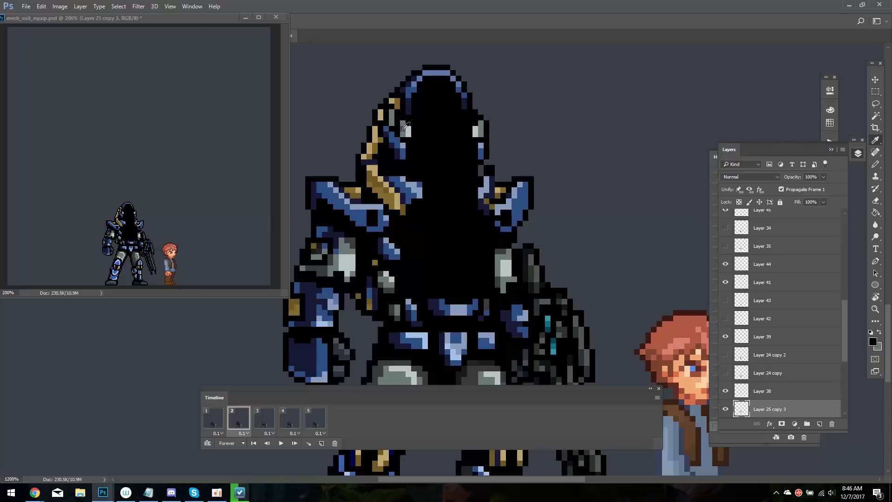
Review frames 3–5, then return to frame 2 and zoom out on the whole mech
key(Right)
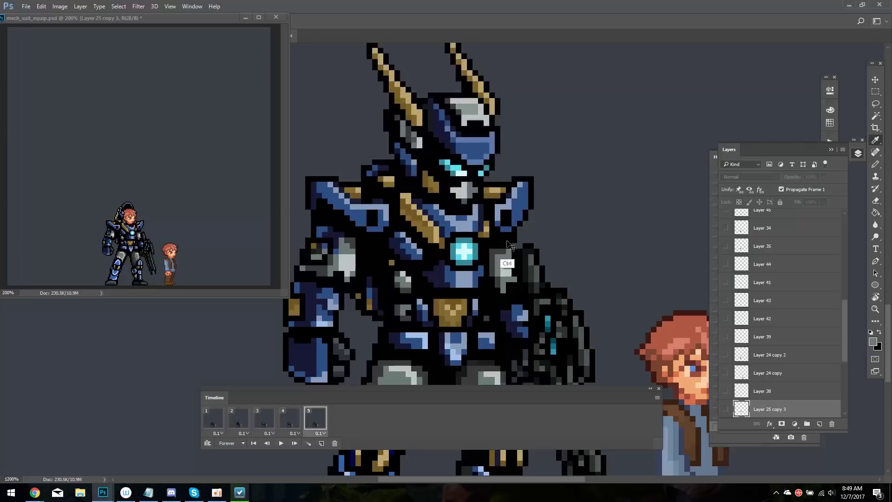
key(e)
click(290, 418)
key(b)
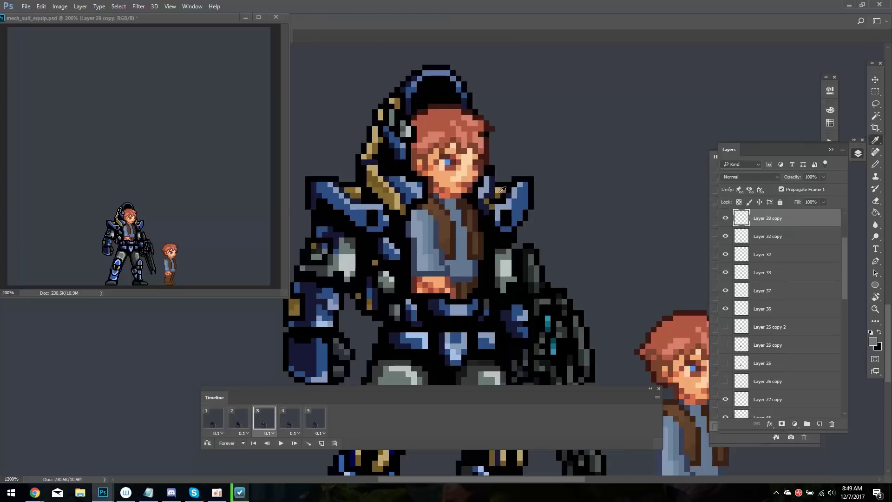
key(d)
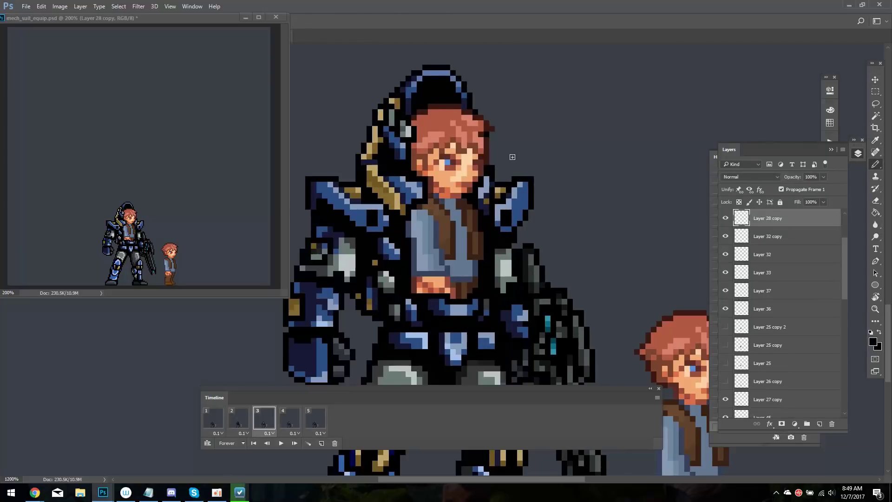
key(comma)
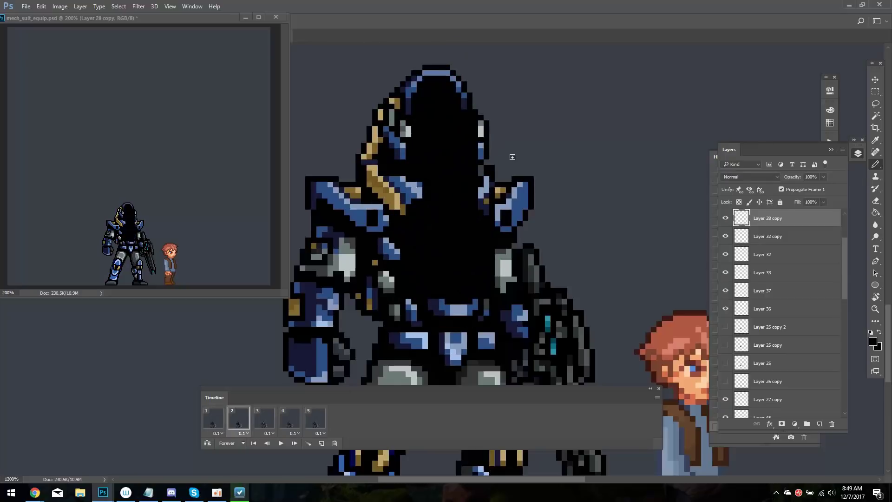
key(ctrl+minus)
key(alt+comma)
Loop a freehand lasso selection around the mech's arm and zoom in
key(l)
drag(386, 178, 423, 222)
drag(332, 313, 418, 239)
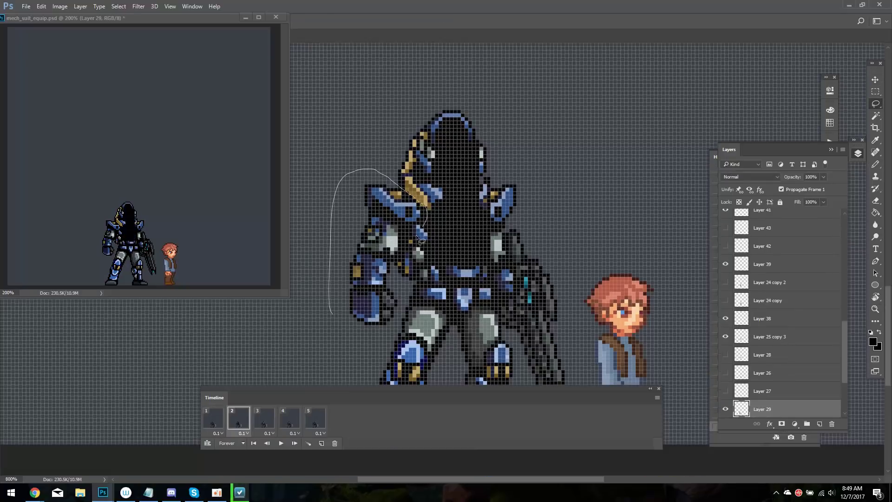
drag(311, 269, 325, 306)
key(ctrl+h)
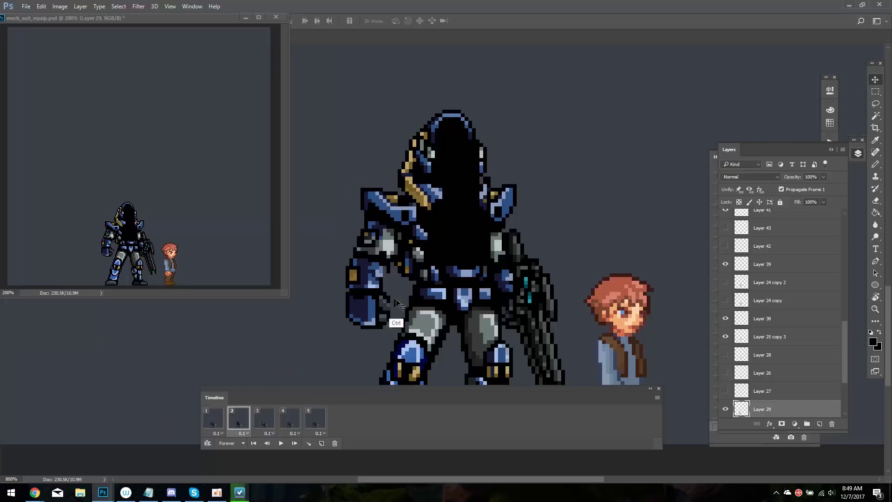
key(ctrl+x)
key(Left)
scroll(393, 302, up, 1)
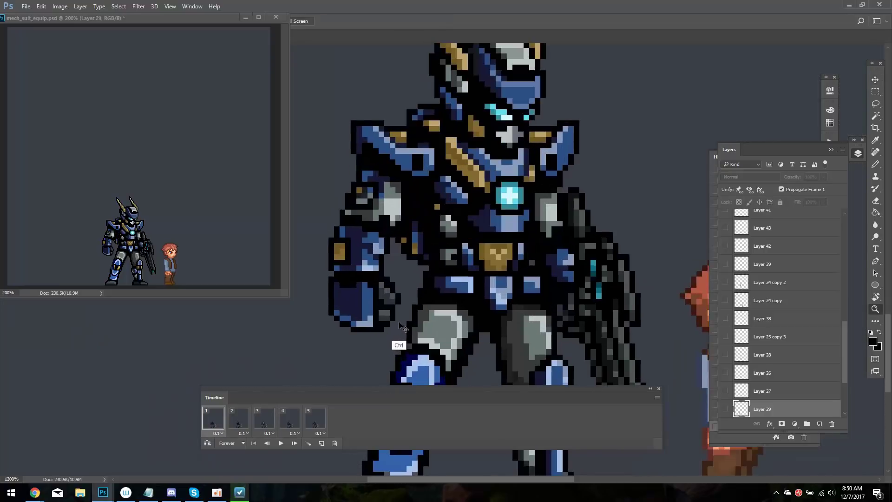
Go to frame 4, select the Layer 22 copy layer and compare with helmeted frame 5
key(Right)
key(Right)
key(Right)
click(876, 165)
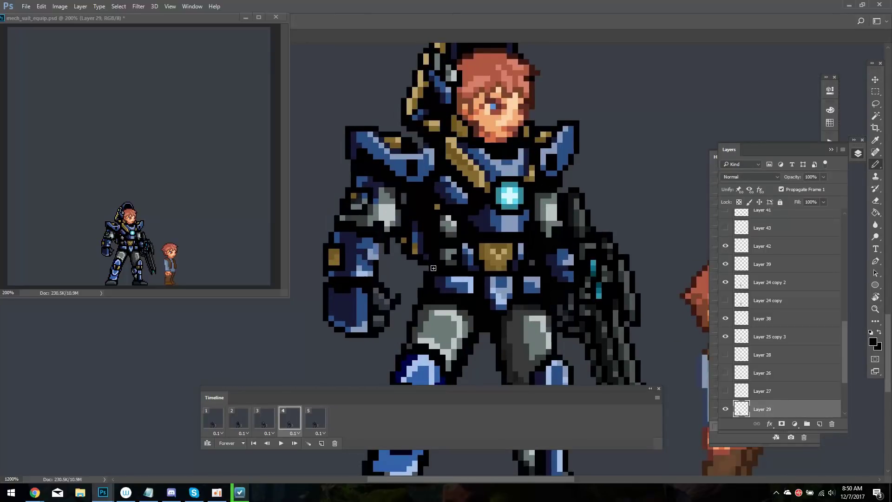
key(e)
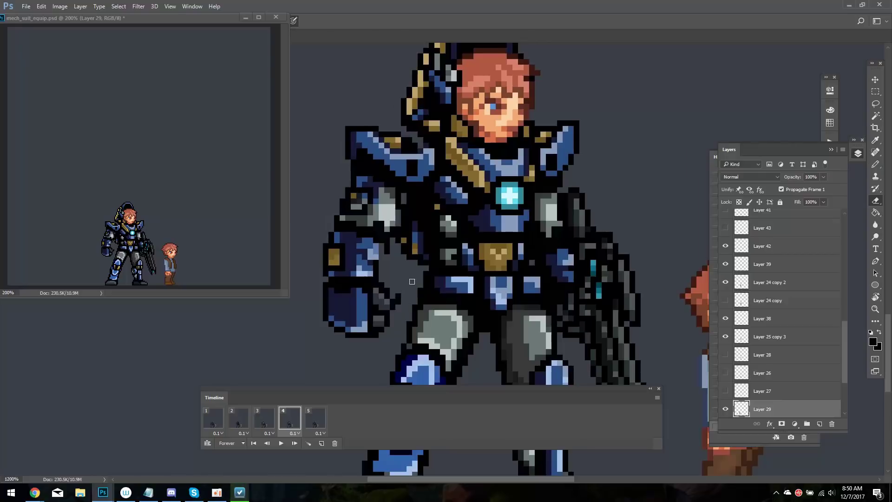
key(Right)
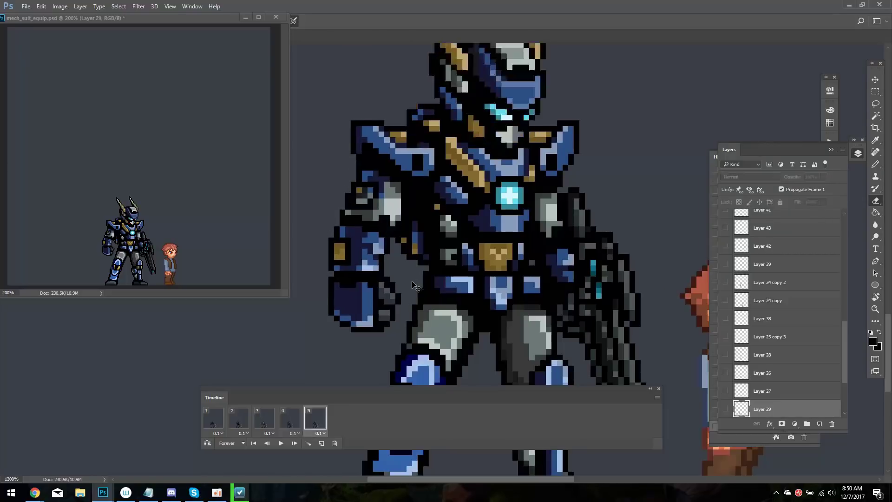
key(Left)
ctrl+click(411, 281)
key(i)
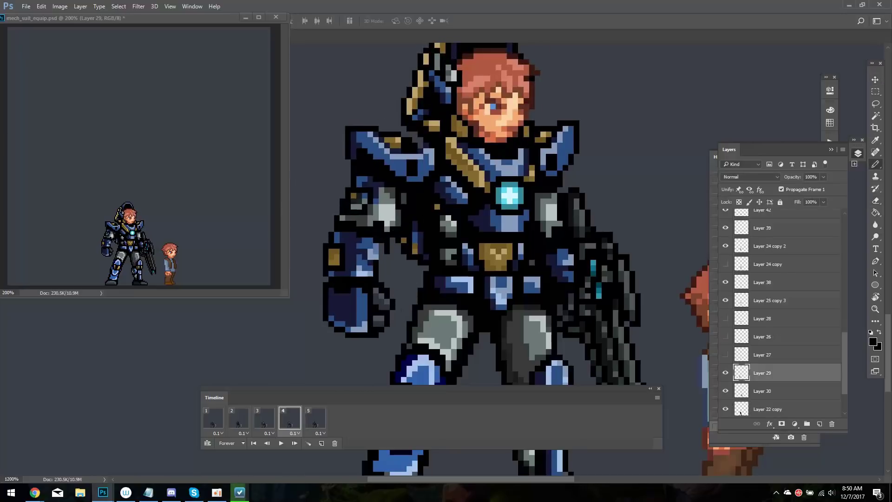
key(Right)
key(Left)
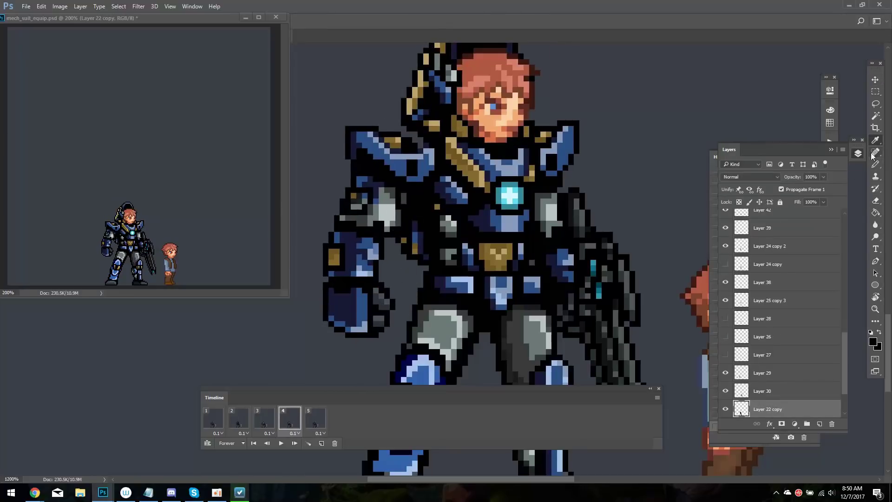
key(Right)
key(Left)
Try moving the arm (Layer 29) and the arm with gun, undoing both attempts
click(434, 154)
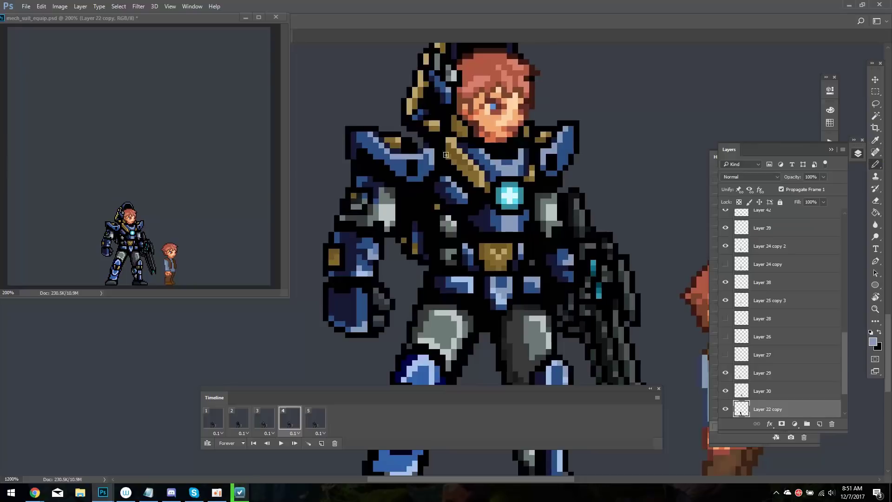
drag(426, 172, 426, 183)
key(ctrl+z)
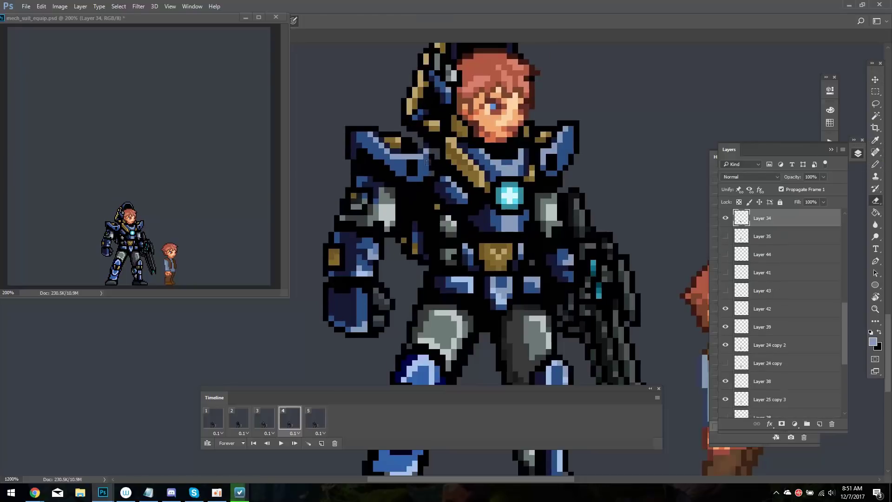
key(Right)
key(Left)
click(876, 165)
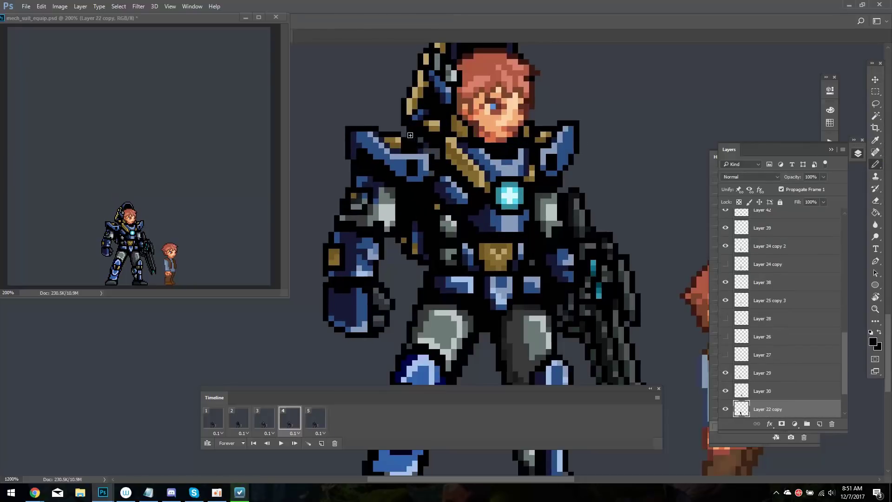
key(v)
drag(554, 142, 583, 149)
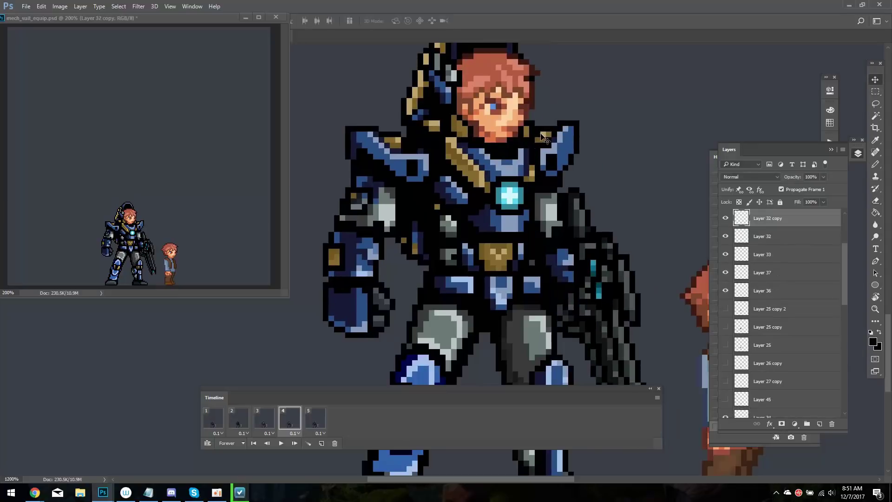
key(ctrl+z)
Select Layer 30 and nudge the shoulder and gun one pixel right and down
key(e)
ctrl+click(551, 151)
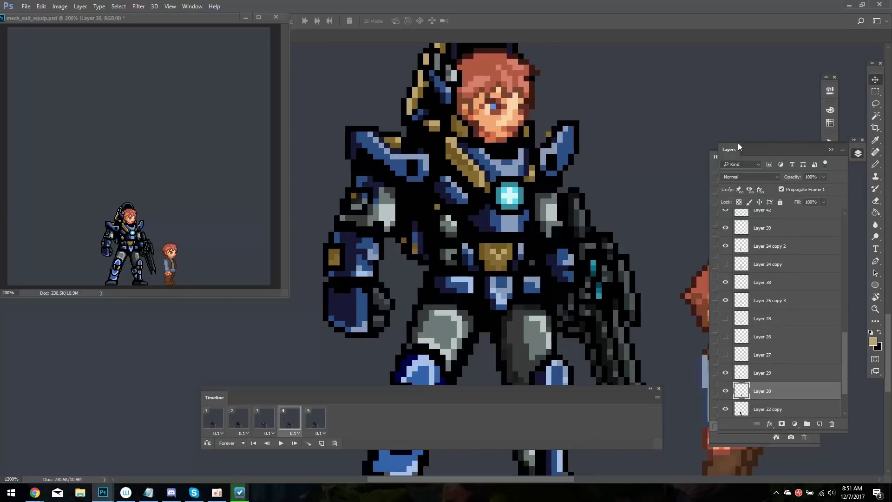
alt+click(550, 128)
key(b)
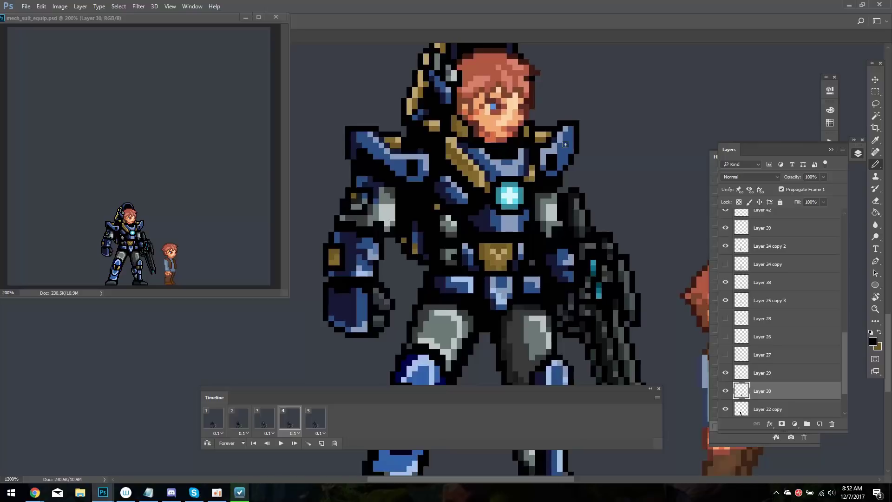
key(v)
drag(567, 149, 573, 154)
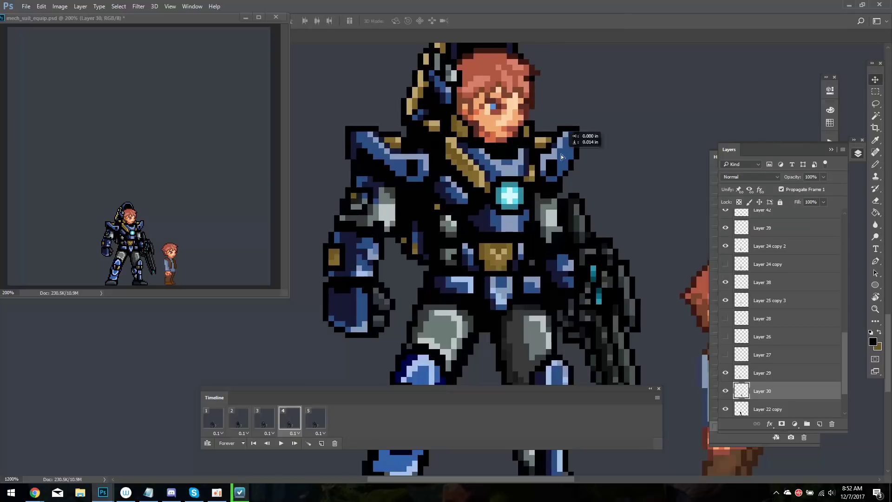
key(b)
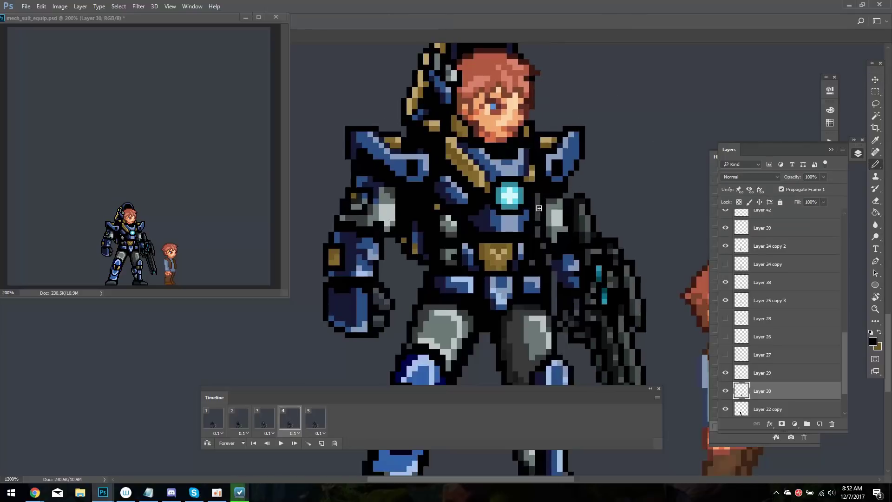
key(e)
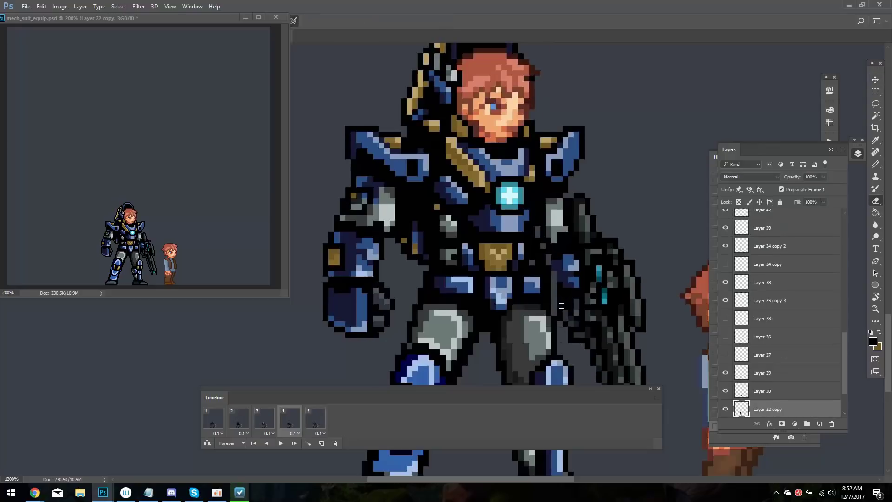
key(alt+bracketleft)
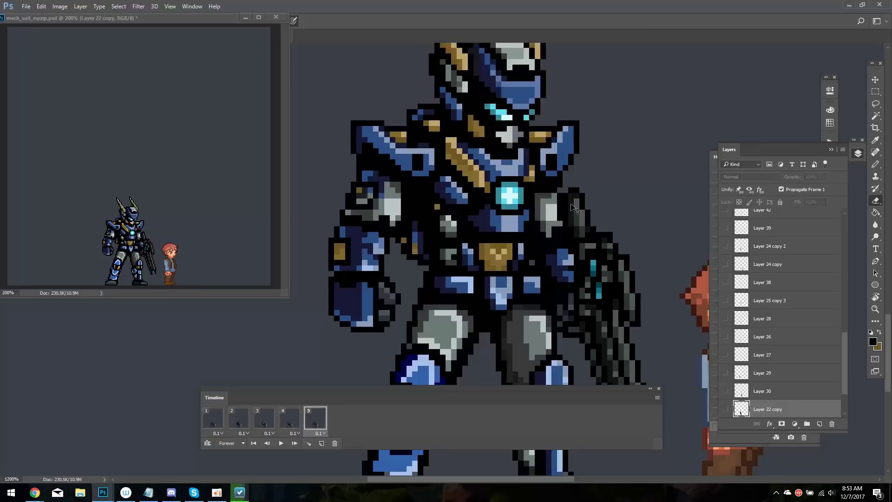
Sample colours from the artwork and select Layer 30 on the canvas
key(i)
click(553, 209)
ctrl+click(549, 293)
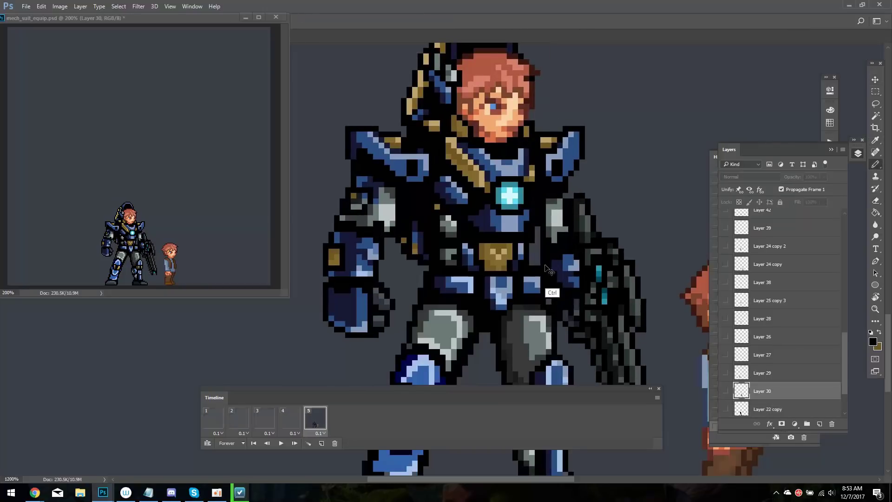
key(i)
click(555, 199)
key(b)
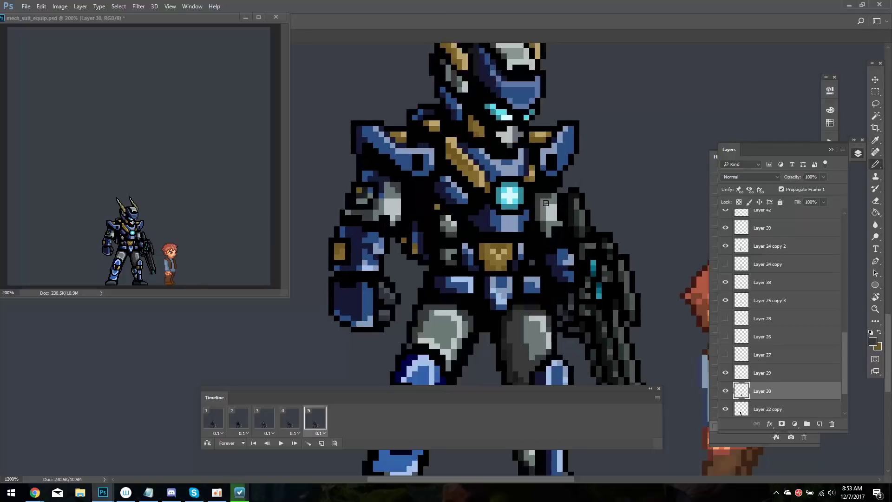
Flip back and forth through the animation frames, settling on frame 2
key(Right)
key(Left)
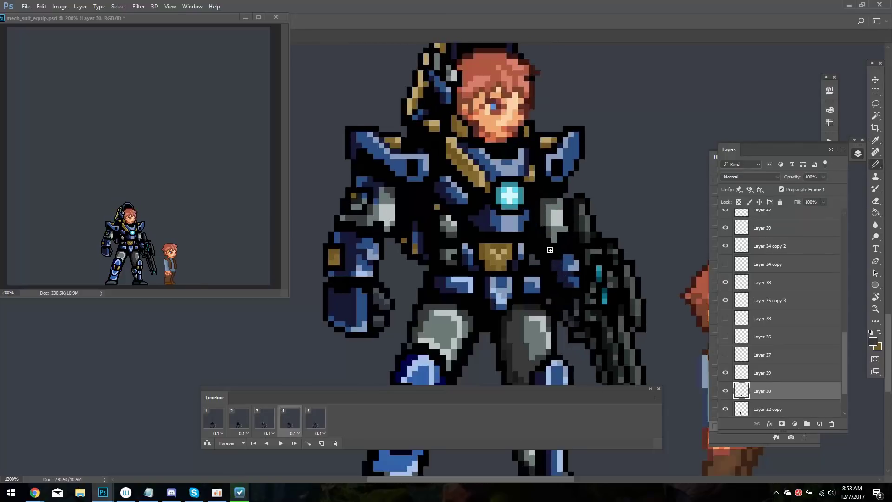
key(Left)
key(Right)
key(Right)
key(Right)
key(Right)
key(Right)
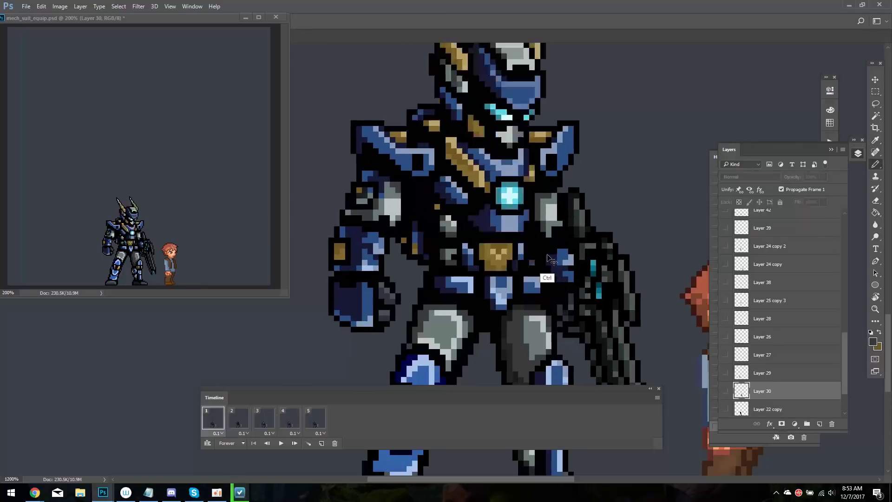
key(Left)
right_click(552, 258)
key(Escape)
Select the belt's Layer 45 and nudge the belt pixels right
key(Right)
key(Left)
key(Right)
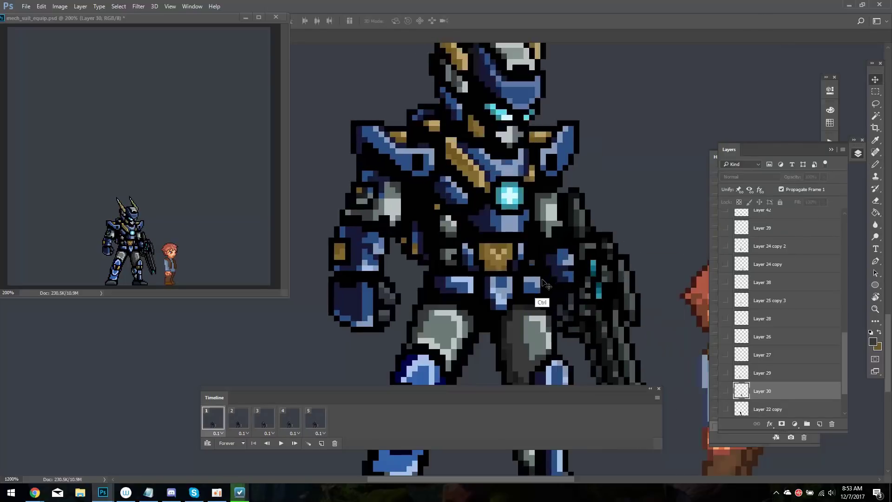
key(Left)
ctrl+click(553, 259)
key(ctrl+Right)
key(ctrl+Right)
key(ctrl+Right)
key(Right)
key(Left)
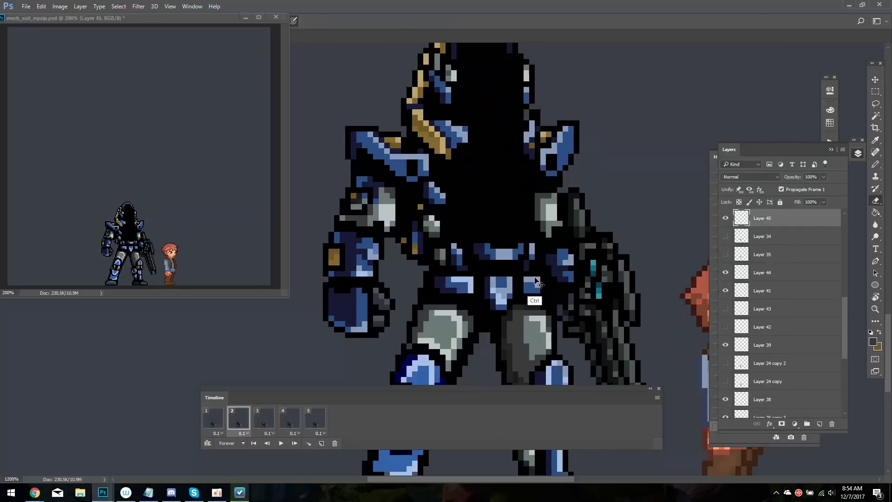
ctrl+click(540, 257)
key(ctrl+d)
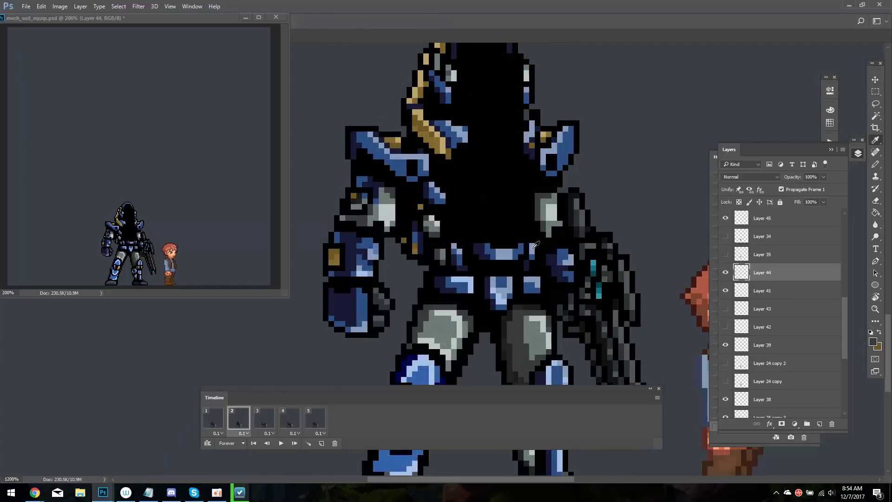
Shift the right arm and gun right and down, then step back to frame 1
key(Right)
key(Left)
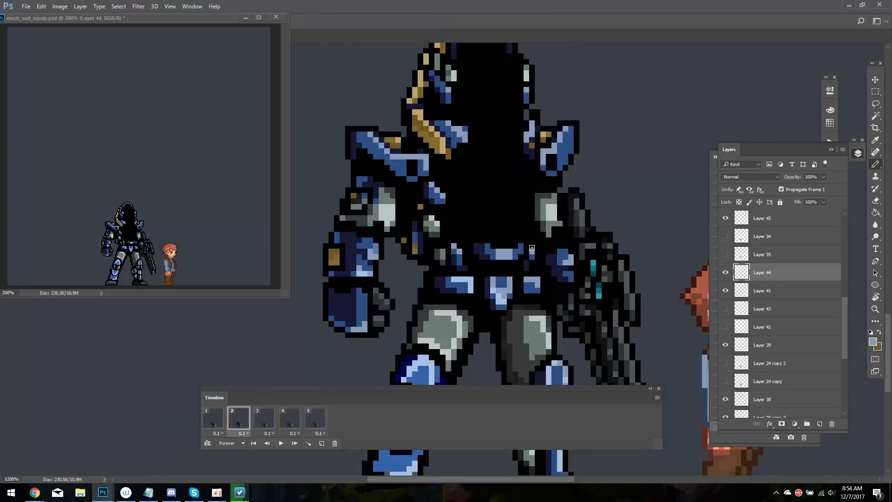
mouse_move(564, 157)
mouse_down()
mouse_move(580, 168)
mouse_move(569, 166)
mouse_up()
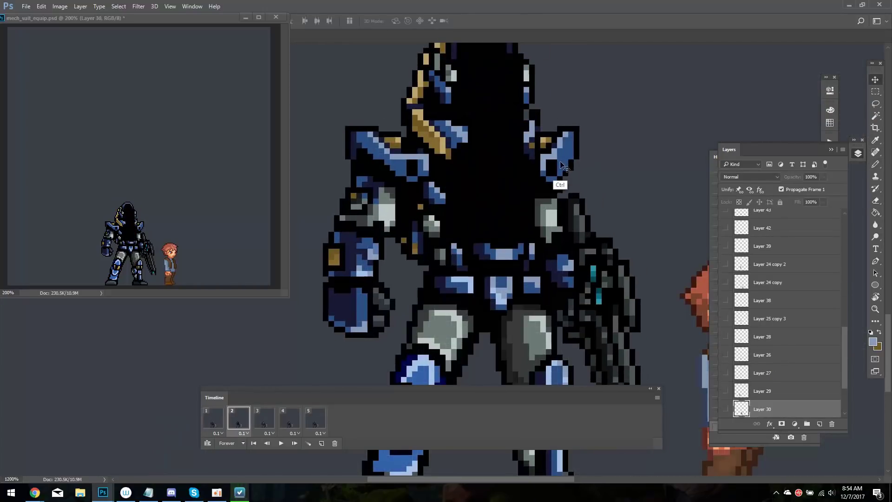
key(Right)
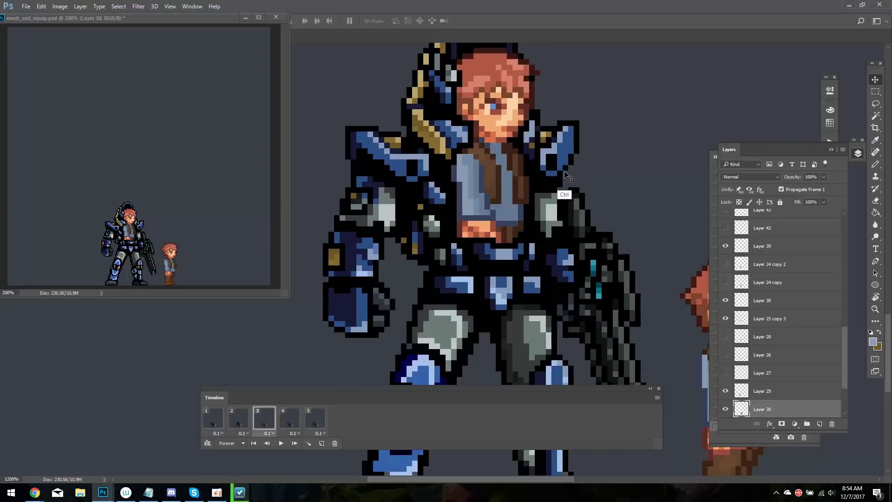
key(Right)
key(Right)
key(Right)
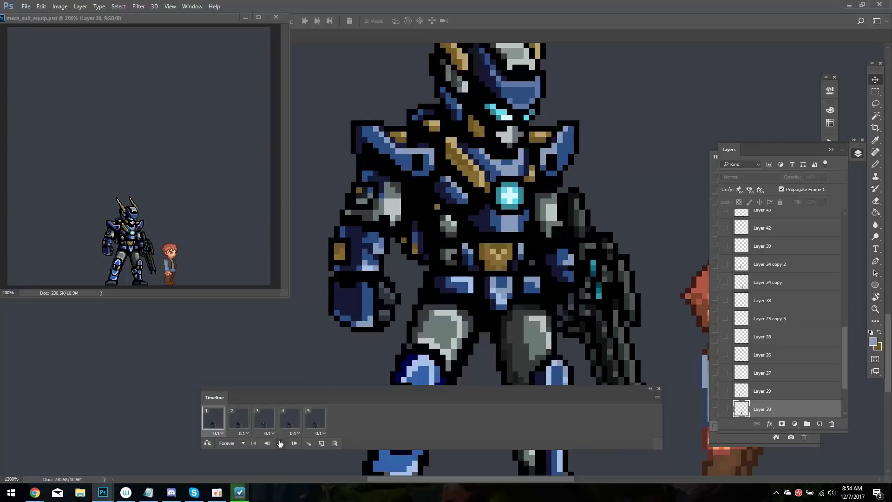
Play the animation preview and duplicate frames until the timeline holds nine
click(280, 443)
key(Left)
key(Left)
click(321, 443)
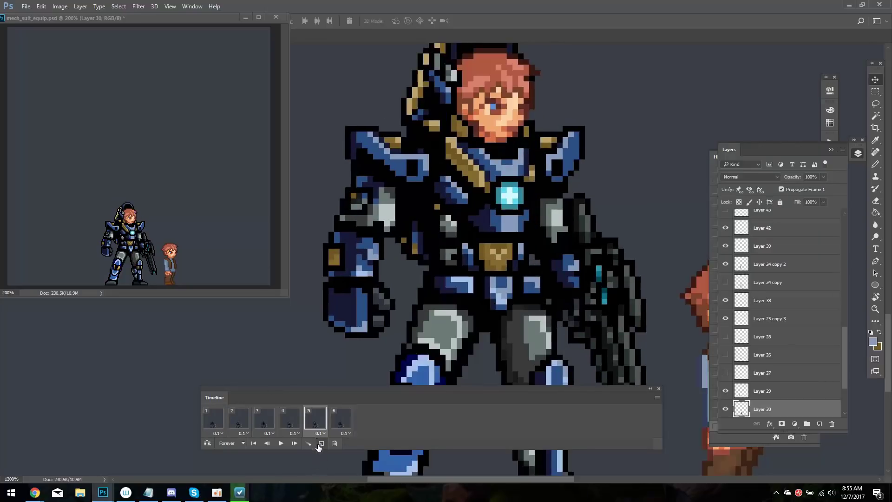
click(320, 442)
click(288, 421)
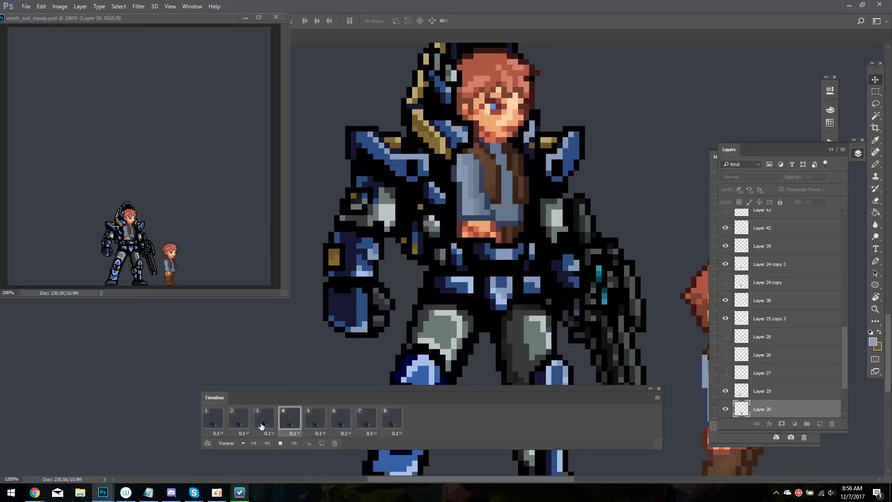
click(321, 442)
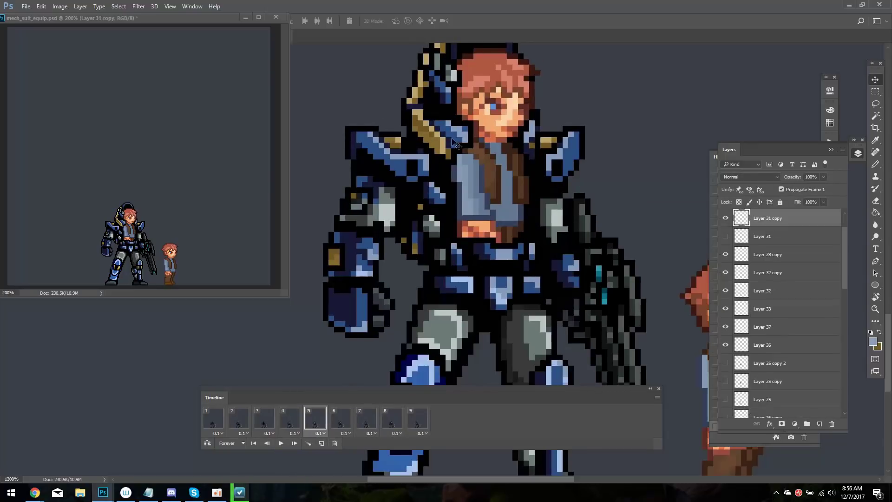
Move the armour beside the pilot's neck slightly left and pick black for the Pencil
drag(454, 139, 448, 139)
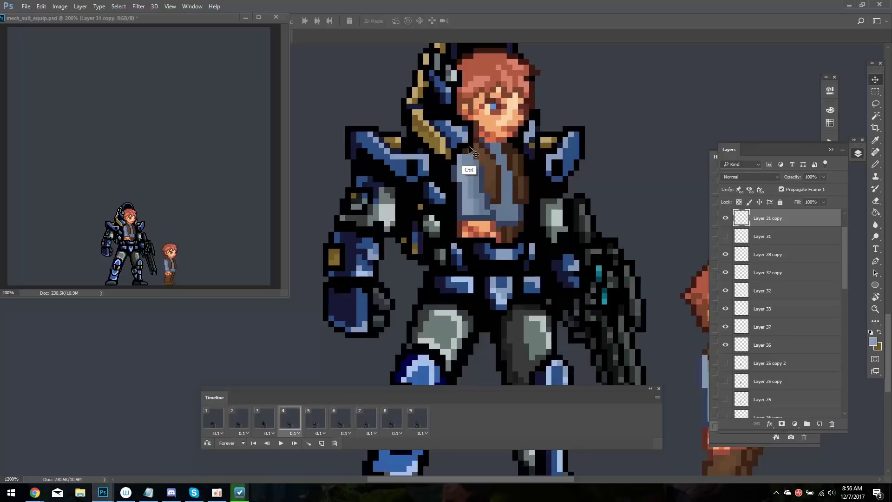
ctrl+click(575, 161)
key(b)
alt+click(544, 154)
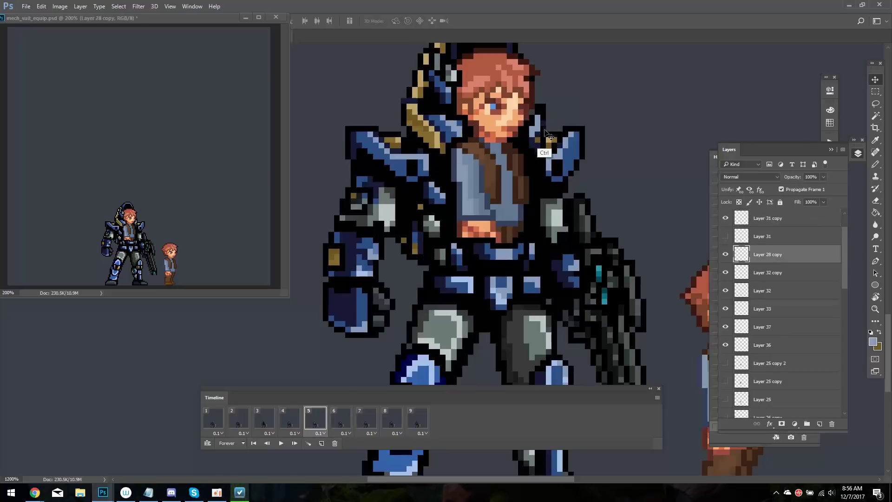
Reposition the belt layer, compare adjacent frames, and duplicate the belt layer
key(v)
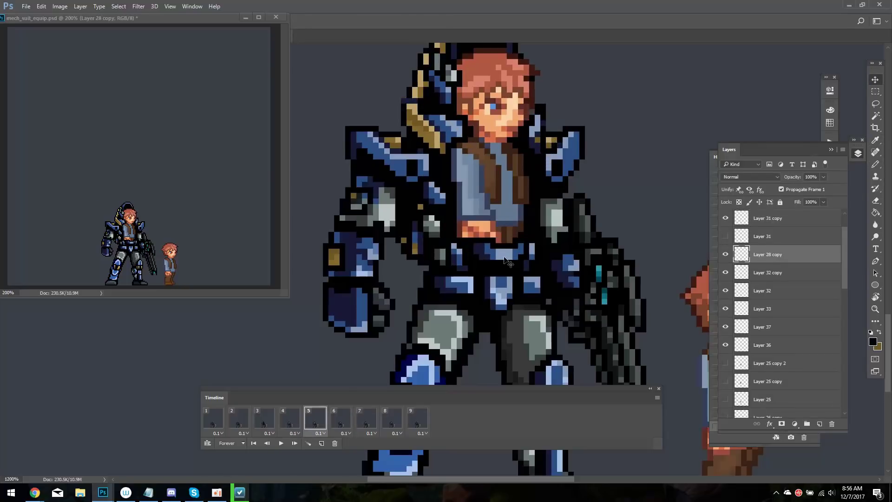
mouse_move(506, 248)
mouse_down()
mouse_move(506, 265)
mouse_move(521, 241)
mouse_up()
key(l)
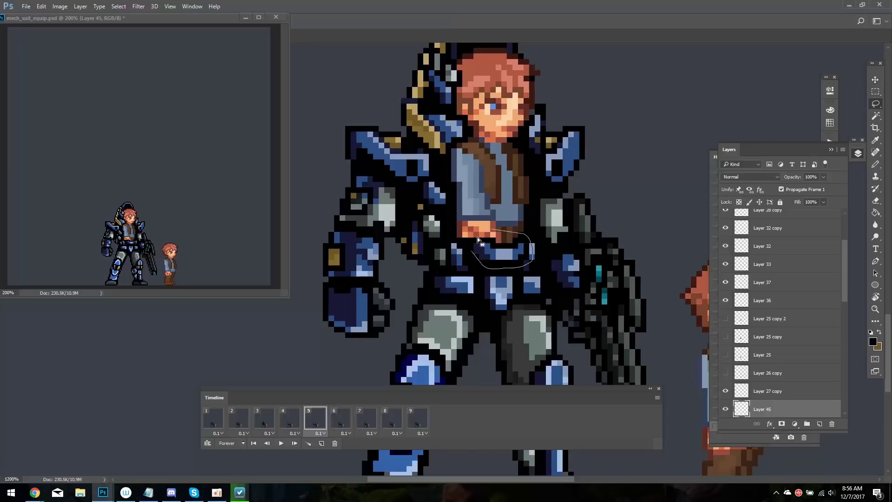
key(ctrl+d)
key(space)
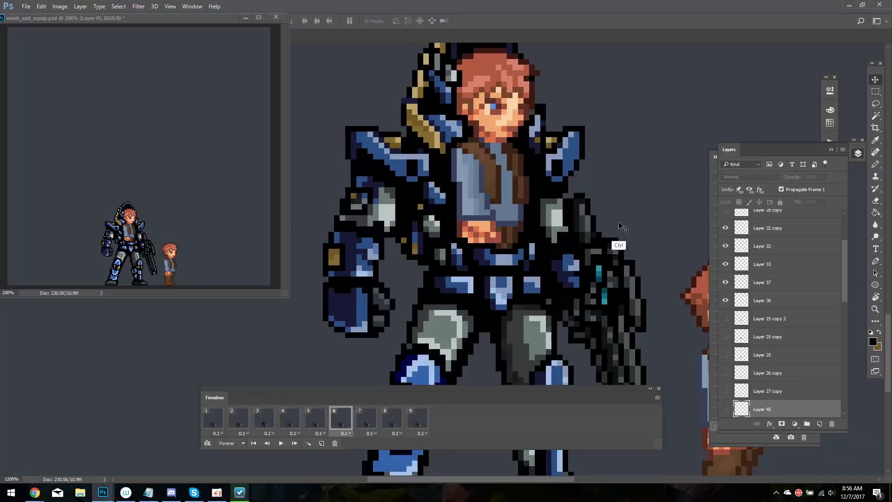
key(space)
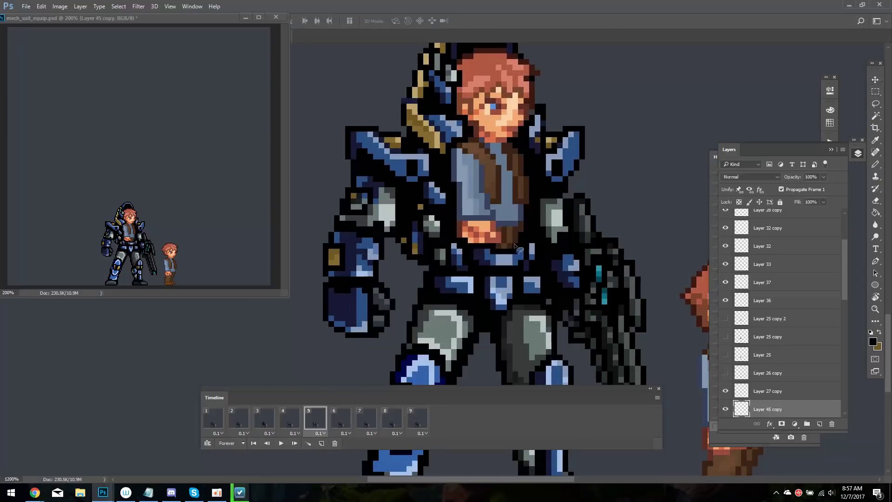
key(ctrl+j)
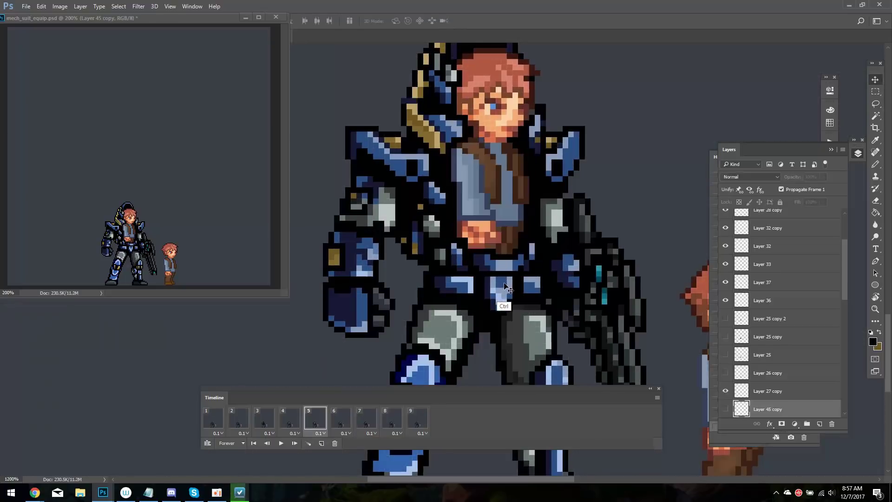
Add a new frame, hide the copied belt layer in it, and select Layer 45
click(321, 442)
click(345, 421)
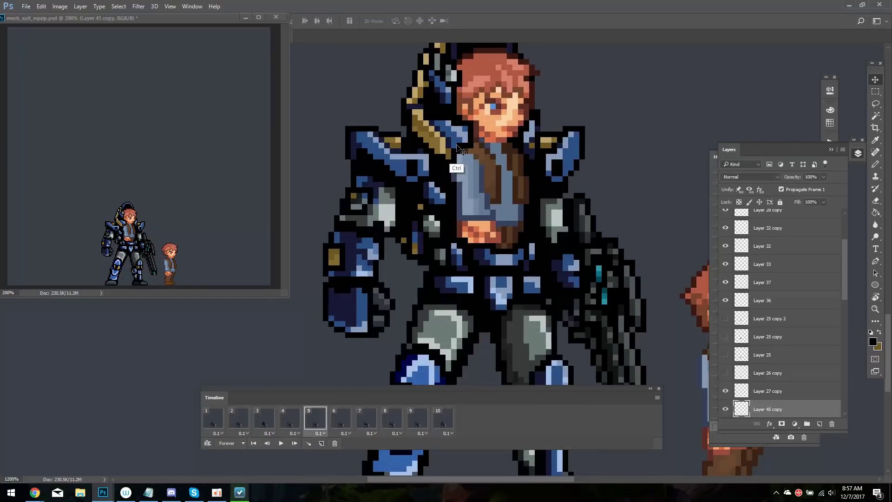
ctrl+click(502, 260)
ctrl+click(501, 259)
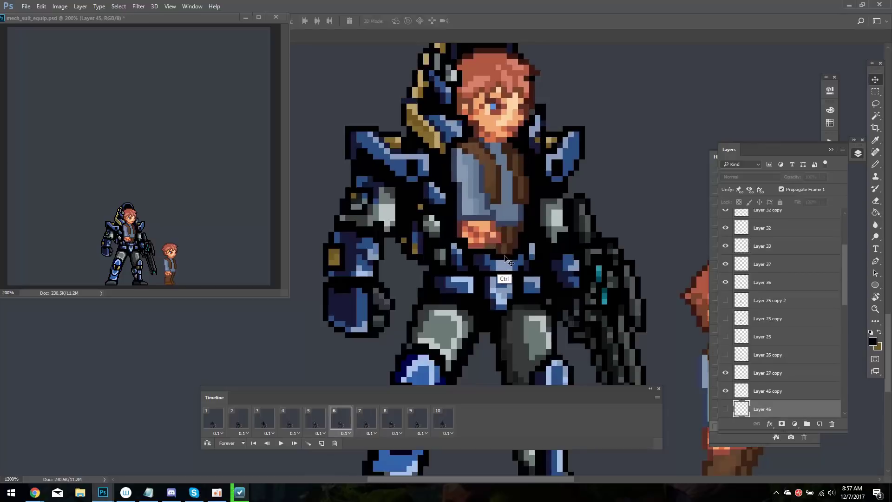
key(period)
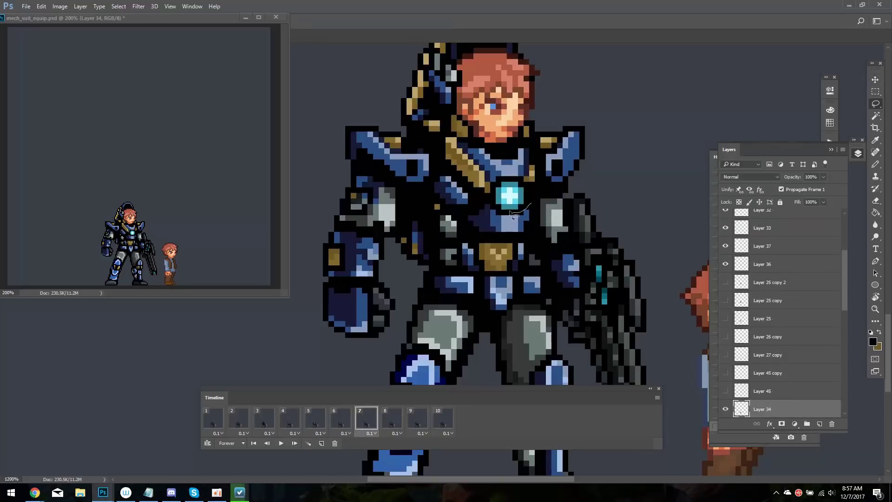
key(comma)
Move the shirt Layer 46 into place and compare it against neighbouring frames
drag(520, 274, 510, 256)
ctrl+click(511, 256)
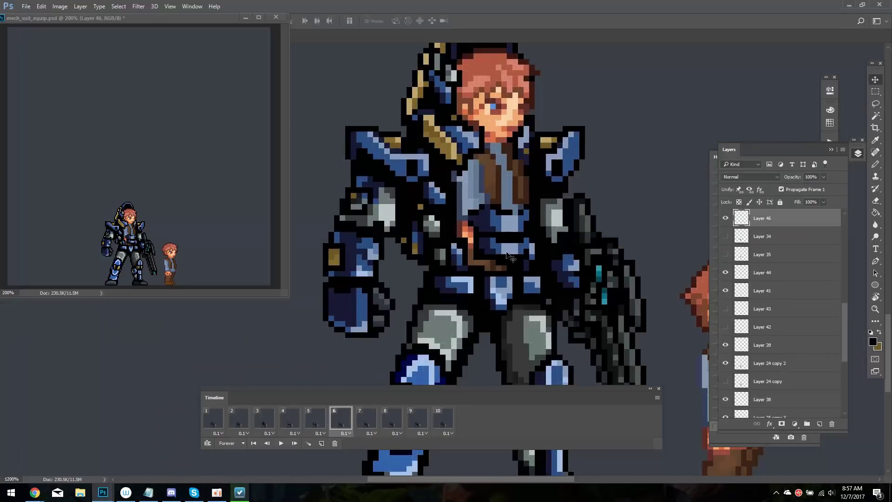
key(period)
key(comma)
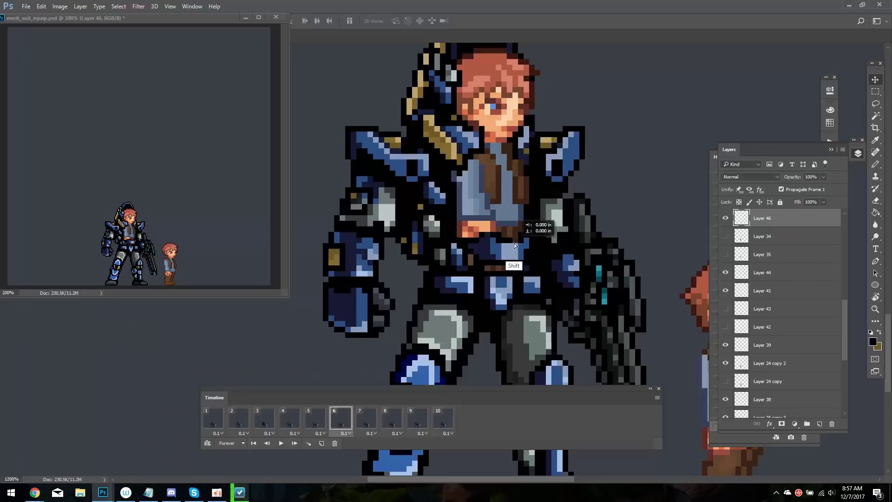
key(comma)
key(period)
key(b)
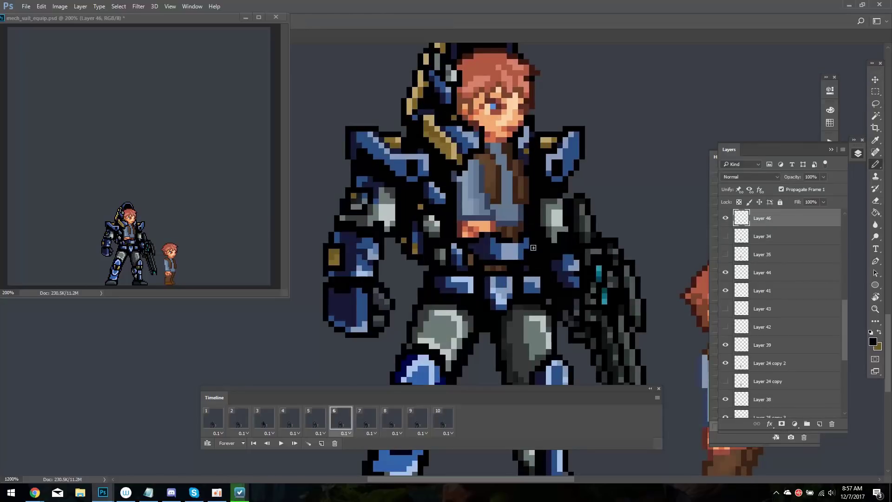
key(e)
key(period)
key(comma)
key(comma)
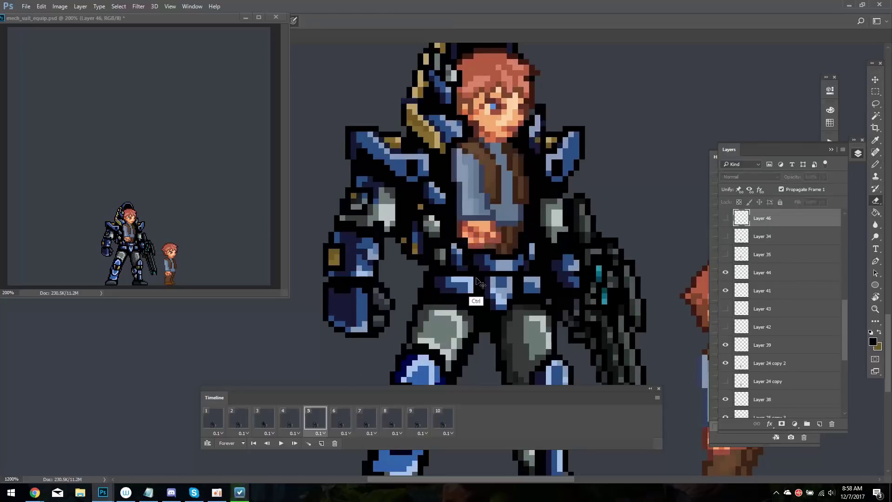
key(period)
key(period)
key(period)
Add another frame, duplicate the chest core layer, and nudge the chest plating pixels up
click(321, 443)
click(366, 420)
key(v)
key(ctrl+j)
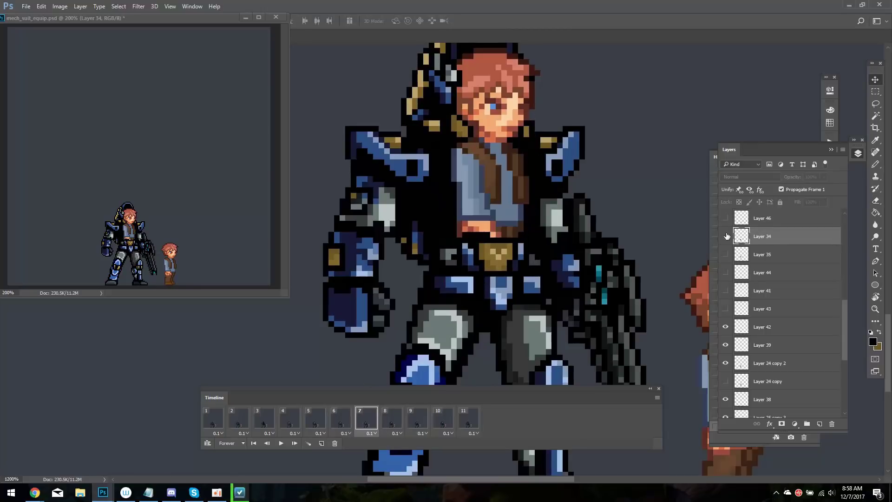
key(l)
key(ctrl+apostrophe)
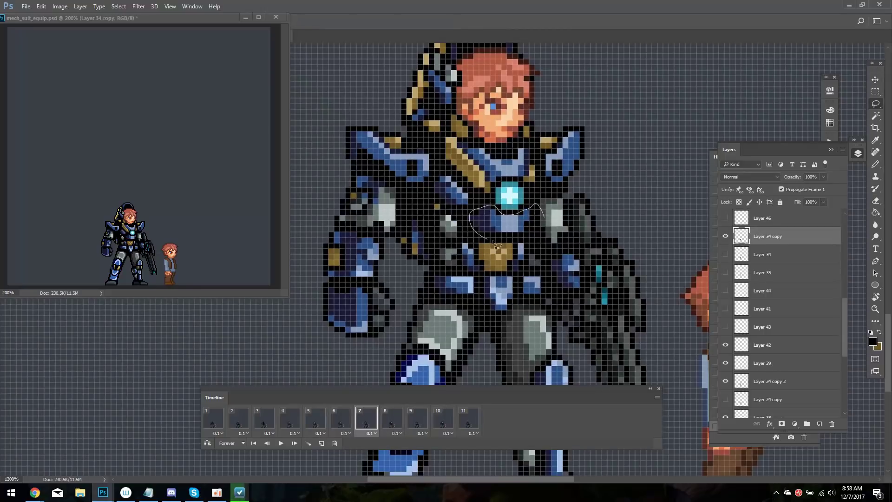
drag(493, 241, 495, 242)
key(ctrl+Up)
key(ctrl+apostrophe)
Create a new layer for frame 7 and select the copied chest core layer
click(875, 141)
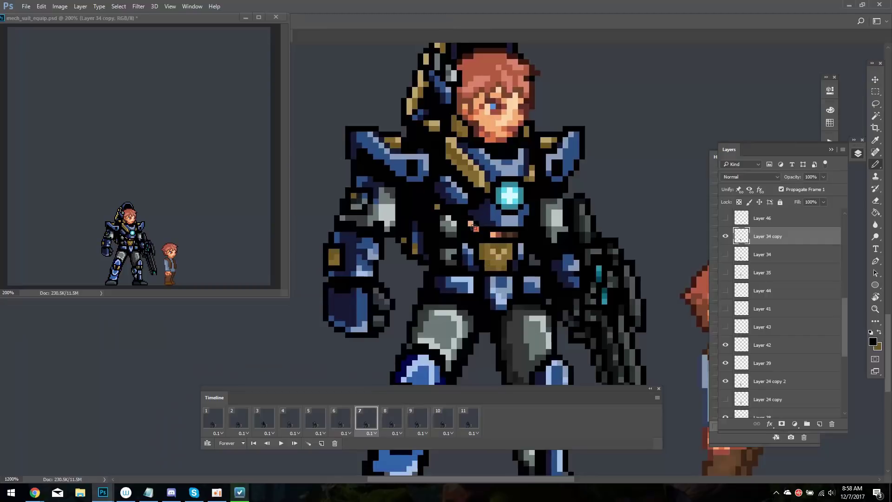
key(alt+bracketleft)
key(l)
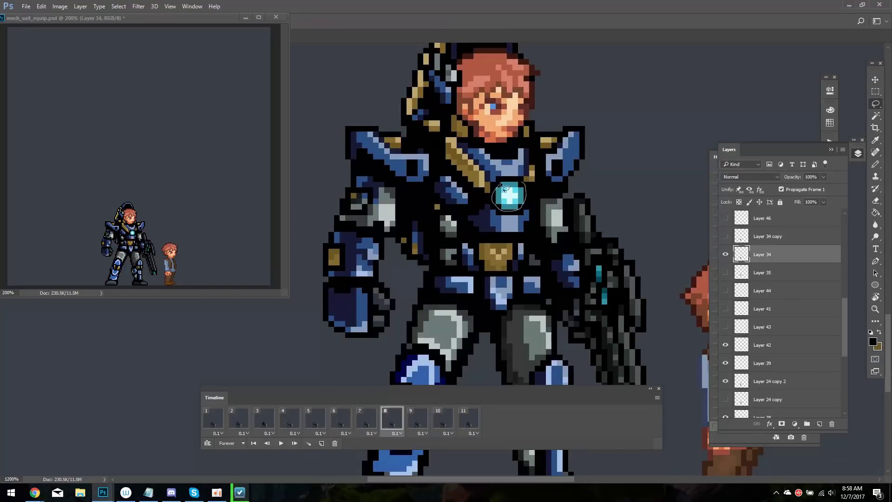
key(ctrl+apostrophe)
key(ctrl+apostrophe)
key(ctrl+j)
key(alt+bracketright)
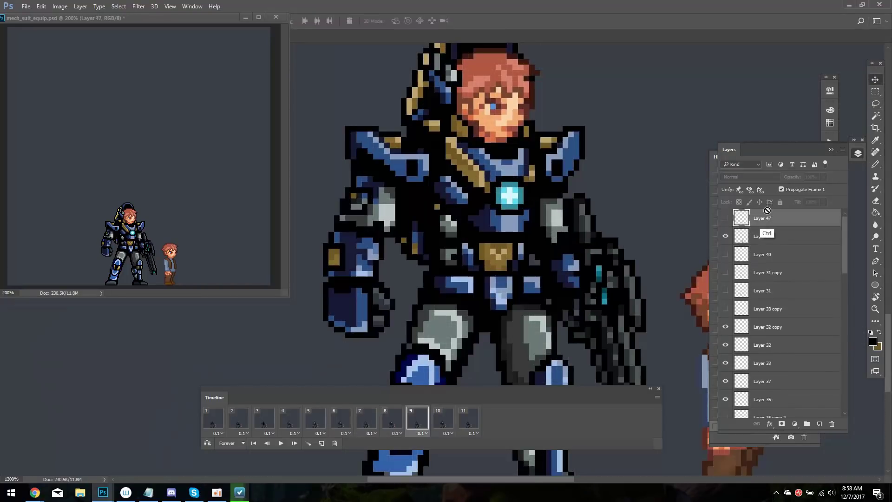
key(alt+bracketleft)
key(alt+bracketleft)
ctrl+click(513, 184)
alt+click(514, 184)
Lower the frame 7 chest core's brightness to -119 so it appears unlit
key(w)
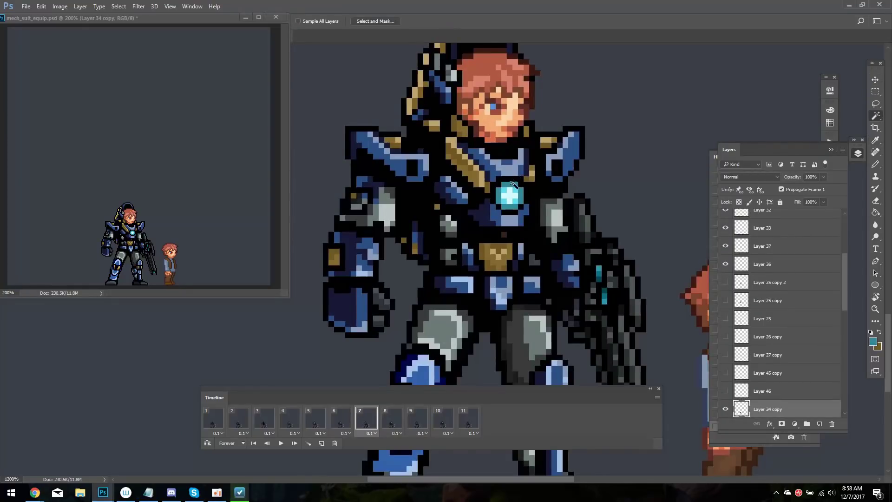
key(ctrl+apostrophe)
key(alt+i)
text(ac-132)
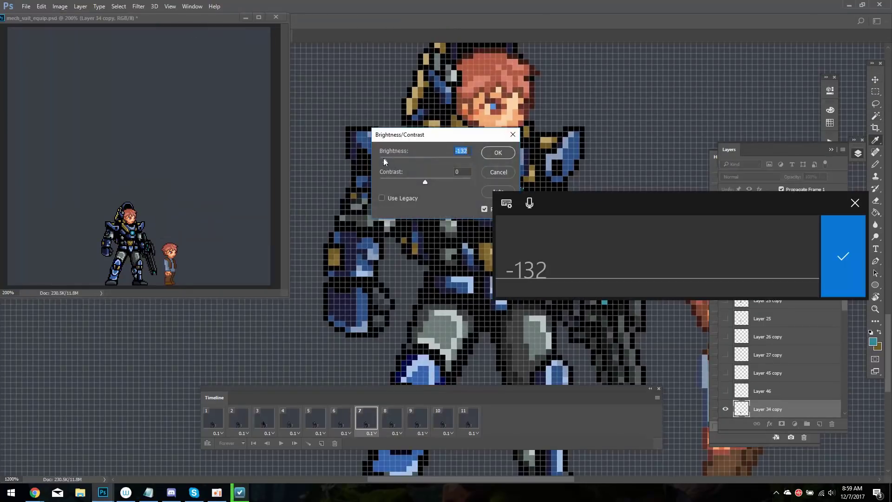
key(Escape)
key(alt+i)
key(a)
key(c)
drag(386, 161, 388, 166)
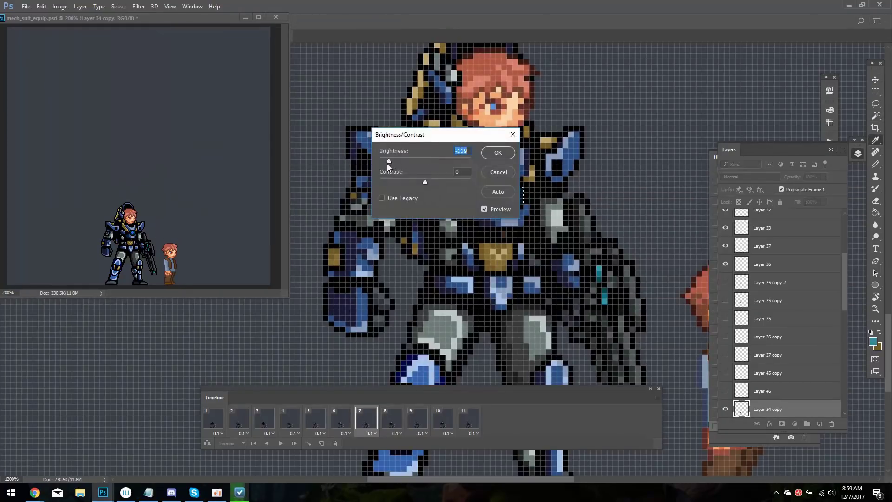
key(Return)
key(ctrl+apostrophe)
Reposition the small animation preview and select the original chest core layer
key(b)
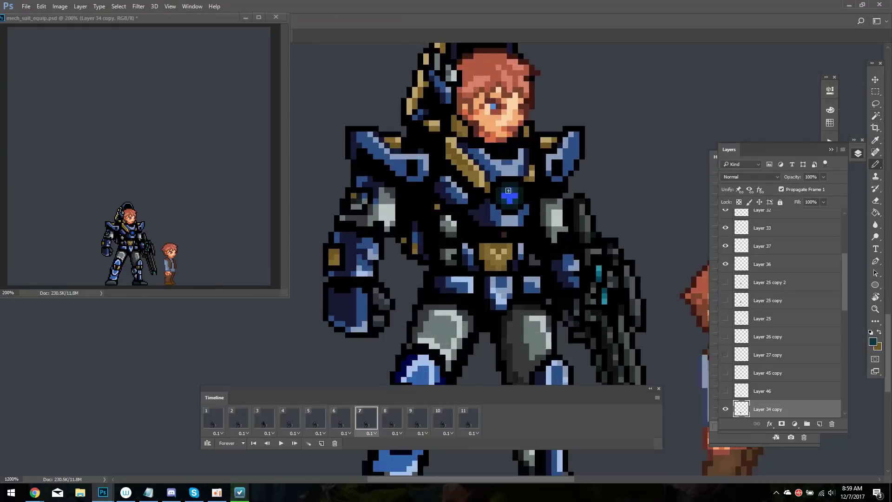
key(i)
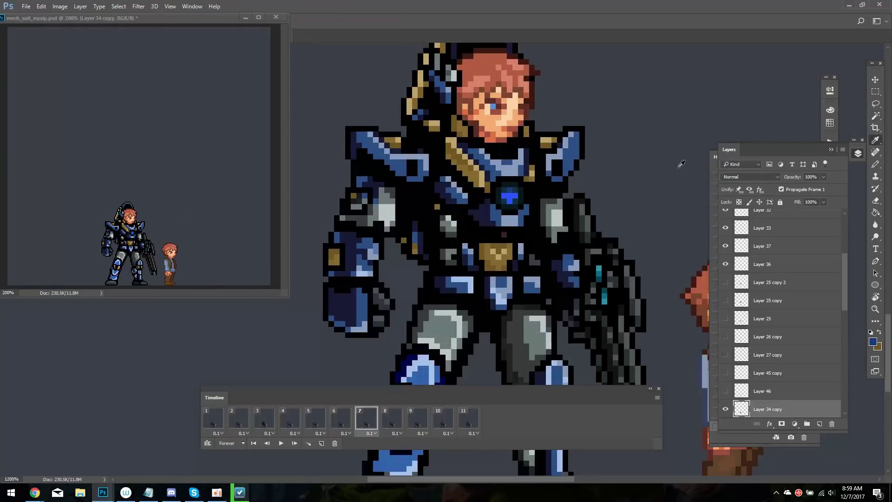
key(b)
drag(211, 18, 216, 26)
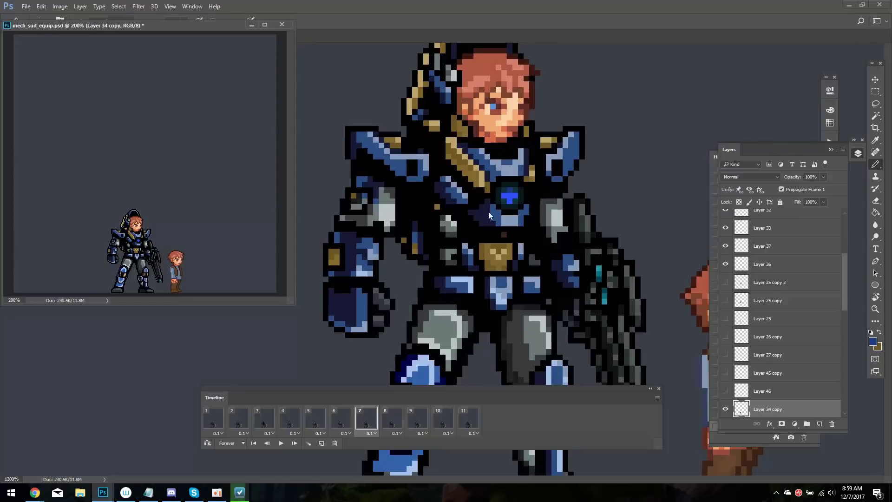
click(509, 199)
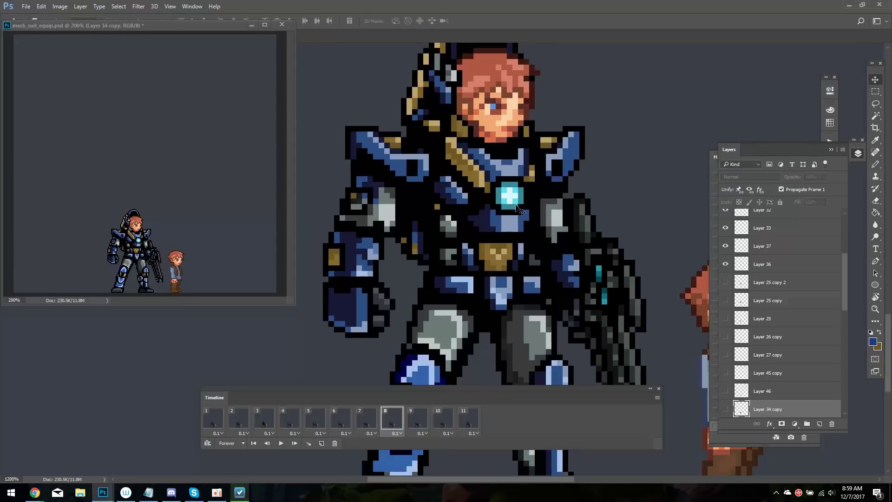
ctrl+click(513, 204)
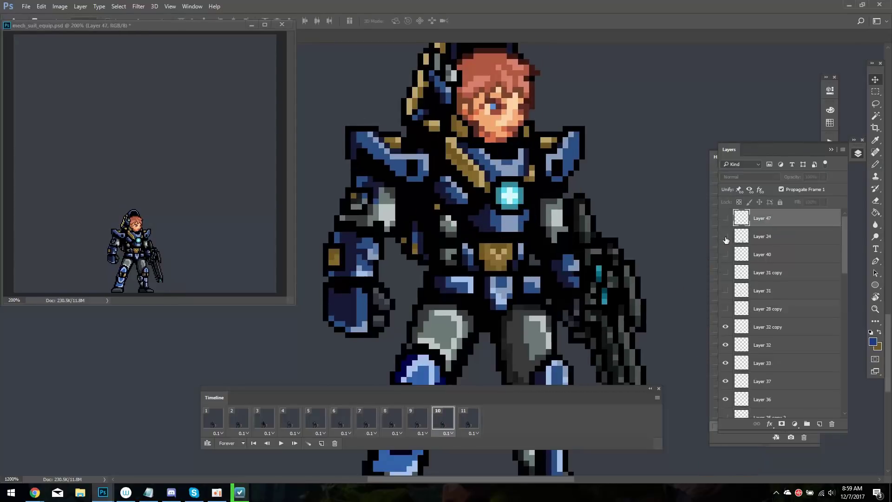
ctrl+click(551, 225)
Compare frames 7 and 8, then select Layer 47 with the glowing core
key(Right)
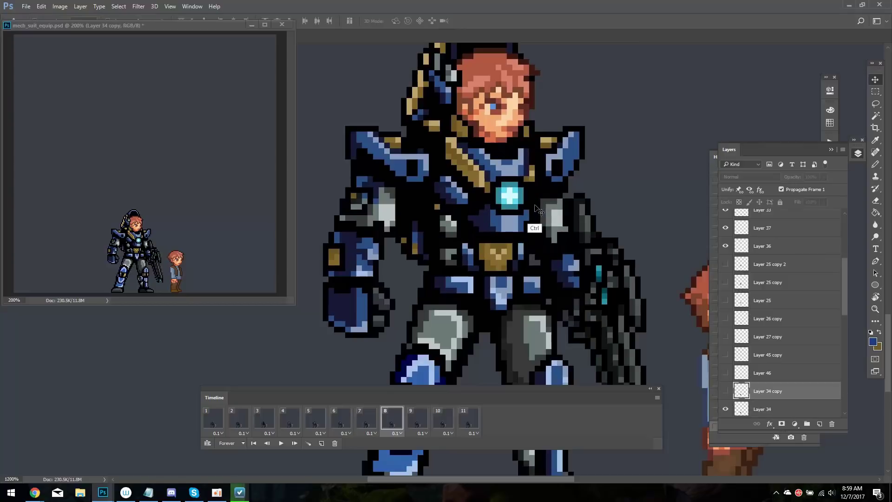
key(Left)
key(Right)
key(i)
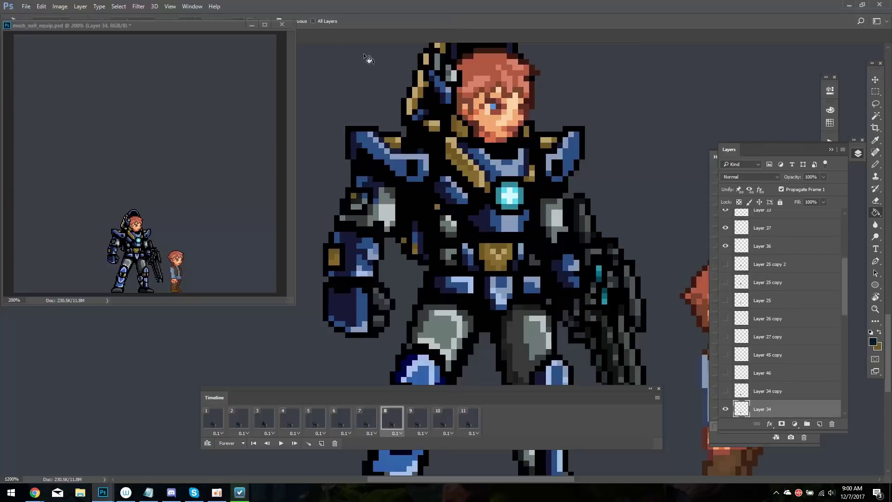
key(Left)
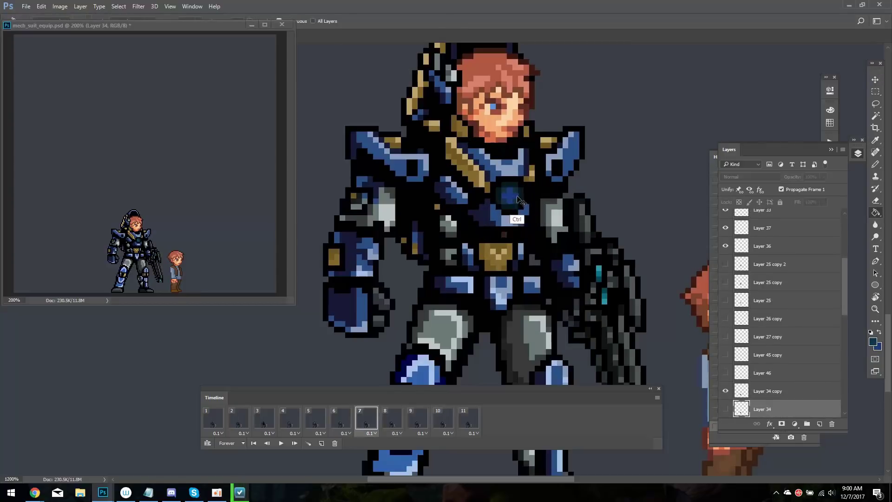
ctrl+click(520, 204)
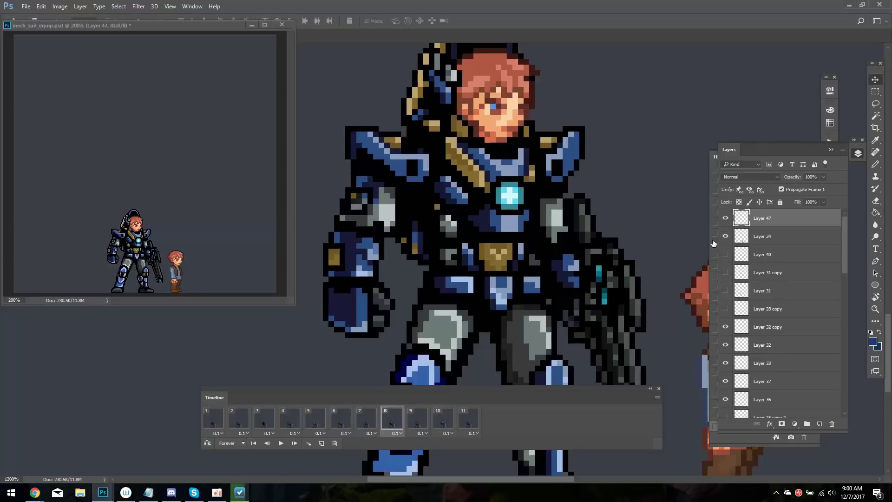
Preview the animation, commit the torso transform and step back to frame 6
key(space)
key(space)
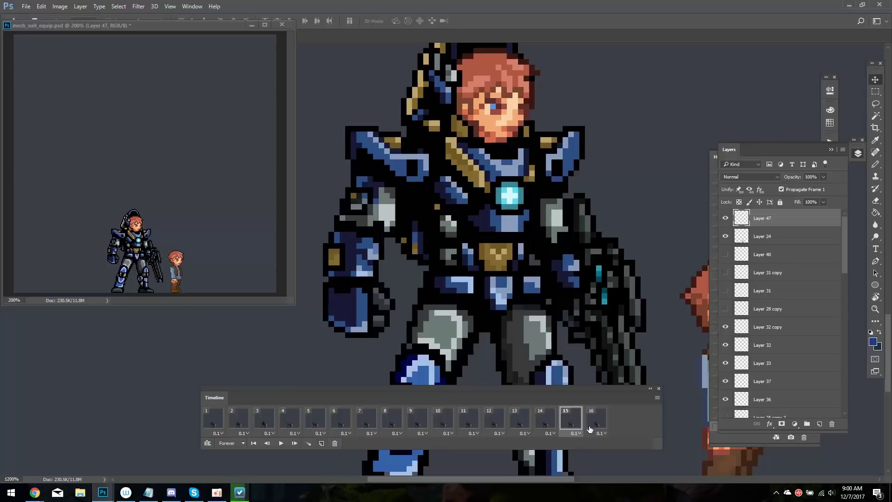
click(280, 443)
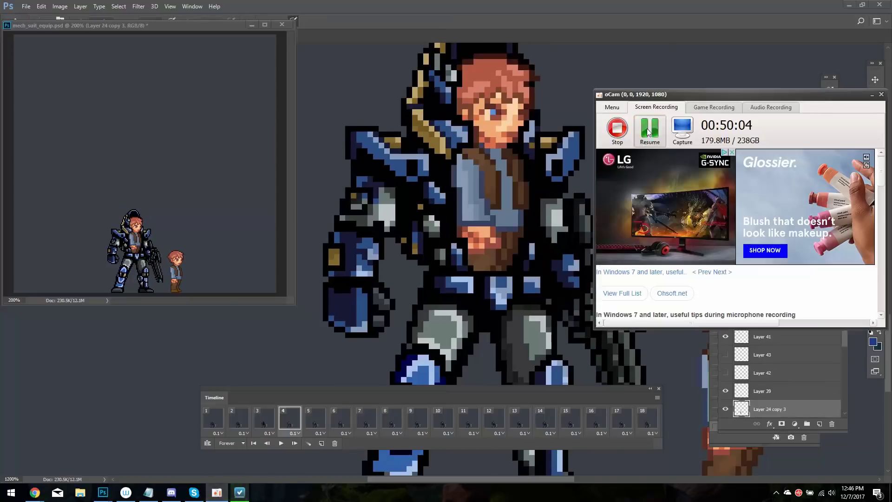
click(648, 132)
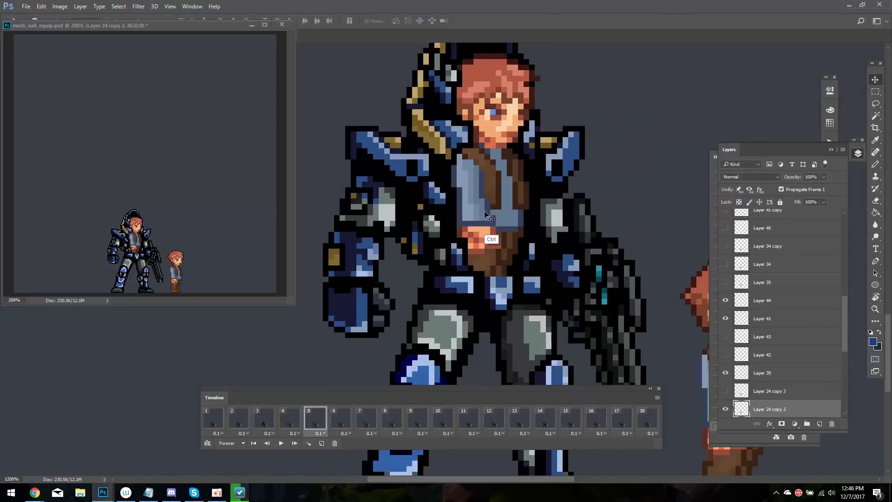
key(Right)
key(Right)
key(Right)
key(Right)
key(Right)
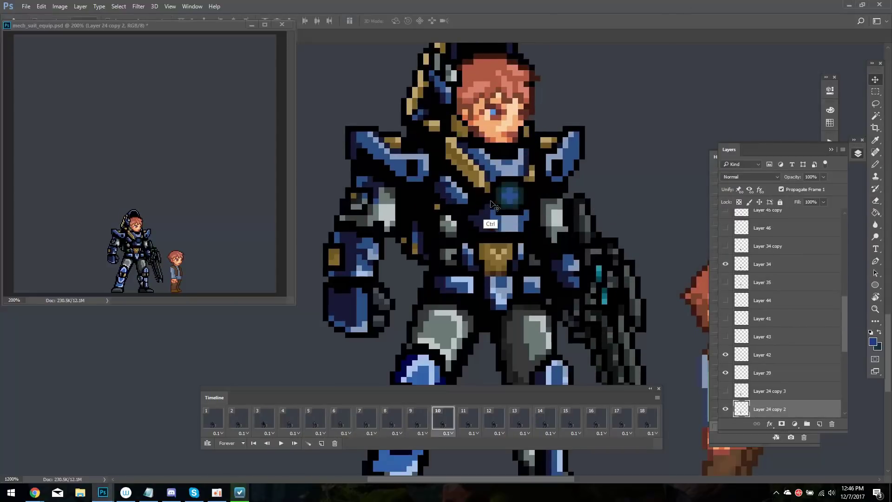
key(Return)
key(Right)
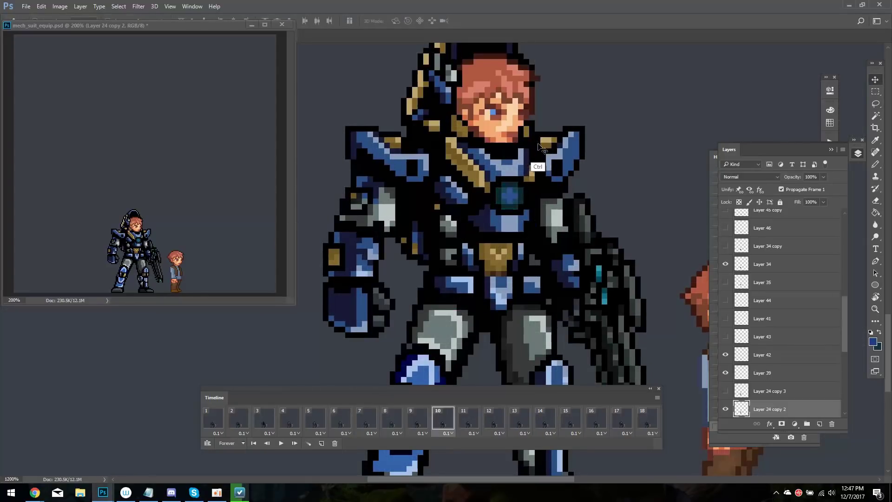
key(Left)
key(Left)
key(Left)
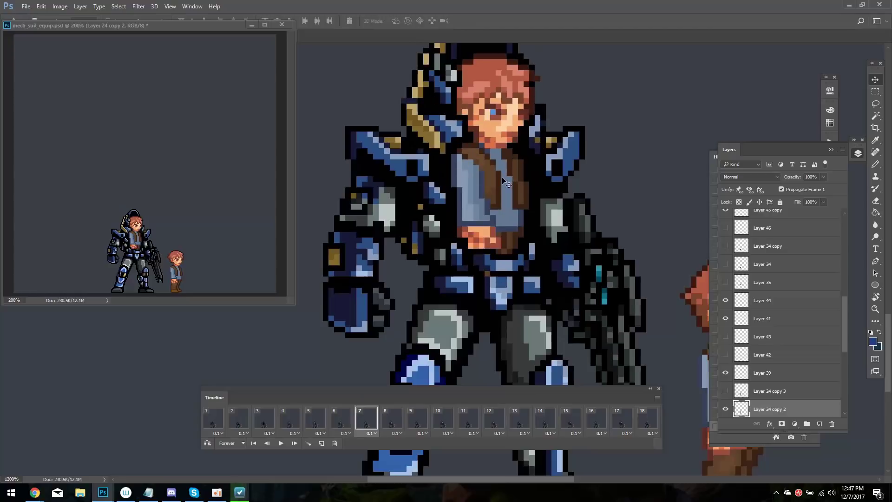
key(Left)
key(Right)
key(Left)
Select the hidden pilot layer on frames 6 and 5
click(724, 409)
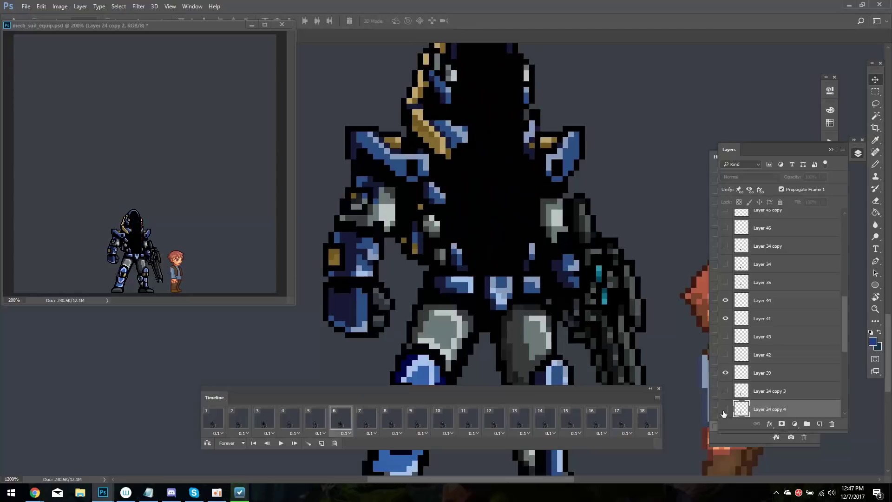
key(e)
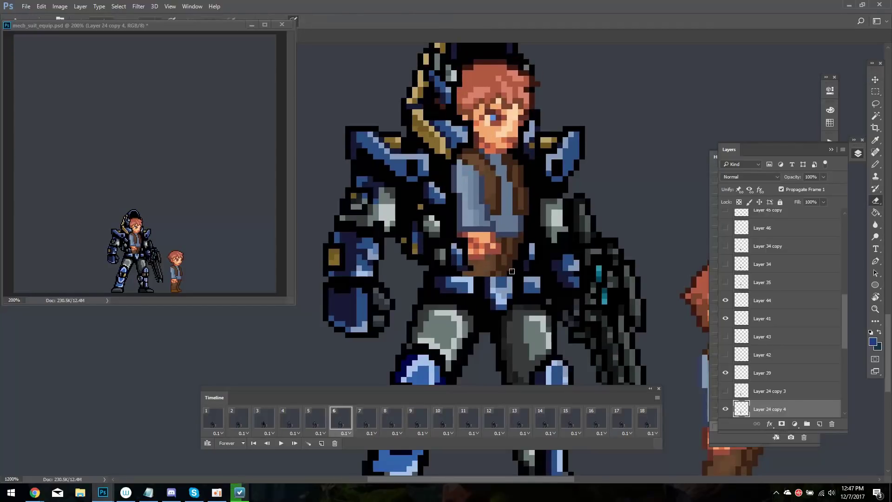
key(v)
key(alt+bracketright)
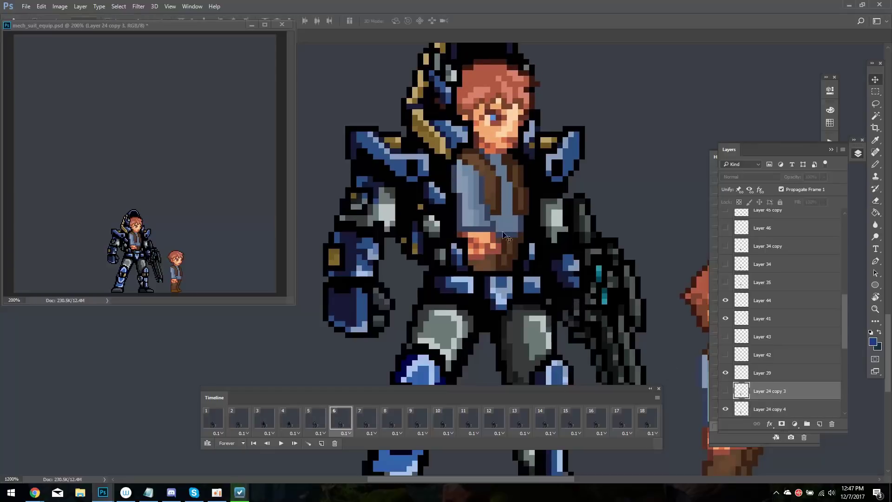
key(alt+bracketleft)
key(alt+bracketleft)
key(Left)
click(725, 408)
key(Right)
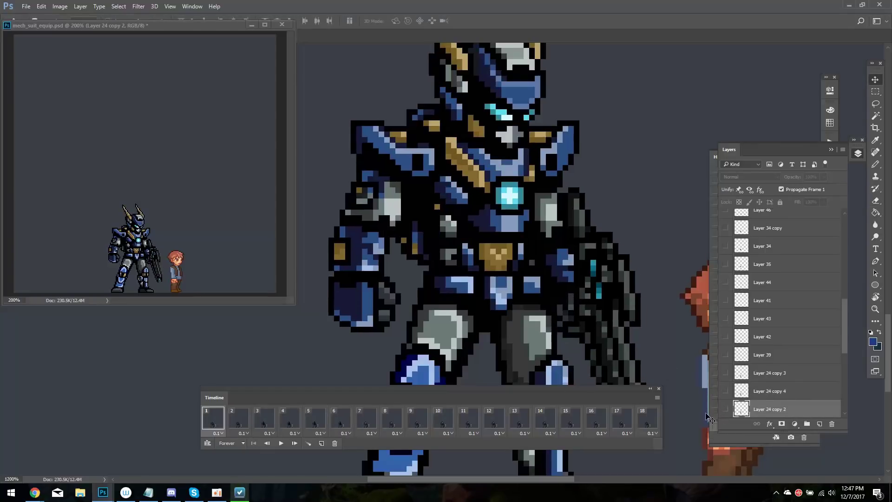
key(Left)
key(Right)
Turn the pilot layer visible on frames 5 and 6
click(725, 409)
key(Right)
key(Left)
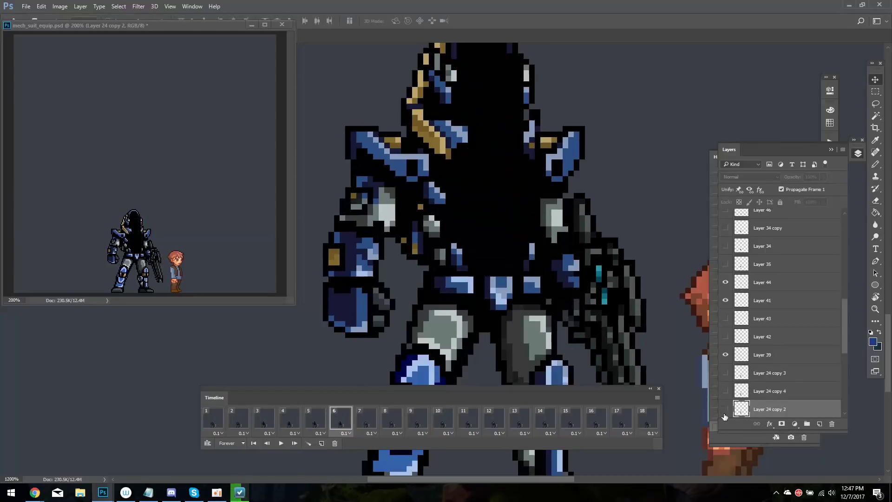
click(725, 408)
key(Right)
key(Left)
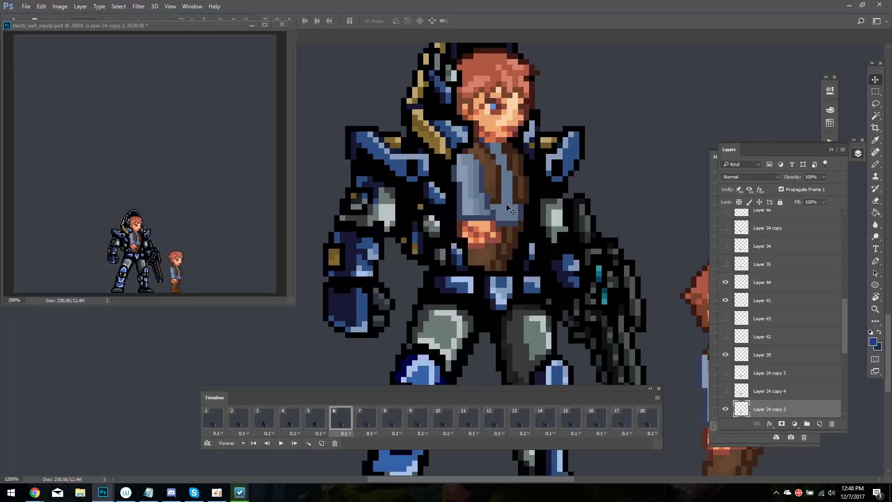
key(Right)
key(Right)
key(Right)
key(Right)
key(Right)
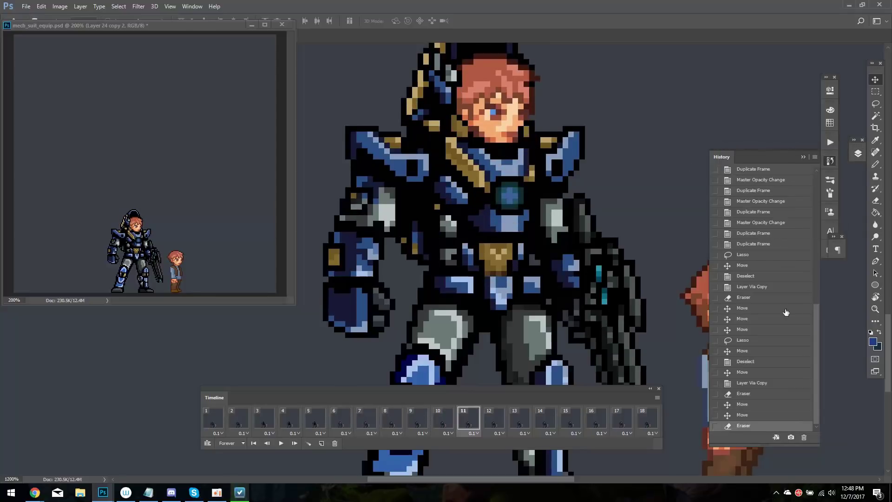
Preview the animation and shift the pilot's head slightly right with Free Transform
click(280, 442)
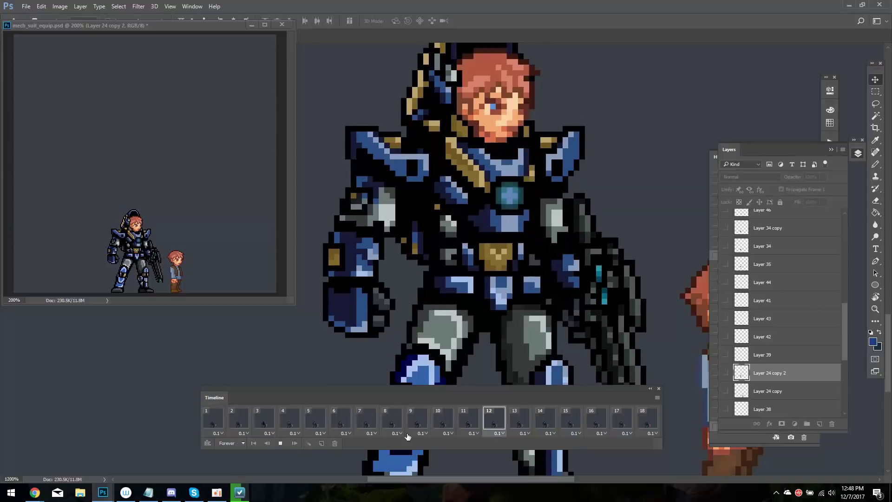
click(472, 432)
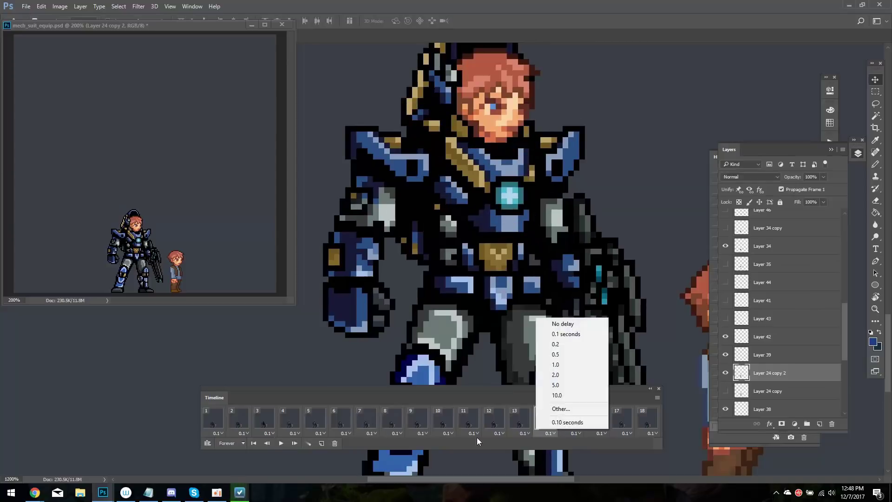
click(415, 439)
key(space)
key(space)
key(ctrl+t)
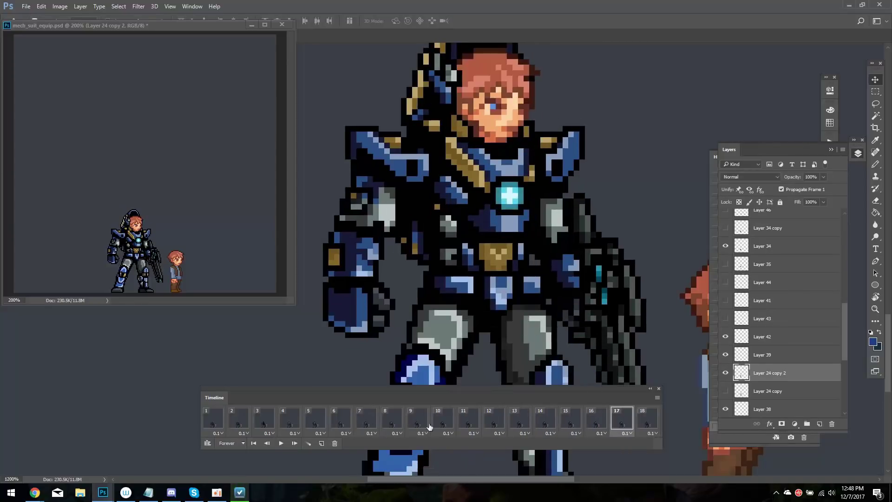
drag(487, 127, 498, 127)
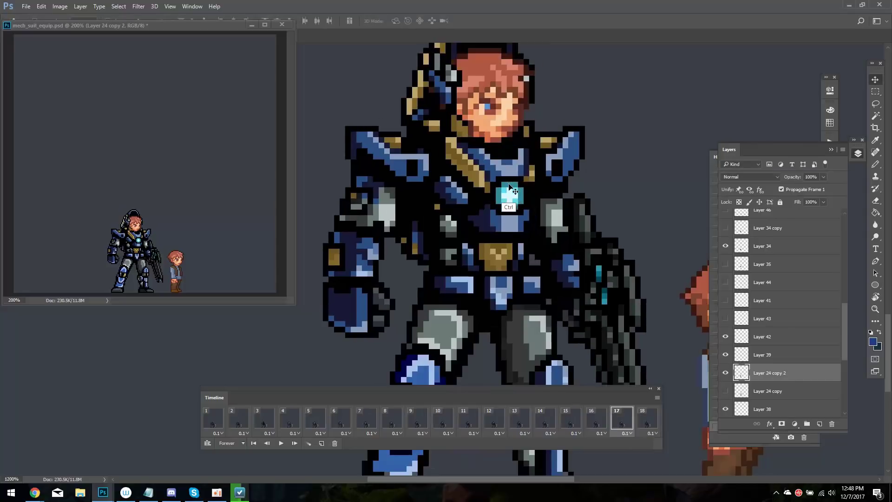
Undo the head transform and nudge the pilot's head and torso up on frame 4
click(515, 117)
key(ctrl+z)
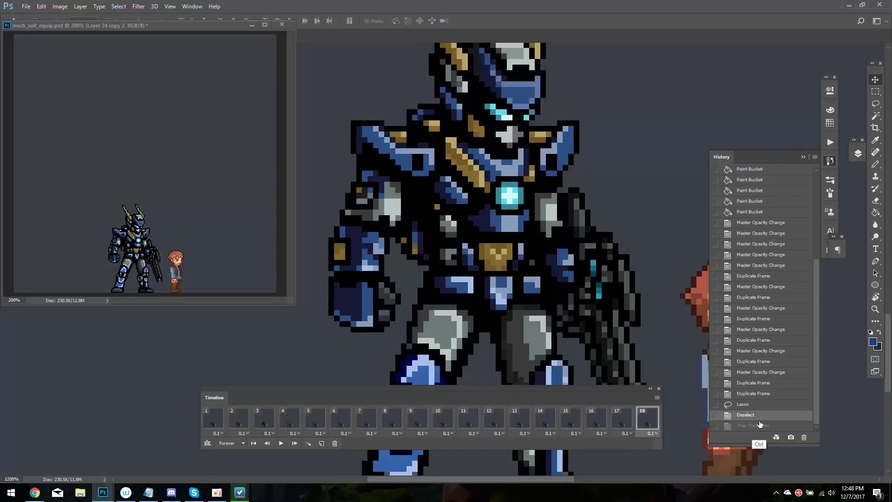
key(ctrl+Left)
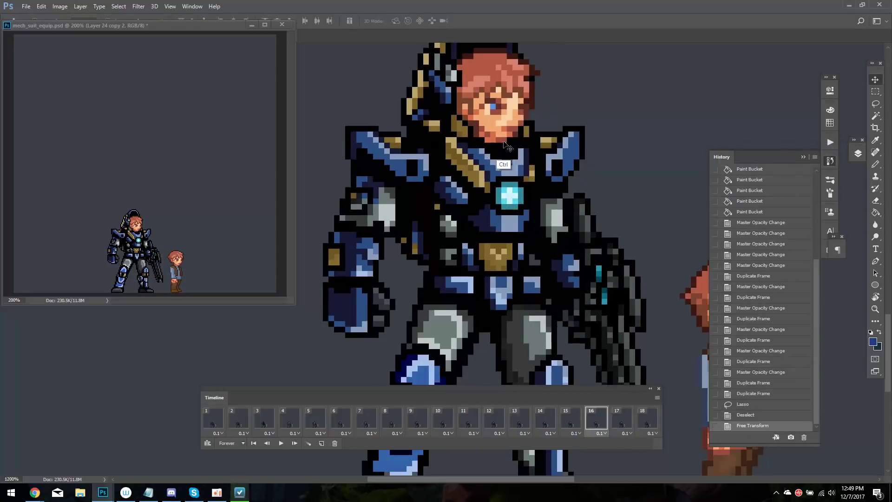
key(ctrl+Left)
key(ctrl+Left)
key(ctrl+Left)
key(F7)
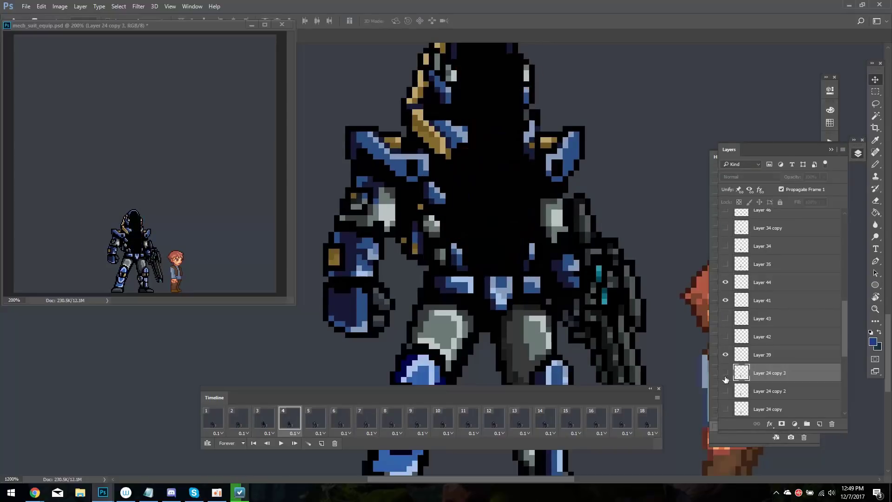
key(Up)
key(Up)
key(ctrl+d)
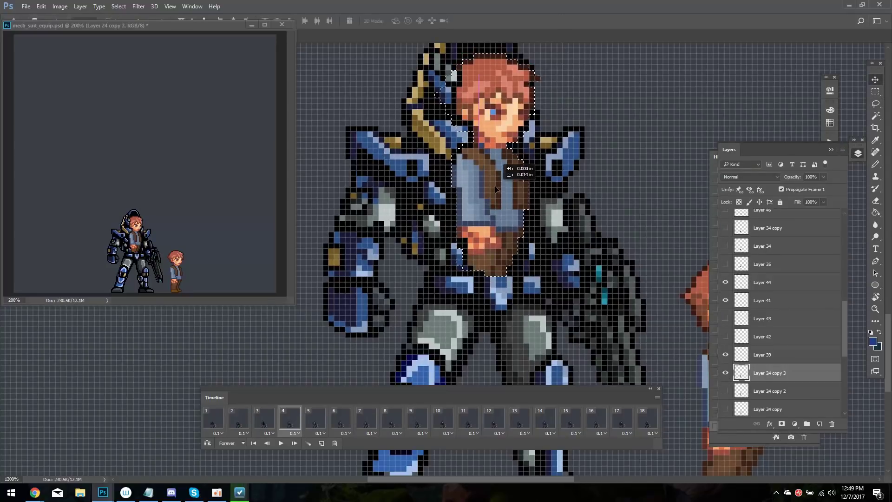
key(e)
Play the animation to review the fix, then return to frame 6
key(ctrl+Right)
key(ctrl+Right)
key(ctrl+Right)
key(ctrl+Right)
key(space)
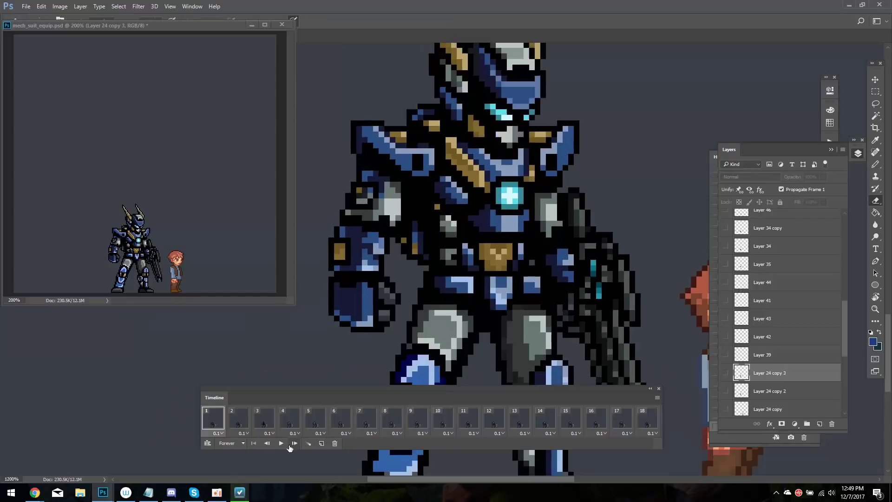
click(314, 432)
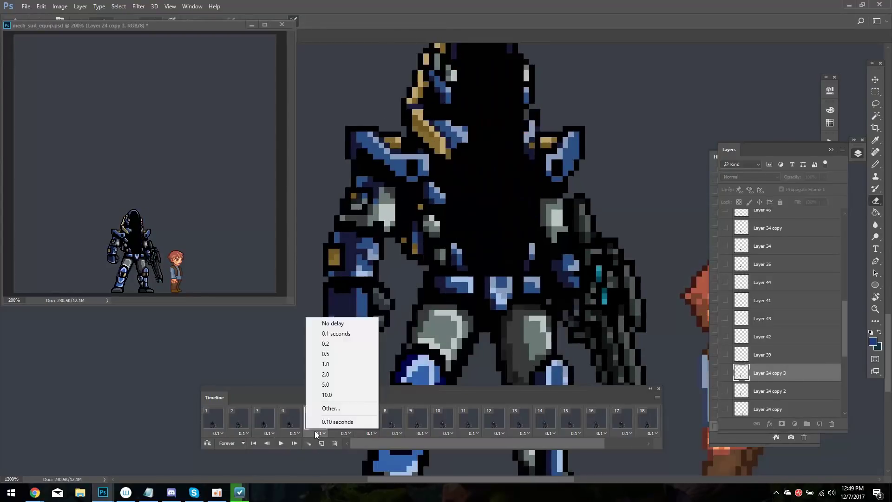
key(Escape)
key(space)
key(space)
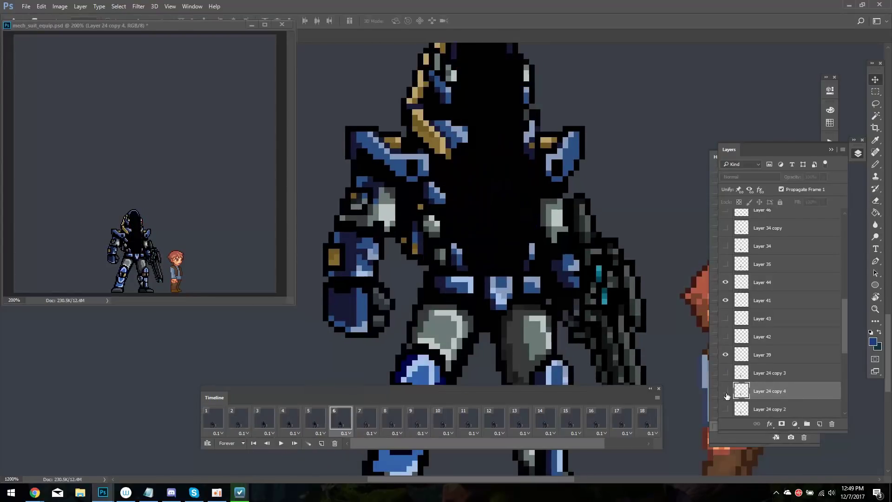
Paste the pilot figure into frame 6 and move it down into the cockpit
key(space)
key(ctrl+v)
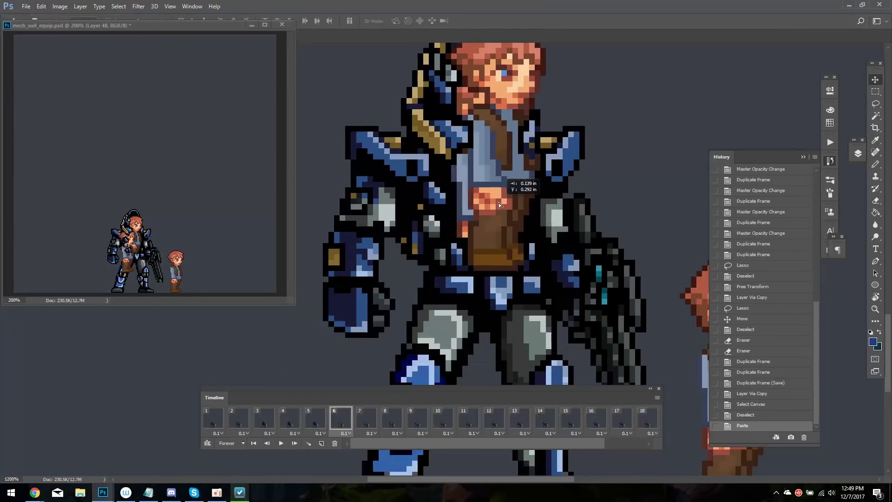
drag(495, 176, 503, 240)
click(855, 159)
key(space)
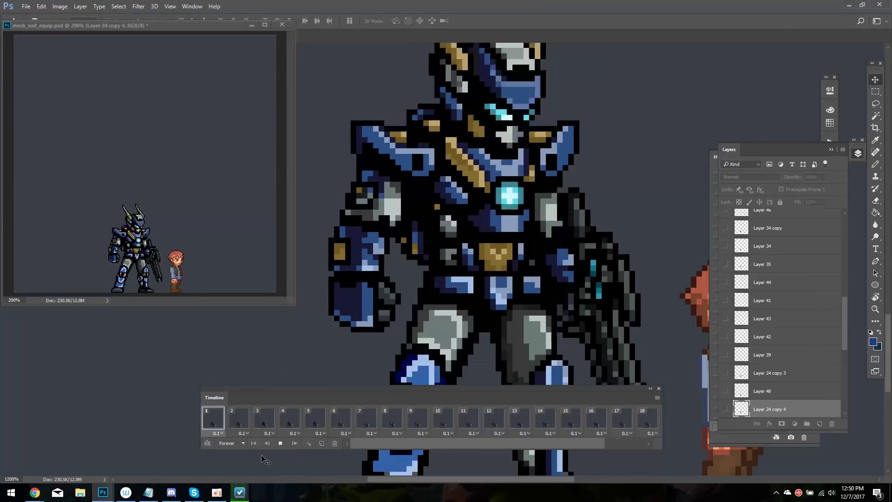
click(304, 415)
key(space)
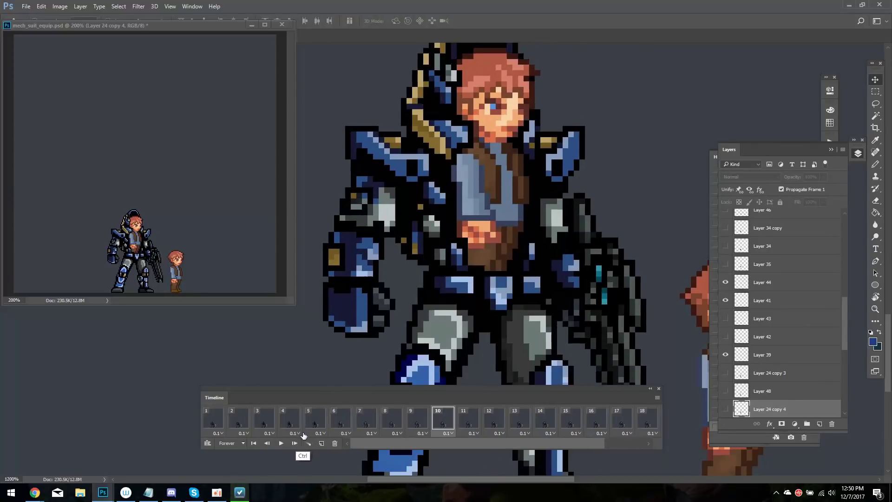
Make Layer 45 copy visible on frame 6 and replay the animation
key(alt+period)
click(724, 219)
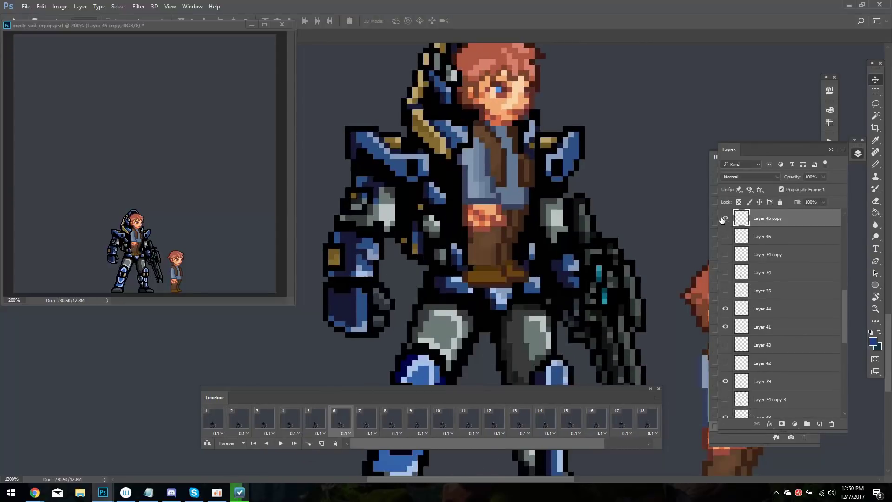
click(766, 415)
key(e)
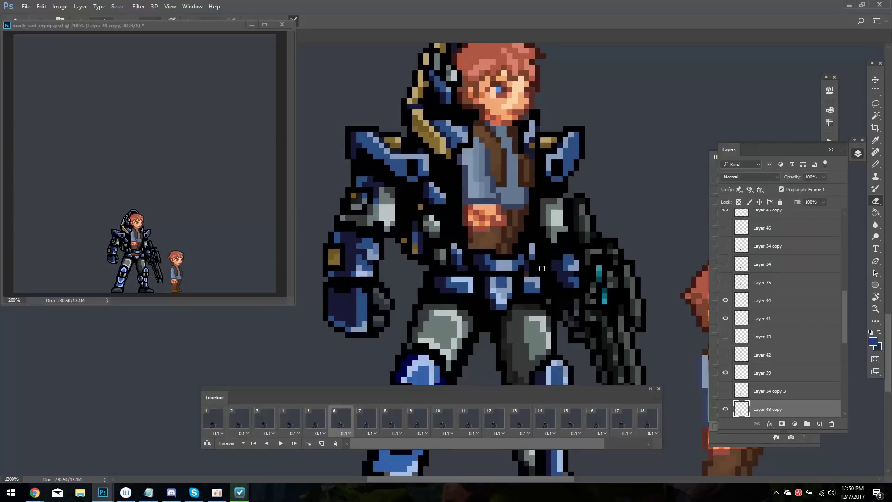
key(alt+period)
click(724, 219)
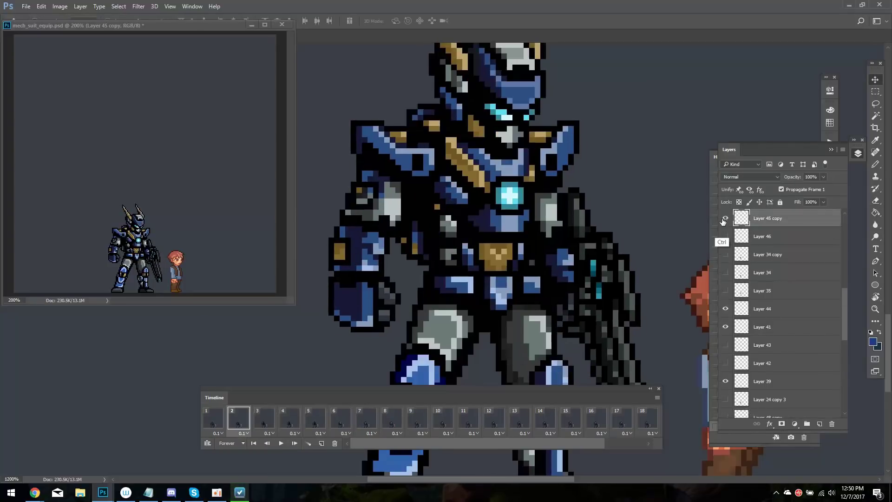
click(280, 443)
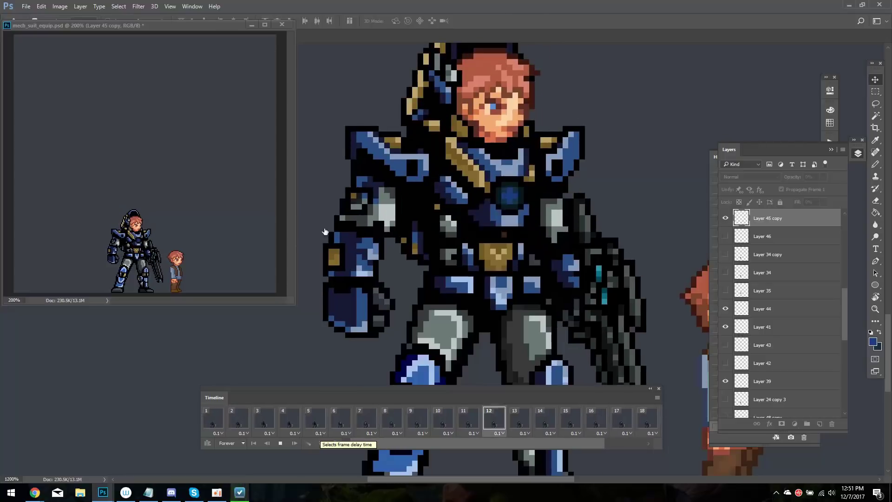
Shift the chest pieces on frame 12 and compare against neighbouring frames
click(281, 443)
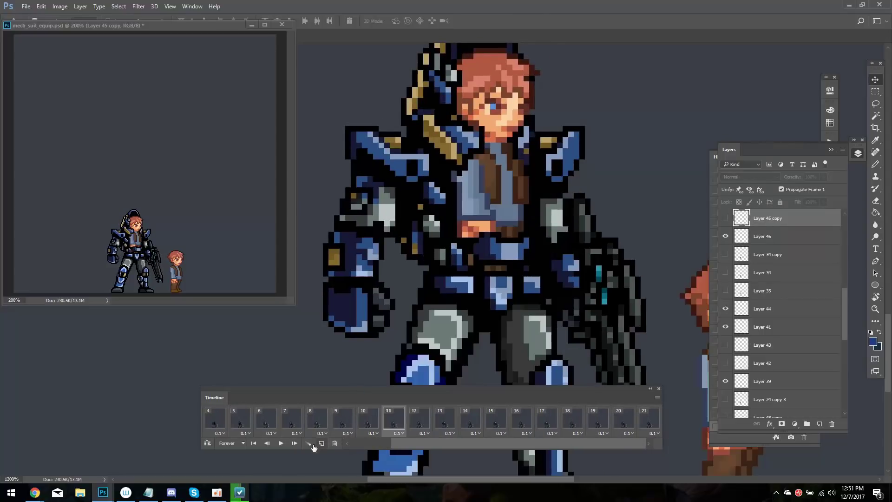
click(876, 164)
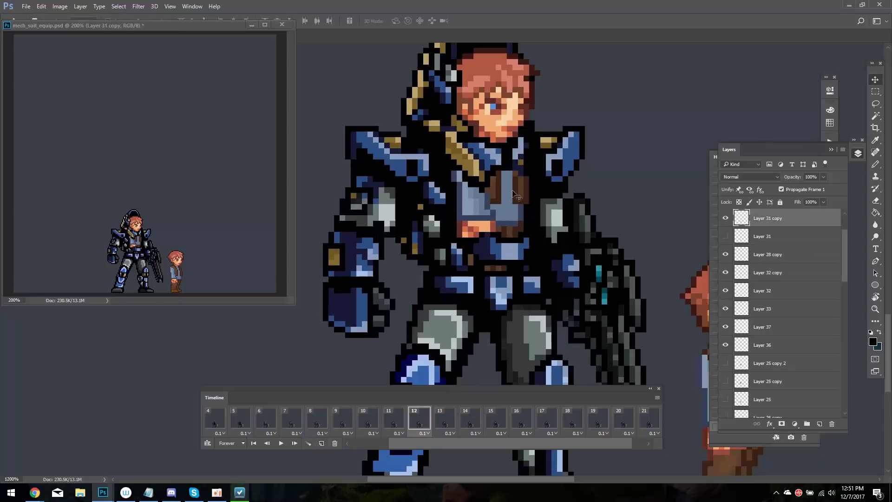
drag(511, 195, 485, 160)
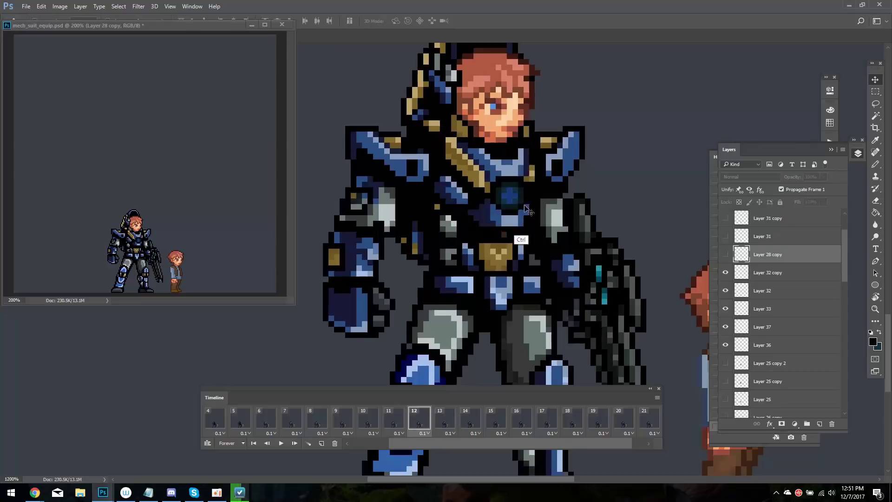
ctrl+click(520, 254)
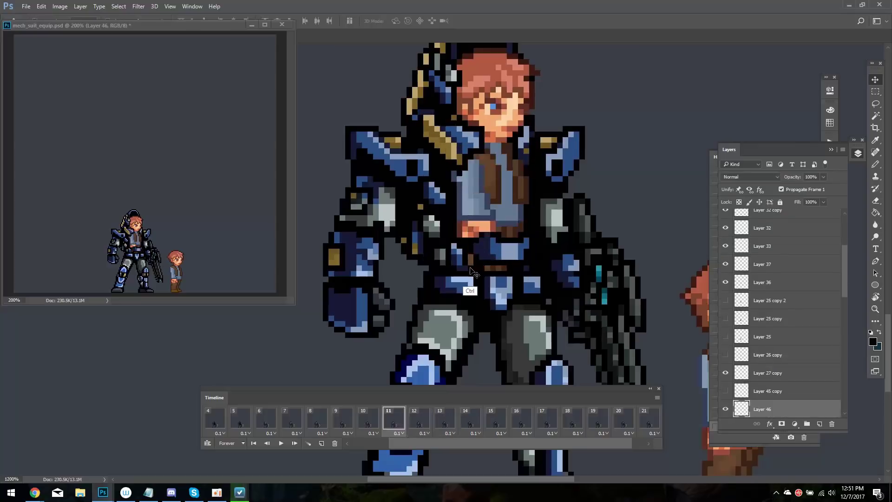
key(Left)
key(Left)
key(Left)
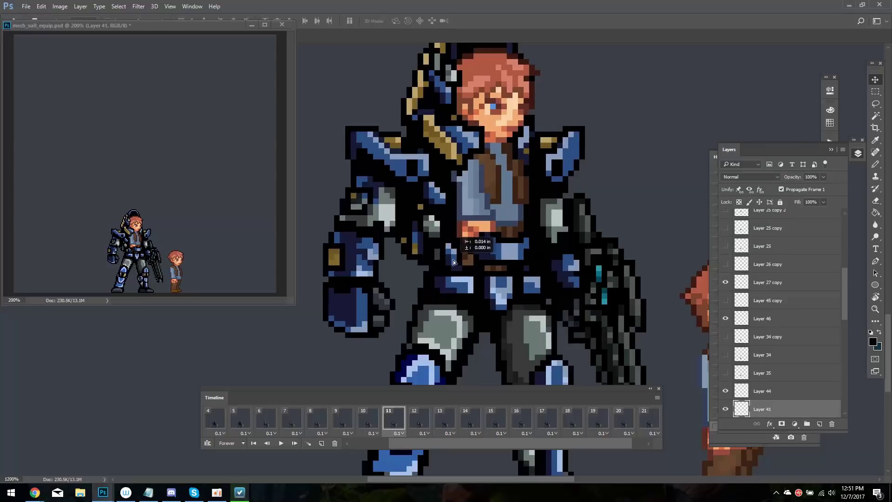
key(Right)
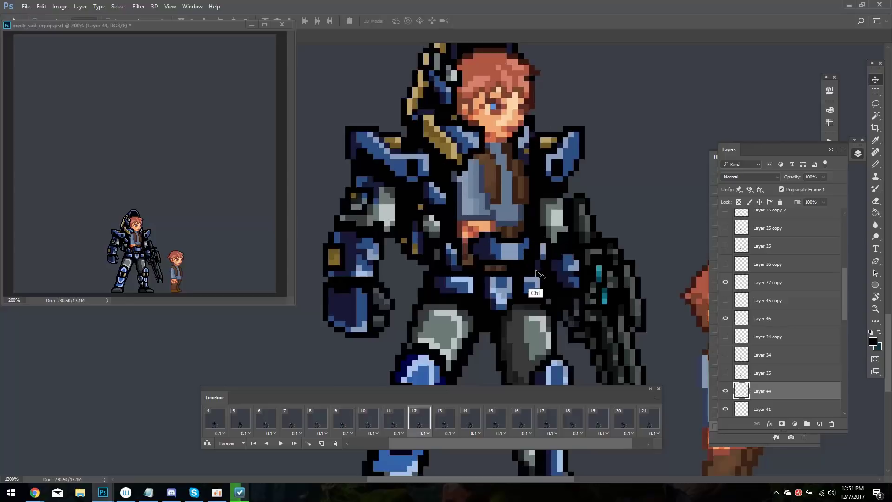
key(Right)
key(Left)
key(Left)
key(Right)
key(Right)
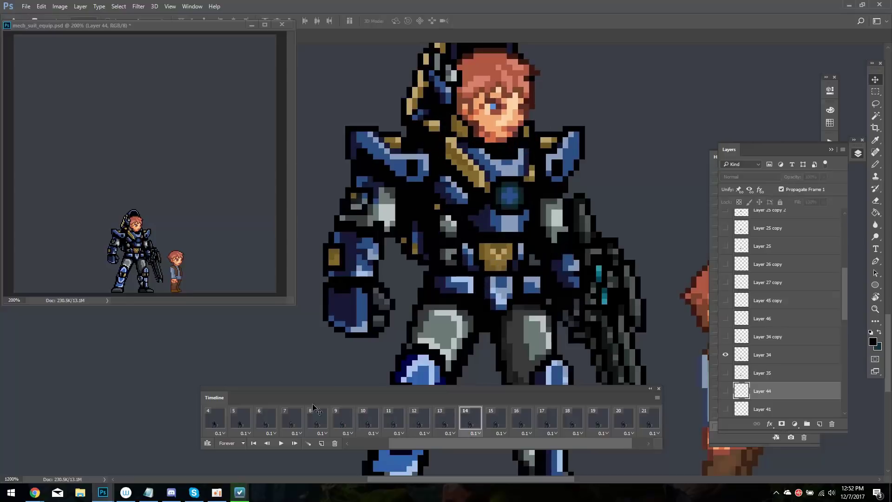
Preview the animation, then nudge the chest plate slightly down on frame 13
click(280, 443)
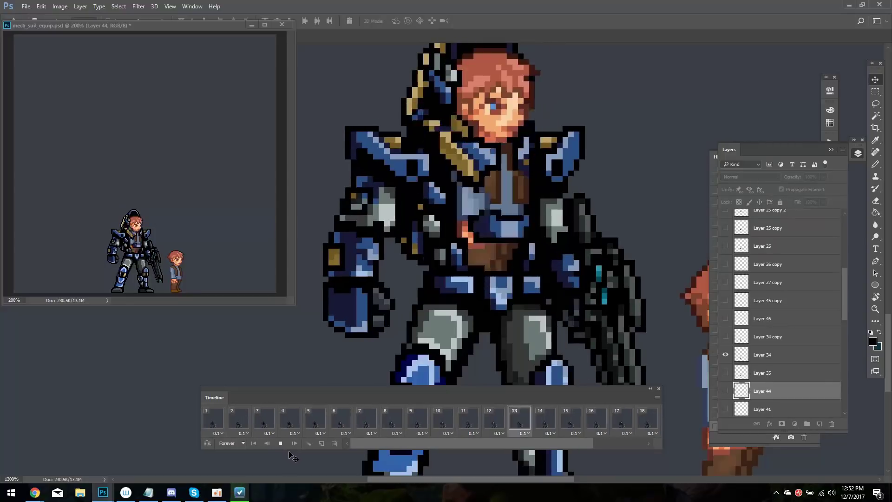
key(space)
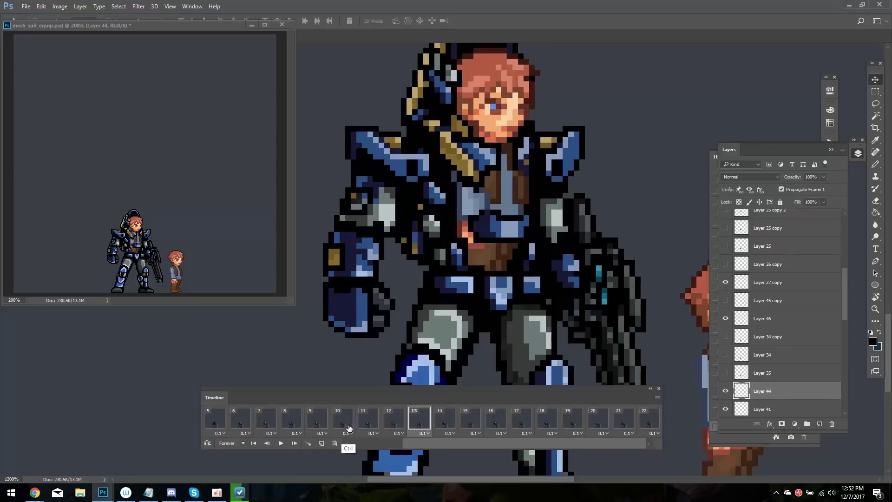
ctrl+click(349, 427)
key(alt+bracketleft)
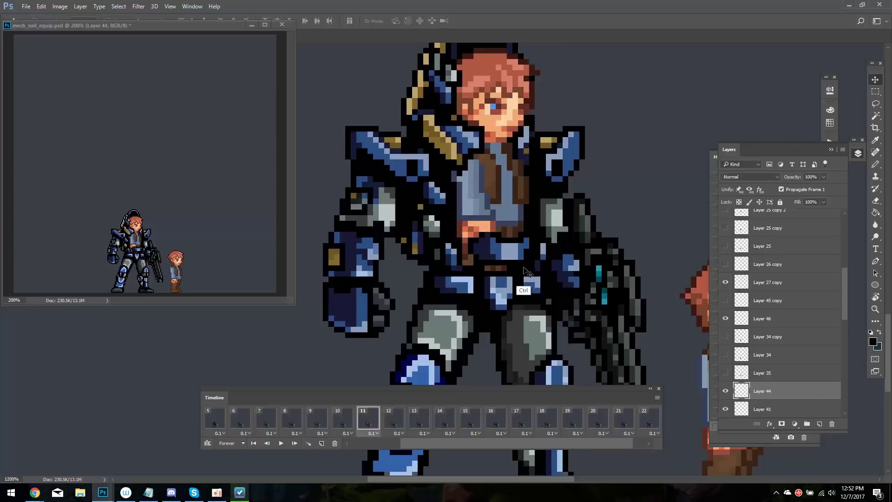
key(Left)
key(Right)
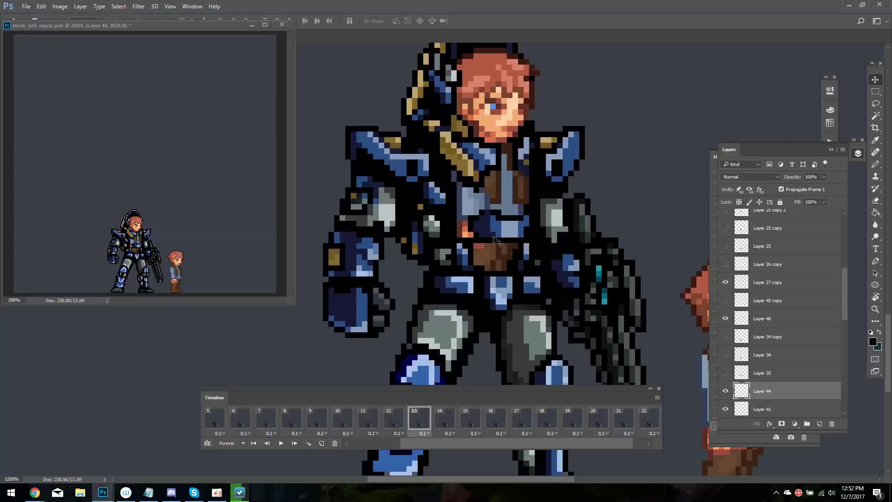
ctrl+click(497, 174)
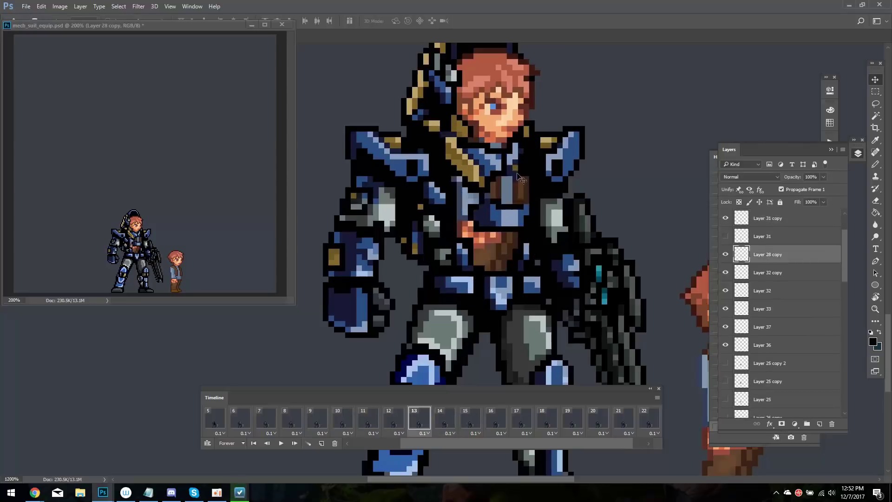
drag(516, 169, 517, 174)
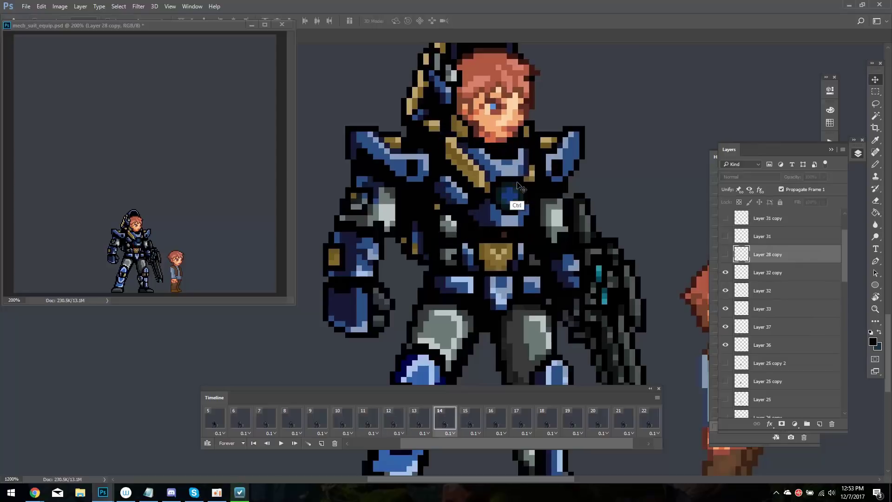
Select Layer 28 copy and the chest core layer while comparing frames 12 and 13
ctrl+click(496, 176)
key(Right)
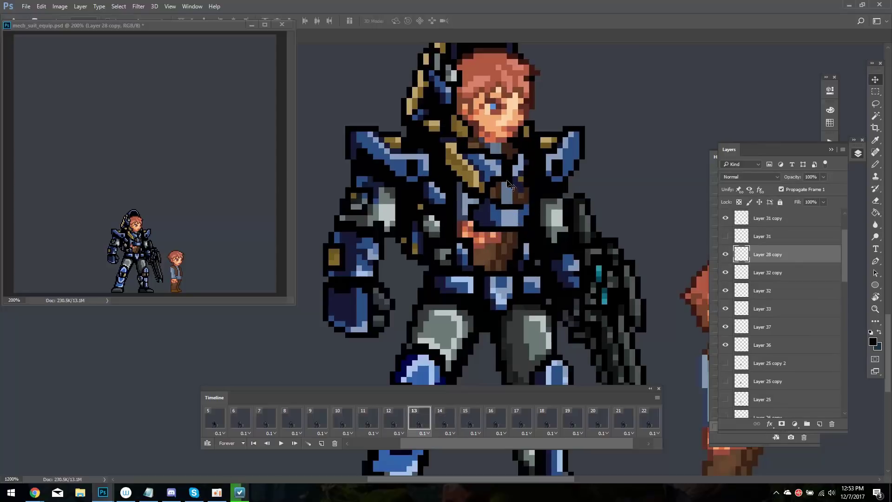
ctrl+click(519, 181)
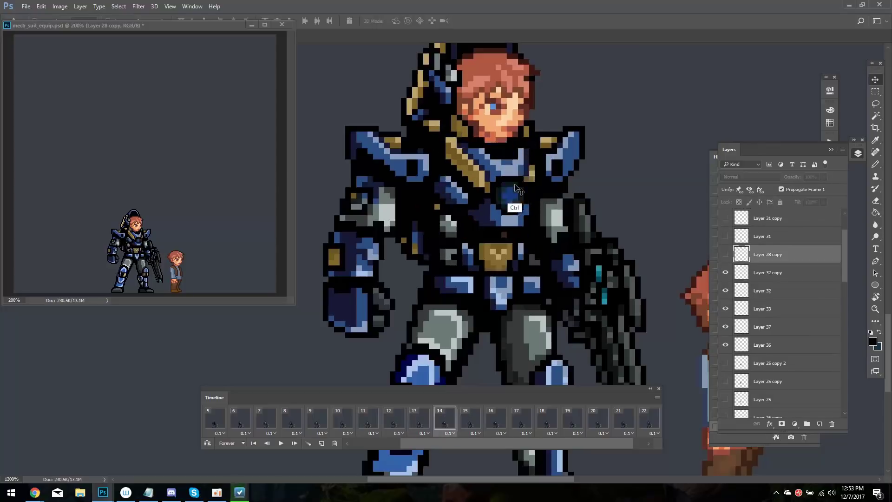
key(Left)
key(Right)
ctrl+click(514, 225)
key(Left)
key(Right)
key(Right)
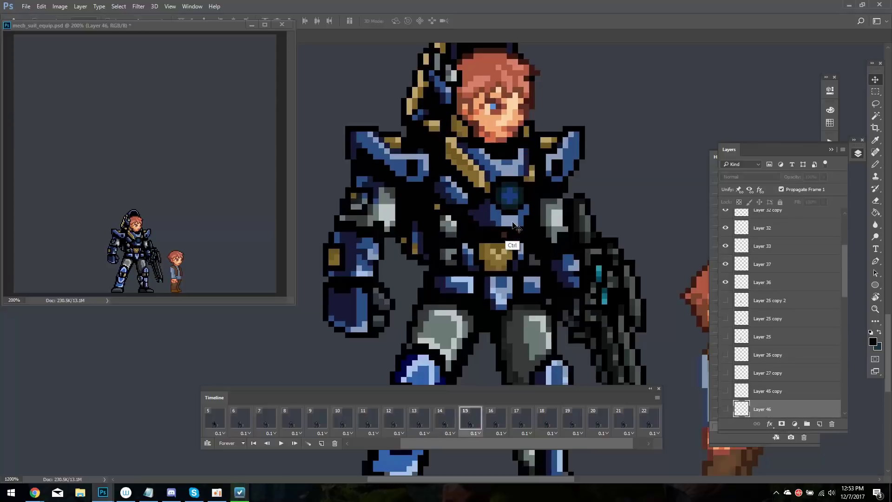
key(Left)
key(Left)
key(Left)
key(Right)
key(Right)
key(Right)
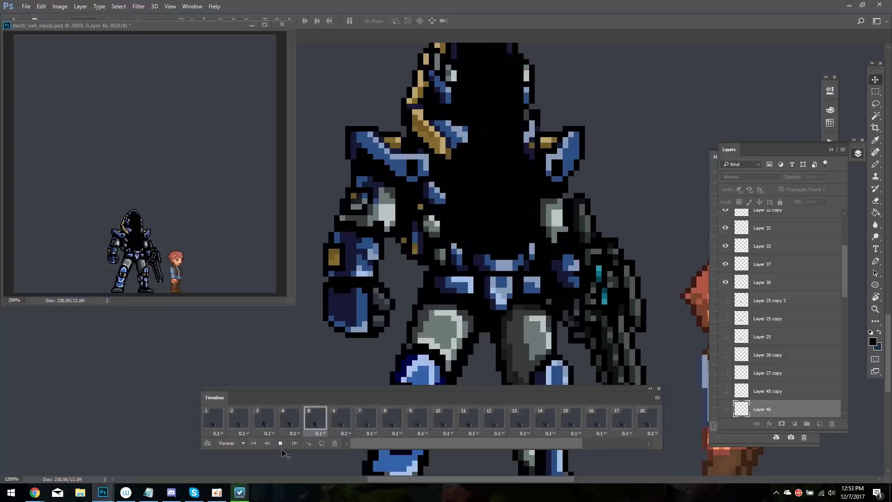
Dismiss the frame deletion prompt and duplicate Layer 42
click(280, 443)
click(334, 443)
key(Return)
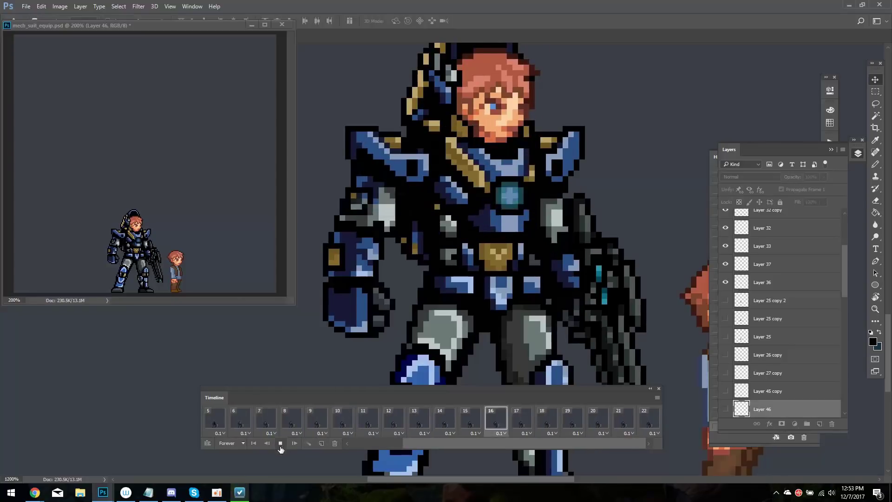
click(281, 442)
click(362, 432)
key(Escape)
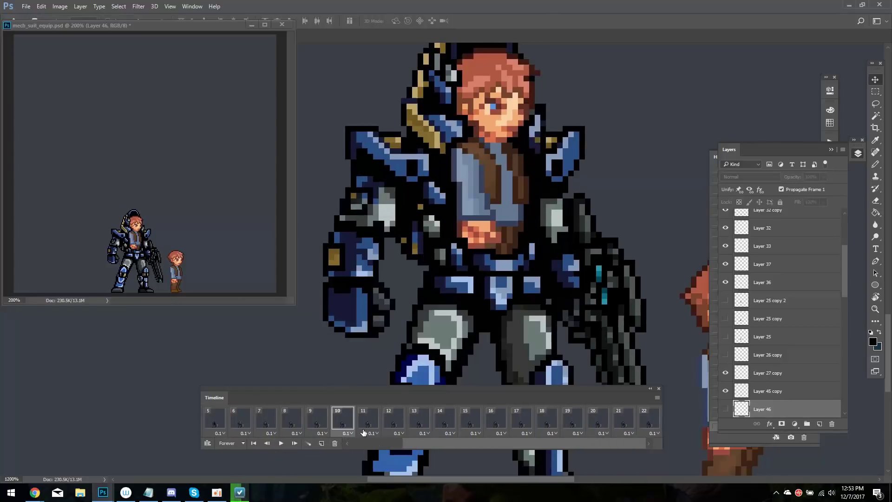
key(space)
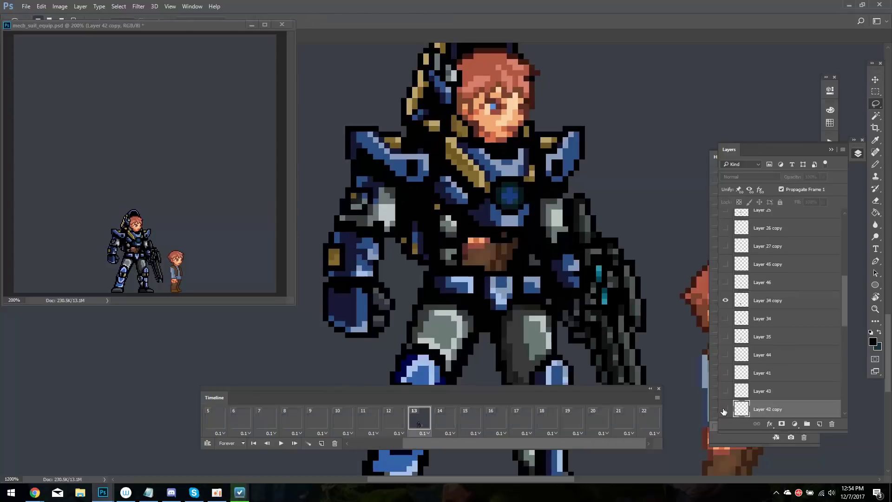
key(ctrl+j)
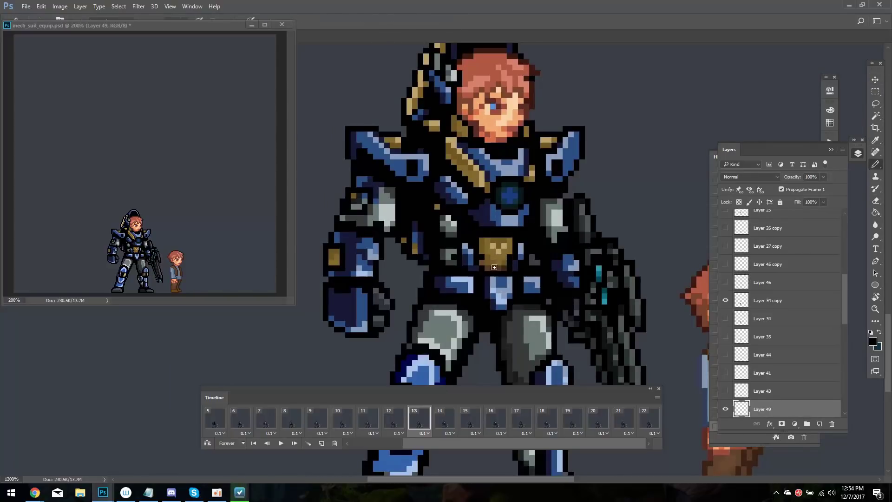
Add a new belt-detail layer on frame 12, compare neighbouring frames and preview
click(397, 424)
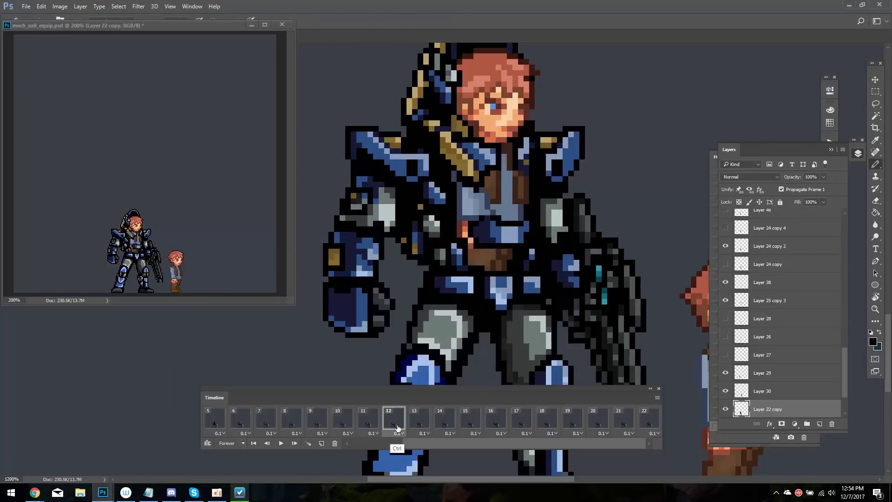
key(ctrl+alt+shift+n)
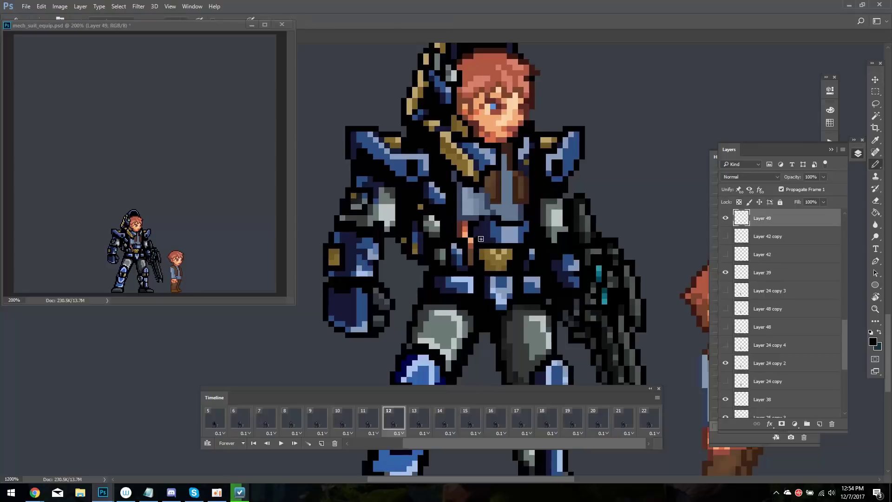
key(Left)
key(Right)
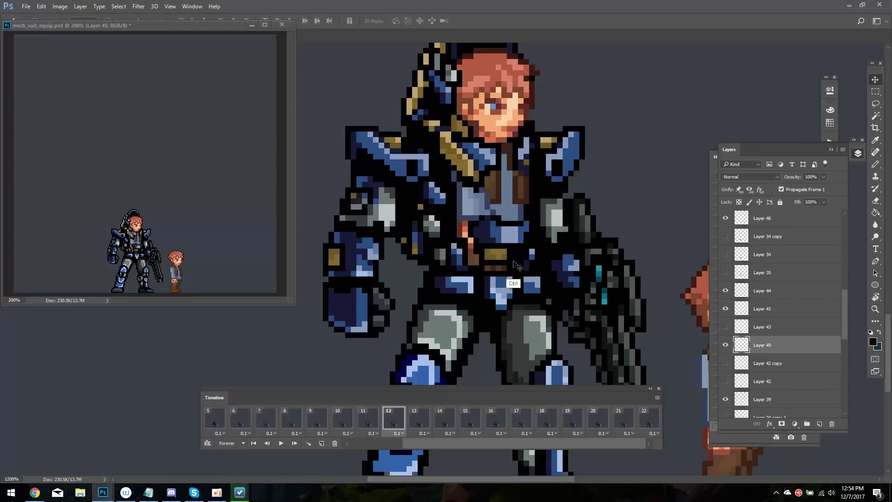
key(Left)
key(Right)
key(Right)
key(Right)
key(Left)
key(Right)
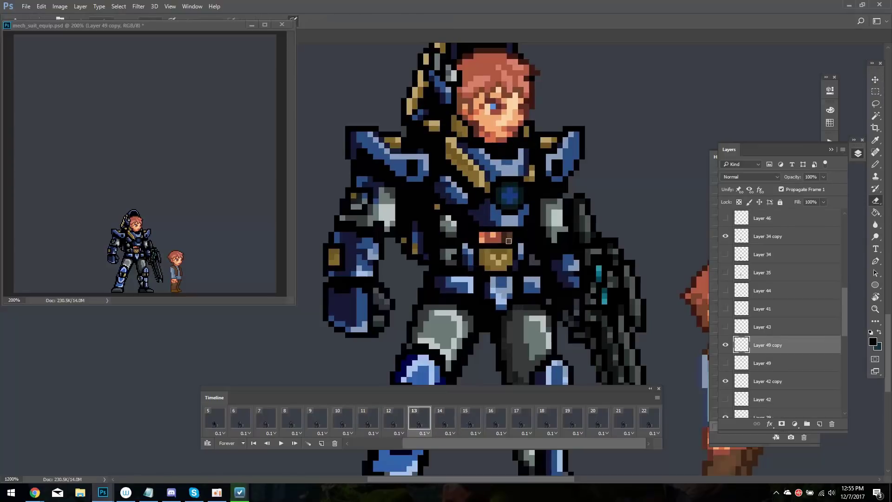
key(Right)
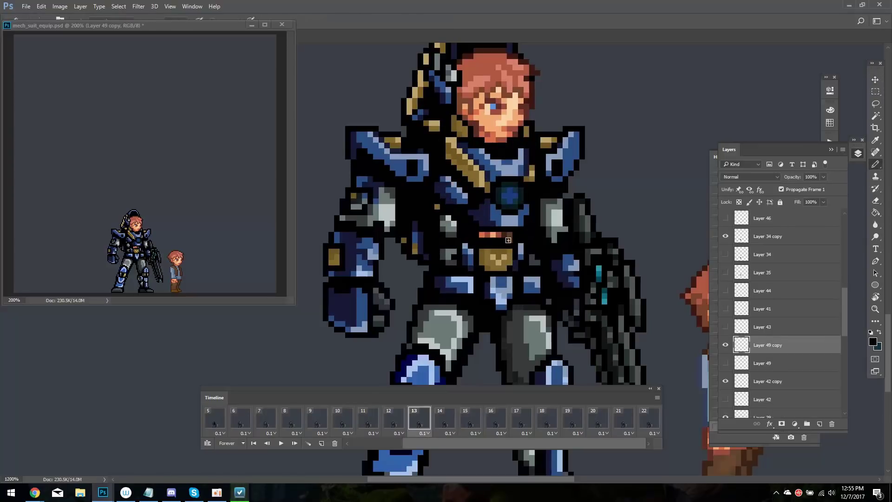
click(281, 443)
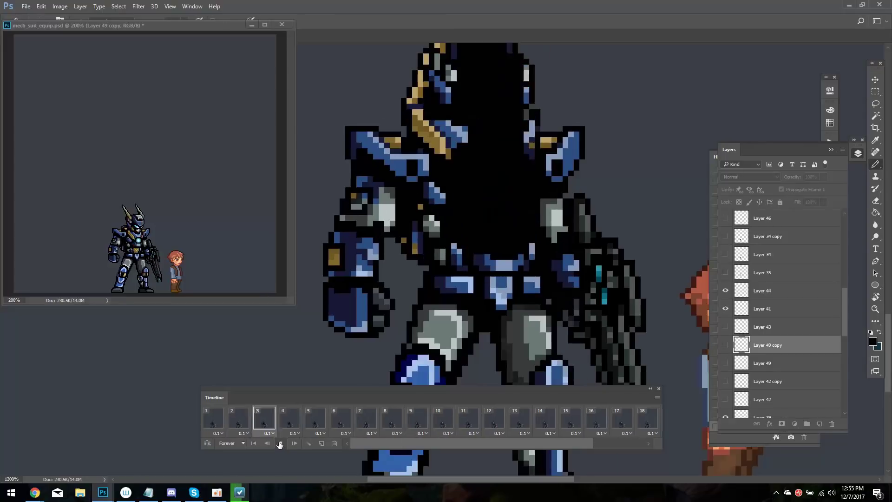
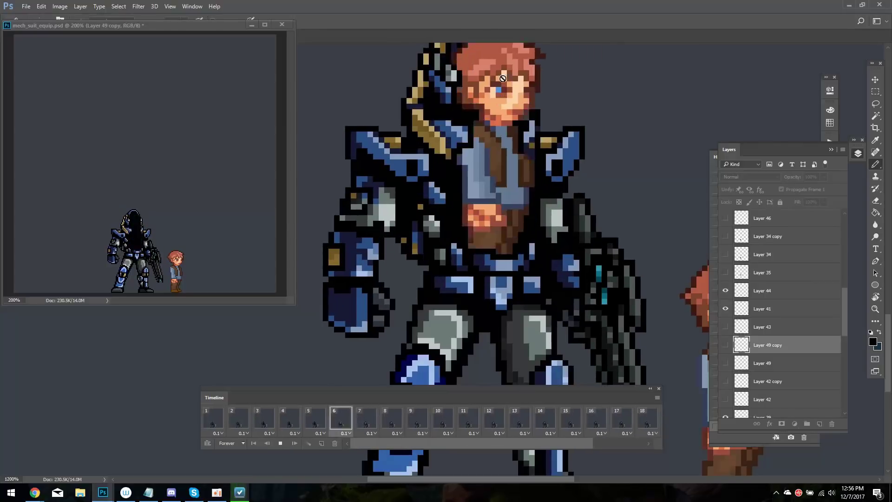
In frame 11, lasso a chest armour piece and duplicate it one pixel right
key(space)
key(Left)
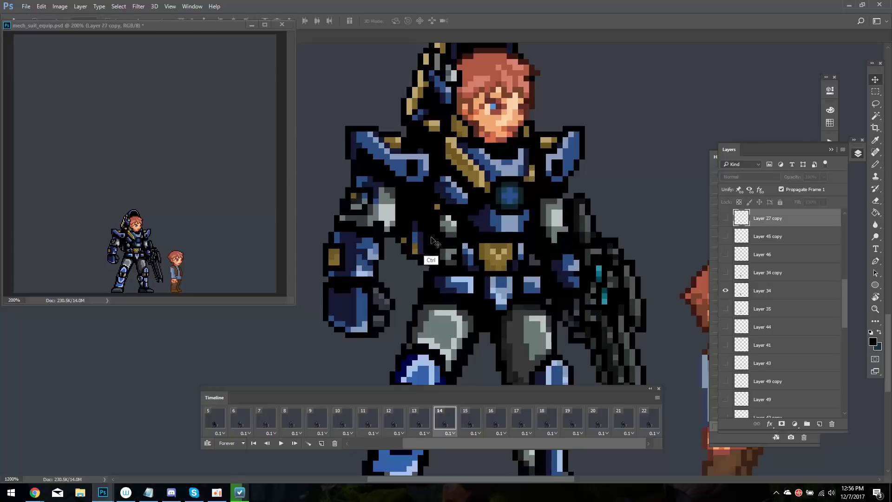
key(l)
drag(432, 200, 461, 234)
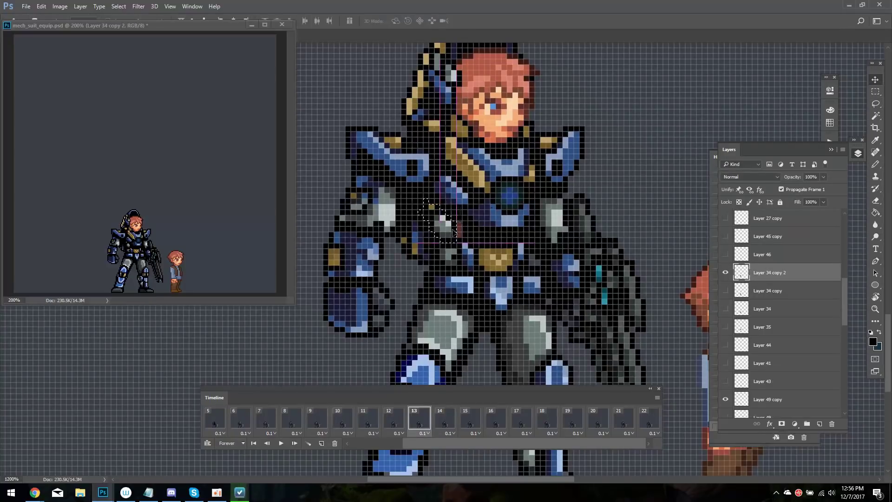
key(ctrl+h)
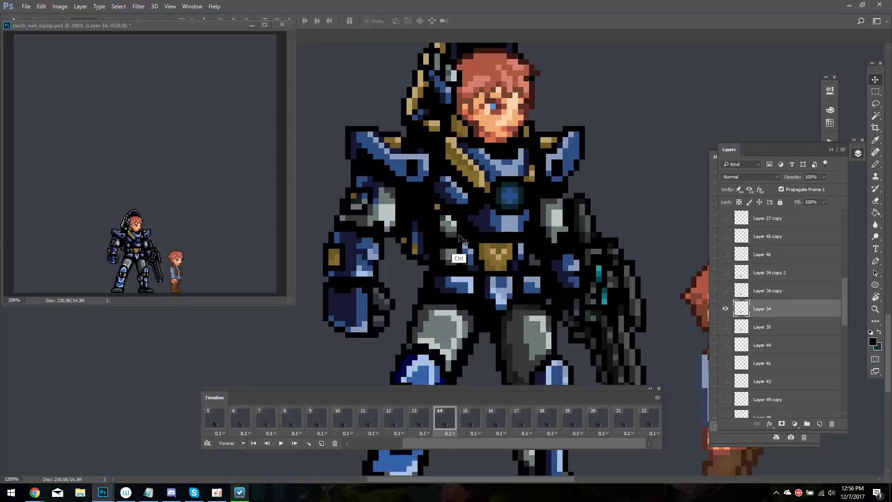
drag(459, 236, 464, 238)
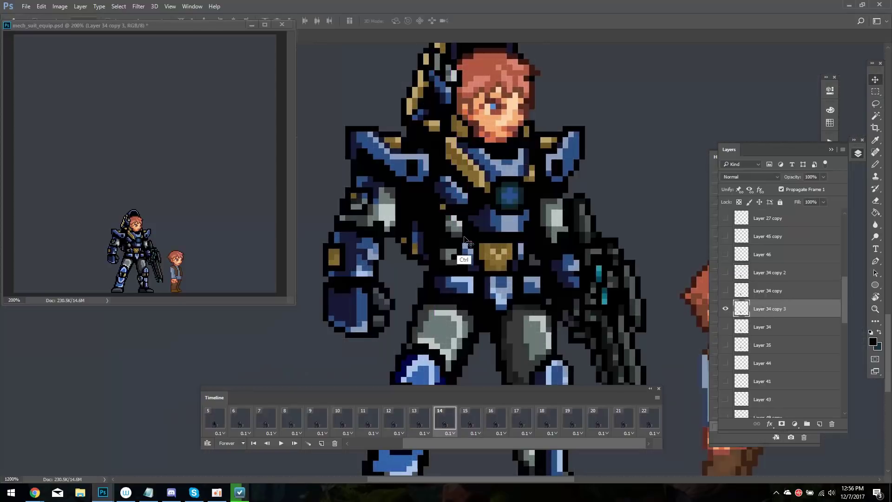
Preview the change in playback and move to frame 13
click(281, 443)
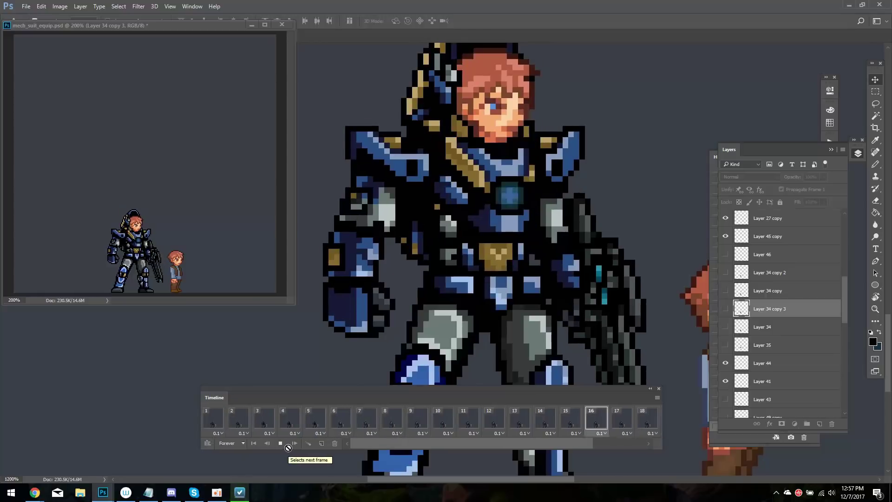
click(280, 443)
ctrl+click(442, 257)
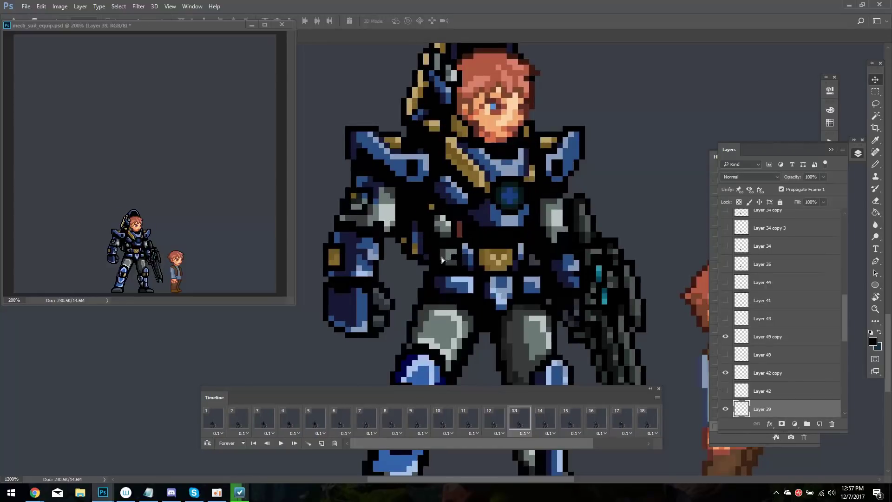
click(281, 444)
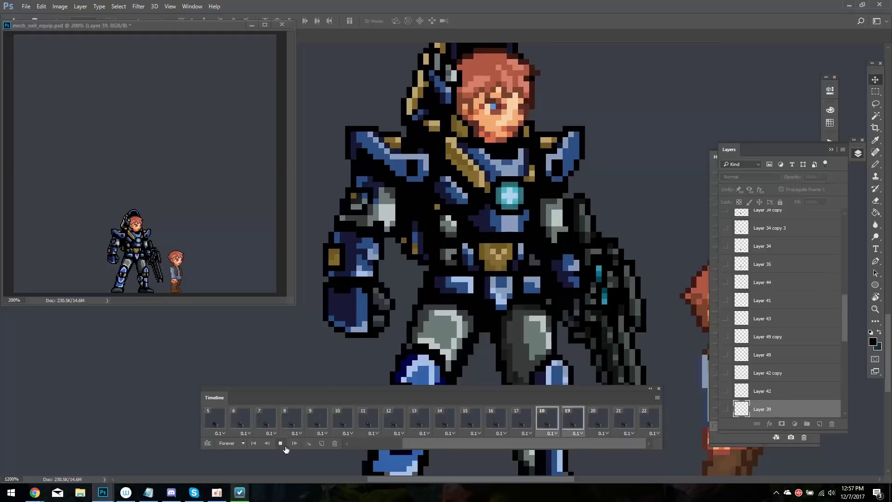
click(280, 443)
On frame 13, duplicate the chest core piece onto a new layer and preview it
ctrl+click(512, 220)
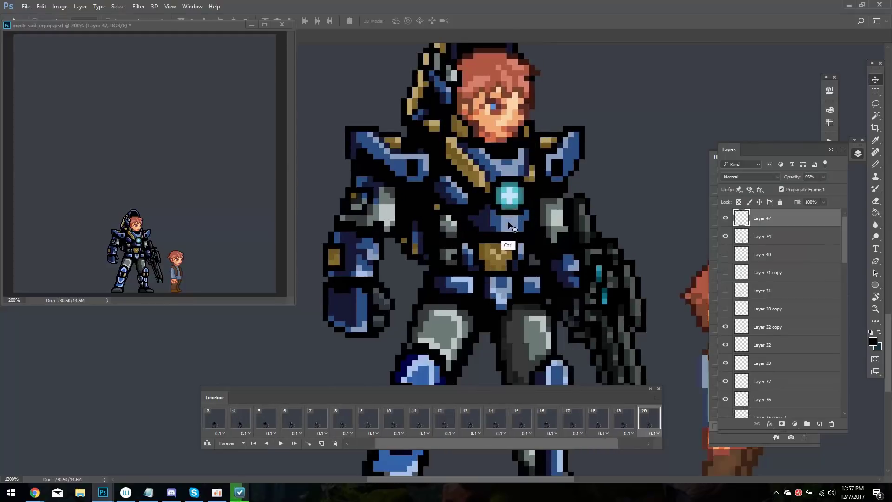
ctrl+click(461, 212)
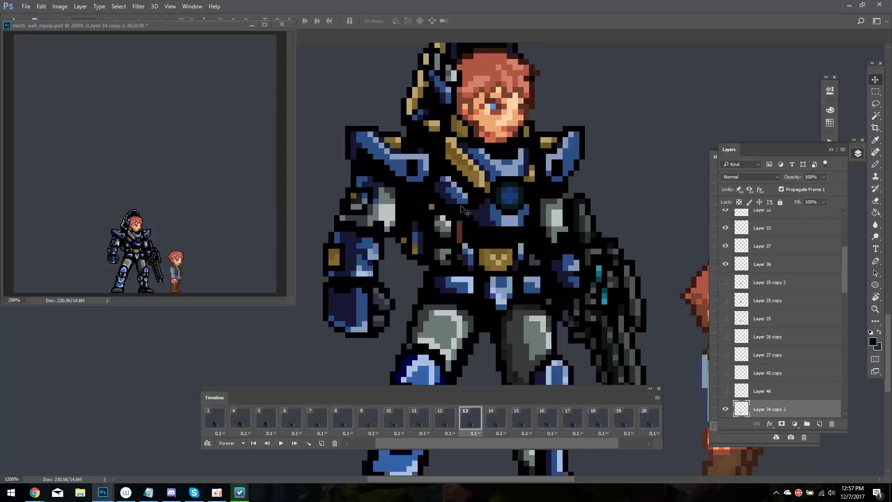
key(Right)
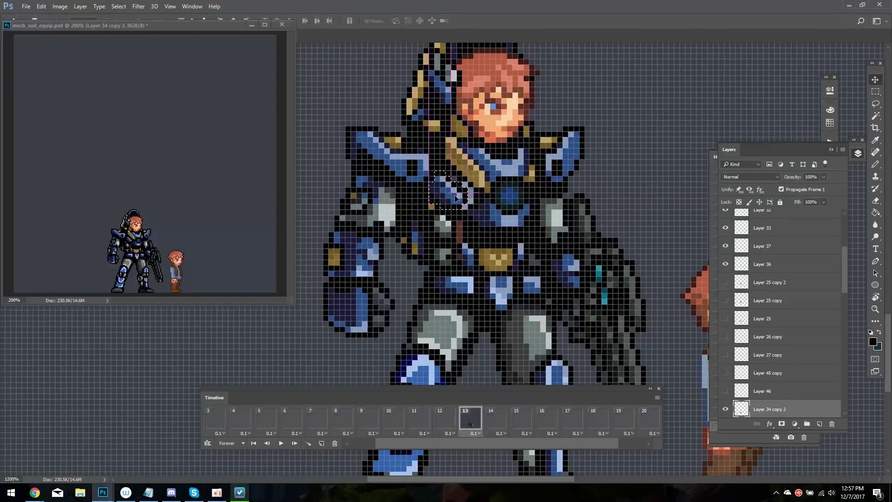
key(ctrl)
key(i)
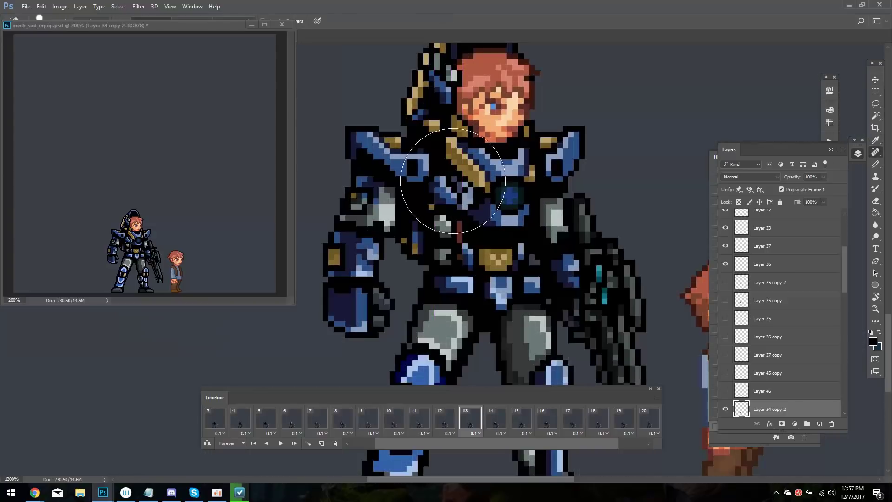
key(ctrl+j)
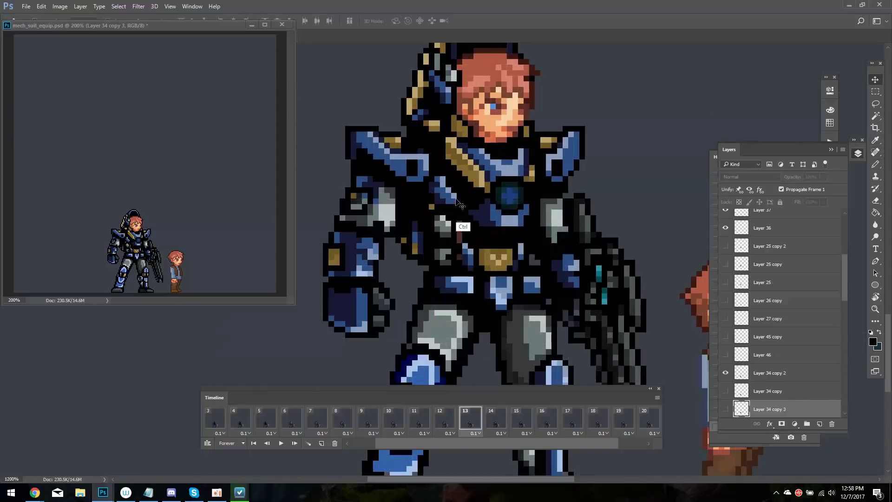
click(281, 443)
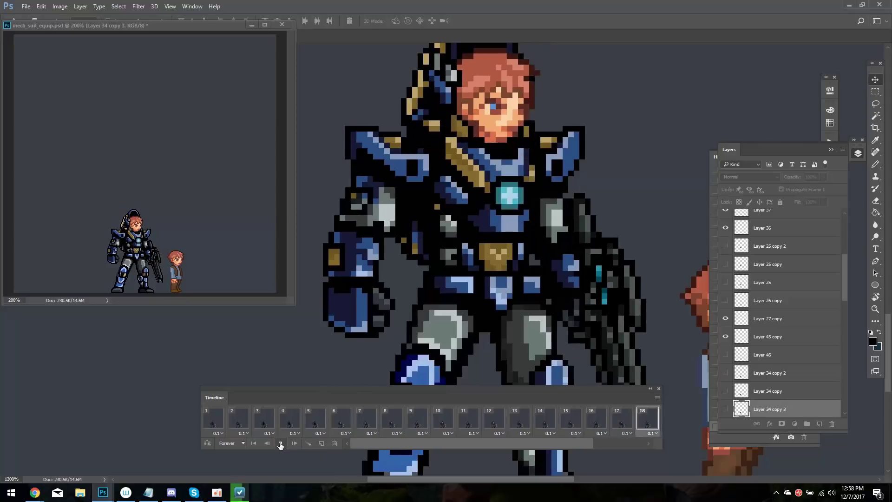
click(280, 443)
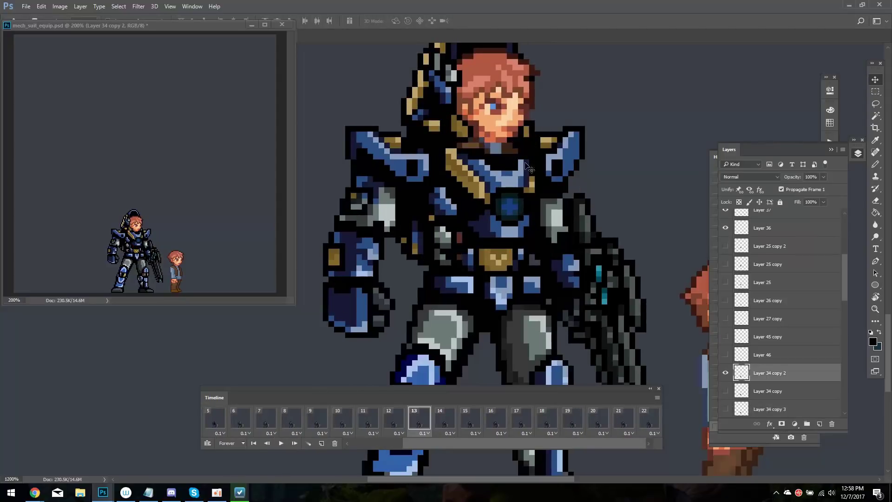
Move the upper chest plate up and left, then sample the blue armour colour
ctrl+click(513, 171)
key(ctrl+')
drag(513, 173, 501, 173)
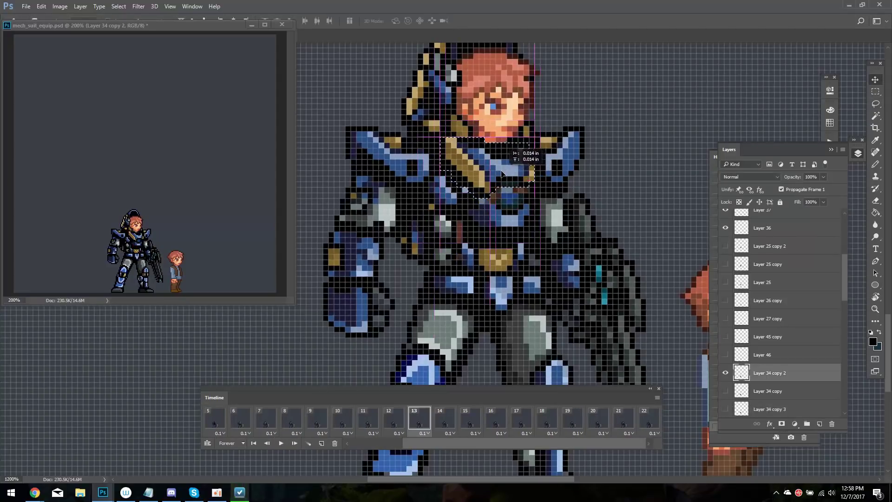
key(ctrl+d)
key(i)
key(ctrl+')
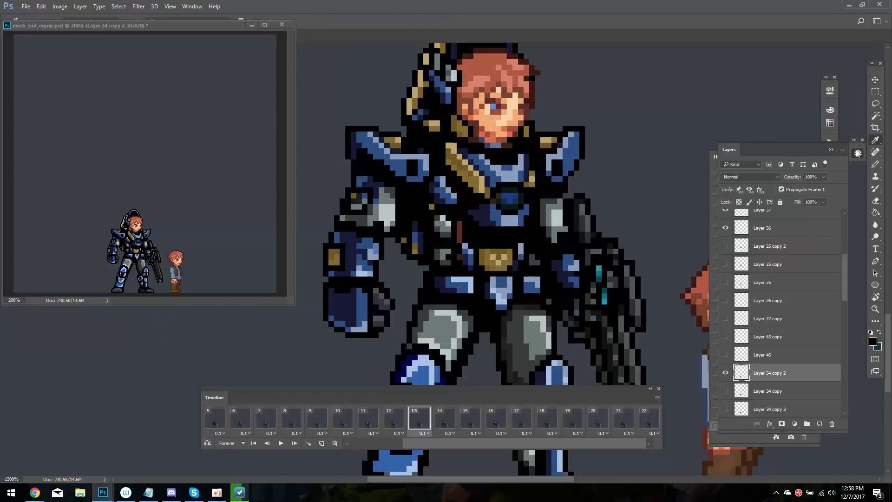
click(518, 204)
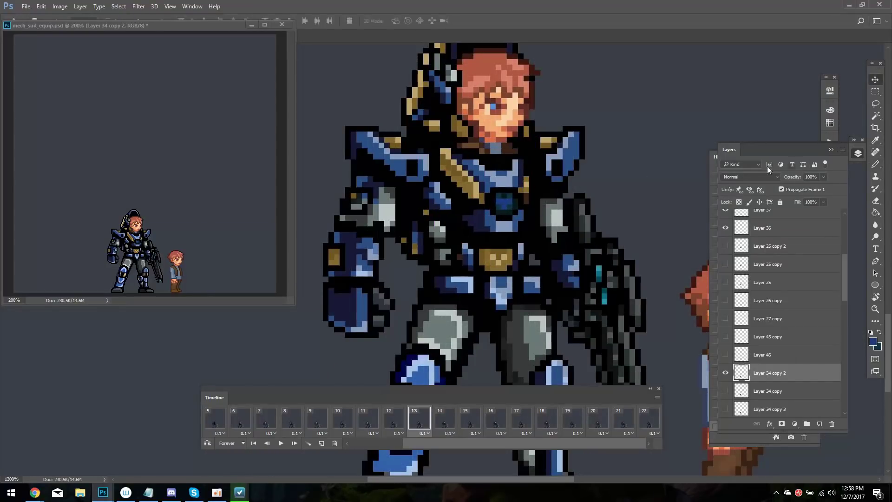
Preview the animation, then copy another lassoed chest piece to a new layer and nudge it
key(space)
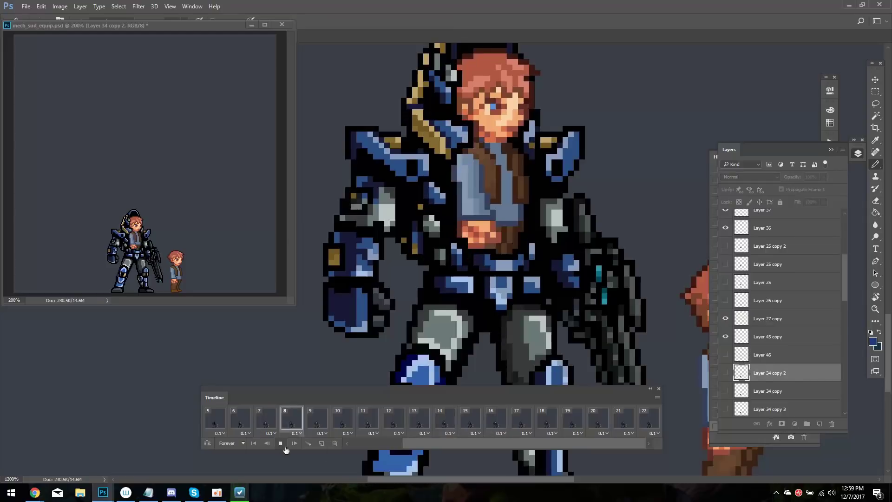
click(353, 442)
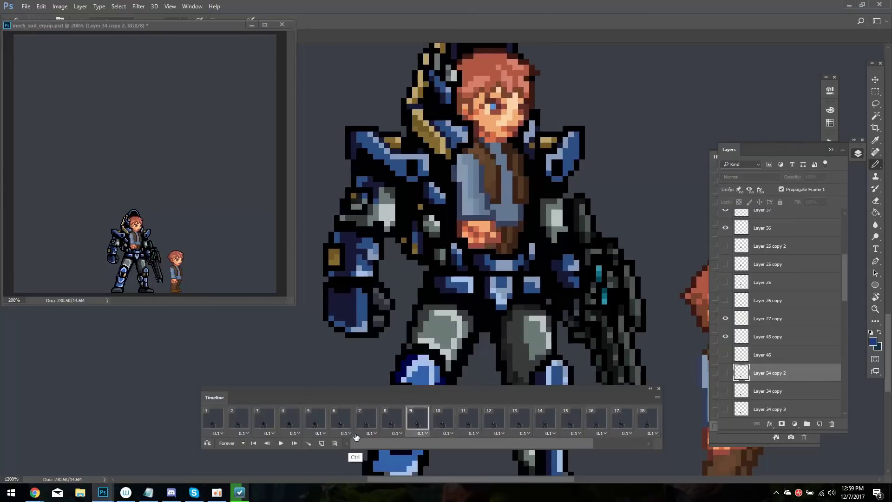
key(space)
key(l)
key(ctrl+j)
drag(497, 205, 509, 179)
Revert the copy-and-move steps, repaint the chest plate pixels, and save the file
key(v)
key(ctrl+alt+z)
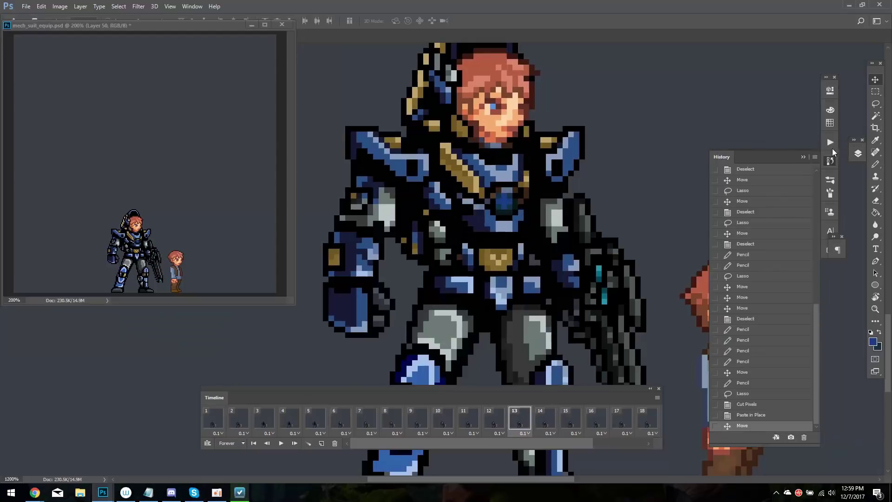
key(ctrl+alt+z)
key(ctrl+alt+z)
key(ctrl+alt+z)
key(ctrl+alt+z)
key(ctrl+alt+z)
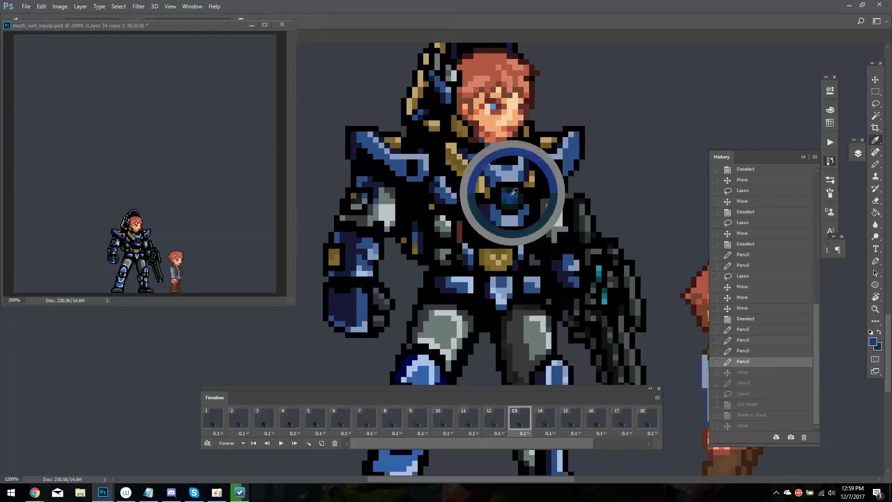
alt+click(514, 192)
click(518, 192)
key(space)
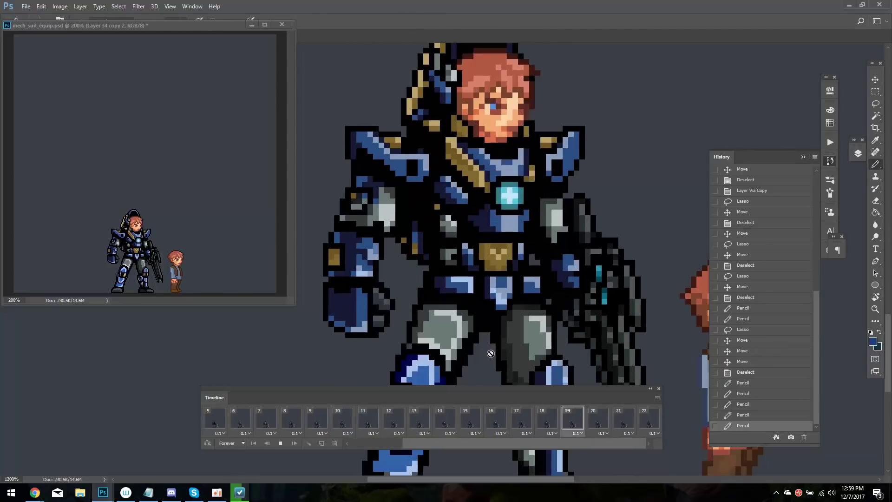
key(ctrl+s)
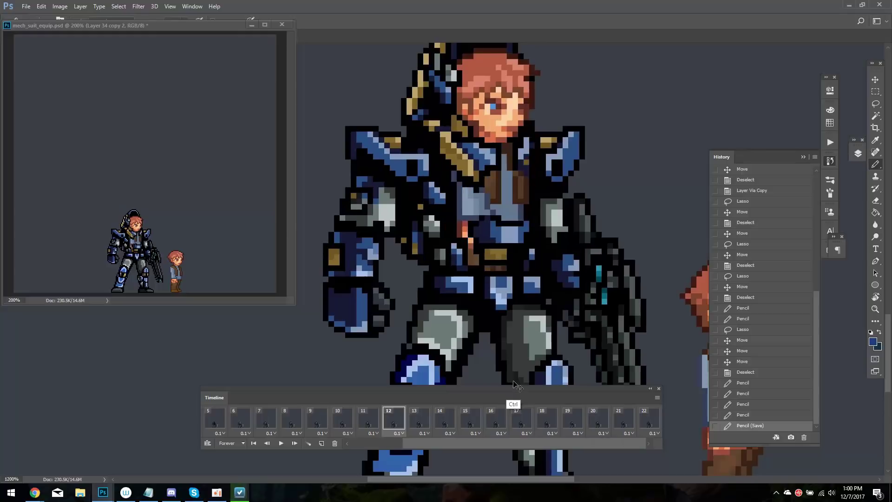
Shift the arm piece in frame 11 two pixels left and duplicate its layer
key(space)
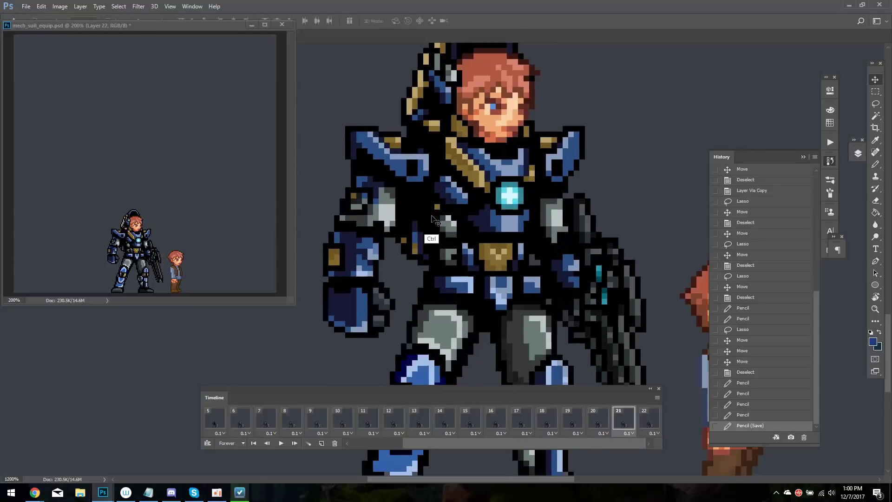
key(space)
key(Left)
key(Left)
key(Left)
key(Left)
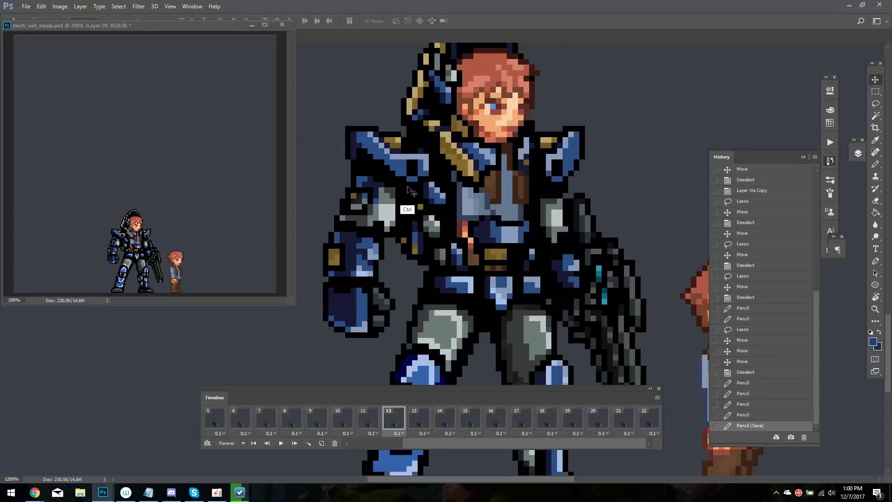
key(Left)
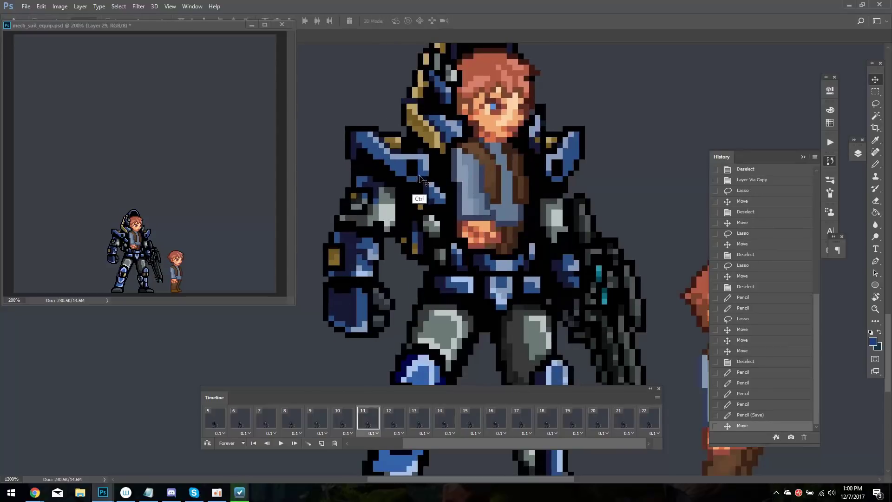
drag(419, 168, 413, 169)
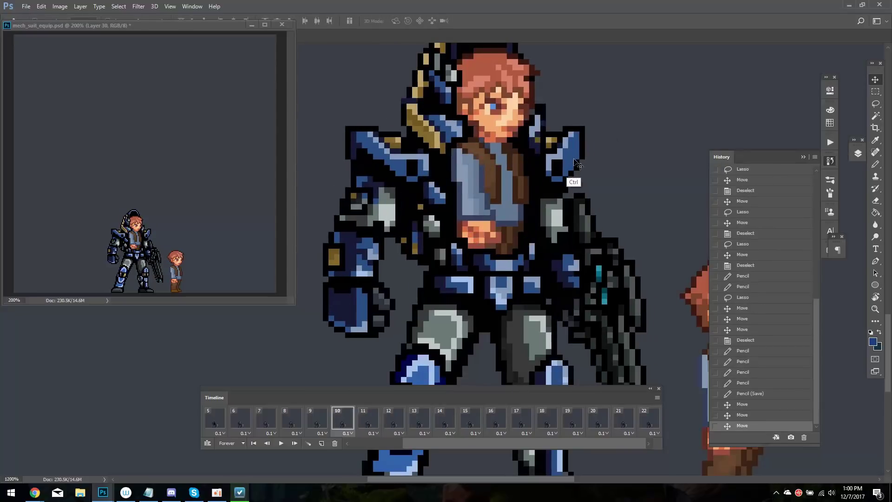
key(F7)
key(ctrl+j)
key(i)
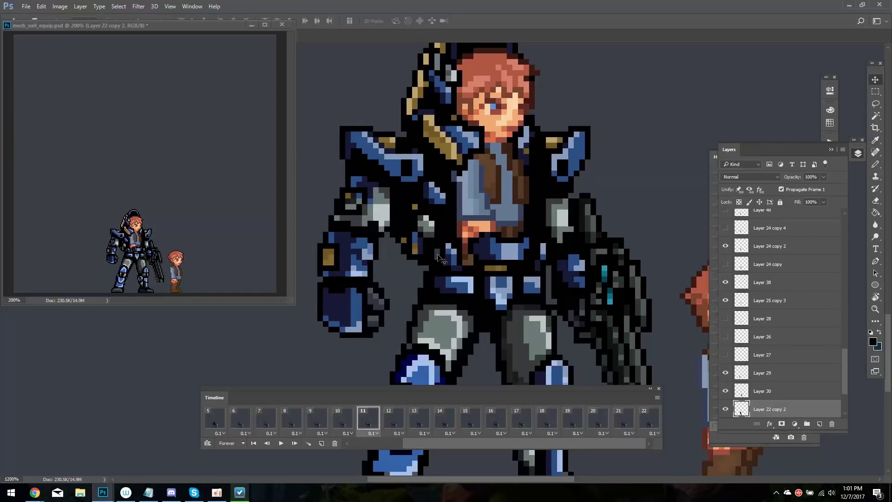
Select Layer 39 and Layer 30's pieces while flipping between frames 10–12 to compare poses
ctrl+click(439, 259)
key(e)
key(period)
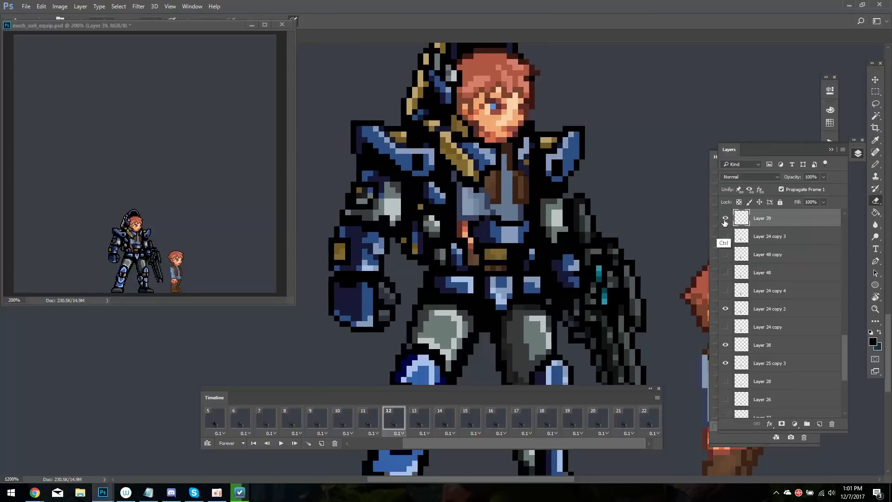
key(comma)
key(comma)
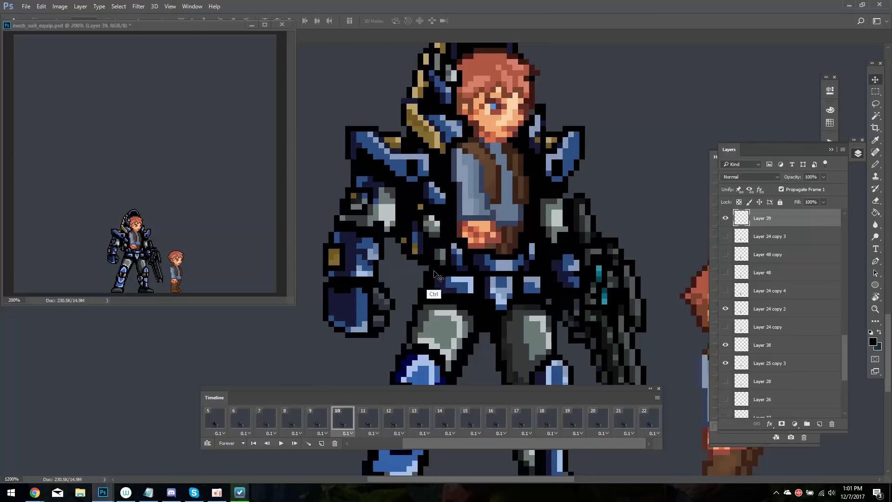
key(period)
key(period)
ctrl+click(565, 158)
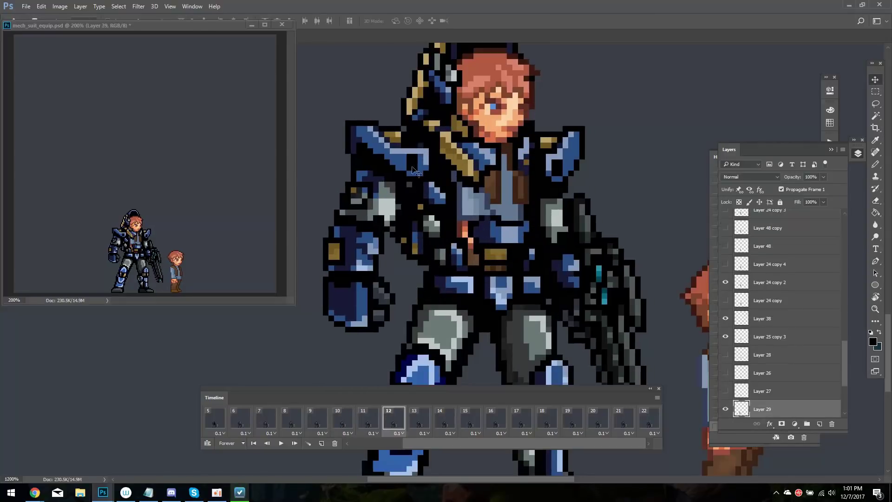
key(comma)
key(period)
key(comma)
key(period)
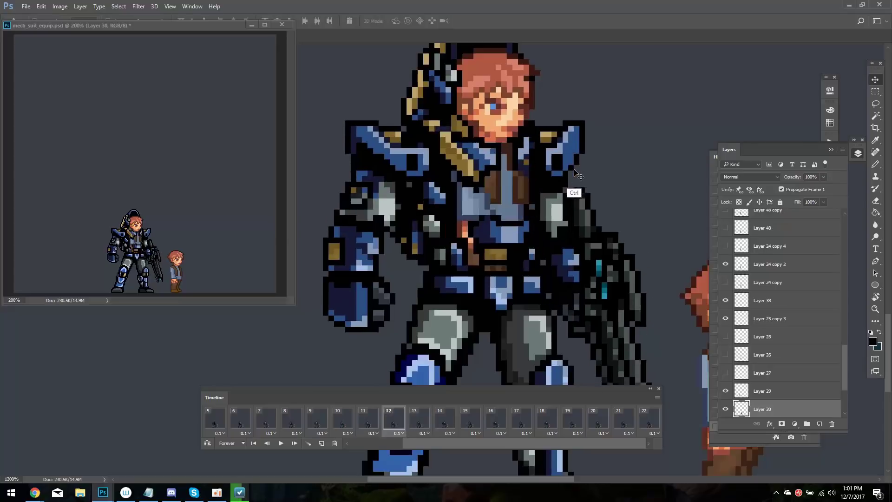
In frame 20, shift the left shoulder armour up-right and raise the right shoulder piece
key(period)
ctrl+click(424, 173)
key(period)
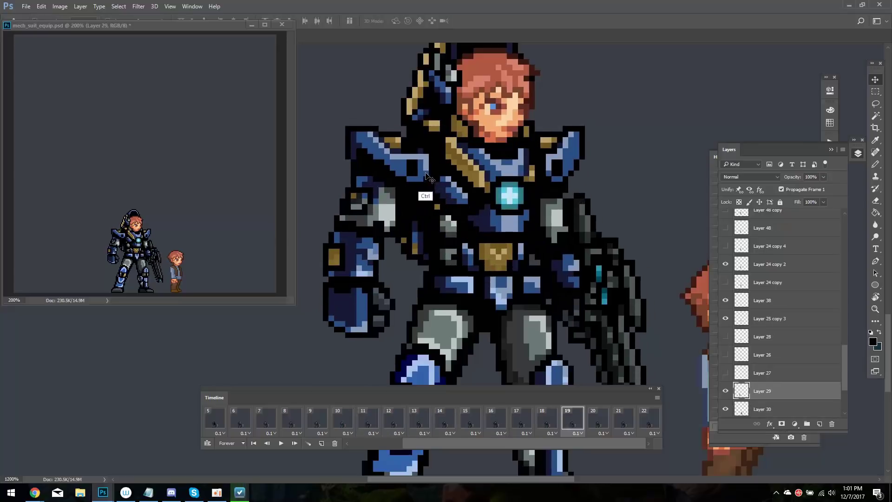
key(period)
key(period)
key(comma)
drag(411, 180, 416, 163)
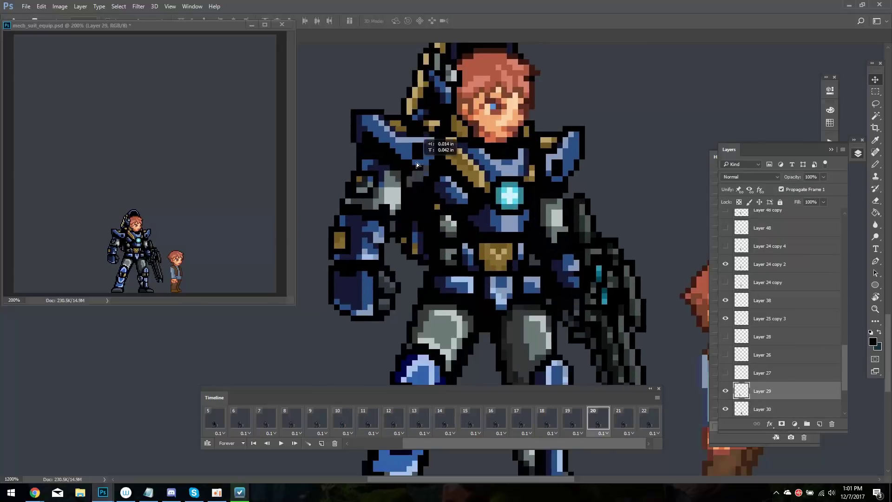
key(comma)
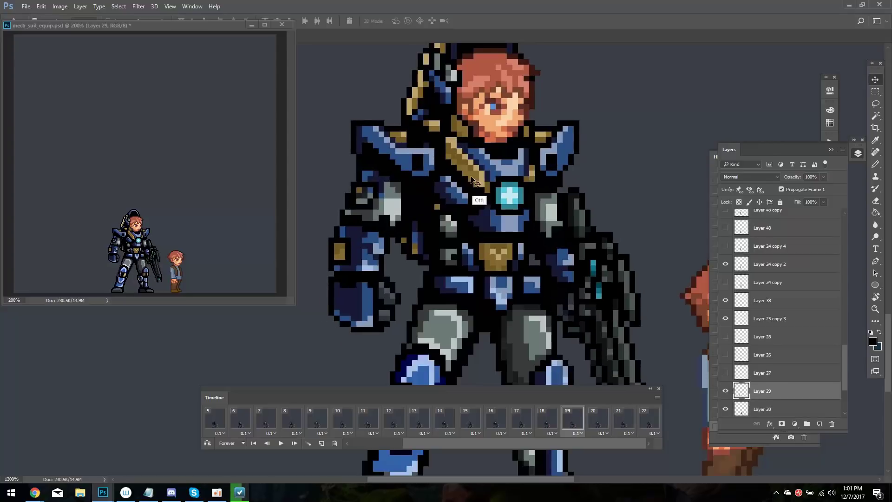
key(comma)
Shift the left shoulder and arm right in frame 16, then play the animation from frame 14
key(comma)
key(comma)
drag(560, 166, 559, 160)
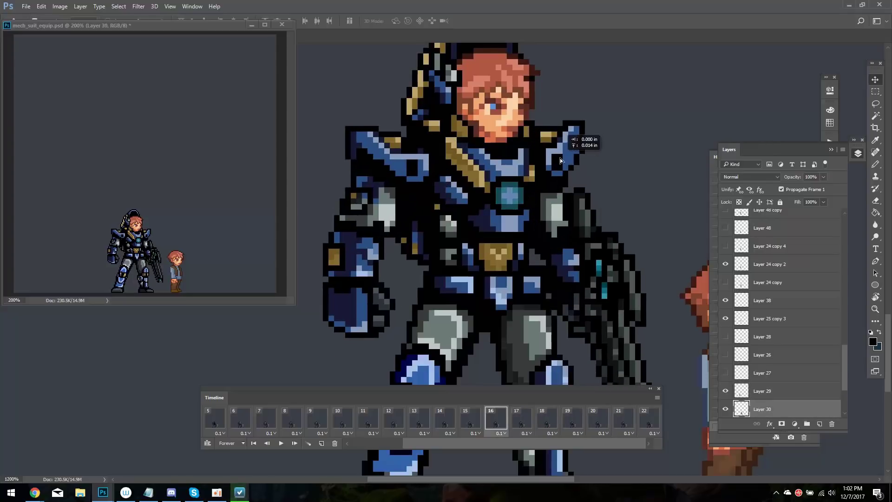
key(comma)
drag(459, 168, 464, 168)
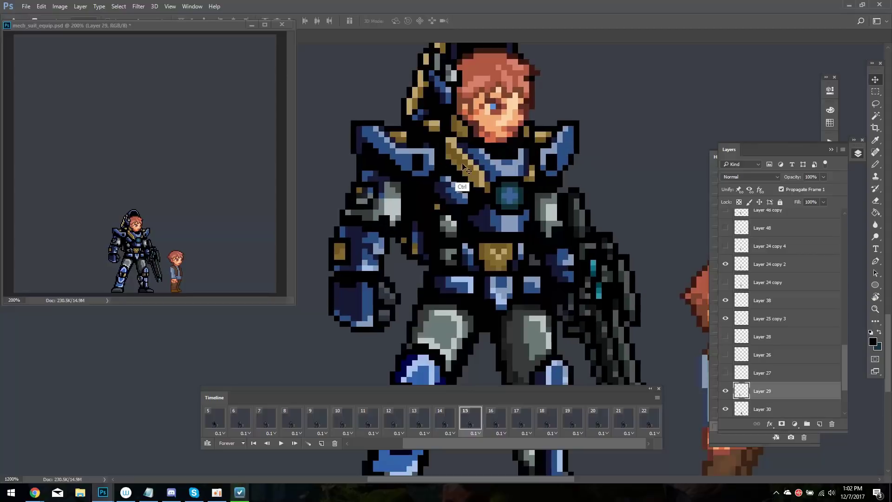
key(comma)
key(comma)
key(comma)
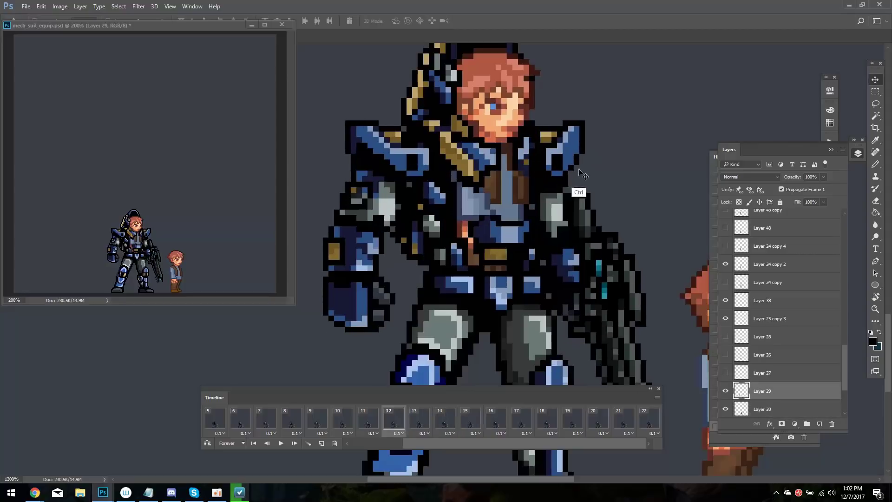
key(period)
ctrl+click(561, 154)
key(period)
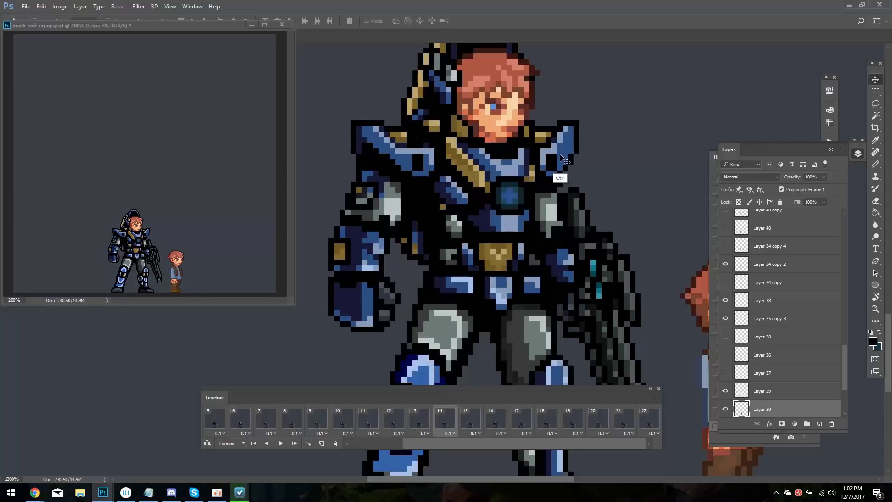
key(space)
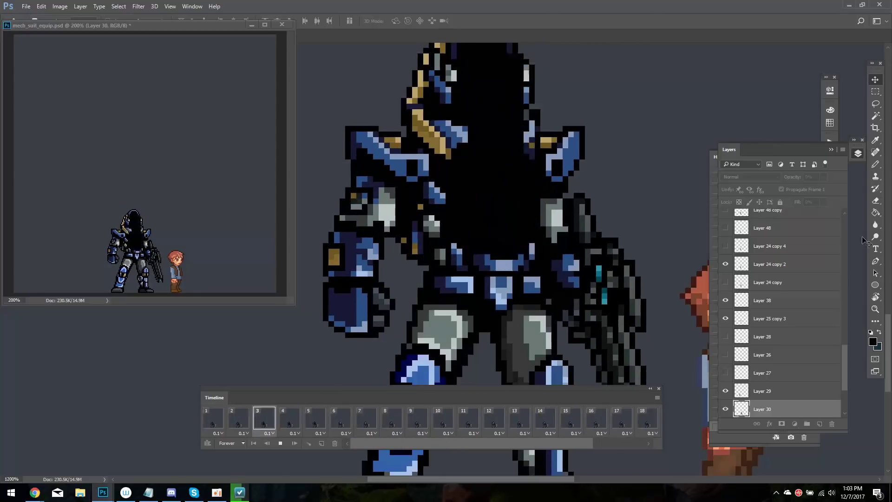
Stop playback and delete timeline frames 16–22
key(space)
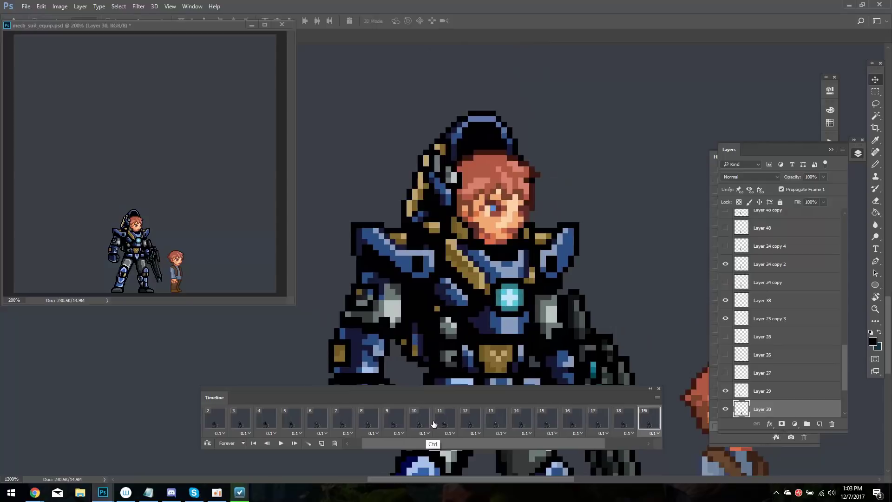
key(space)
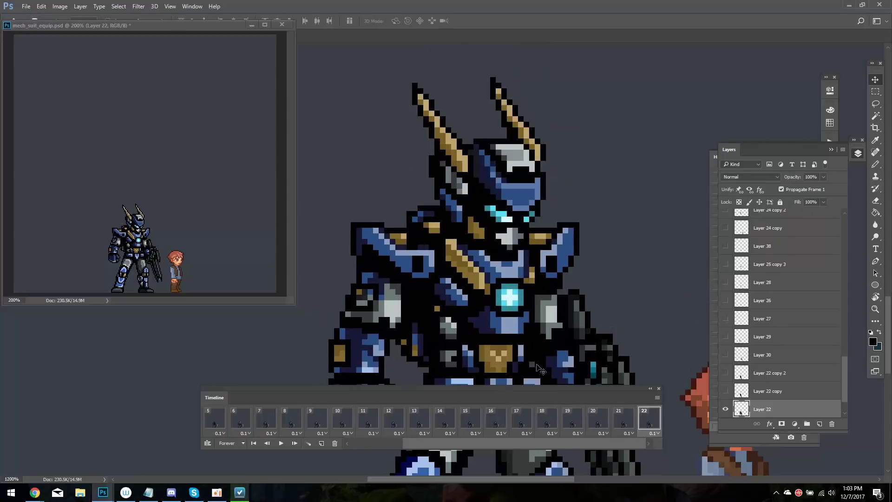
key(Left)
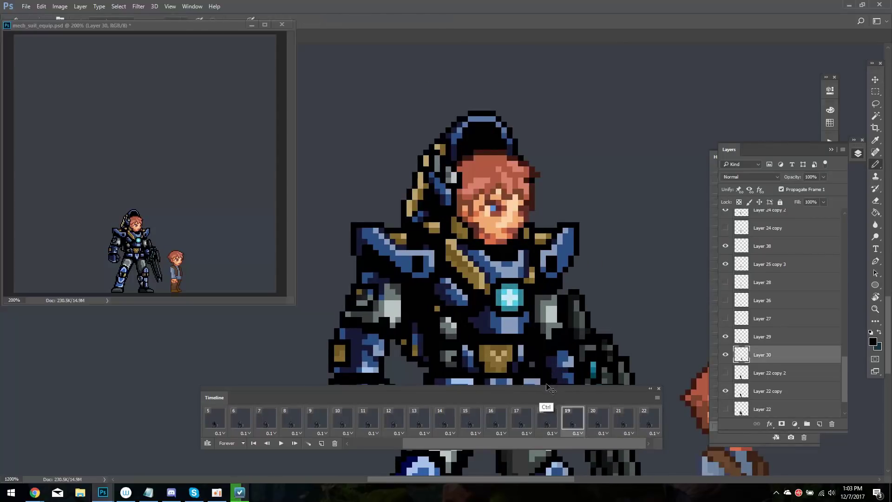
key(Left)
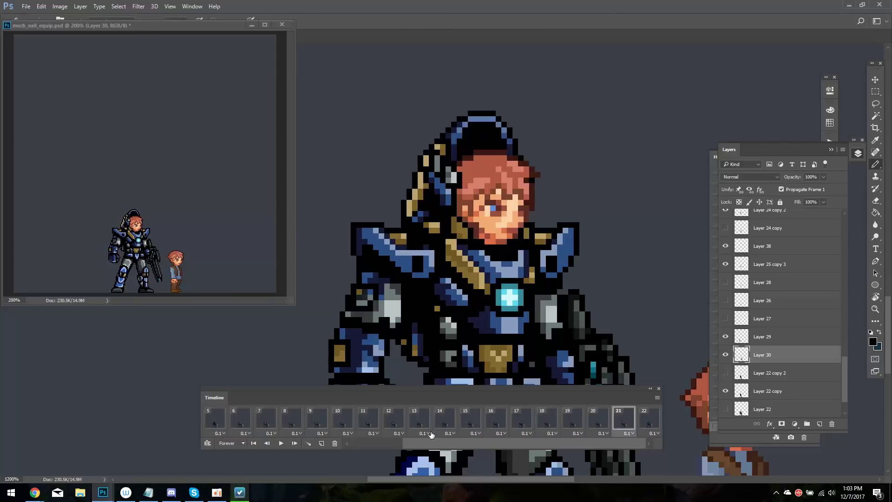
shift+click(495, 420)
click(335, 443)
click(448, 192)
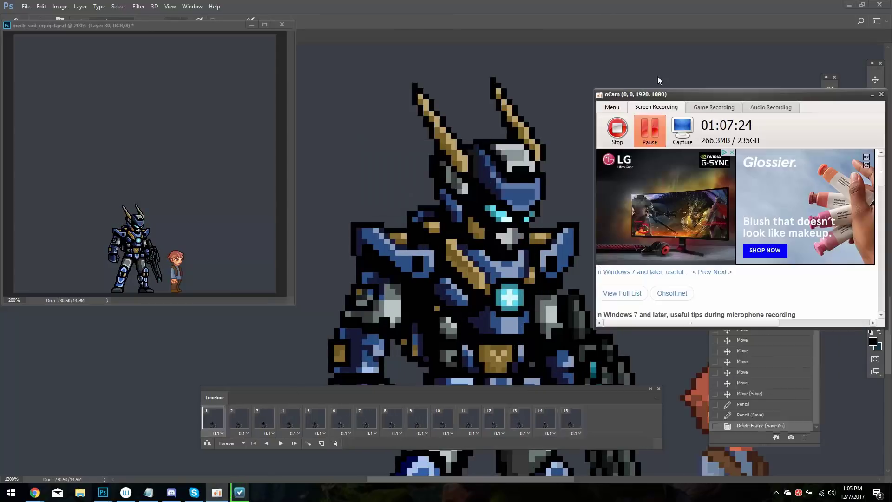
Zoom in and nudge an armour piece to the right in frame 14
key(Left)
key(ctrl+plus)
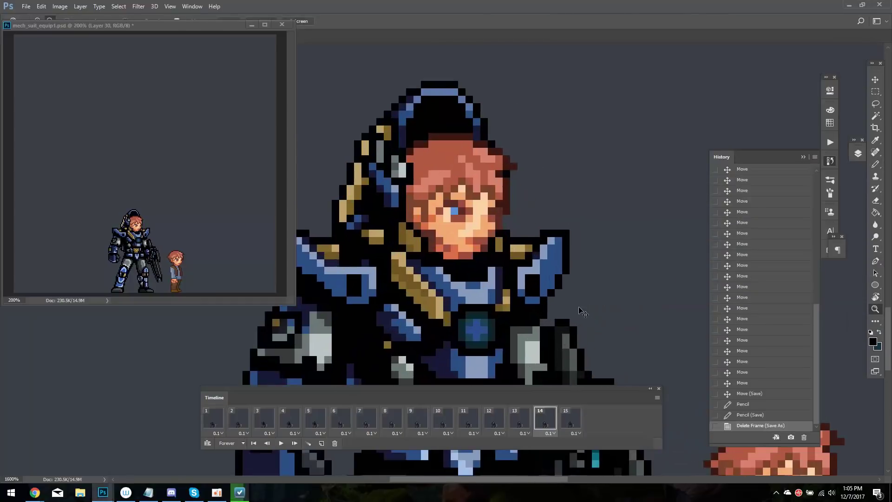
drag(394, 246, 409, 245)
Nudge the Layer 32 copy, duplicate the frame as frame 16, and show Layer 34 copy 3 there
drag(514, 249, 515, 250)
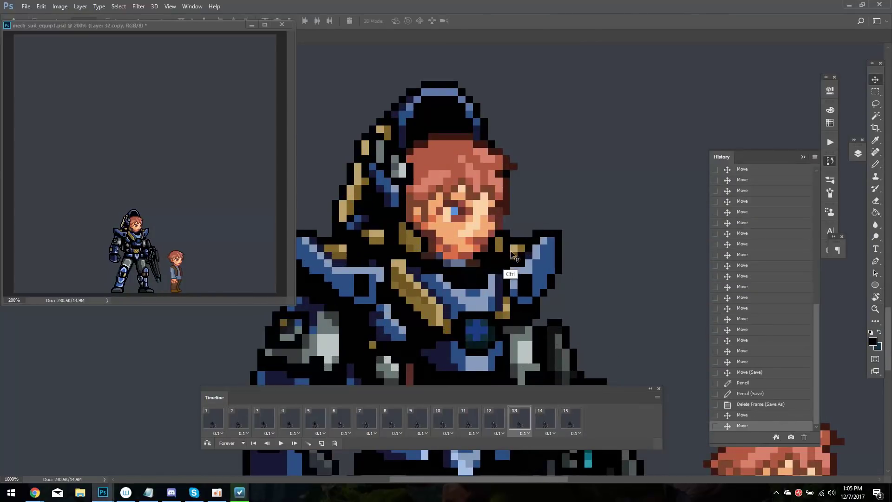
click(321, 442)
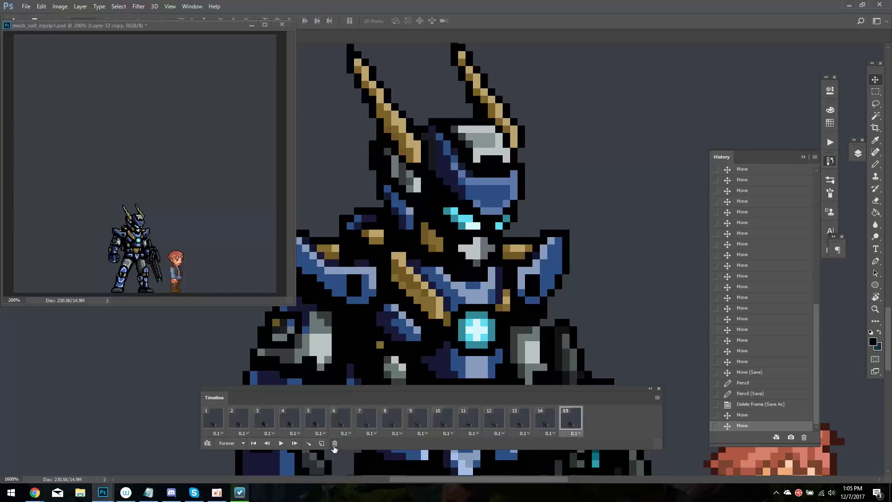
click(857, 153)
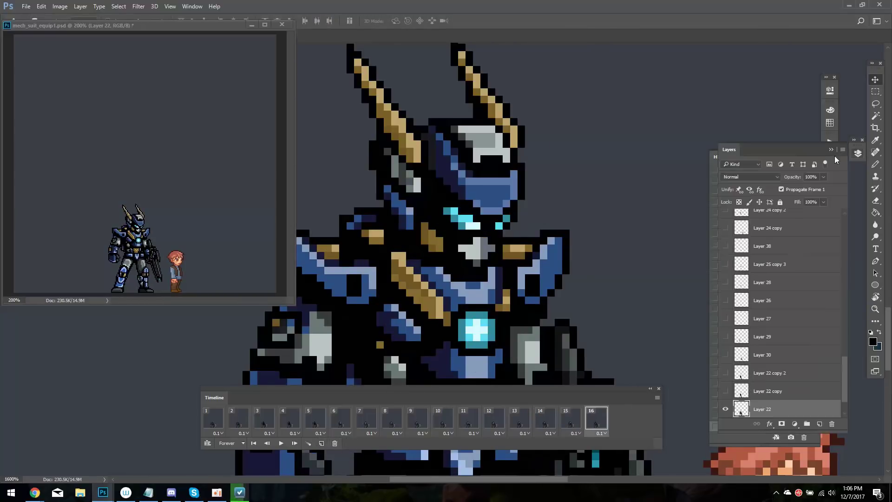
click(725, 218)
scroll(780, 316, down, 5)
click(725, 408)
click(768, 409)
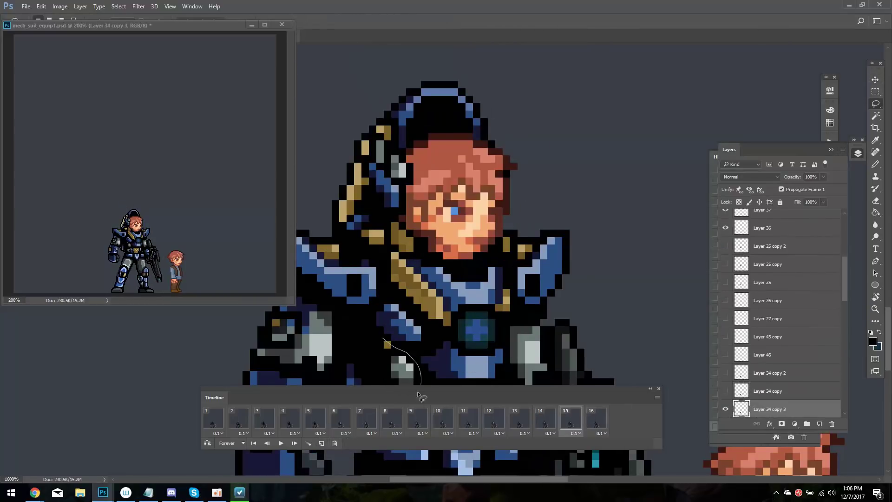
Compare frames 15 and 16 for the helmet pose and glowing core
key(ctrl+minus)
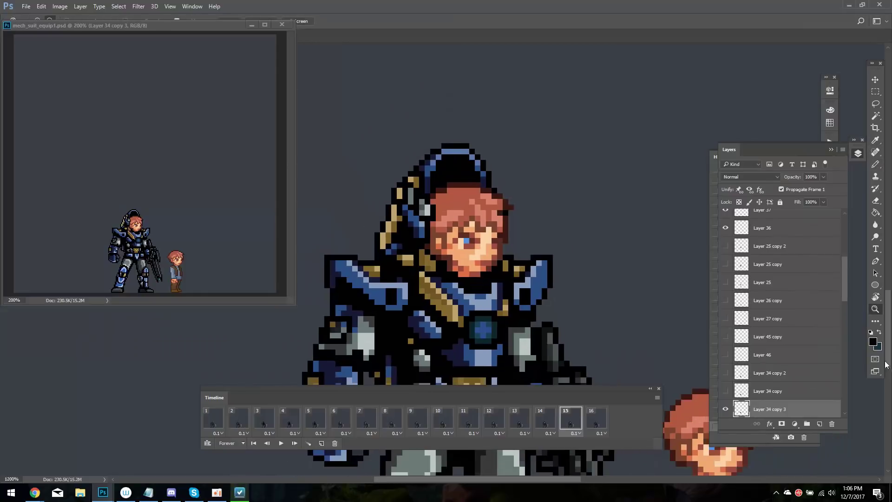
key(ctrl+minus)
key(Right)
key(Left)
scroll(565, 346, up, 1)
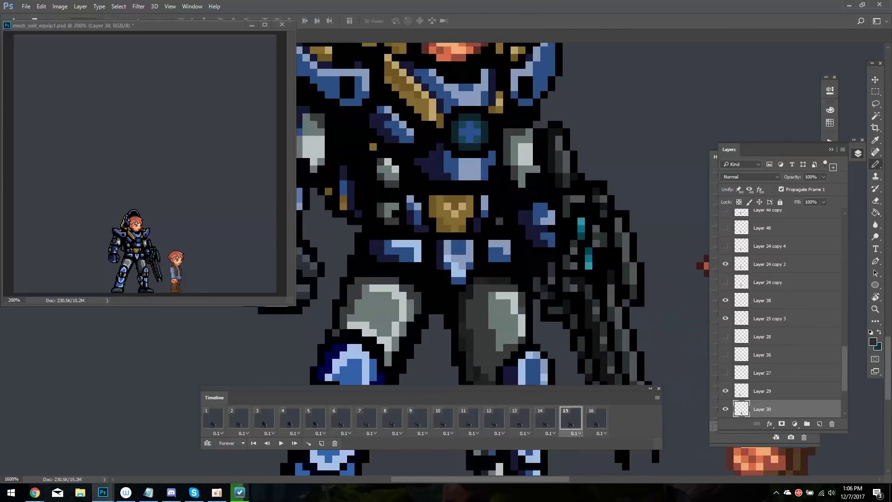
key(Right)
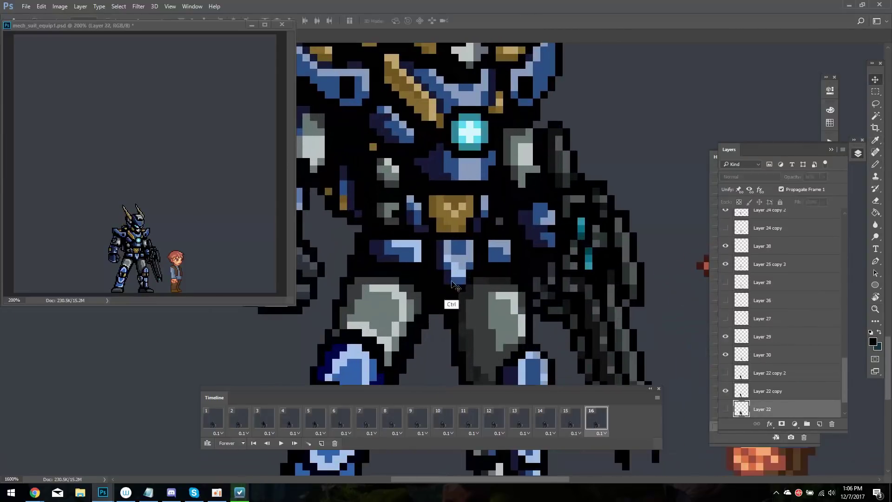
key(Left)
Play the animation from the first frame, then step around frame 14 to compare poses
scroll(510, 325, down, 1)
key(Left)
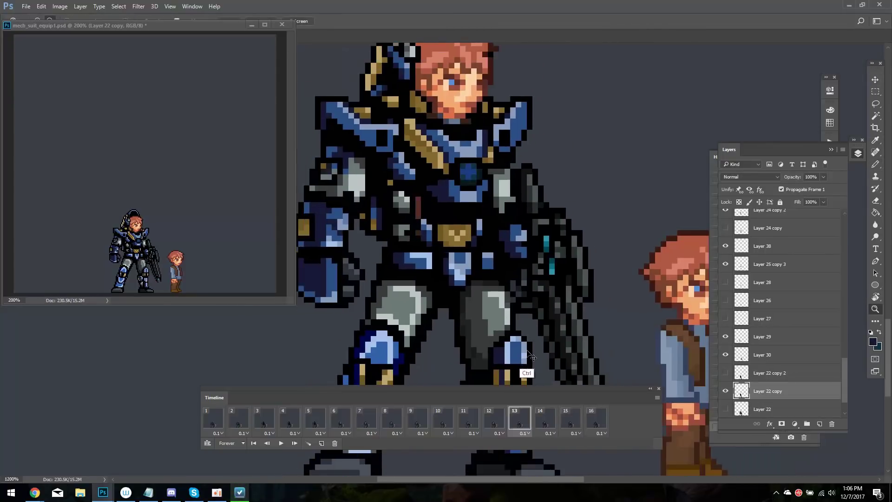
key(Left)
key(Left)
key(Left)
key(Left)
key(Left)
key(Left)
key(Left)
key(Left)
key(Right)
key(Right)
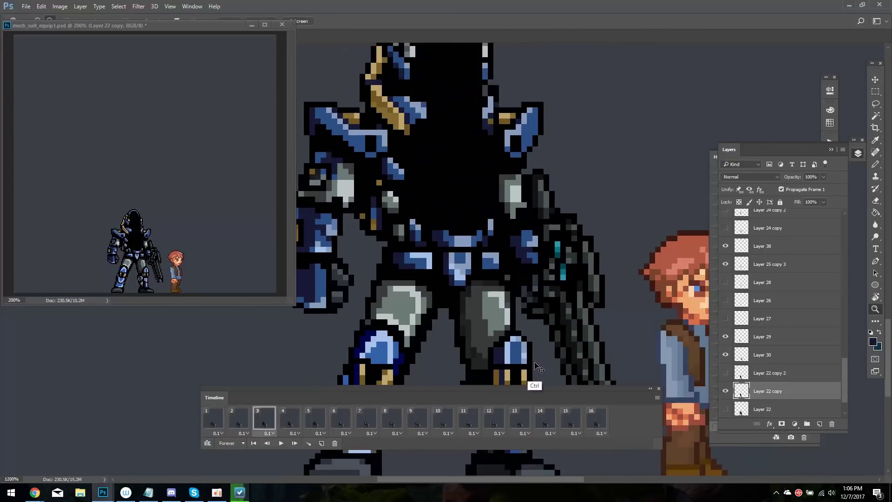
key(Right)
key(Right)
key(Right)
key(Right)
key(Right)
key(Right)
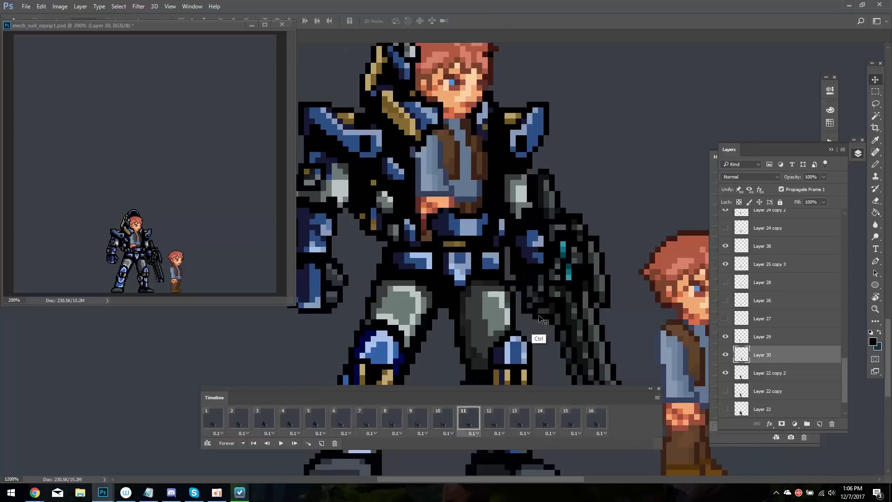
key(Right)
key(Right)
key(space)
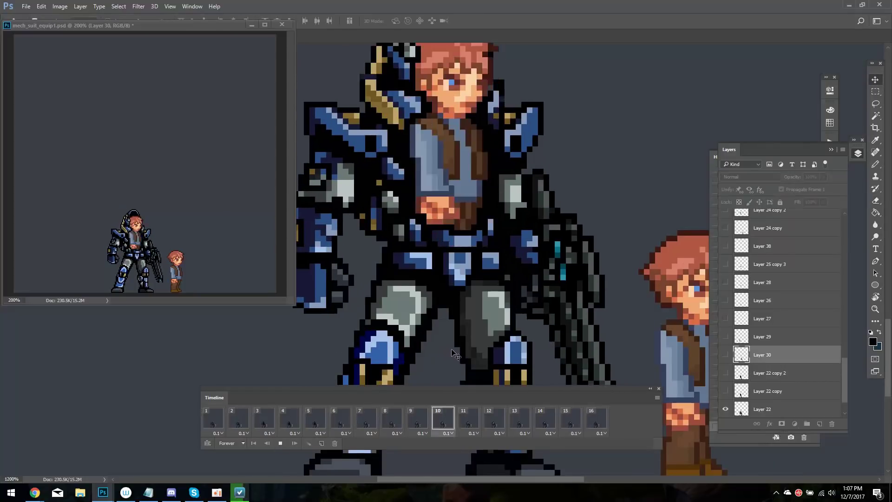
key(space)
key(Left)
key(Left)
key(Left)
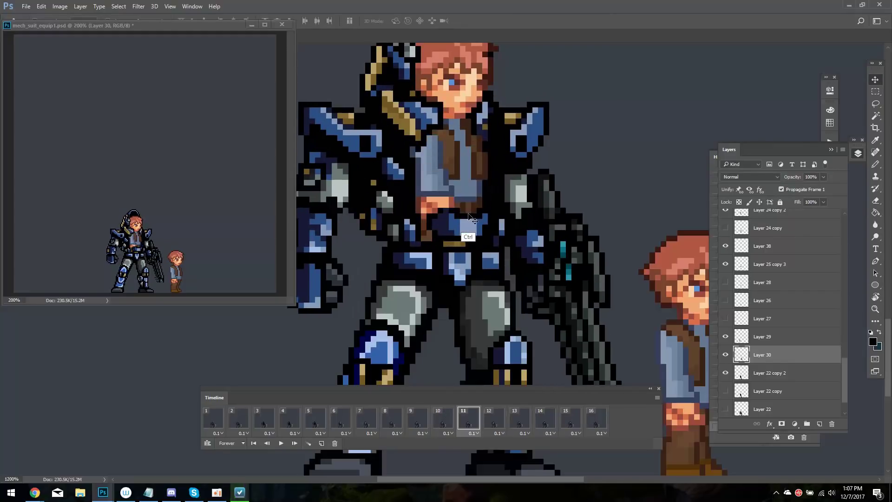
key(Right)
key(Right)
key(Right)
key(Right)
key(Left)
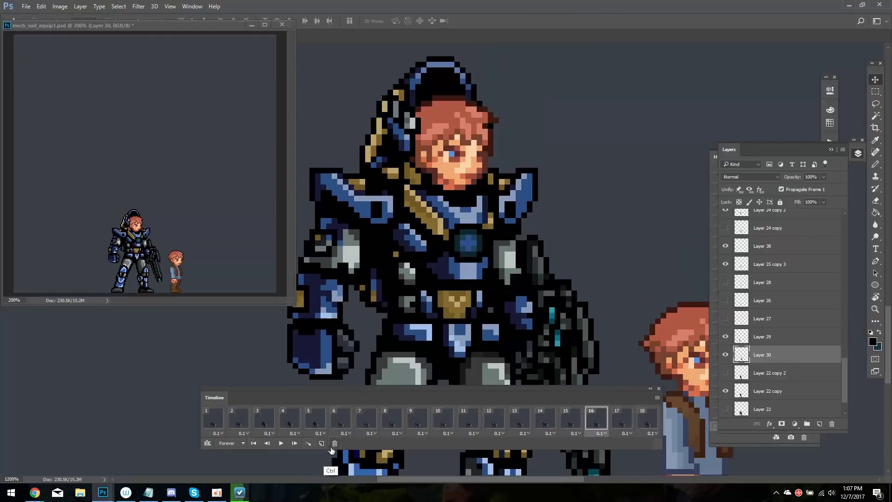
Delete frame 15 from the timeline
key(Right)
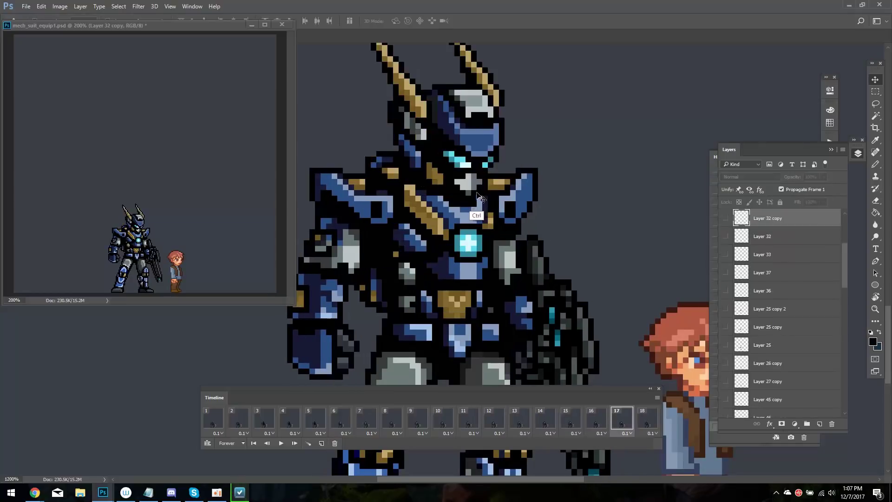
key(ctrl+z)
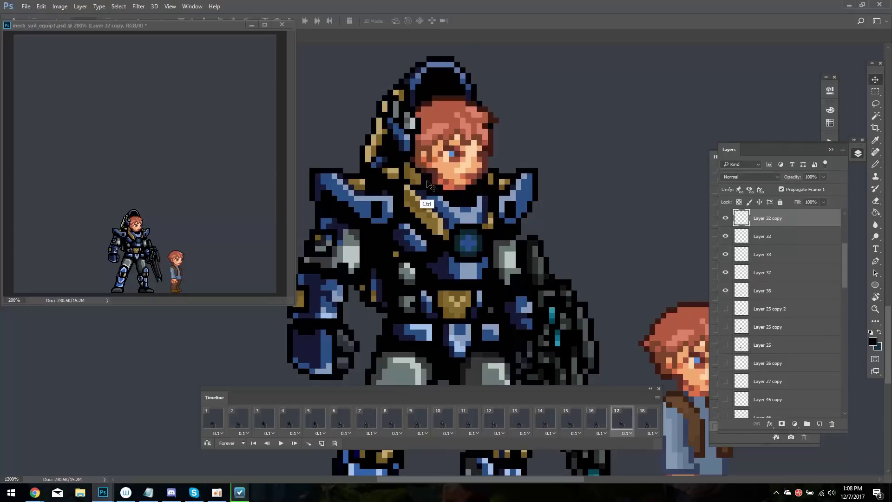
click(335, 442)
click(447, 183)
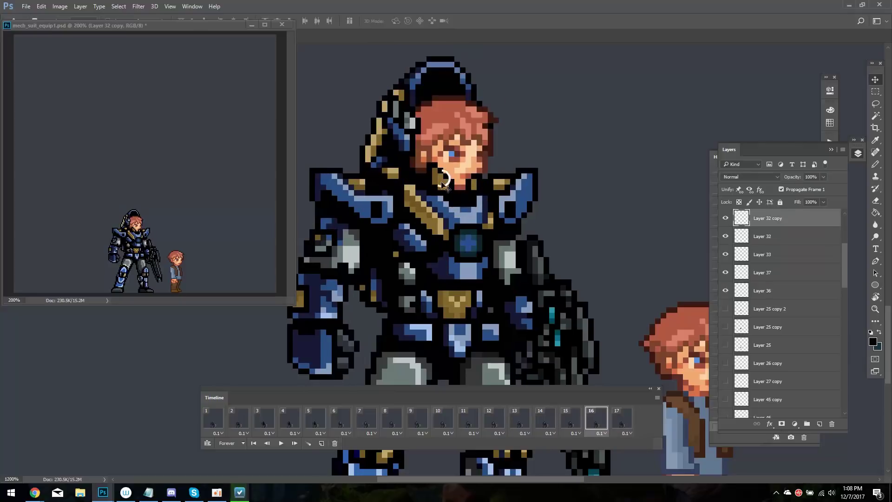
Move the Layer 32 copy pixel block into place and preview the animation
ctrl+click(483, 190)
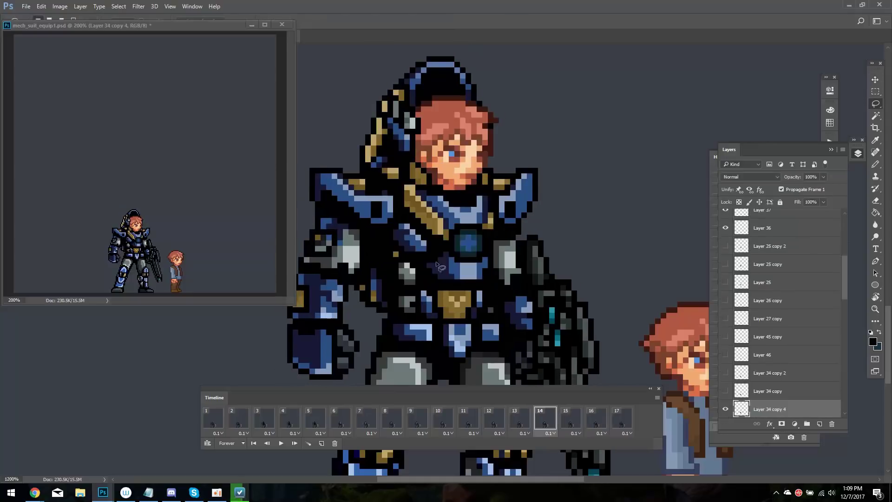
drag(394, 254, 427, 284)
click(215, 414)
key(space)
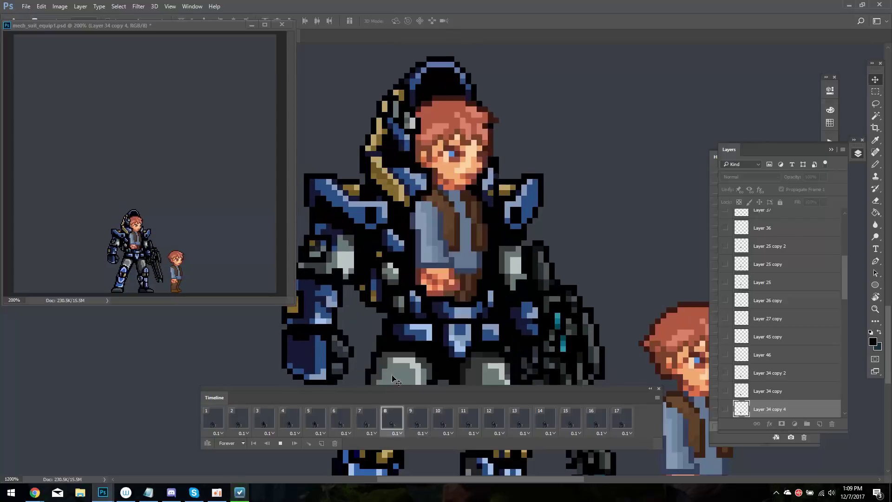
scroll(511, 211, up, 3)
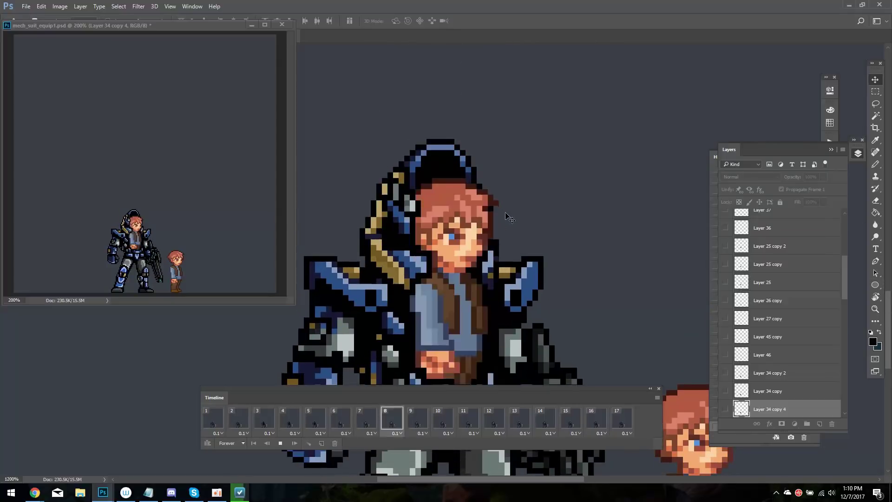
key(space)
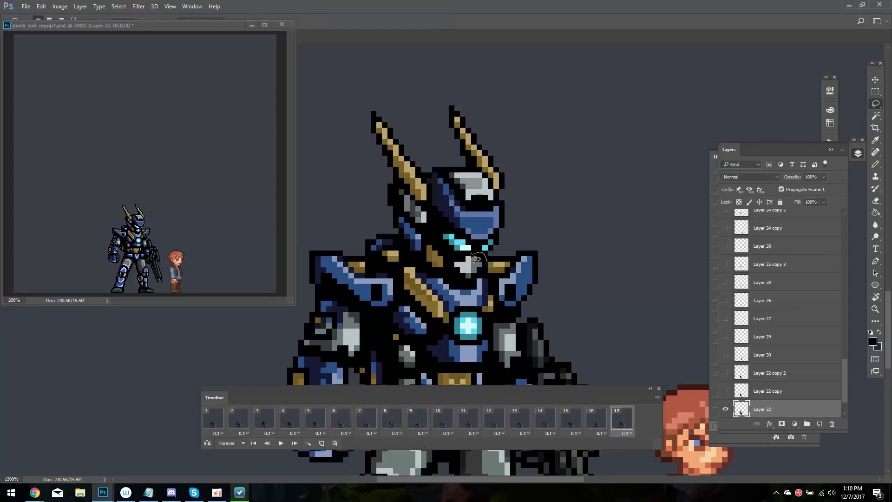
key(Left)
key(i)
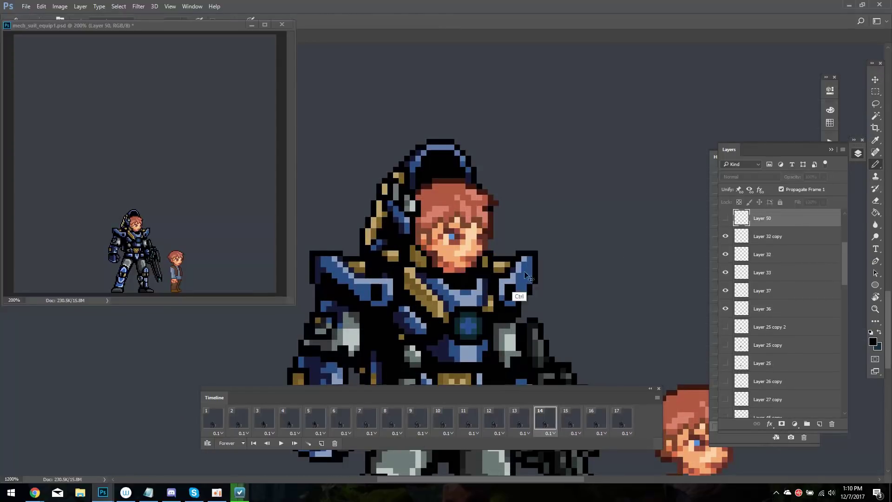
Show Layer 50 in the current and next frames, and add a new frame 17
click(725, 218)
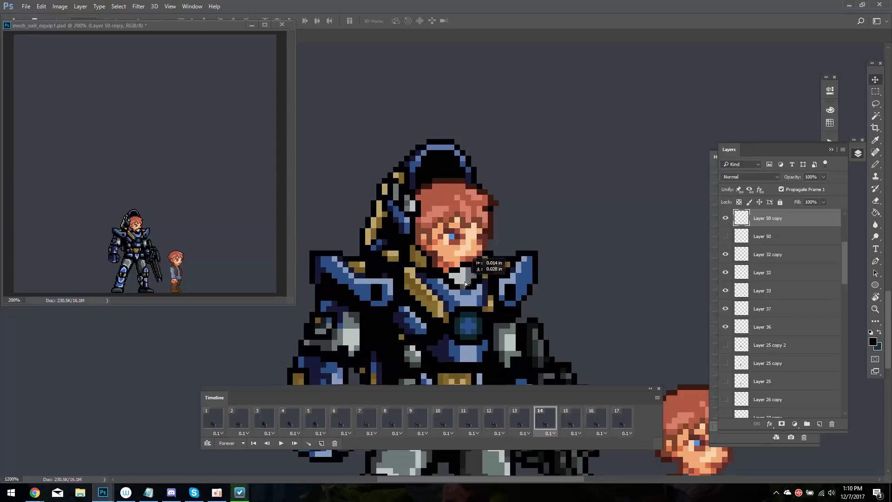
key(Right)
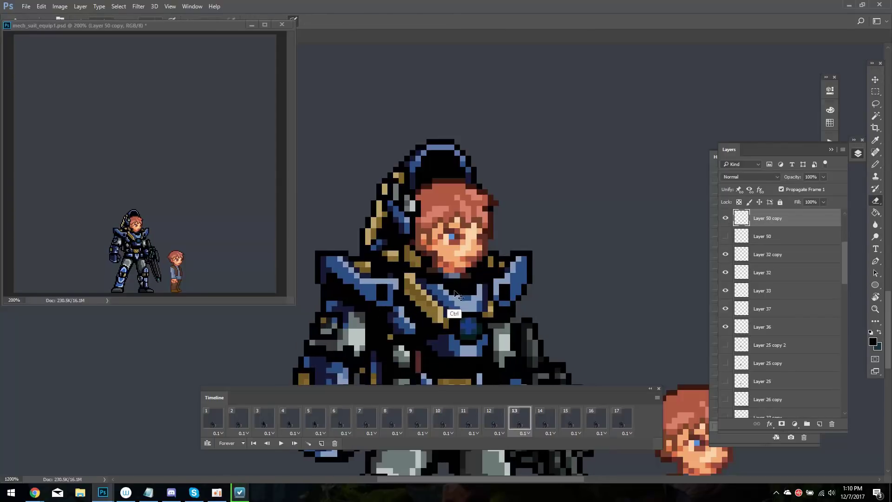
ctrl+click(476, 269)
click(321, 443)
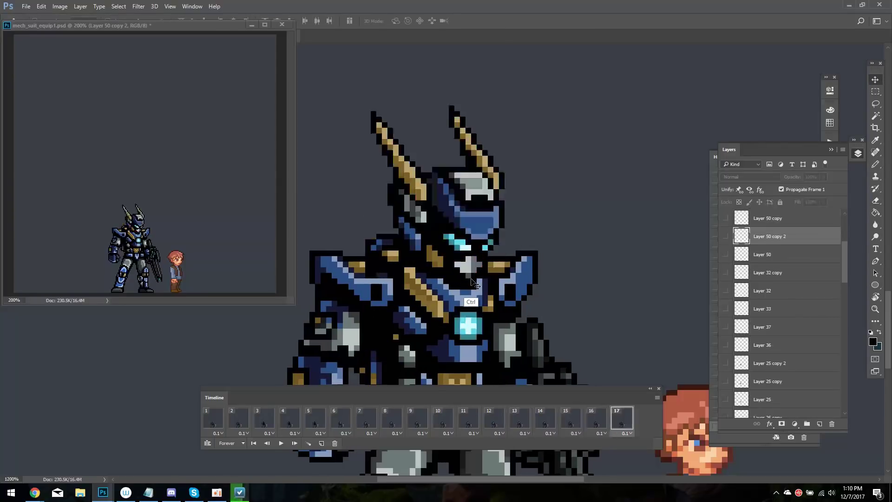
ctrl+click(446, 264)
key(Right)
key(Right)
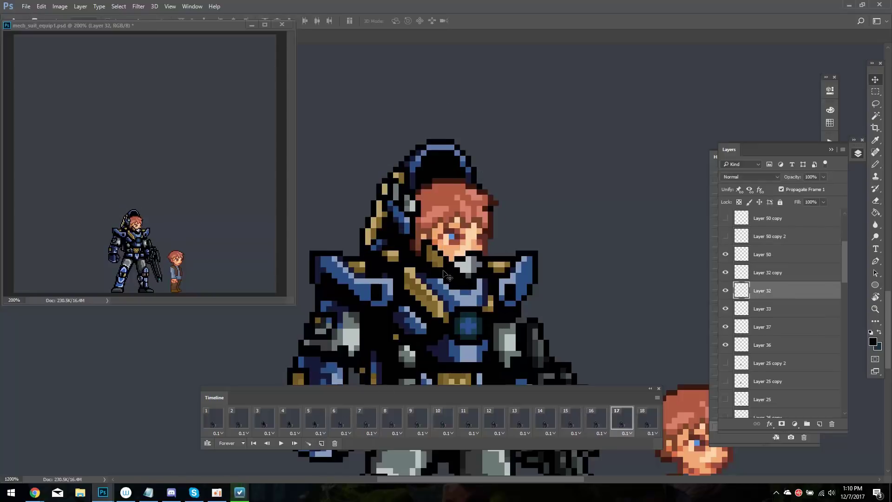
key(Left)
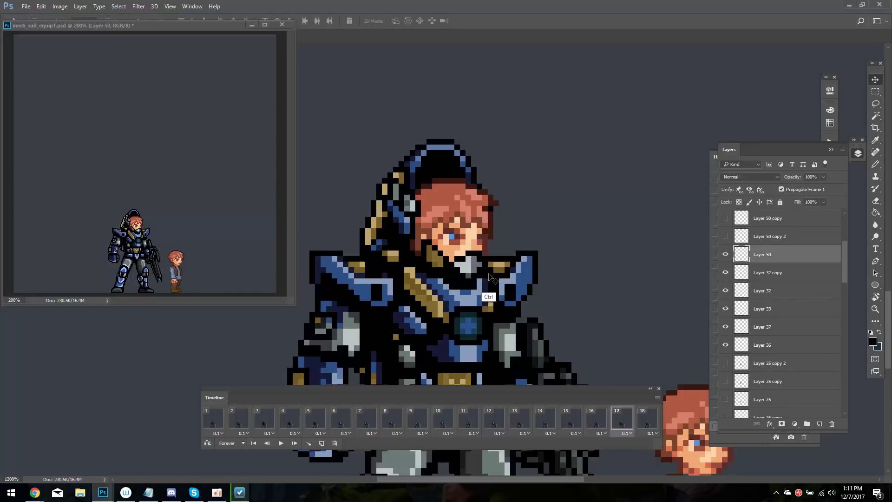
Sample the gold shoulder armour colour and step through frames 15–17
ctrl+click(502, 278)
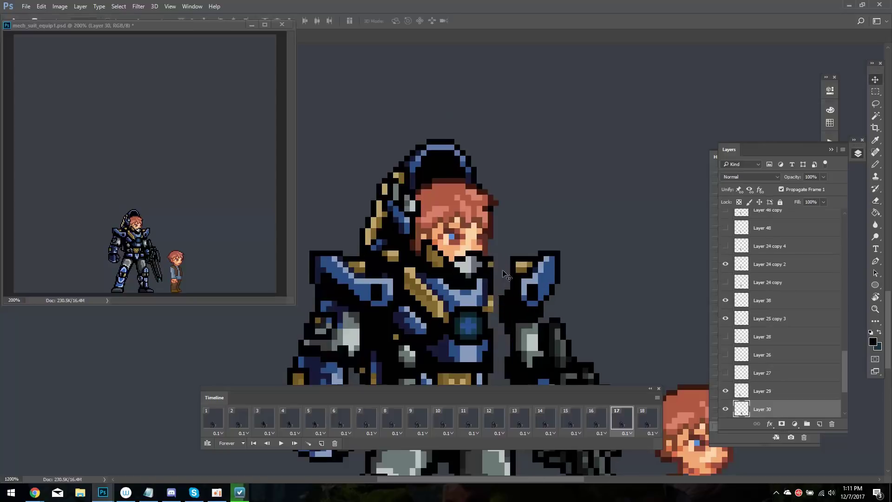
key(i)
click(494, 269)
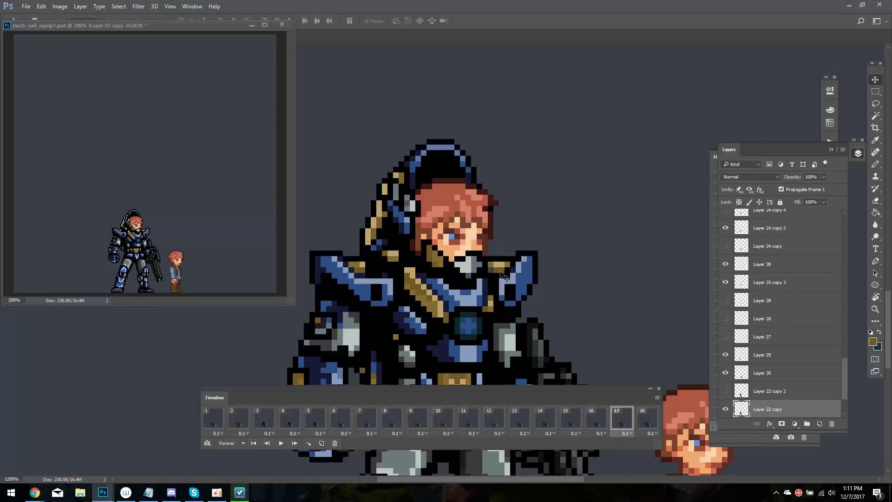
key(Right)
ctrl+click(486, 264)
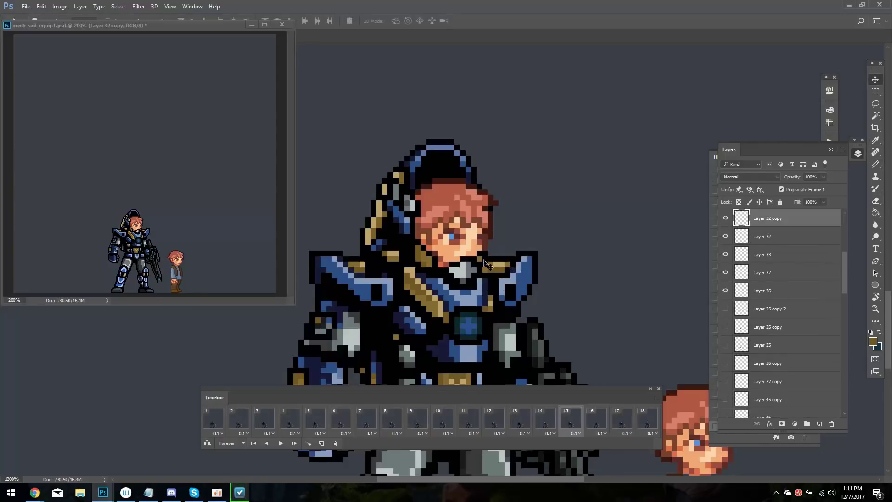
key(Right)
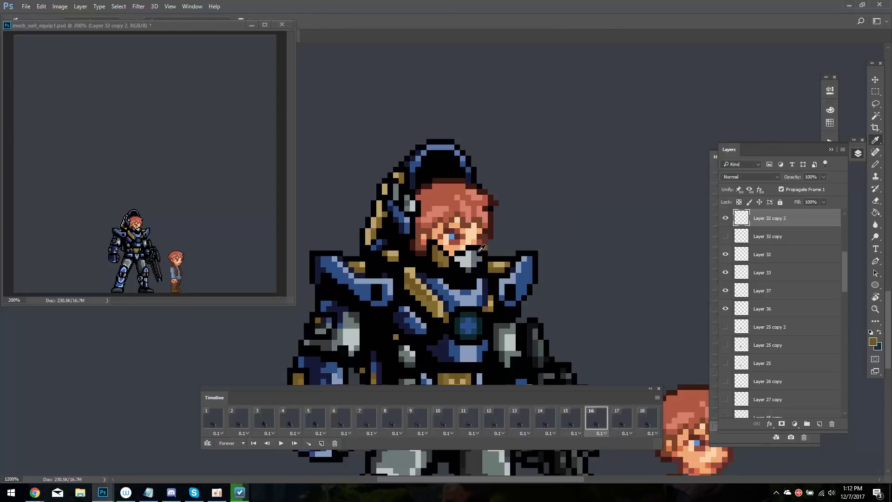
key(Right)
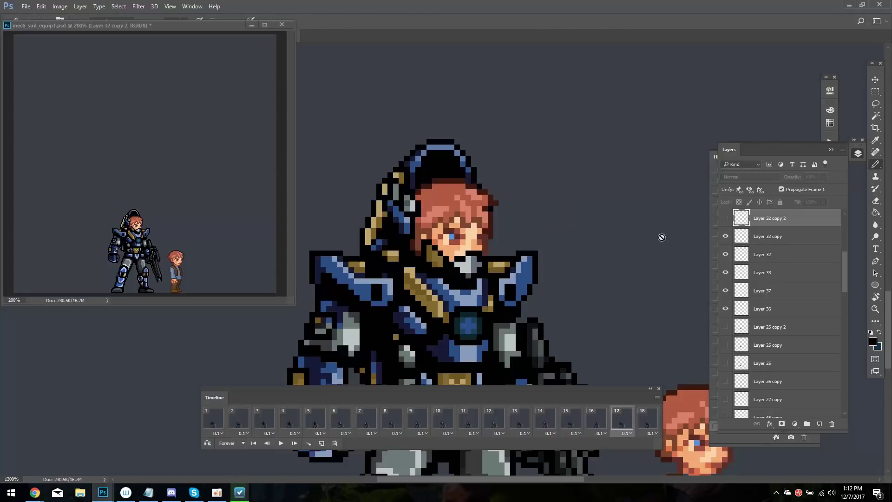
Undo the last change, preview the motion, and add another duplicate frame
key(ctrl+z)
key(ctrl+z)
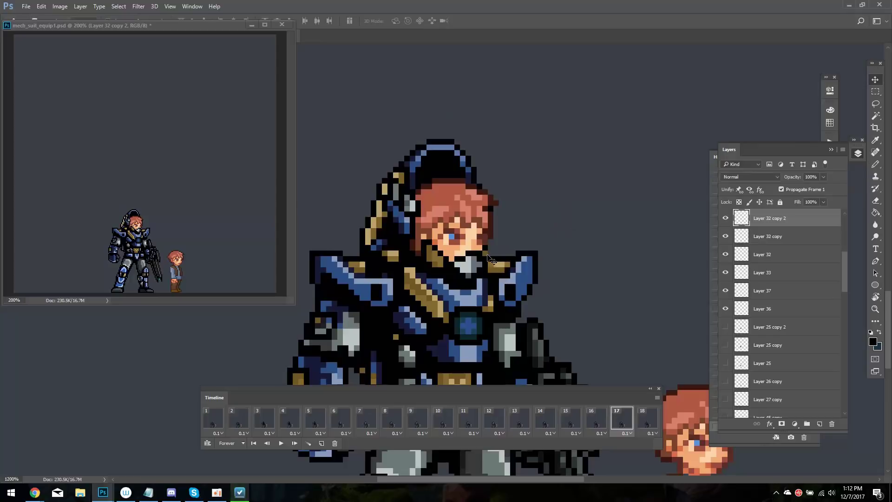
click(280, 443)
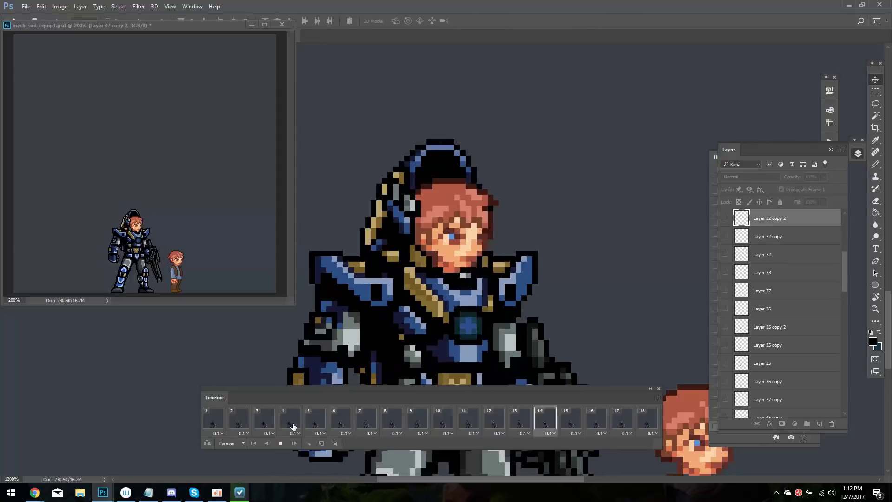
key(ctrl)
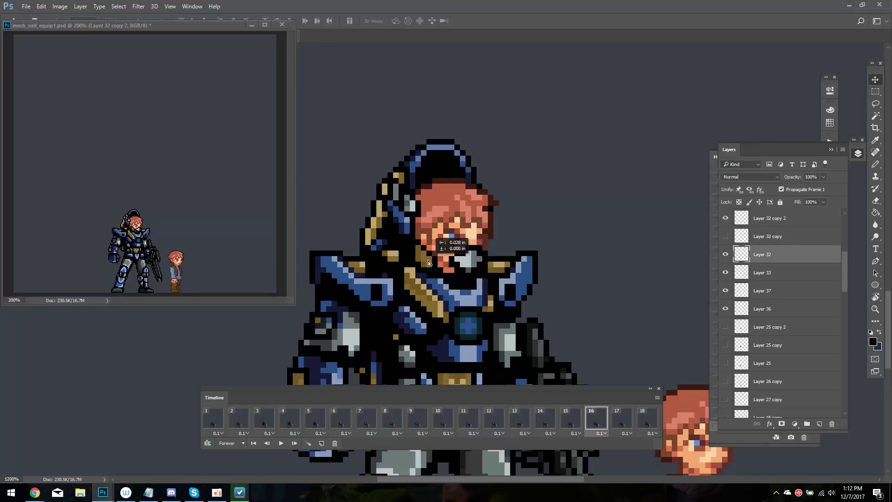
click(320, 442)
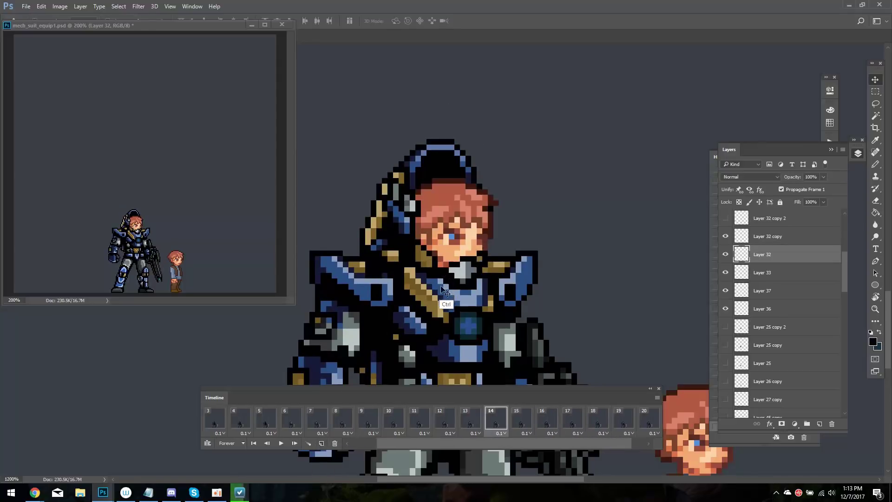
Play and stop the looping animation preview twice to review the motion
key(space)
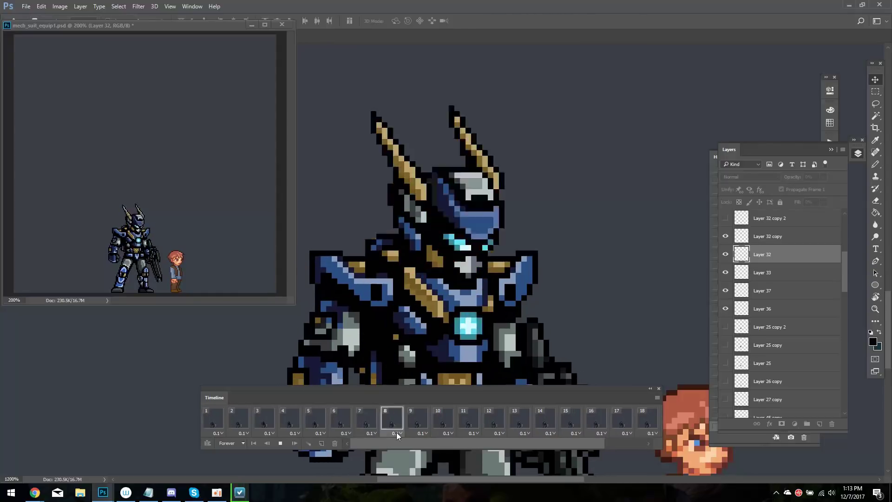
key(space)
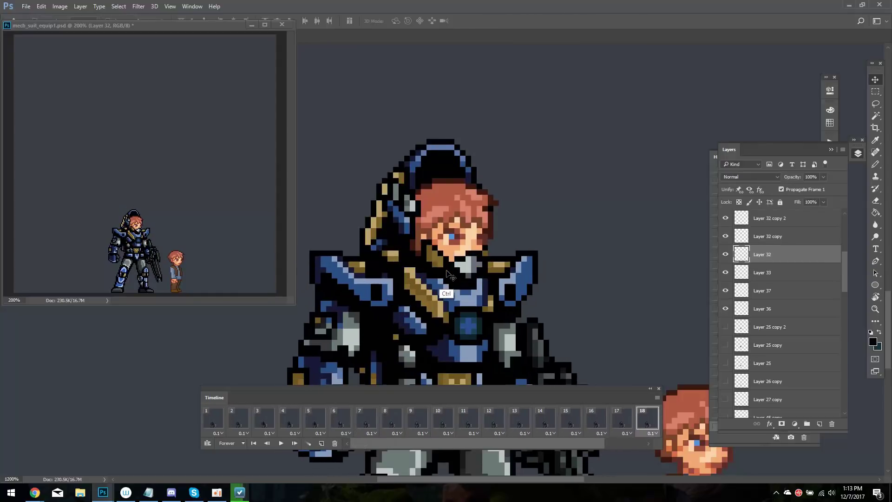
key(space)
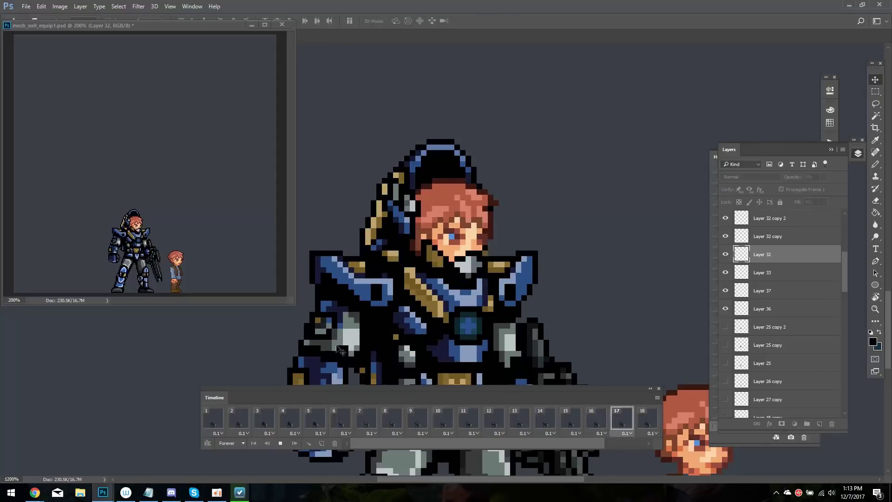
key(space)
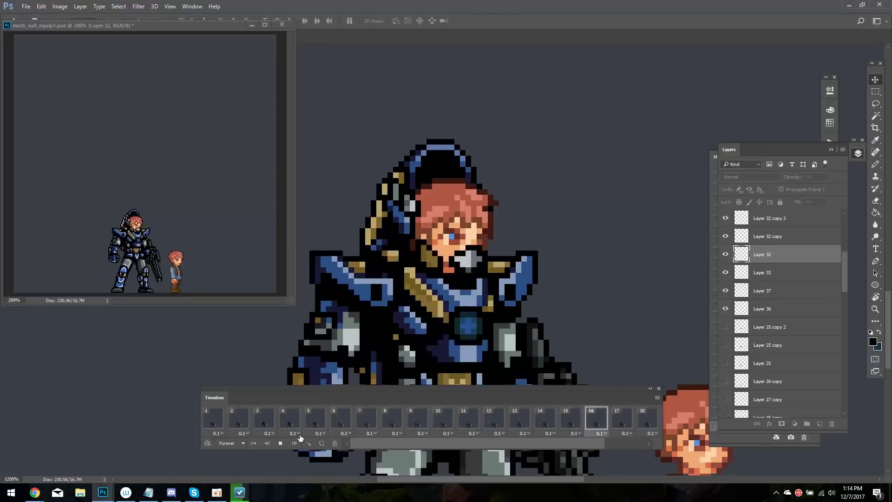
click(281, 443)
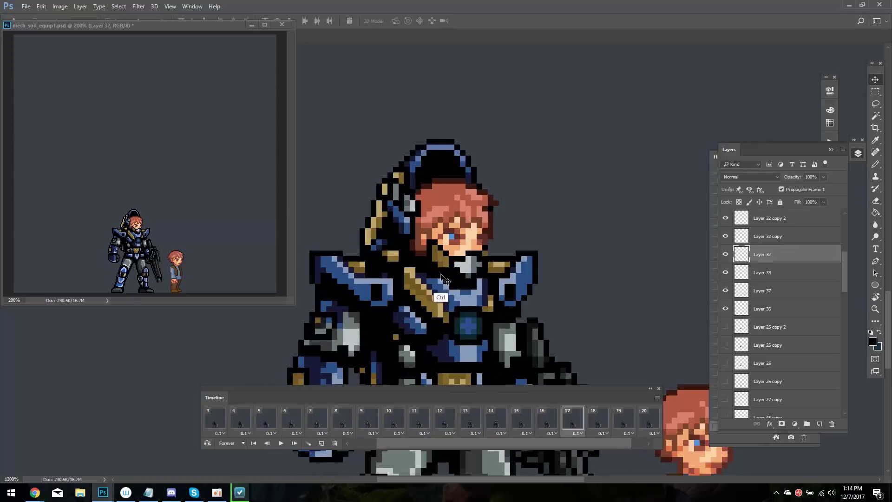
Select Layer 33 and flip back and forth between frames 13–15 to compare poses
key(Right)
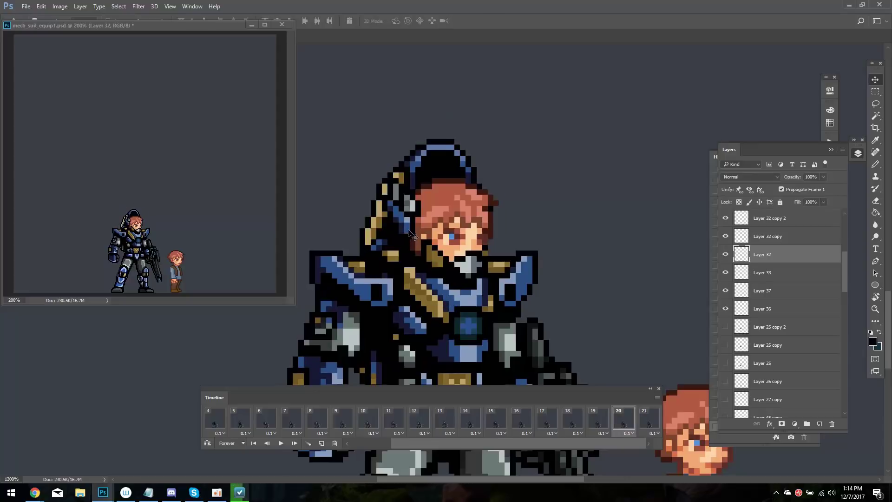
ctrl+click(417, 248)
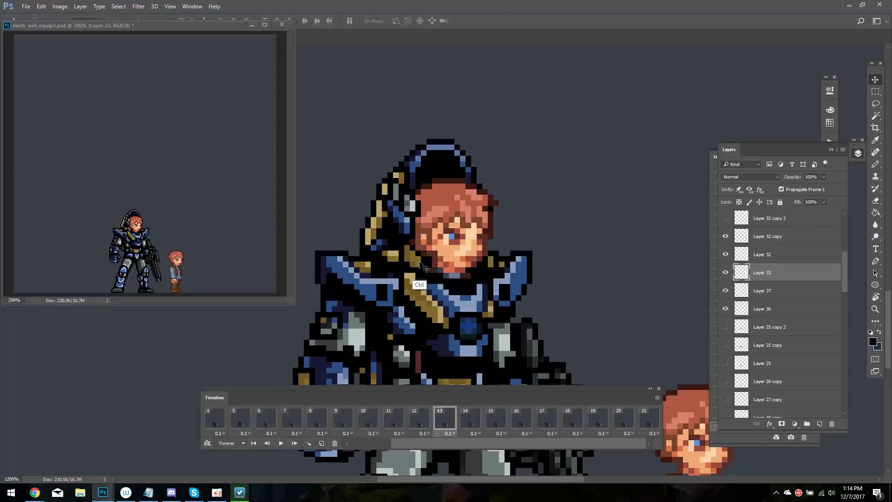
key(Left)
key(Left)
key(Left)
key(Left)
key(Right)
key(Left)
key(Left)
key(Right)
key(Left)
key(Right)
key(Right)
key(Left)
key(Right)
key(Right)
key(Right)
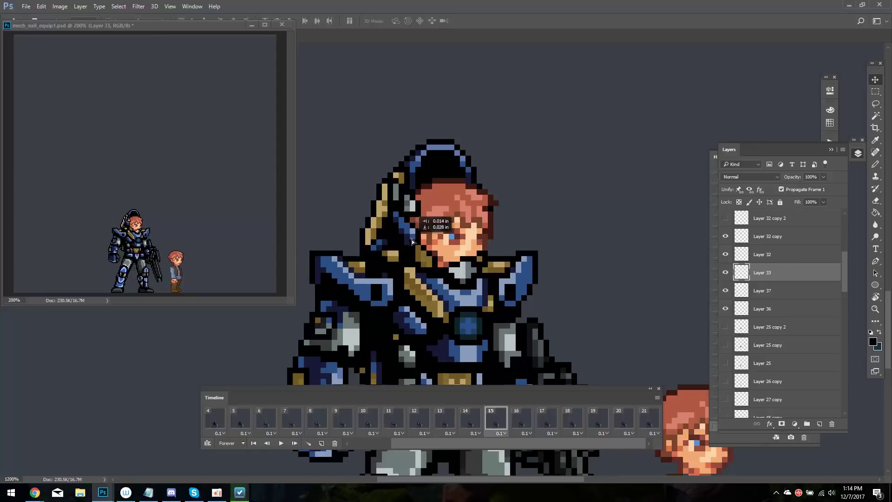
key(Left)
key(Right)
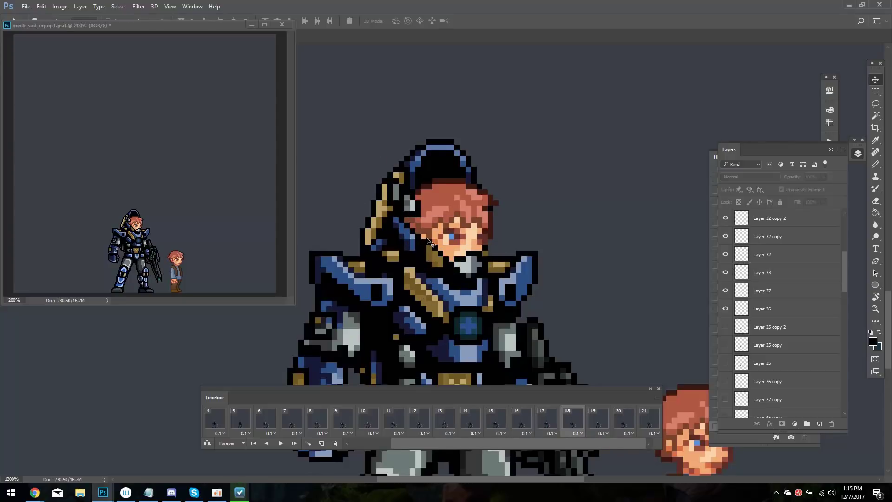
key(Left)
key(Left)
key(Left)
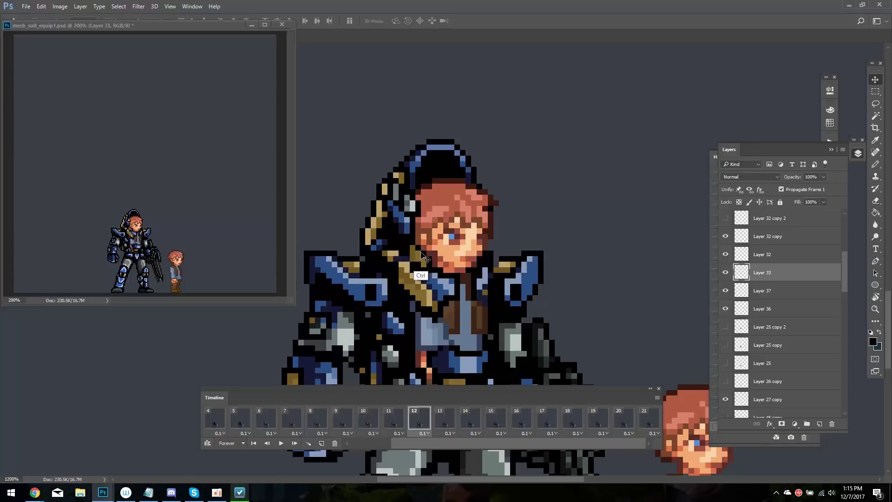
key(Left)
key(Right)
key(Right)
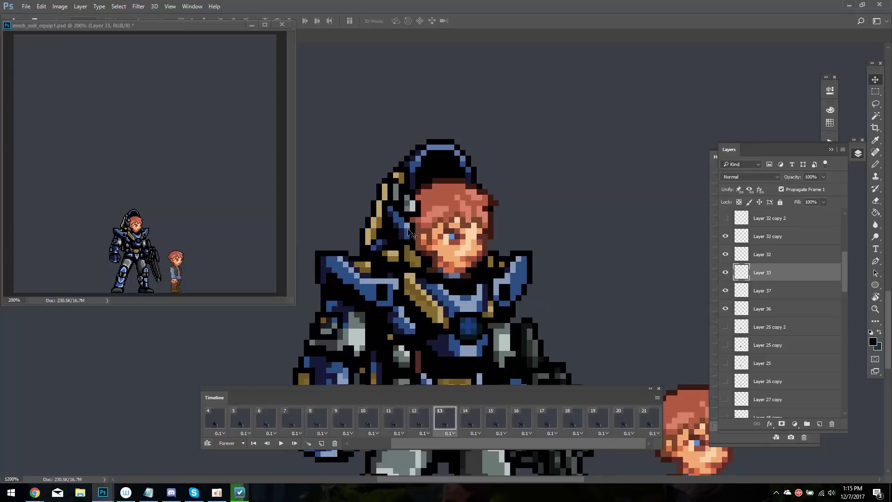
key(Right)
Dismiss the layer context menu, advance a frame, and undo the last hair-pixel change
key(ctrl)
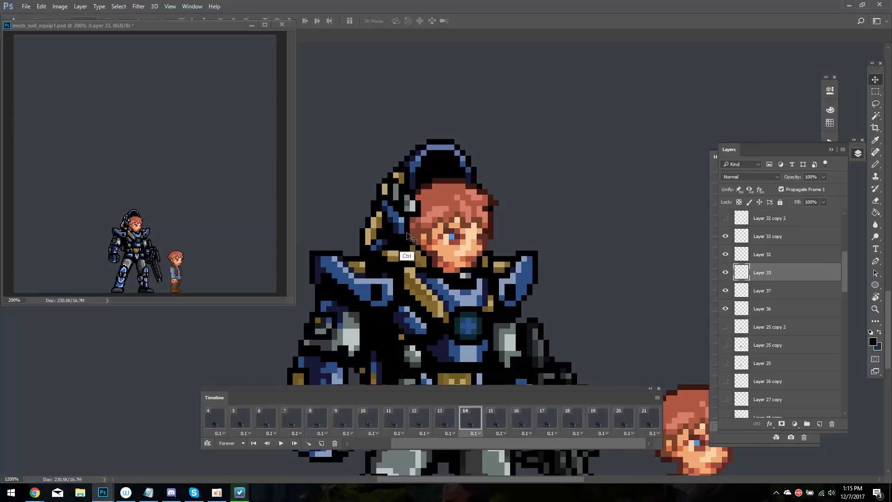
right_click(409, 239)
key(Escape)
key(Right)
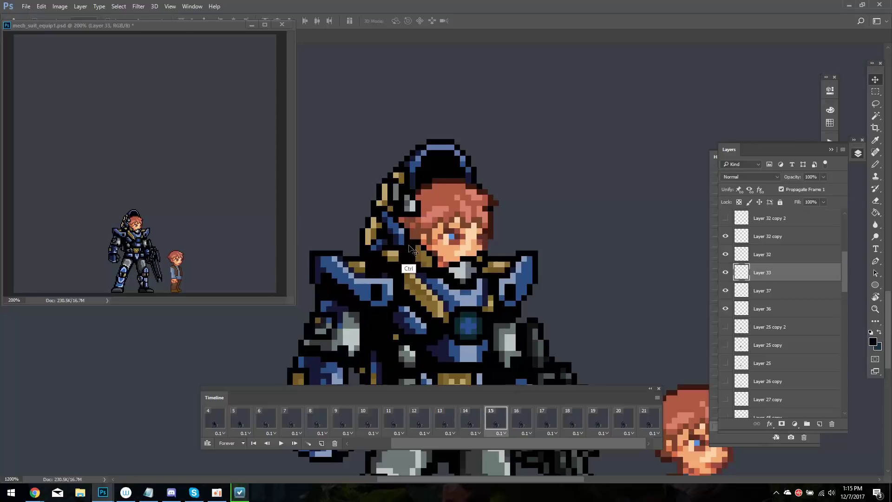
key(ctrl+z)
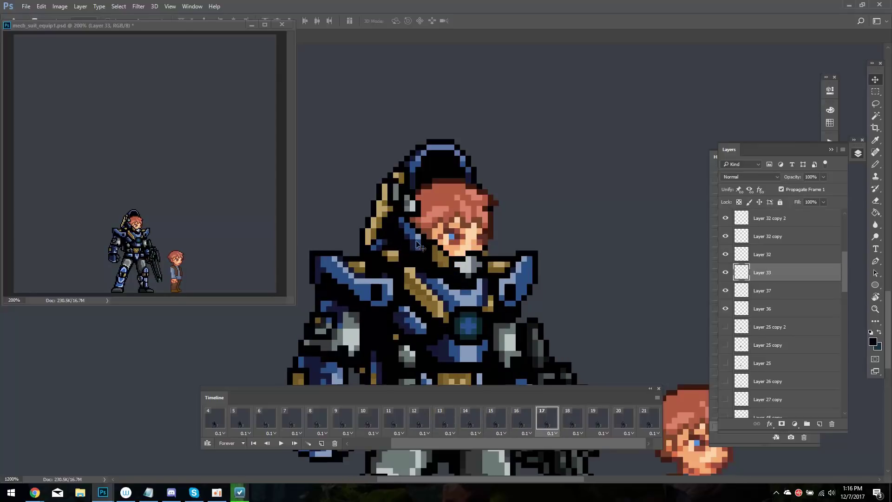
Replay the animation, stop it, and land back on frame 20
click(281, 443)
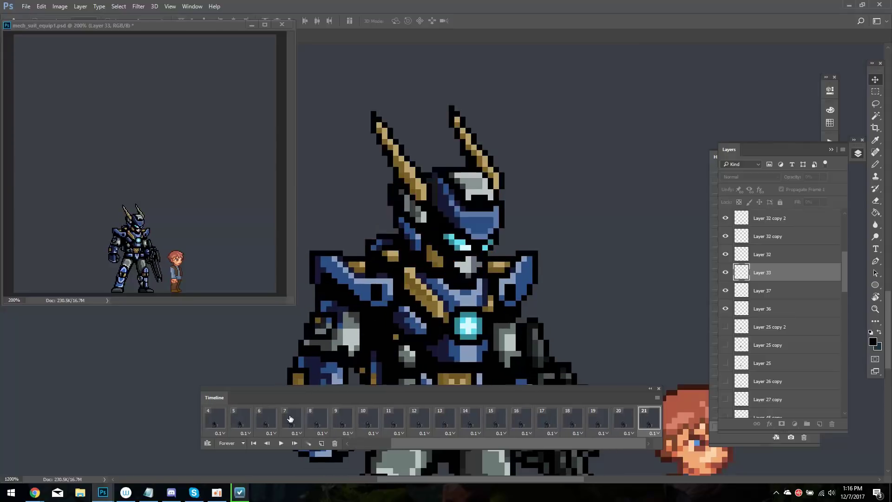
key(space)
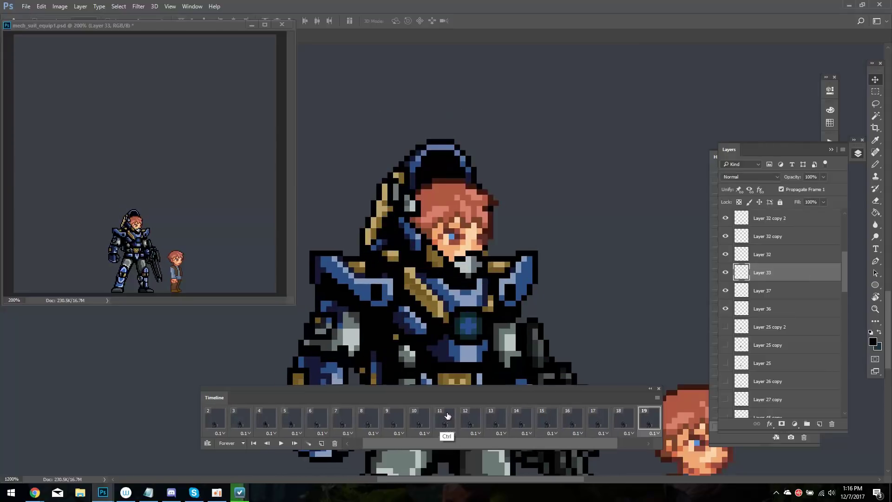
key(Left)
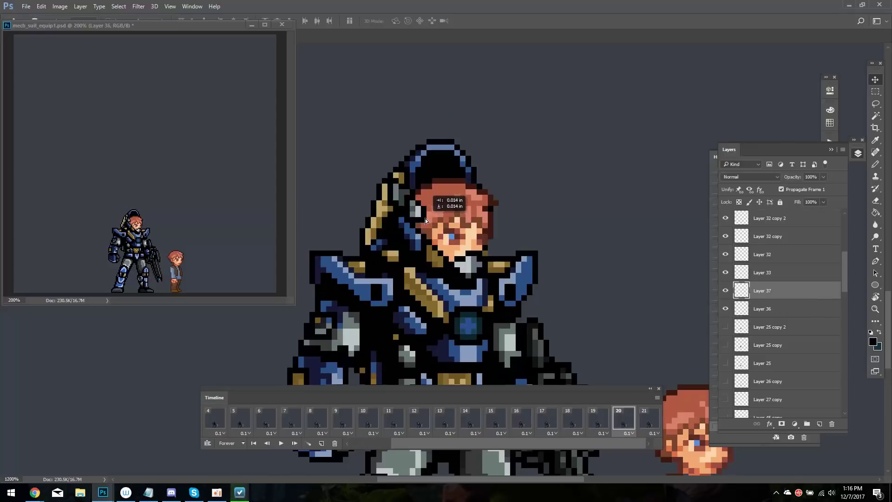
Nudge the pilot's head up-left and shift the gray headphone pixels, comparing frames 13–19
key(Left)
key(Up)
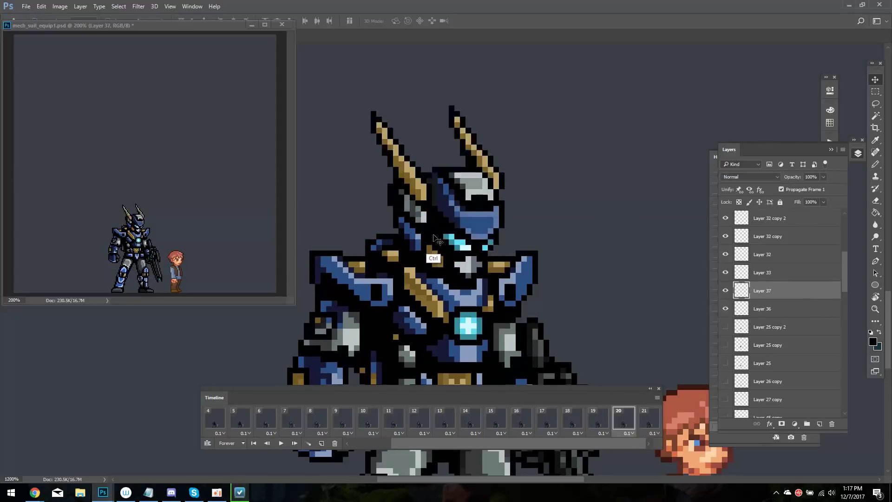
key(Left)
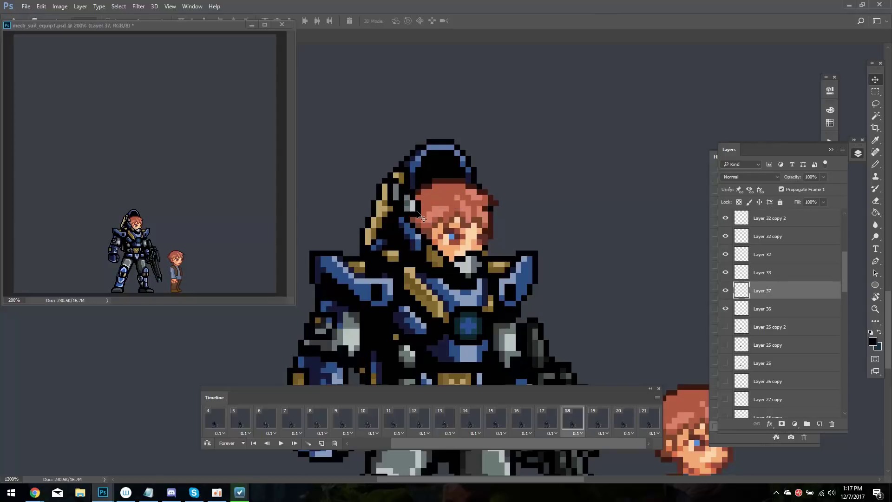
key(Left)
key(Left)
key(Left)
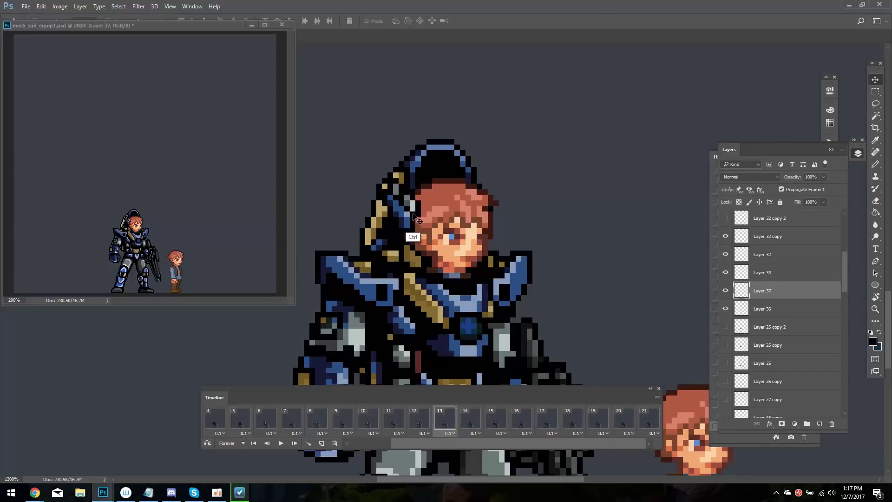
key(Left)
key(Left)
key(Right)
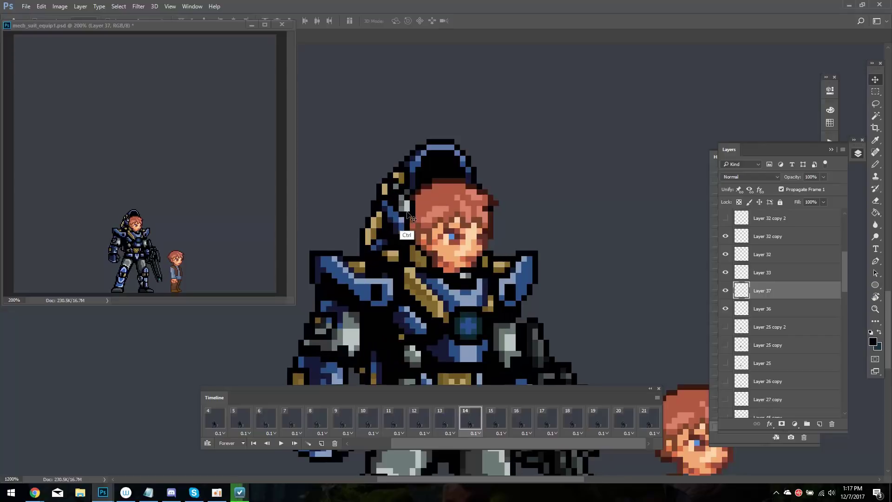
key(Right)
key(Left)
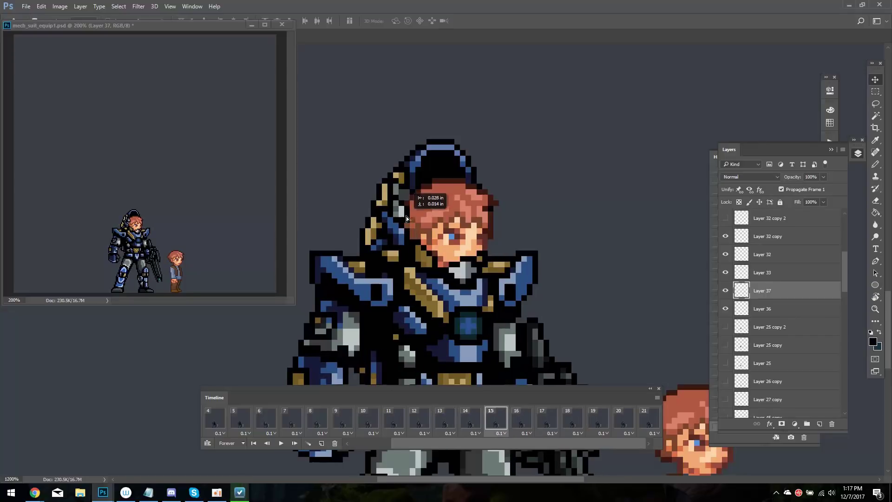
drag(406, 216, 409, 215)
Preview the animation, check the frame delay list, and hide Layer 37's headphone piece
key(Right)
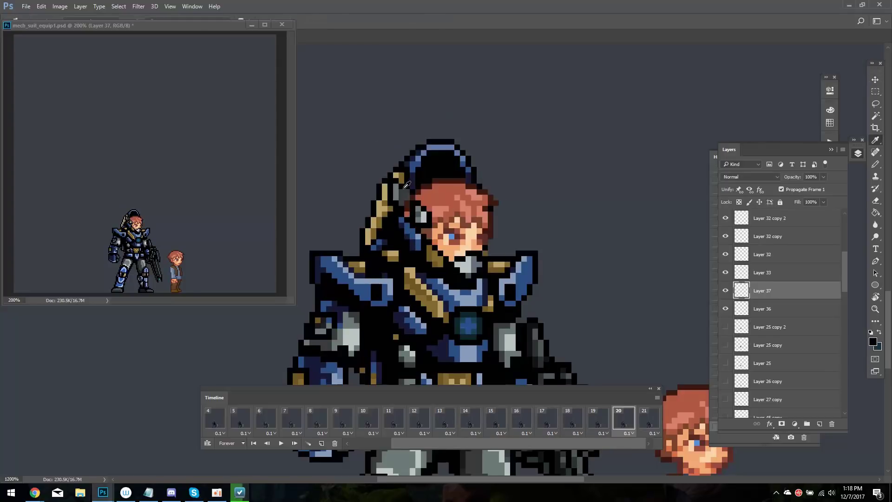
click(762, 309)
key(b)
click(280, 442)
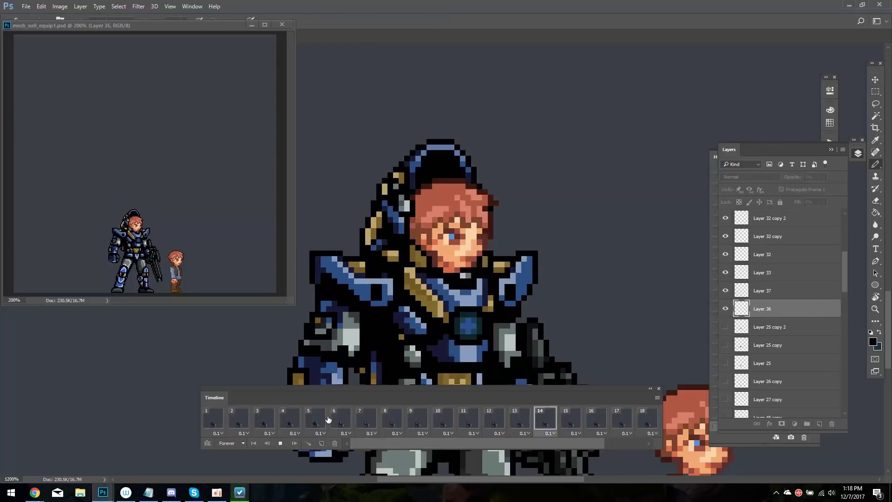
click(390, 434)
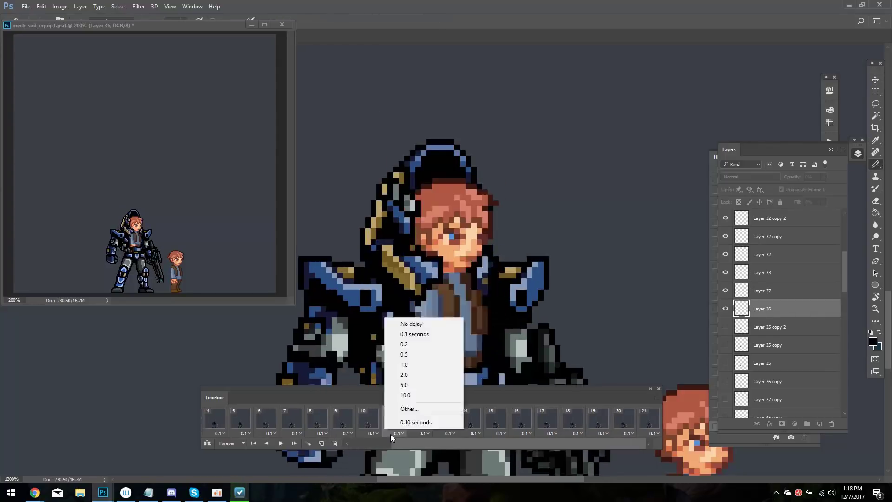
key(space)
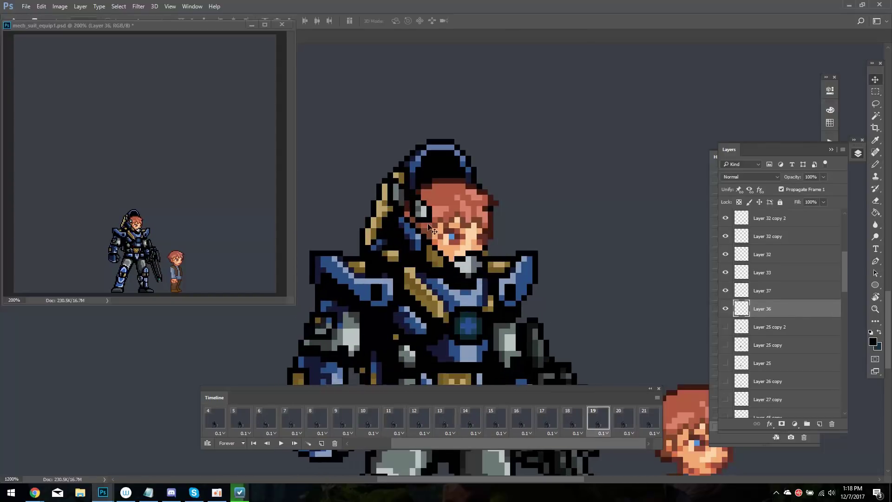
ctrl+click(428, 226)
click(725, 290)
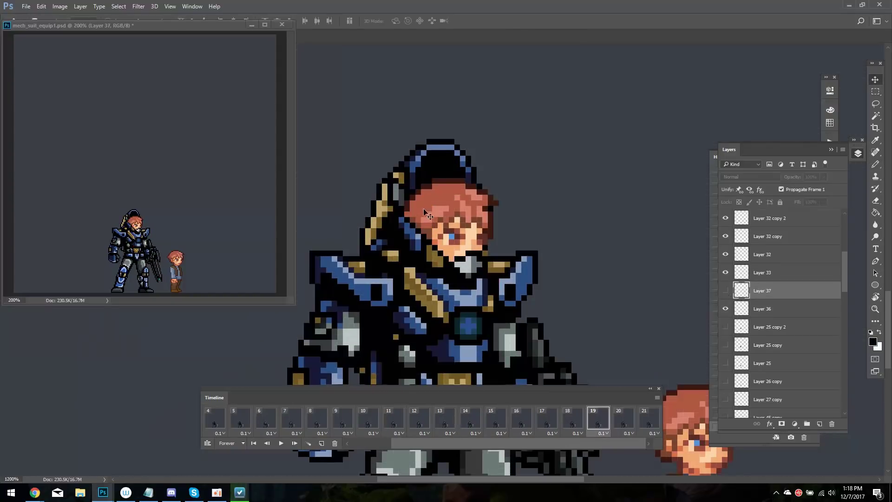
key(Right)
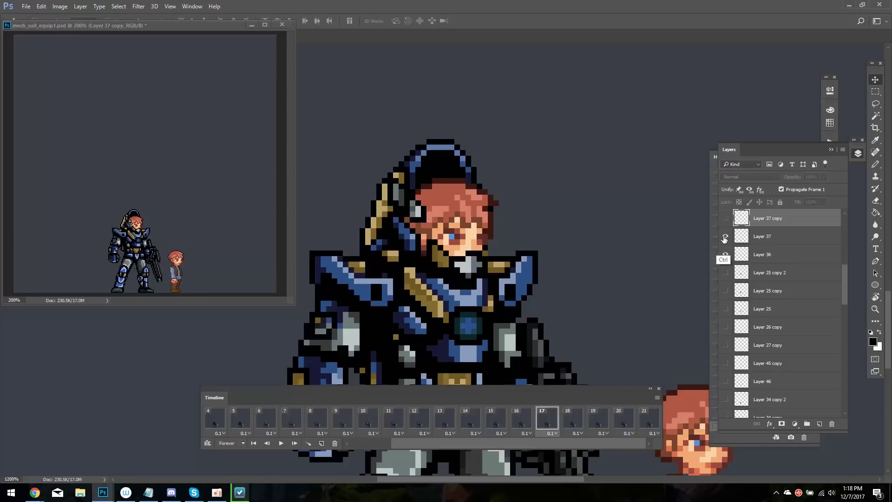
Select Layer 37 on frame 18, preview the animation, and step to frame 17
key(Left)
ctrl+click(425, 225)
key(space)
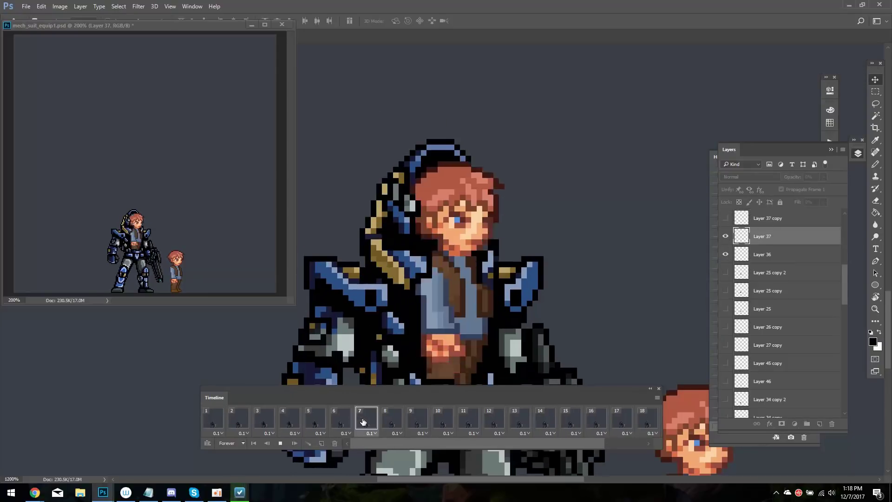
key(space)
key(Right)
key(Right)
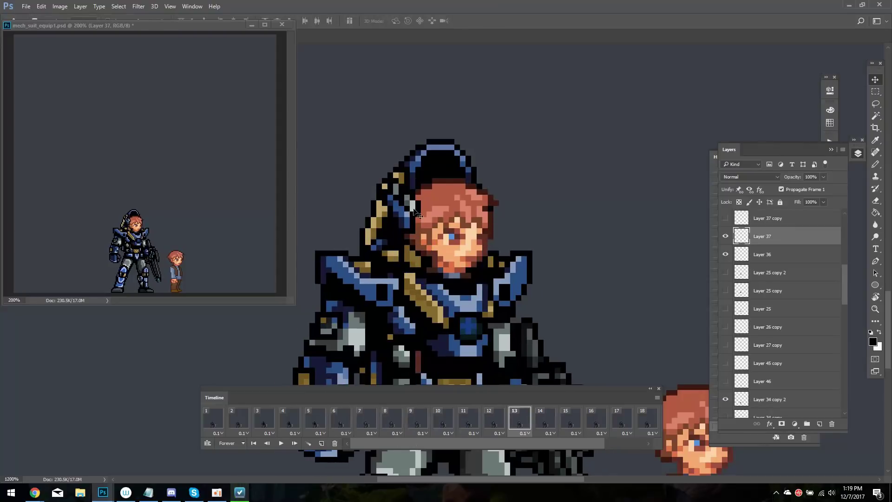
key(Right)
key(Right)
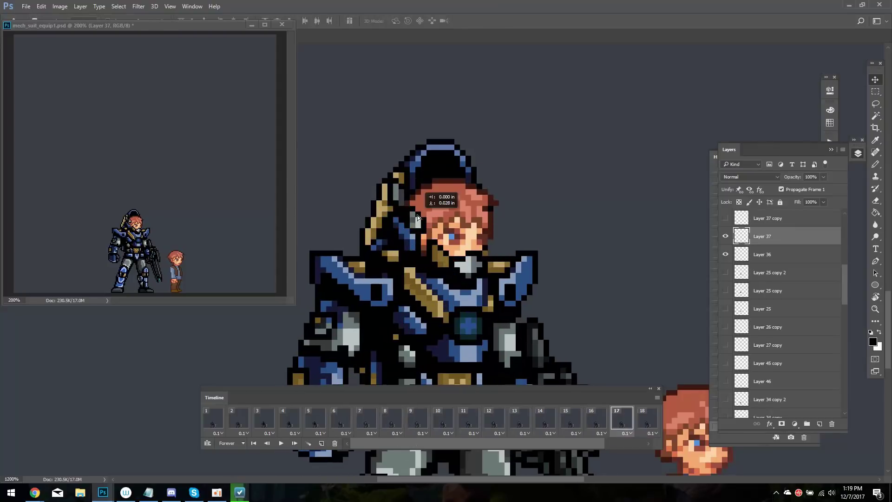
key(Right)
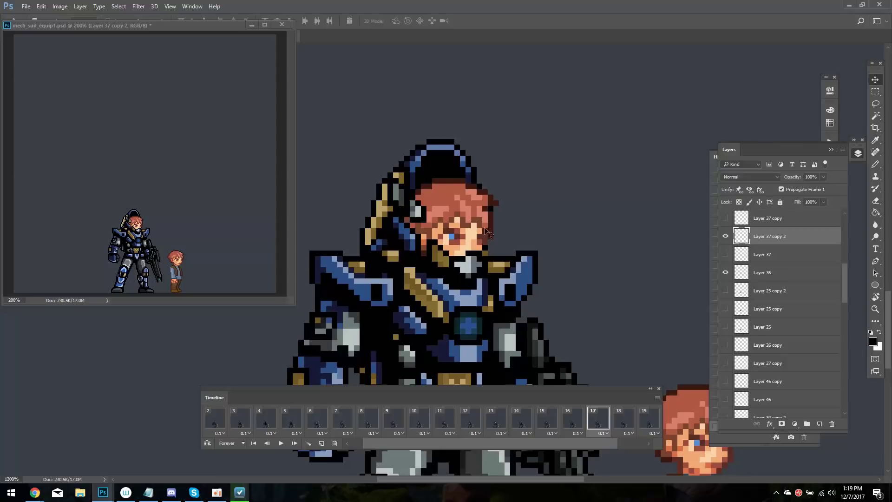
Clear the selection and replay the preview from frame 16
key(l)
key(ctrl+d)
key(Left)
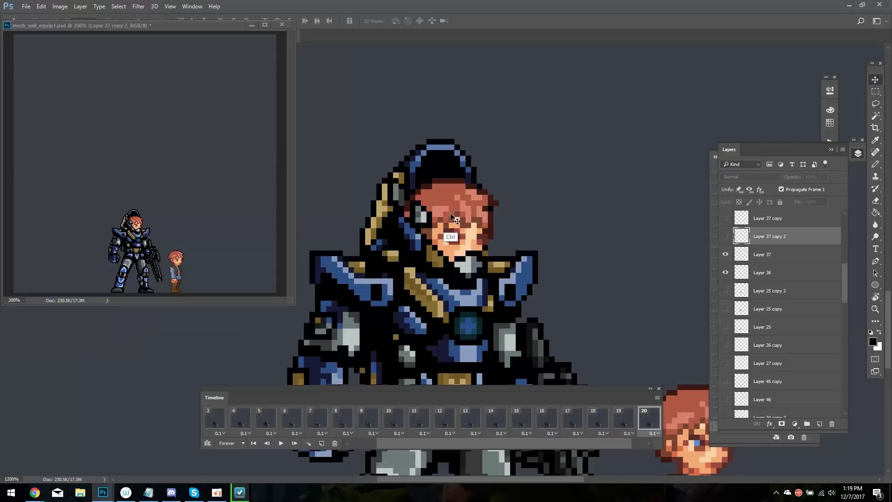
key(space)
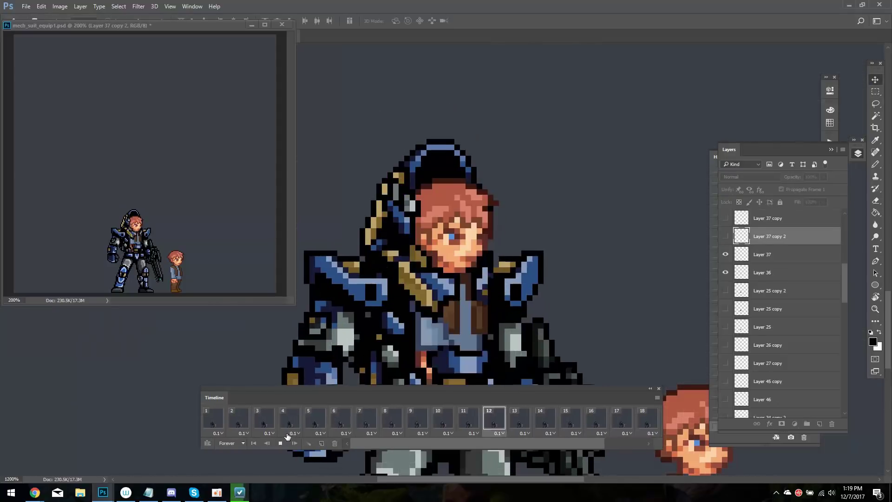
key(space)
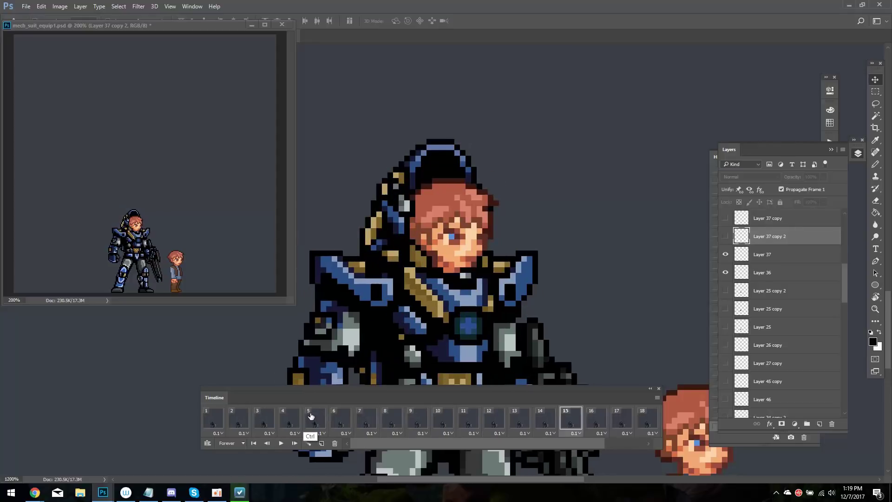
key(Right)
Assign Layer 37 and Layer 37 copy as working layers across frames 17–19
ctrl+click(426, 220)
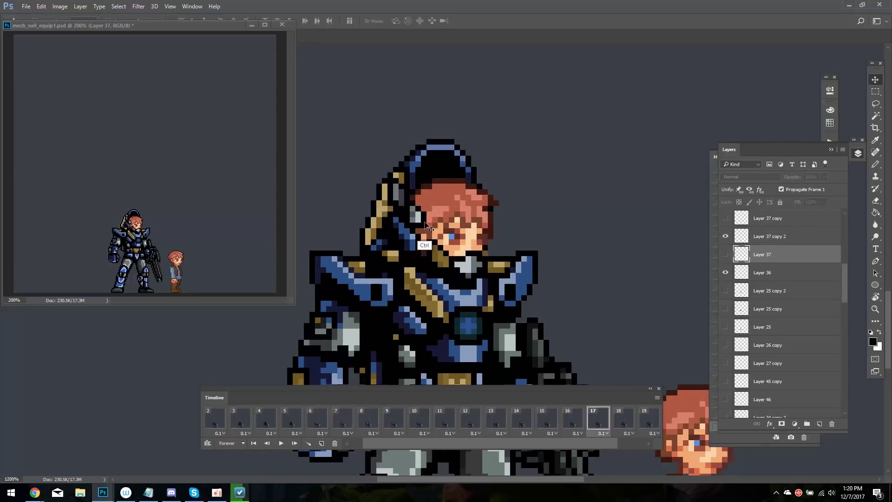
key(Right)
ctrl+click(426, 224)
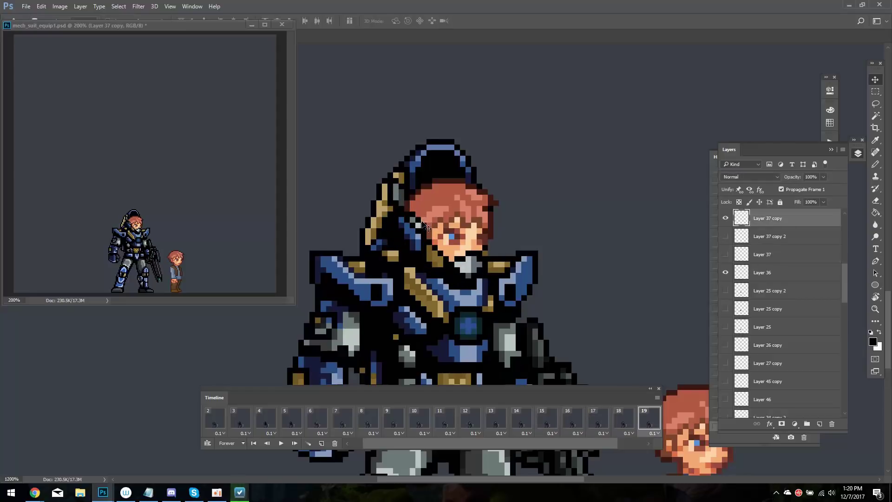
key(Left)
ctrl+click(418, 227)
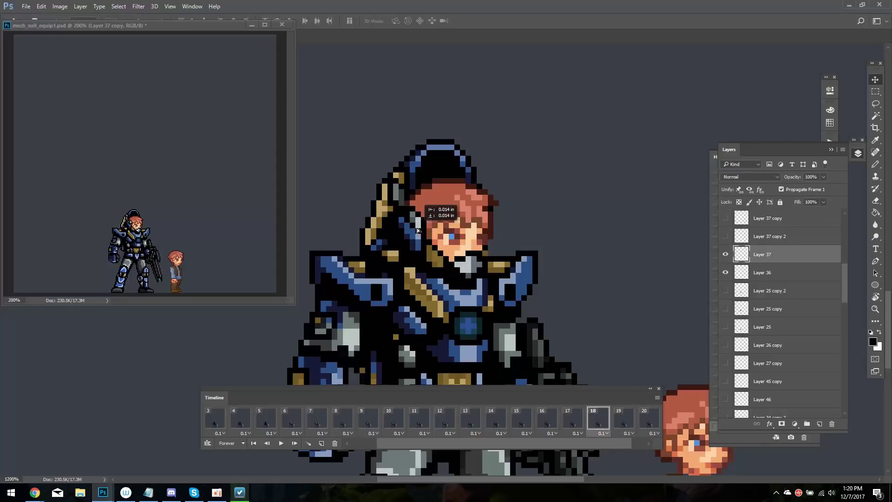
key(Left)
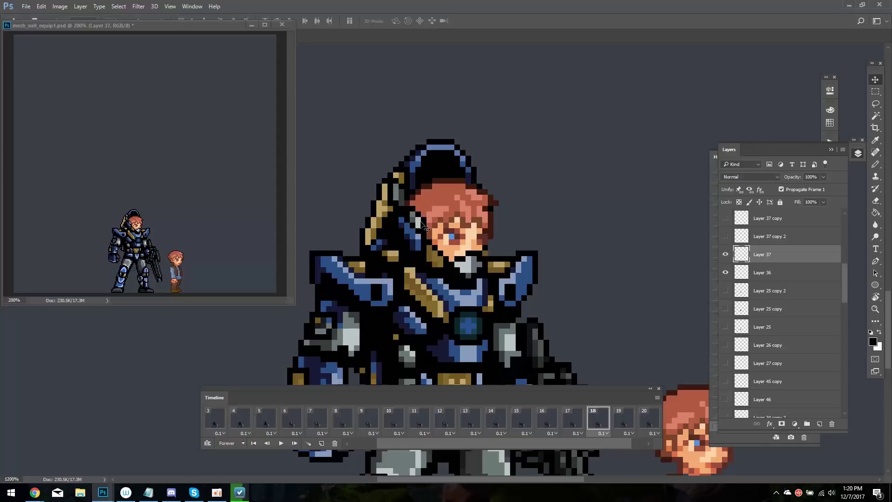
Drag the pilot's head copy into its new position on frame 17 and preview it
click(280, 443)
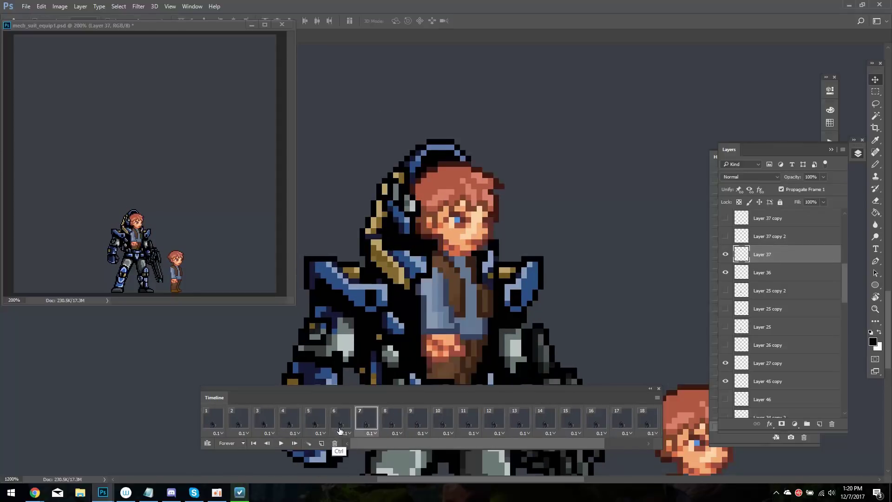
key(space)
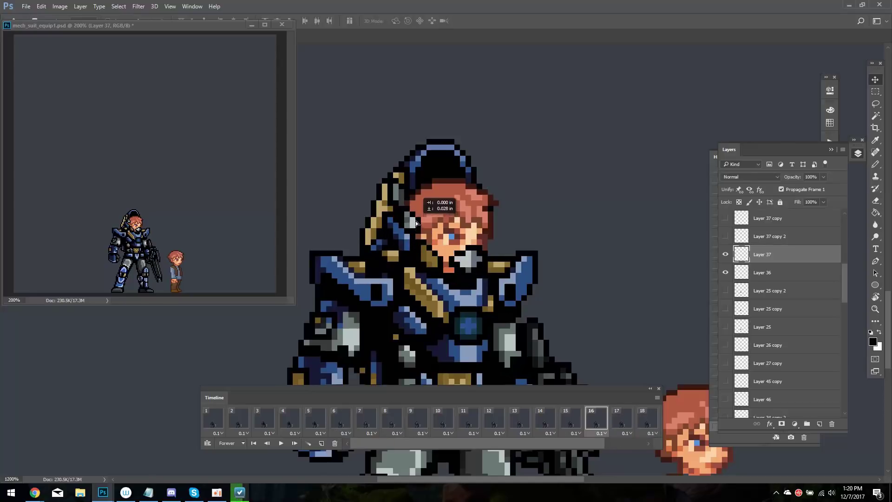
drag(414, 221, 409, 215)
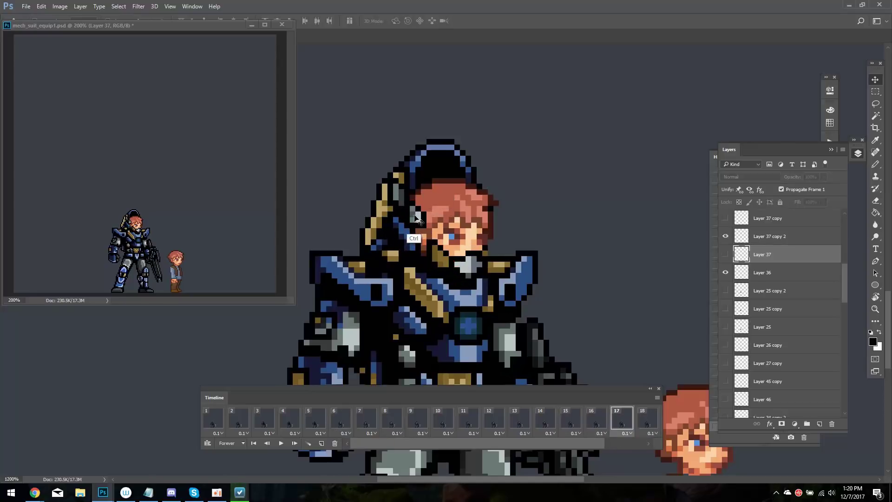
ctrl+click(427, 228)
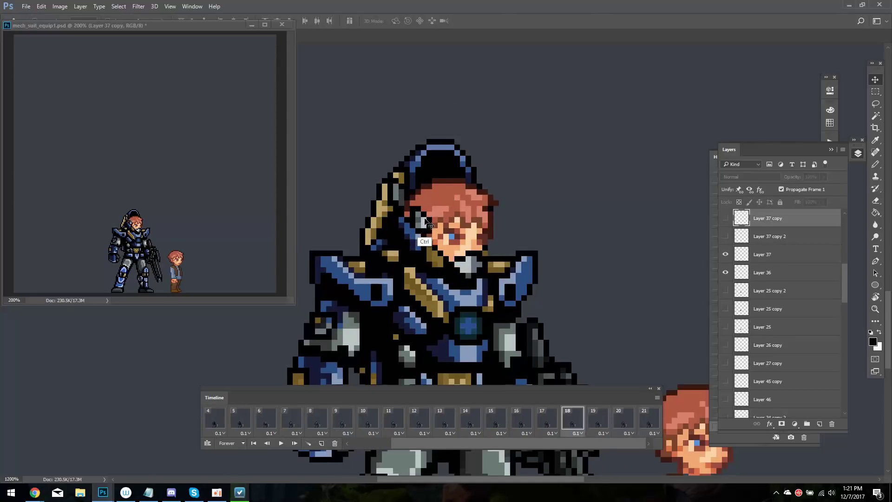
key(space)
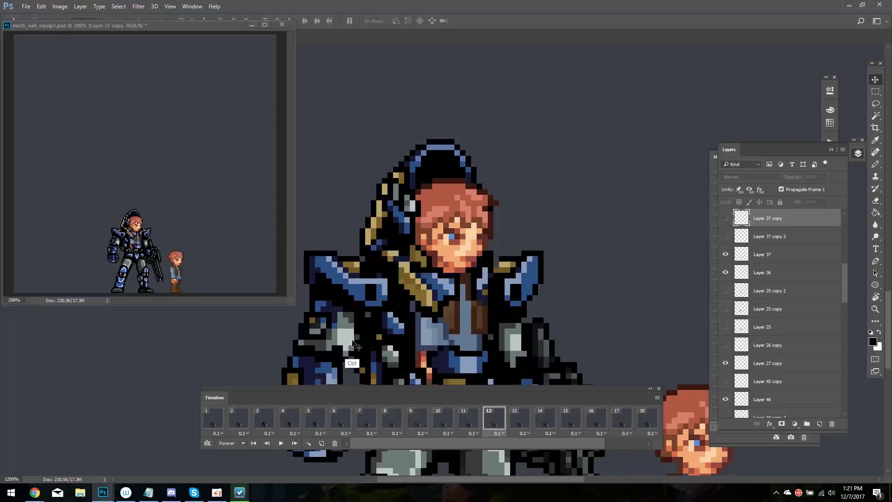
key(space)
Compare the frames around frame 20 and ready Layer 22 with the Pencil
ctrl+click(410, 205)
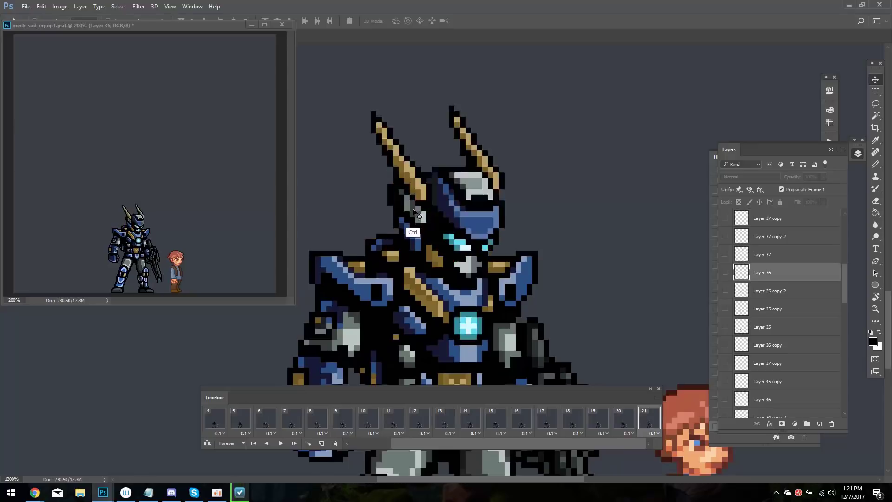
key(comma)
key(period)
key(comma)
key(b)
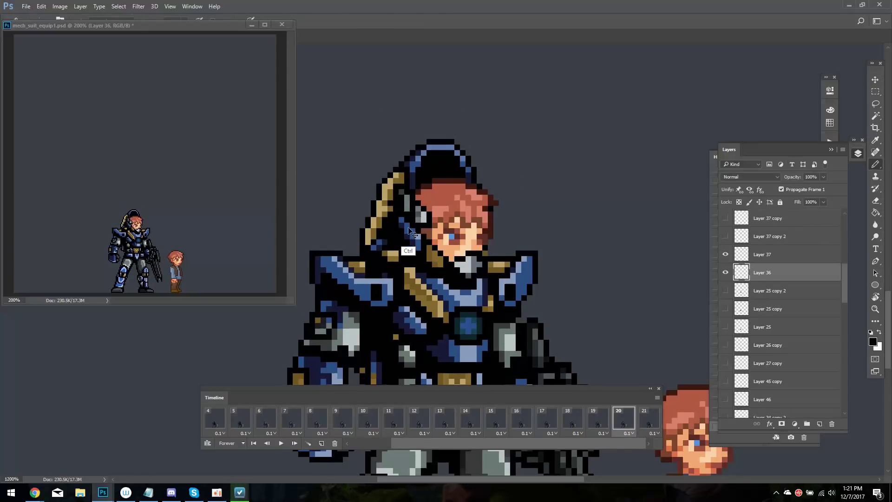
ctrl+click(408, 234)
Move Layer 37 copy above Layer 50 and Layer 36 just below Layer 50 copy 2
key(i)
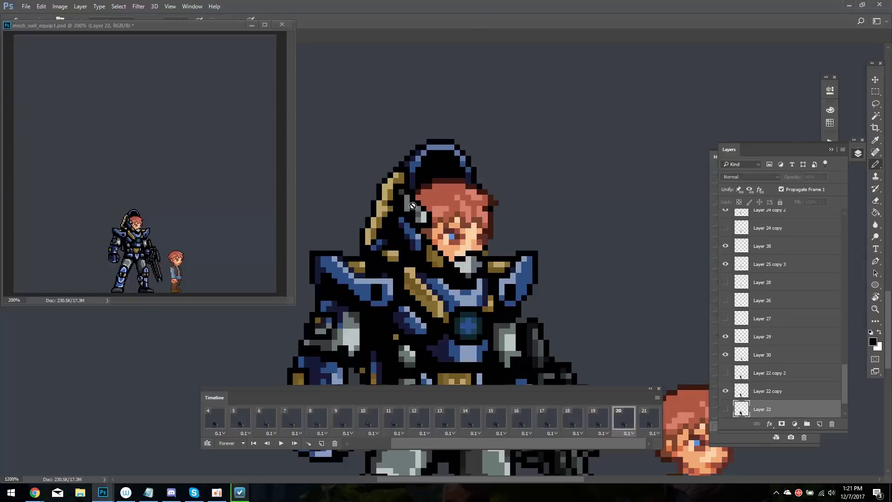
ctrl+click(413, 205)
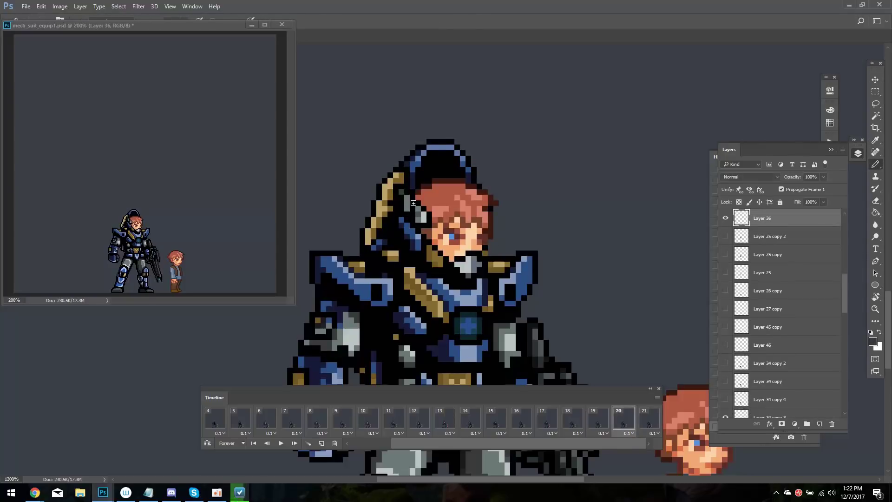
scroll(843, 282, up, 3)
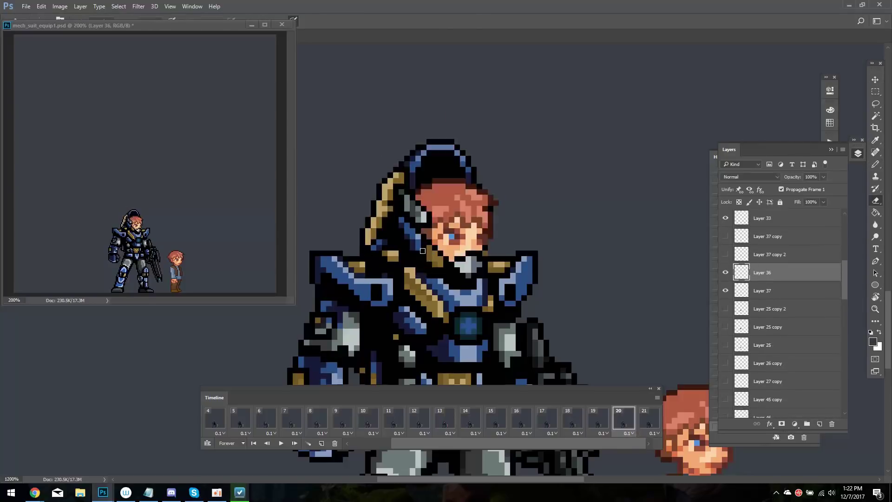
ctrl+click(420, 222)
drag(743, 232, 770, 237)
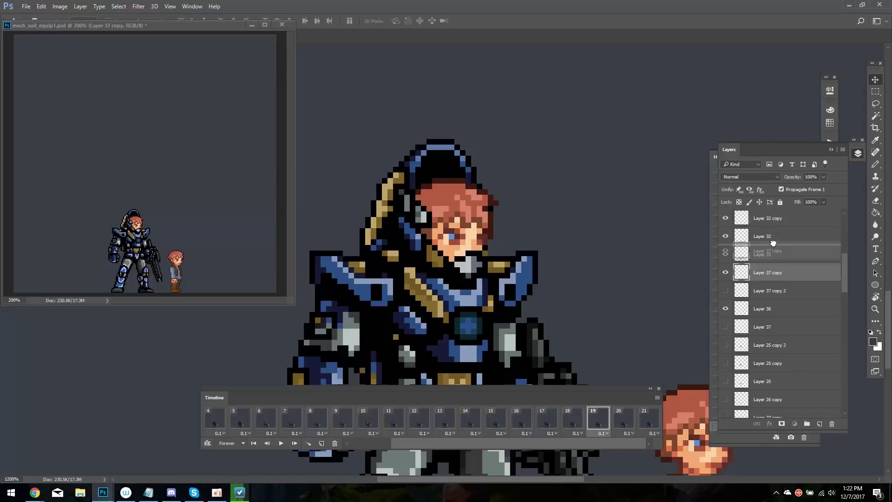
drag(761, 348, 721, 236)
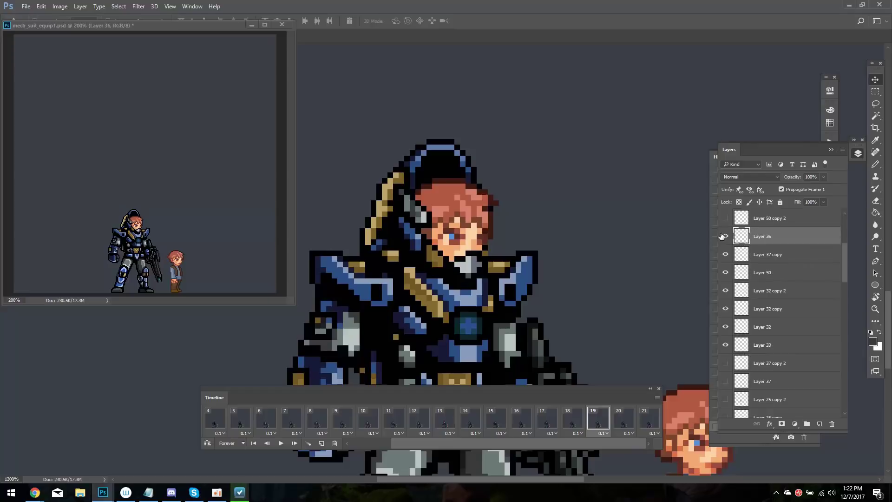
Add Layer 51 and nudge Layer 36's hood pixels into place on frame 12
key(Left)
key(Left)
key(Left)
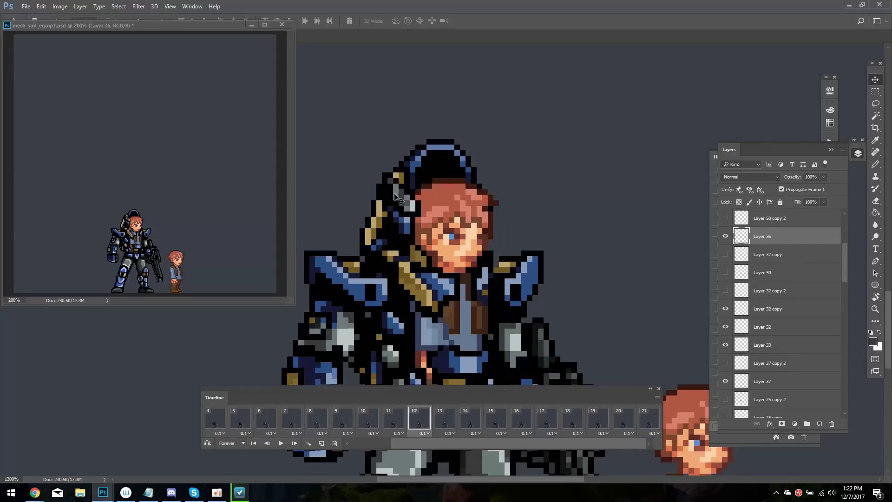
key(Right)
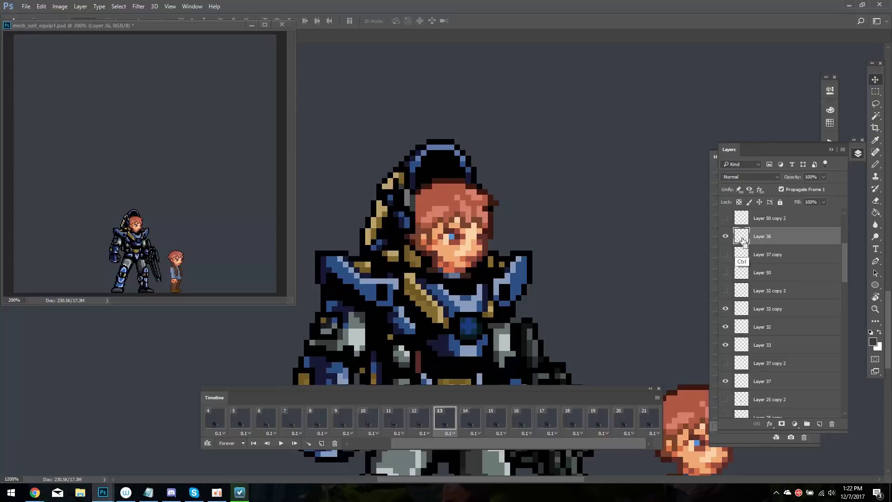
drag(742, 240, 759, 404)
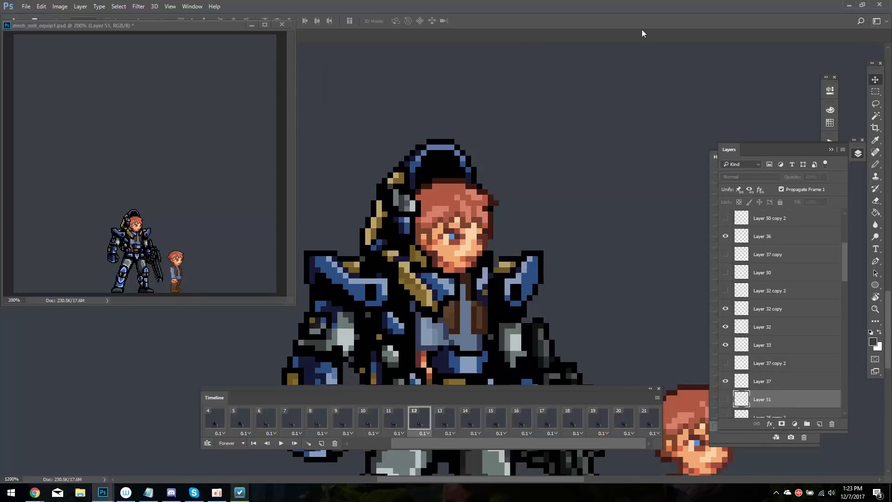
key(Left)
drag(391, 192, 392, 176)
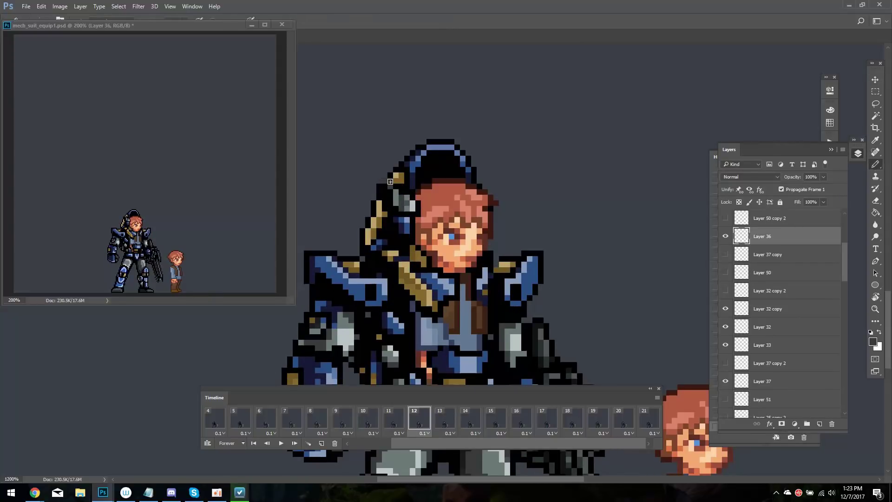
Add Layer 52 and duplicate Layer 36, placing the copy below Layer 37, on frames 14–16
key(Right)
key(Right)
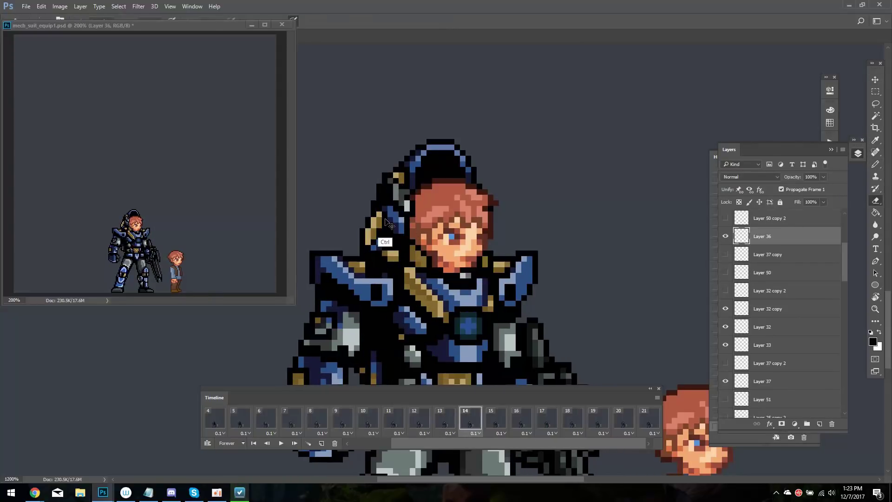
key(Right)
key(Right)
key(Right)
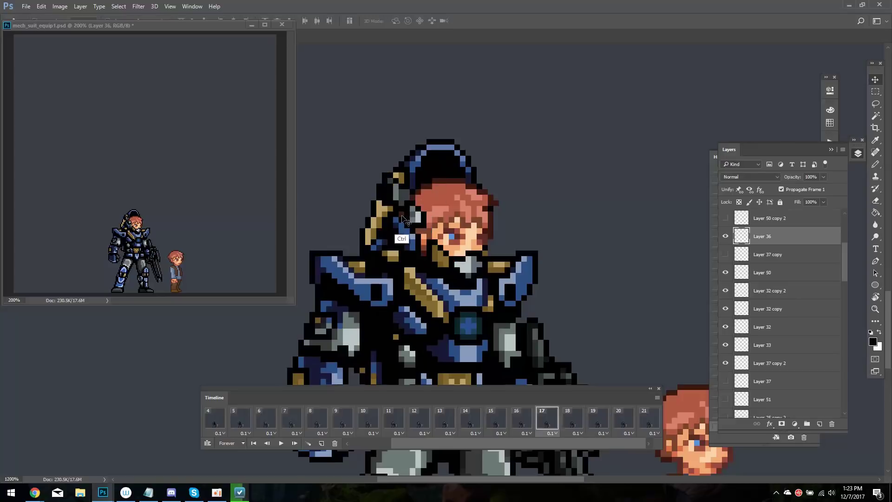
key(Left)
key(Left)
key(Left)
key(Right)
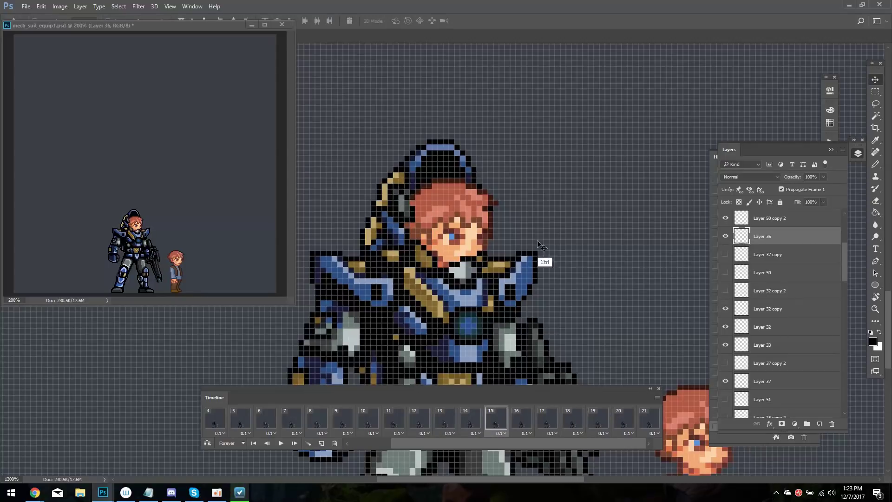
key(ctrl+shift+alt+n)
key(Left)
ctrl+click(402, 202)
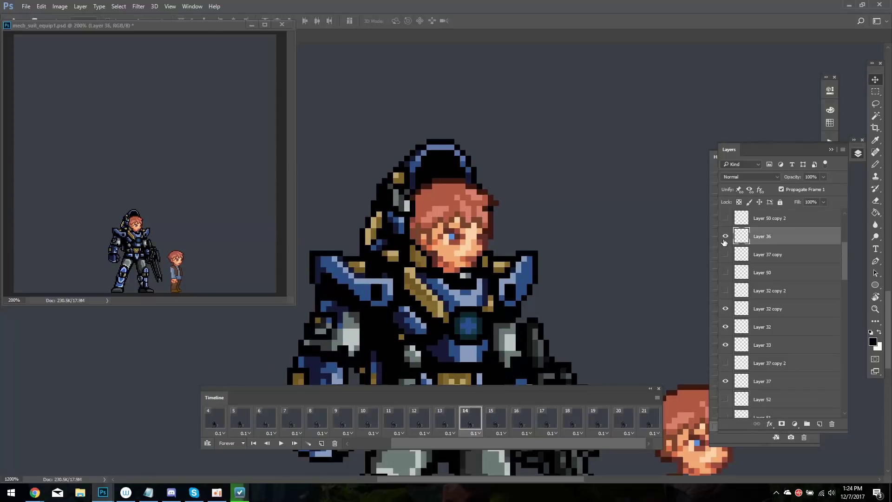
drag(772, 415, 772, 409)
key(Right)
key(Right)
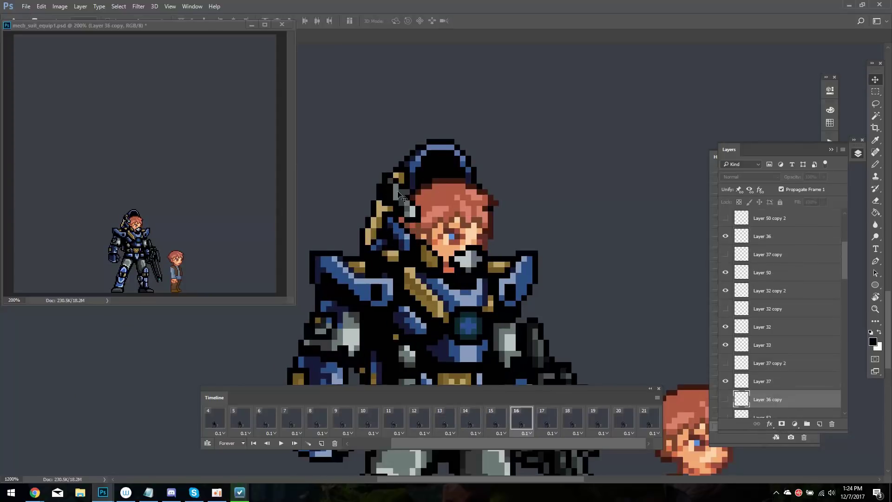
drag(761, 236, 764, 372)
Add Layers 53 and 54 on frames 17–18 and reposition the hood pixels on frame 18
key(Right)
key(ctrl+shift+alt+n)
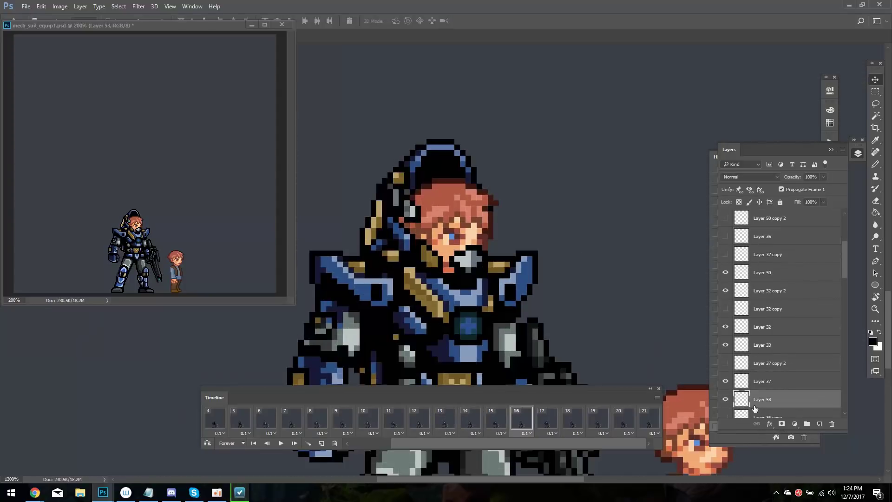
ctrl+click(427, 215)
key(ctrl+shift+alt+n)
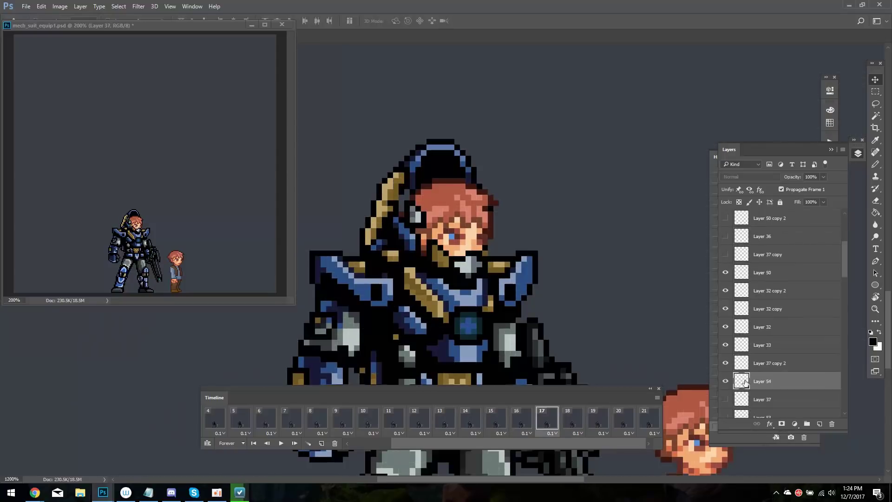
key(Right)
key(Left)
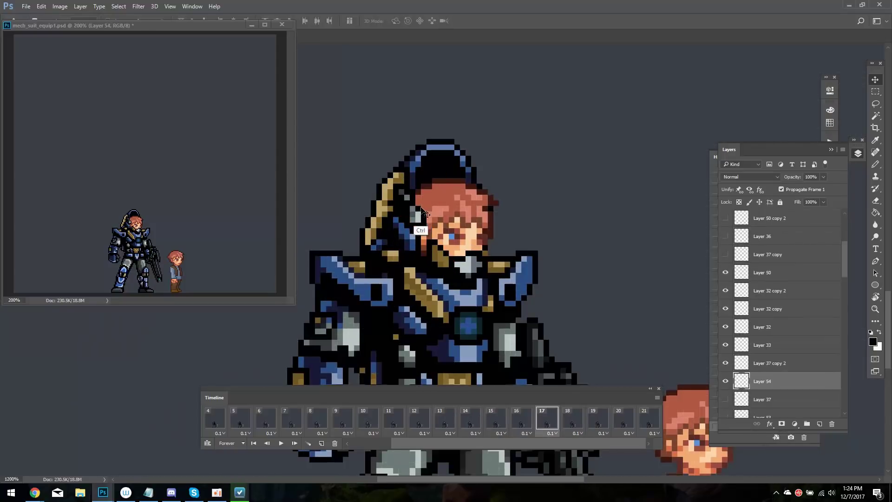
key(Right)
drag(421, 213, 406, 201)
key(Left)
key(Left)
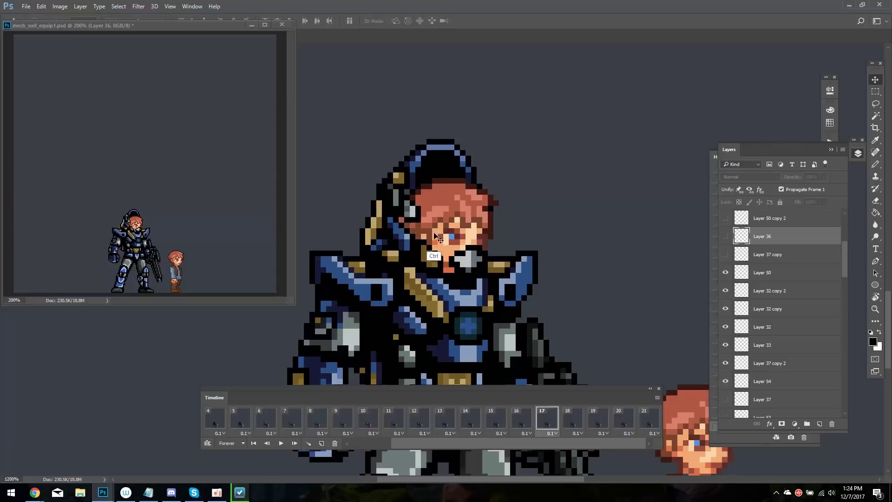
ctrl+click(423, 218)
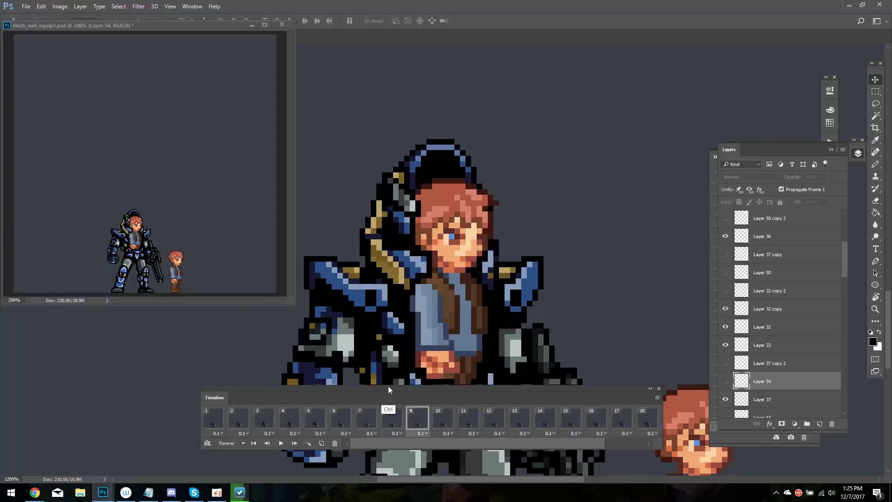
Preview the animation, nudge Layer 37's artwork slightly down, and preview again
key(space)
key(space)
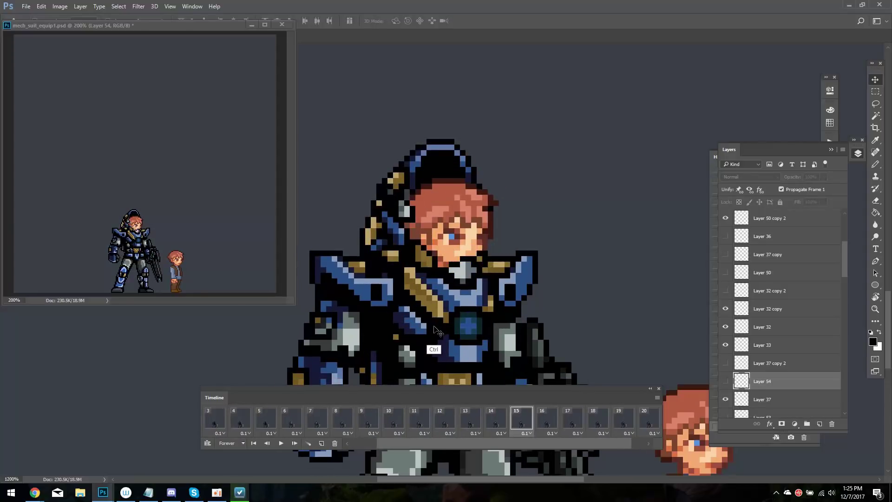
key(space)
key(space)
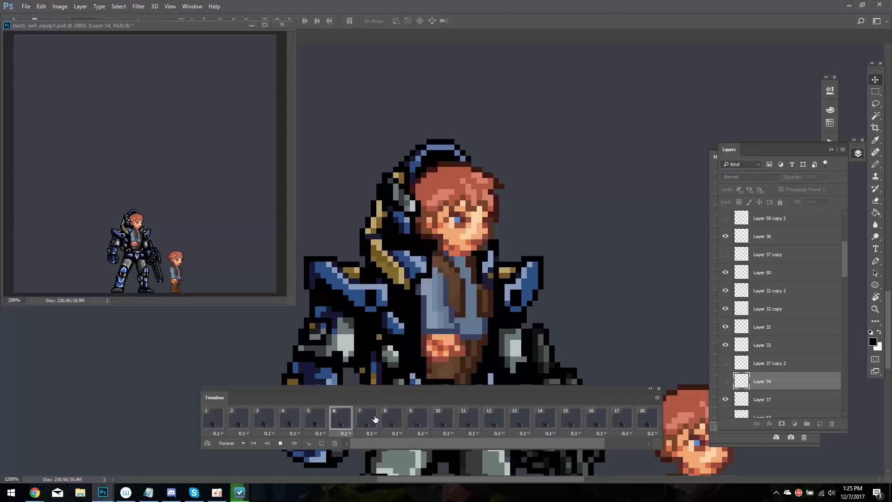
key(space)
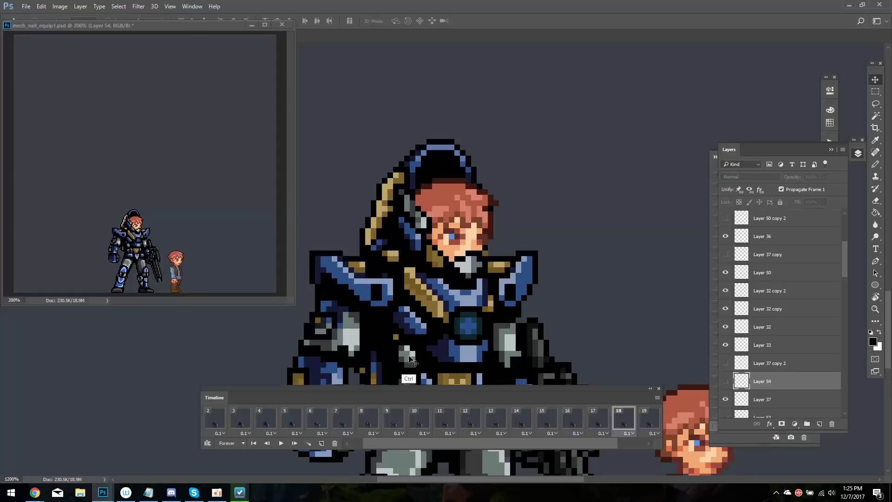
drag(425, 212, 425, 218)
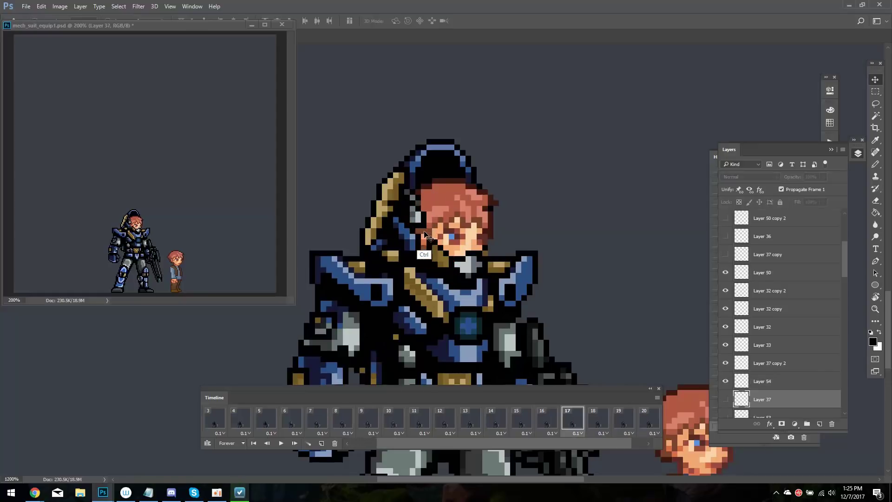
key(Left)
key(Left)
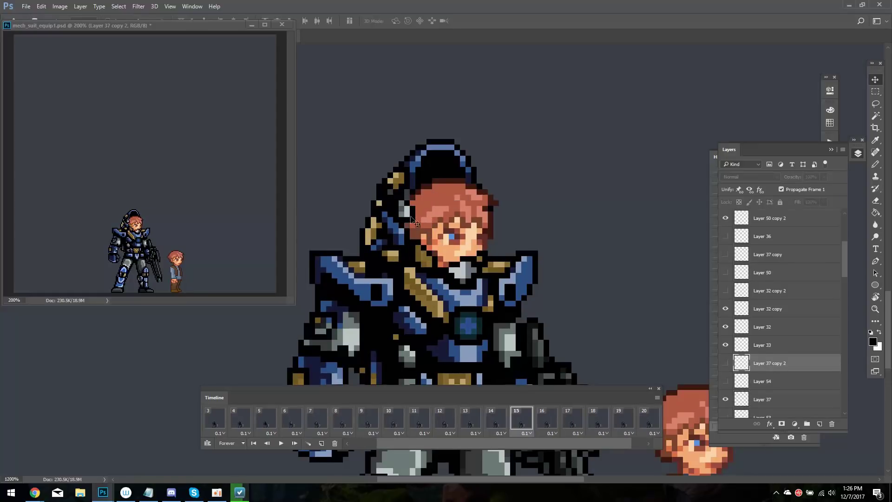
key(Right)
key(Right)
key(Right)
key(Right)
click(279, 443)
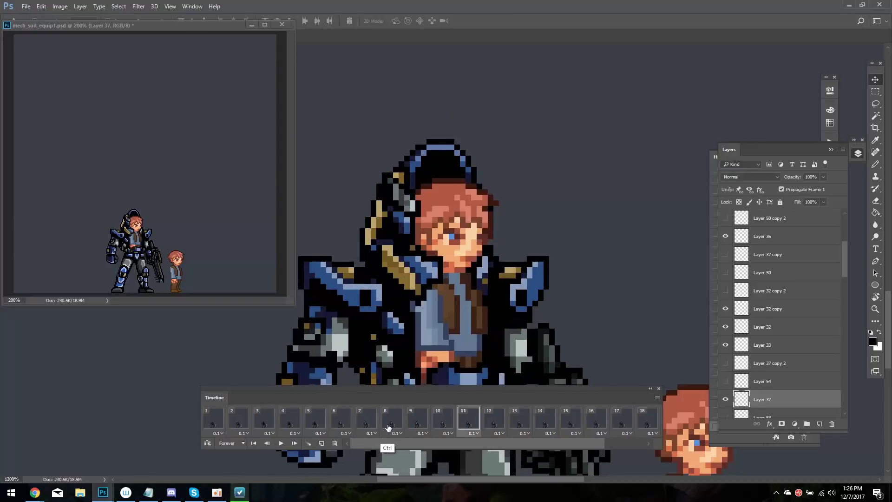
key(space)
key(space)
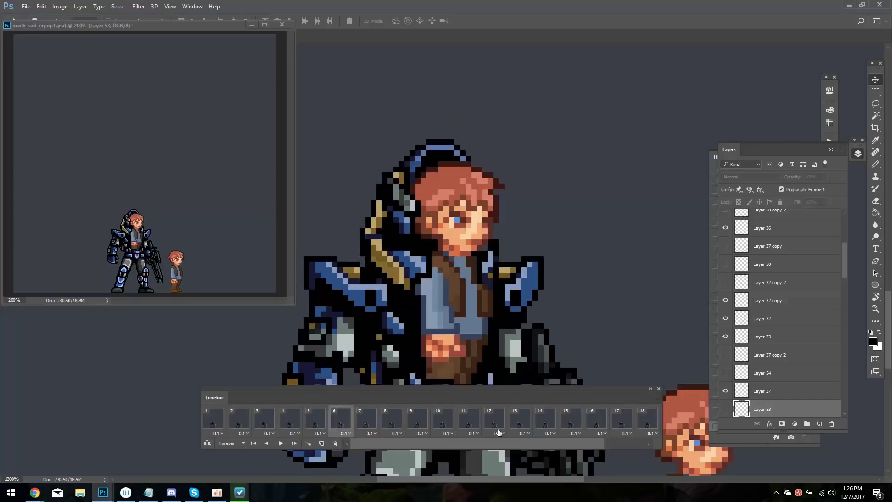
Lasso the helmet's right side and move the gold staff piece up and right on frame 20
key(space)
ctrl+click(469, 195)
key(l)
drag(515, 127, 519, 232)
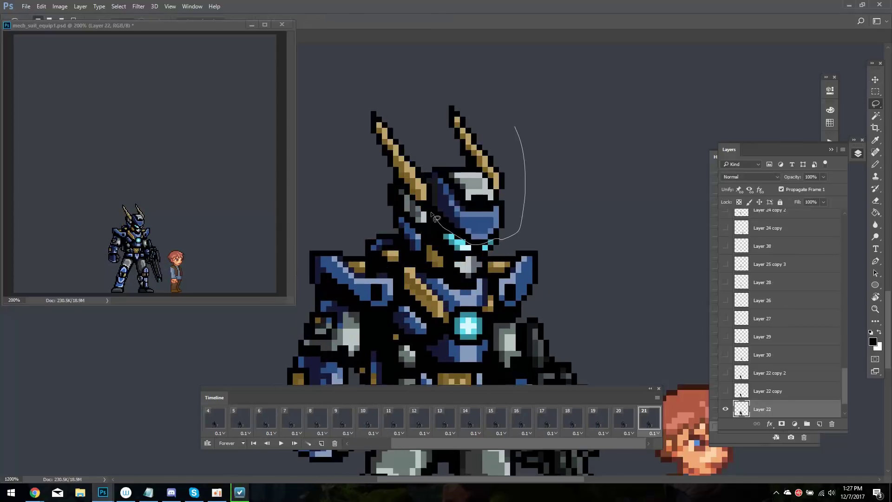
key(Left)
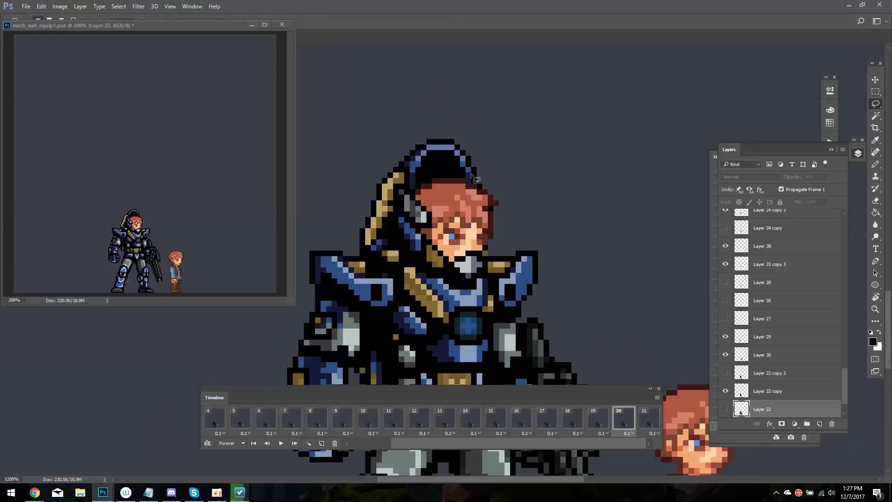
key(v)
ctrl+click(457, 158)
drag(389, 195, 417, 156)
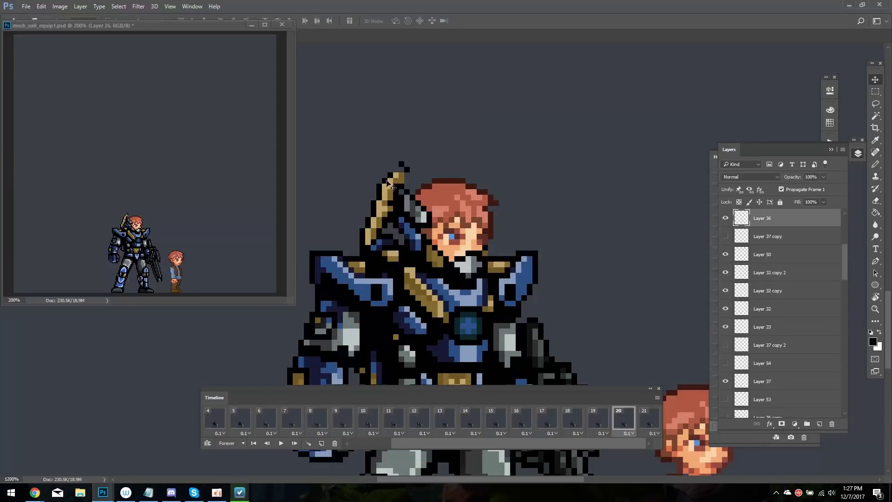
Hide the gold staff layer, show the hooded helmet, and paste the horned helmet onto Layer 55
click(725, 411)
scroll(780, 390, down, 1)
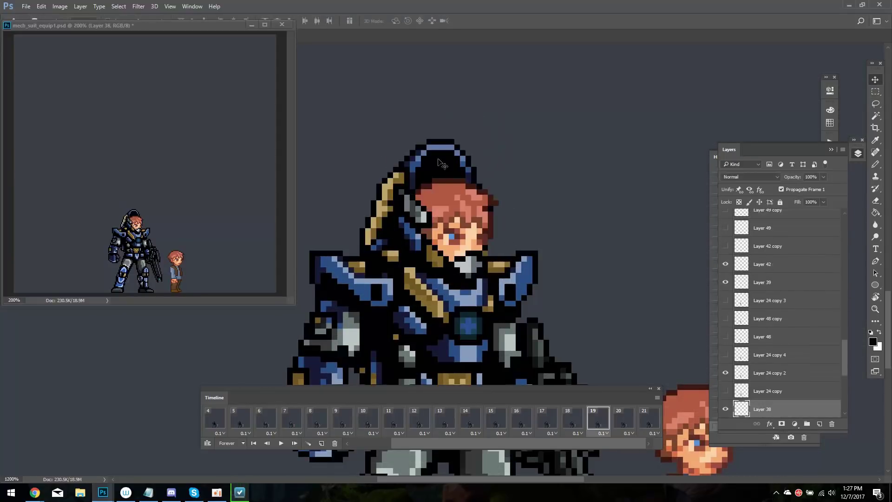
click(725, 408)
key(e)
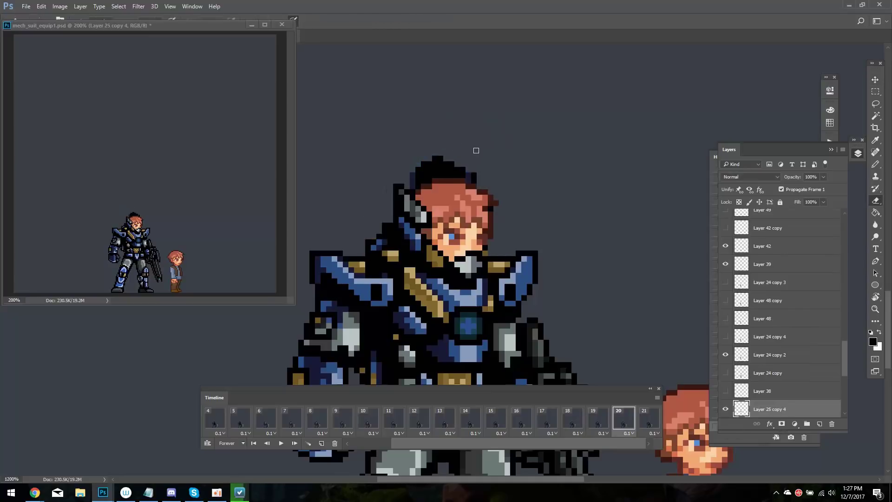
key(v)
key(ctrl+v)
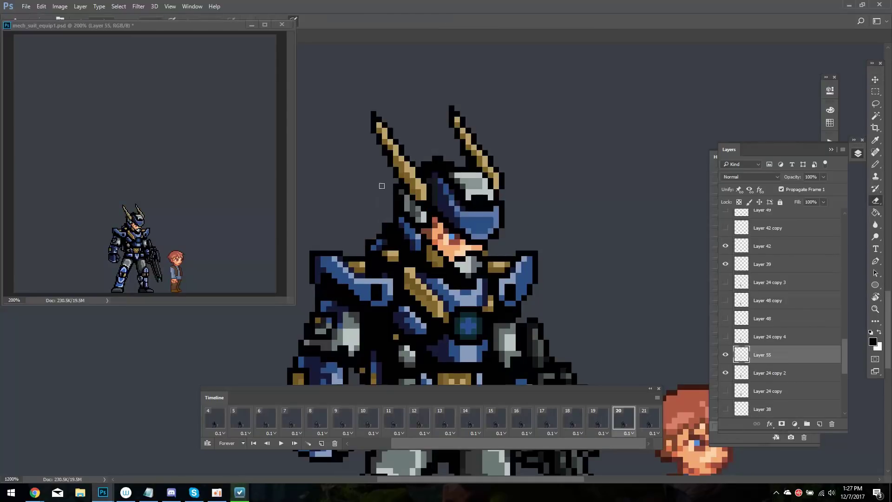
ctrl+click(450, 227)
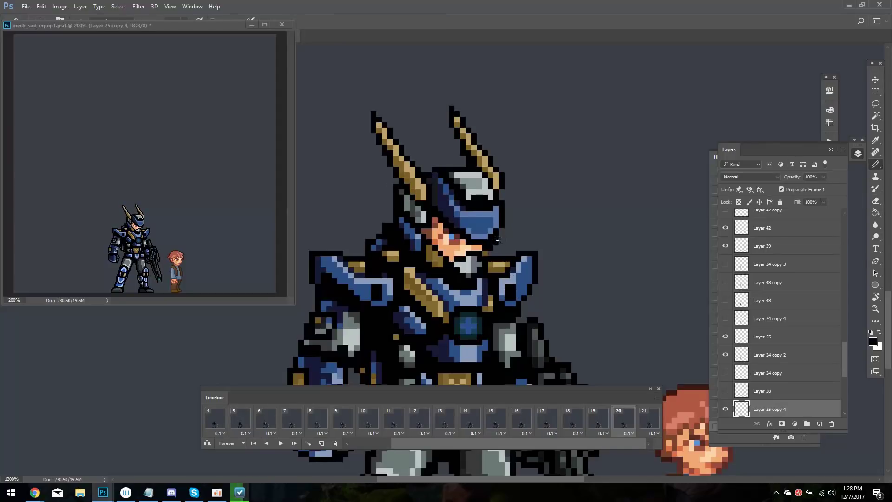
key(e)
key(Right)
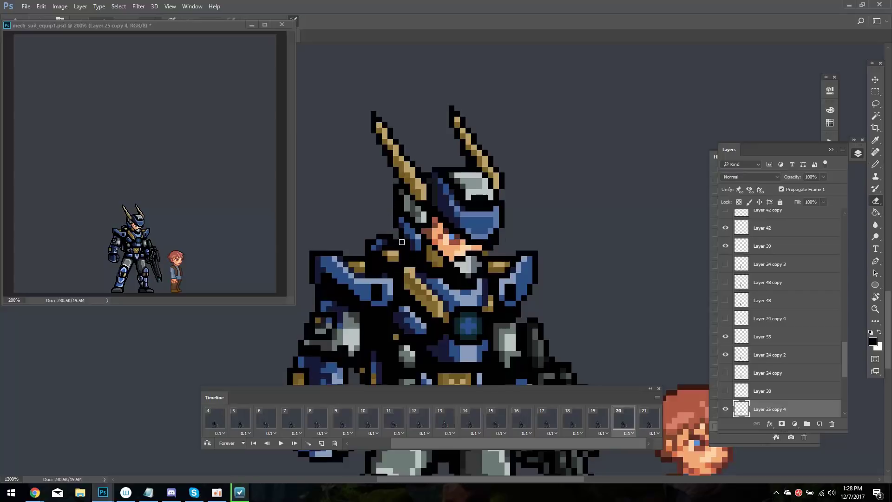
key(i)
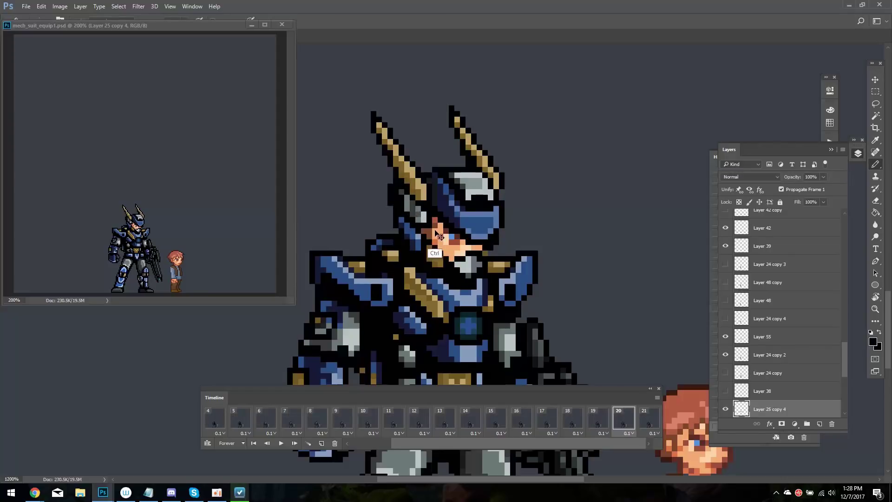
Play the preview through, then make Layer 55 copy from Layer 55 on frame 20
click(281, 443)
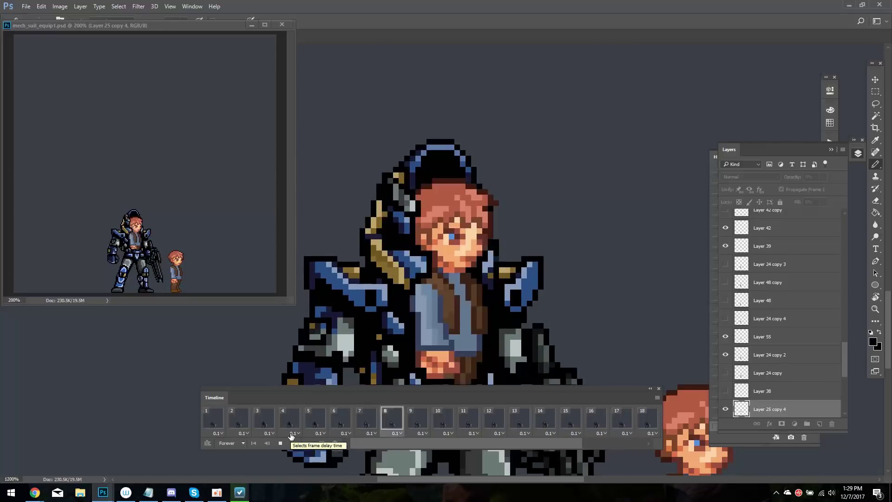
click(529, 417)
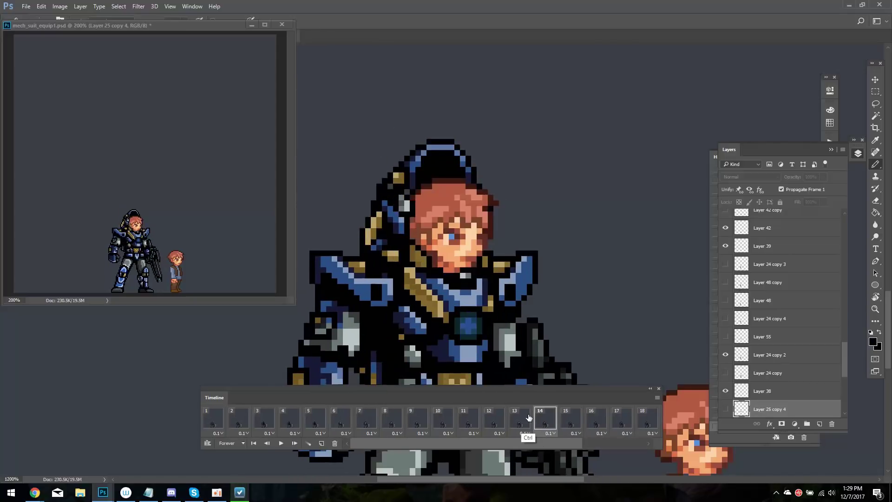
key(Right)
key(Right)
key(Right)
key(Right)
key(Right)
key(Right)
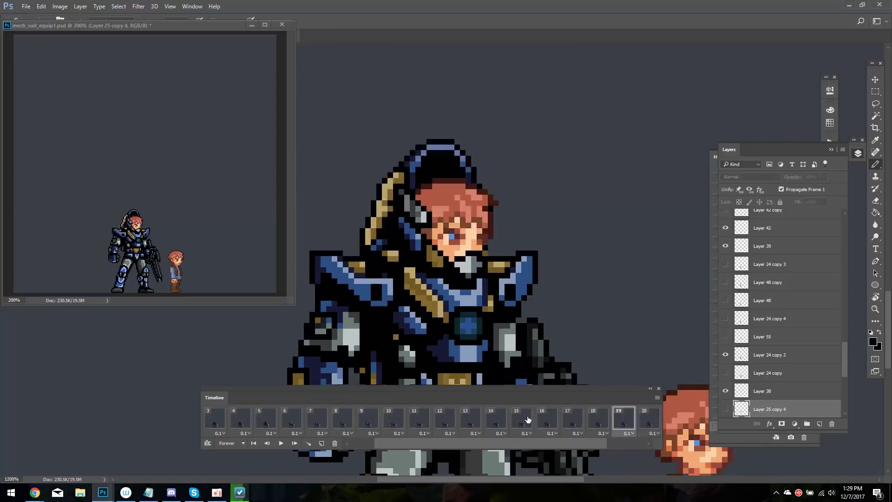
key(ctrl+j)
Lasso a helmet horn and copy it onto its own new layer
key(l)
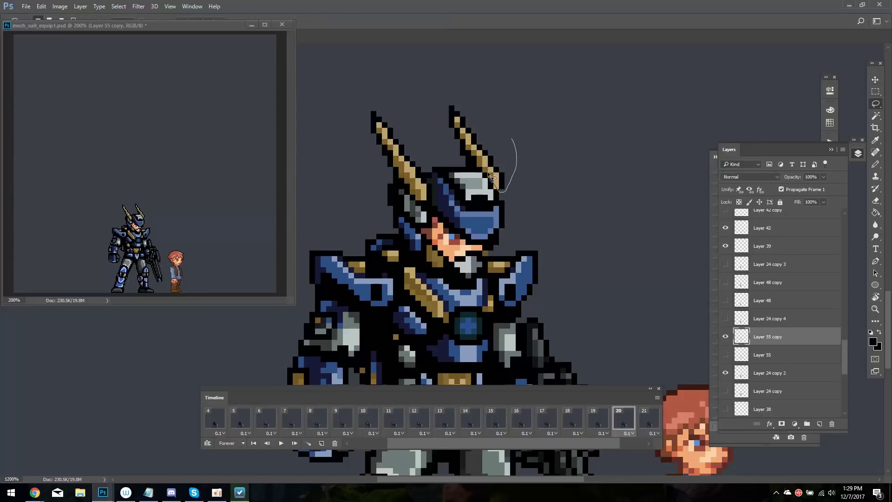
key(ctrl+shift+alt+n)
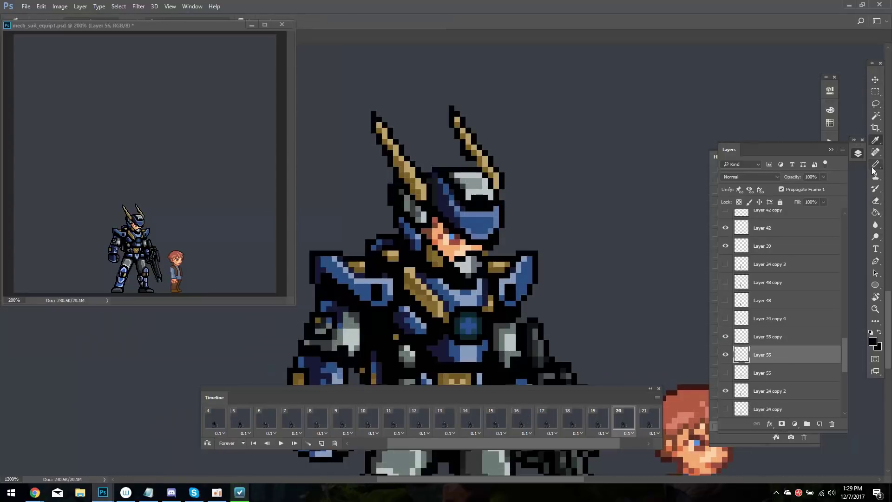
key(l)
key(alt+bracketright)
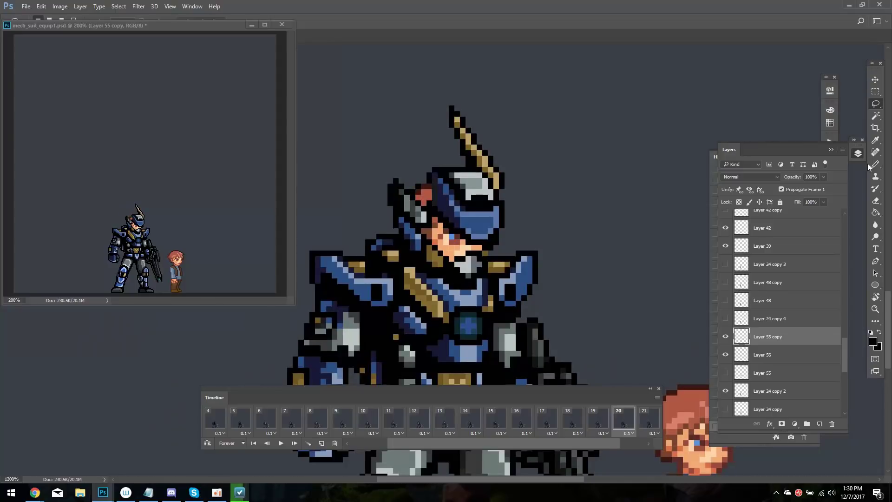
key(ctrl+j)
key(v)
key(shift+Left)
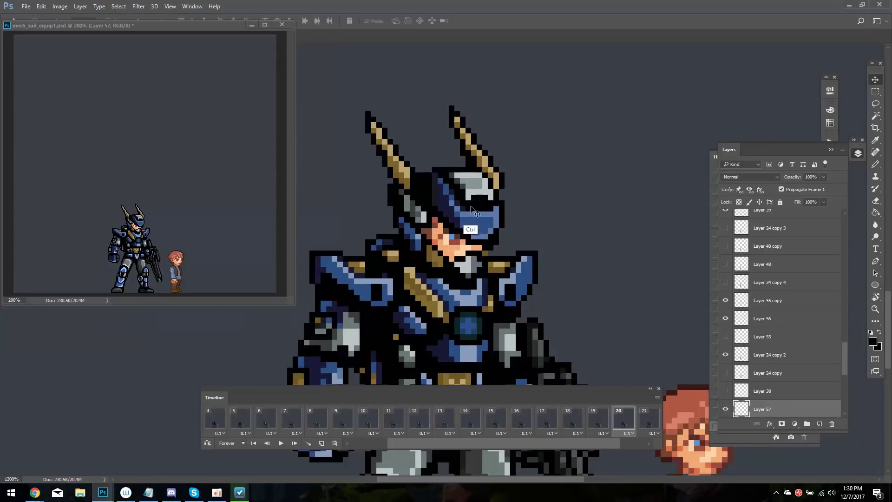
Nudge the horn copy a few pixels up and left
key(Left)
key(Left)
key(Left)
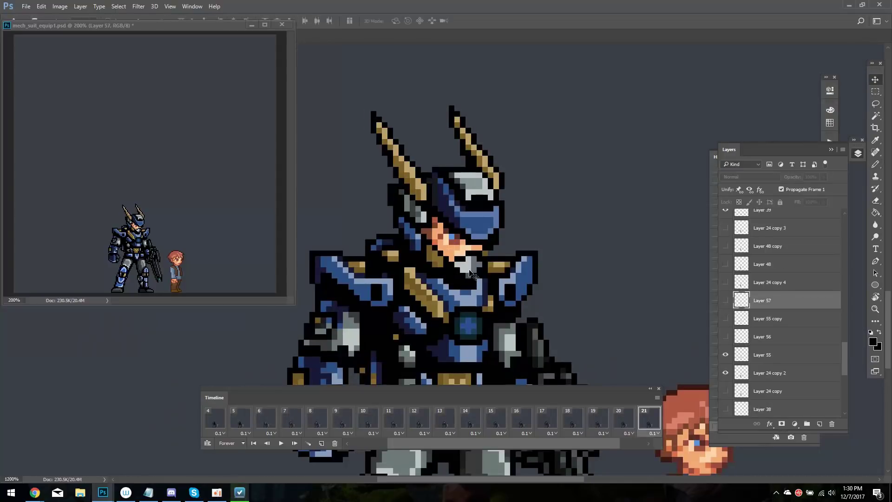
key(Left)
key(Left)
key(Up)
key(Up)
key(ctrl+bracketright)
key(ctrl+bracketright)
key(ctrl+bracketright)
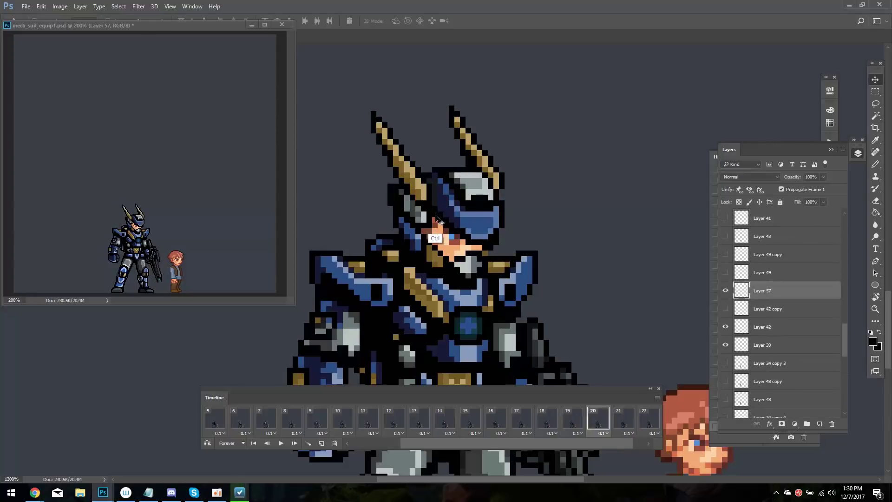
key(Left)
key(Left)
key(Left)
key(Up)
key(Up)
On frame 20, move the left horn 1px left and the short right horn down-left
click(546, 420)
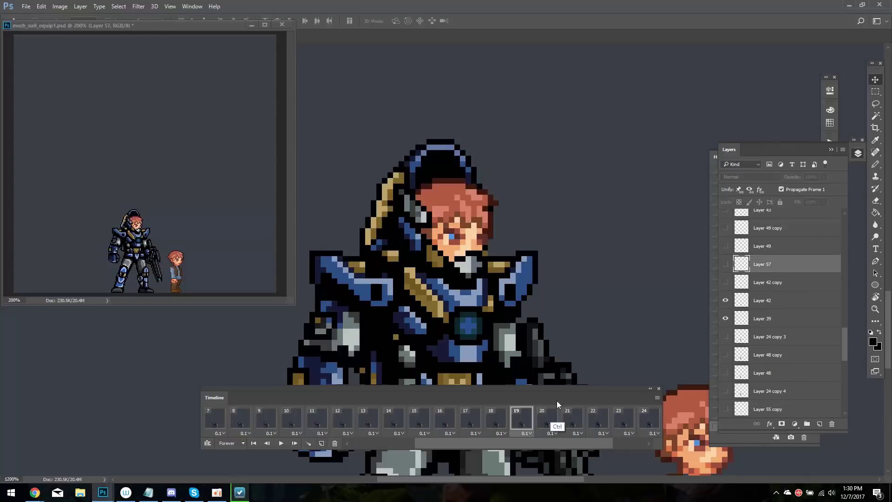
drag(493, 180, 504, 213)
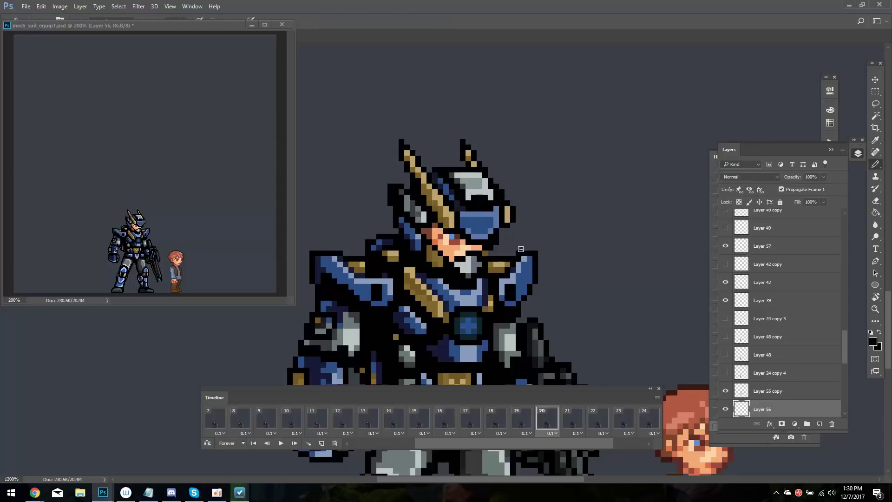
key(v)
drag(463, 236, 458, 234)
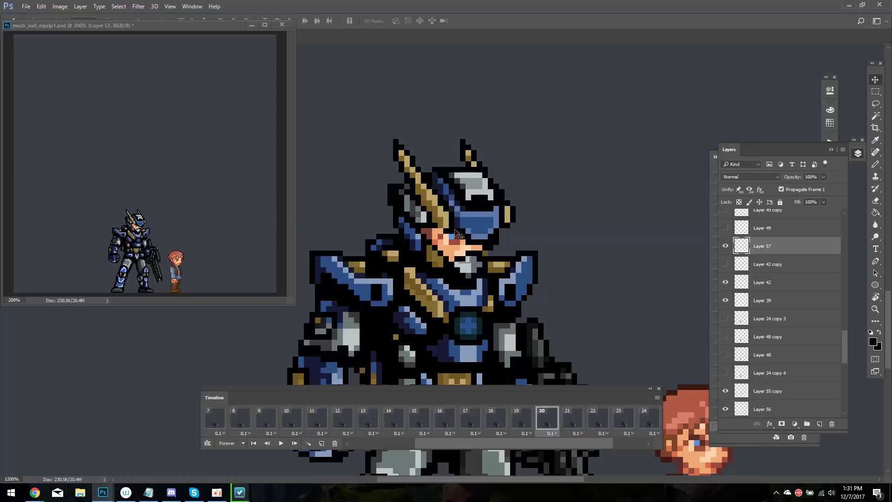
drag(512, 220, 506, 232)
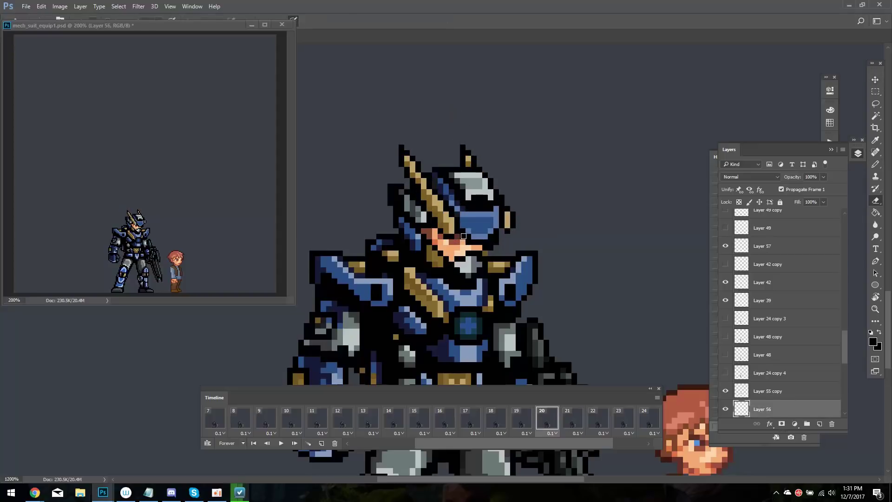
key(v)
click(449, 238)
Undo and redo the horn edits while comparing frames 20 and 21, keeping the shorter horns
key(ctrl+z)
key(ctrl+z)
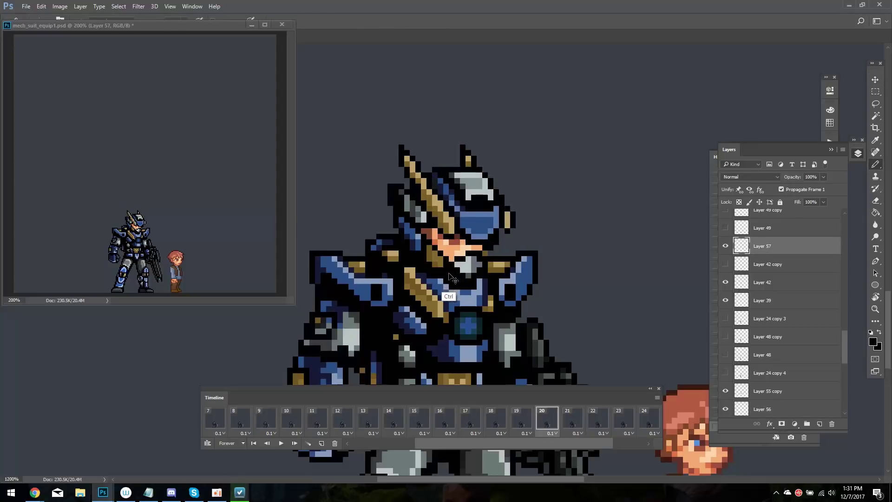
ctrl+click(472, 197)
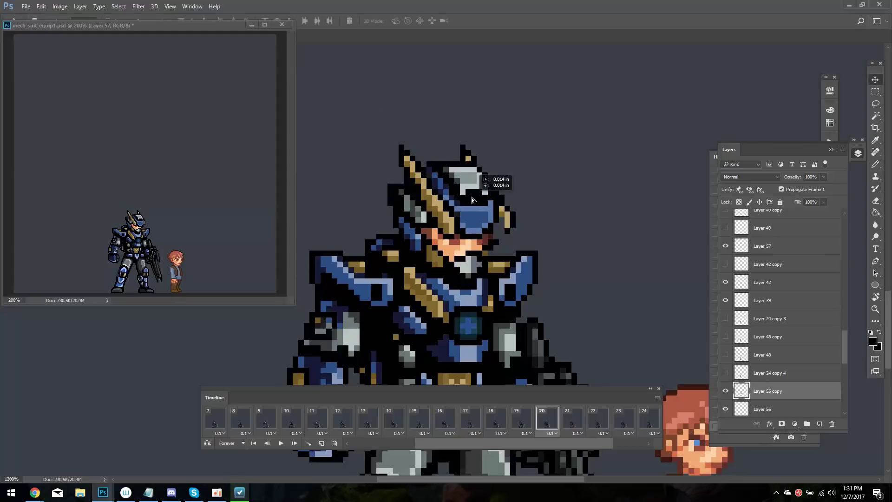
key(ctrl+z)
key(ctrl+z)
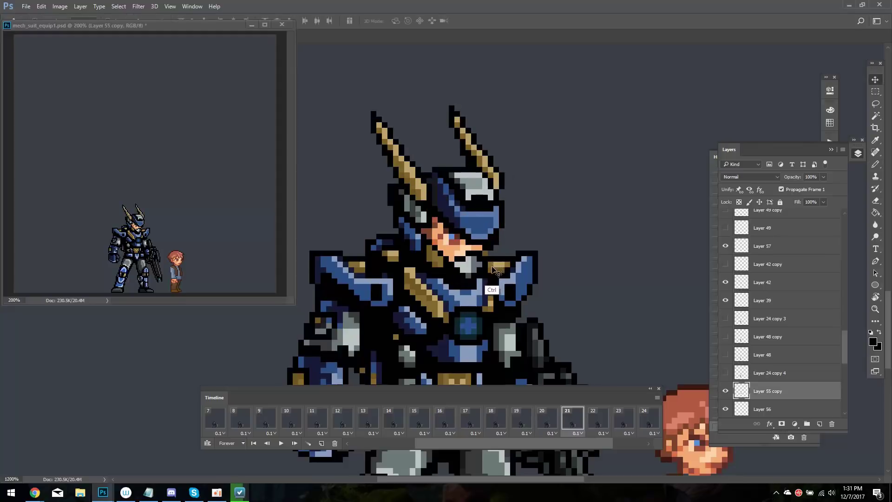
key(ctrl+z)
key(ctrl+z)
key(ctrl+z)
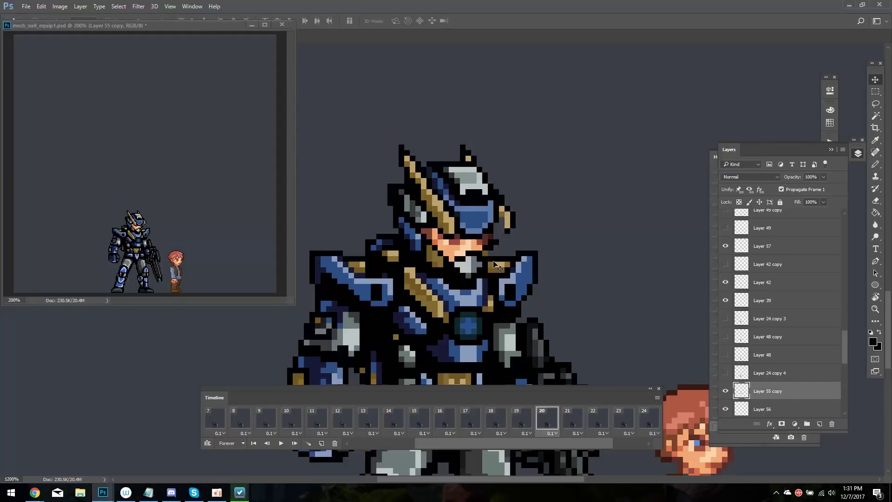
key(ctrl+z)
key(ctrl+z)
key(ctrl+z)
key(ctrl+z)
ctrl+click(503, 230)
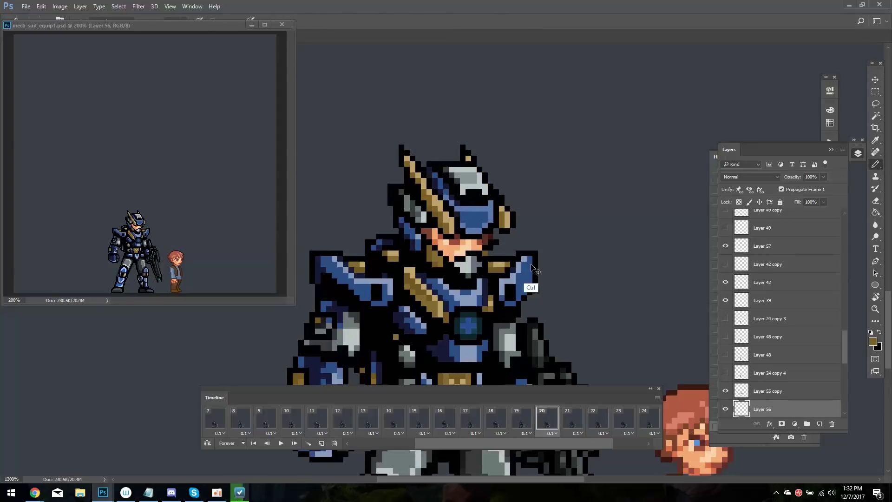
key(ctrl+z)
key(ctrl+z)
ctrl+click(480, 209)
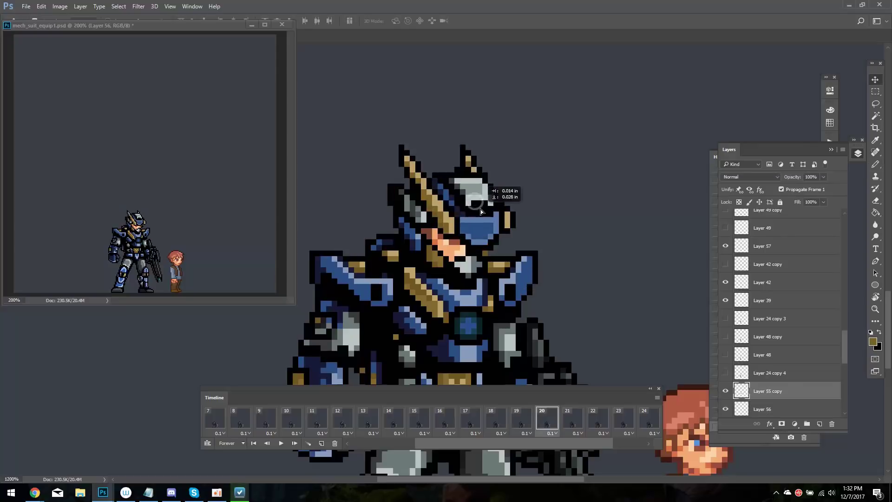
key(ctrl+shift+z)
key(ctrl+shift+z)
key(ctrl+shift+z)
key(ctrl+shift+z)
key(ctrl+z)
key(ctrl+z)
ctrl+click(512, 225)
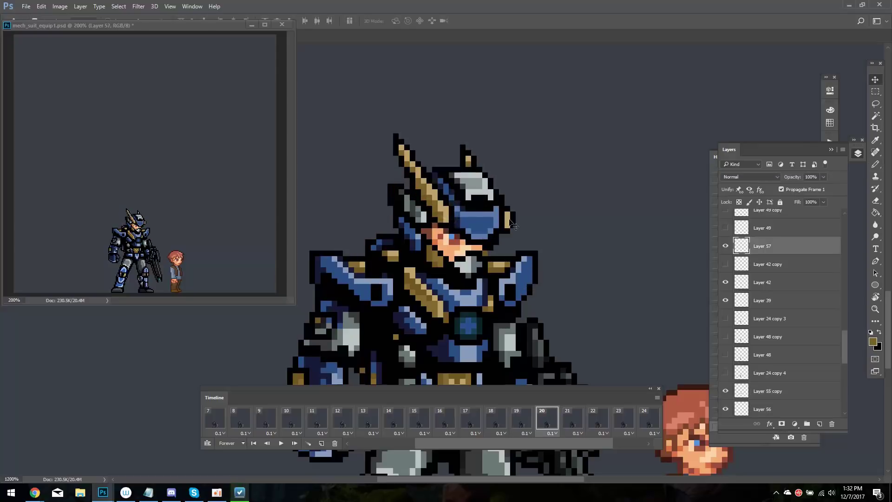
ctrl+click(474, 152)
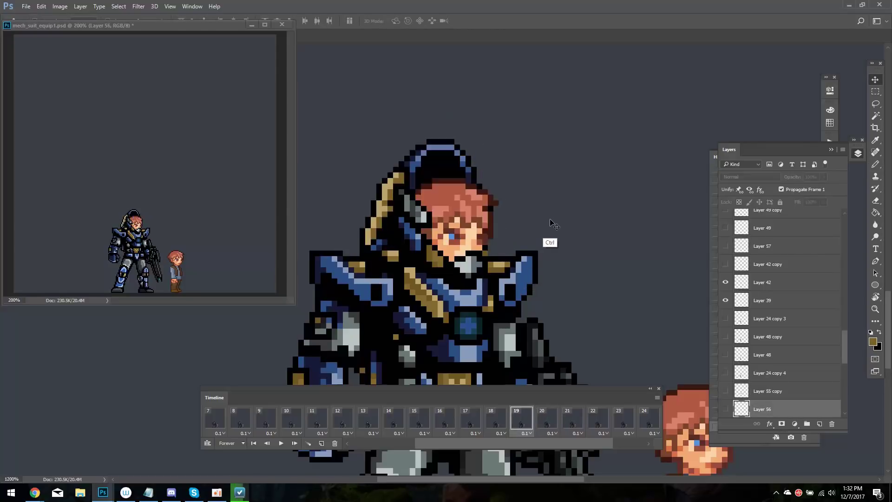
Reposition the longer horns on frames 22 and 23, shifting them one pixel left
ctrl+click(456, 208)
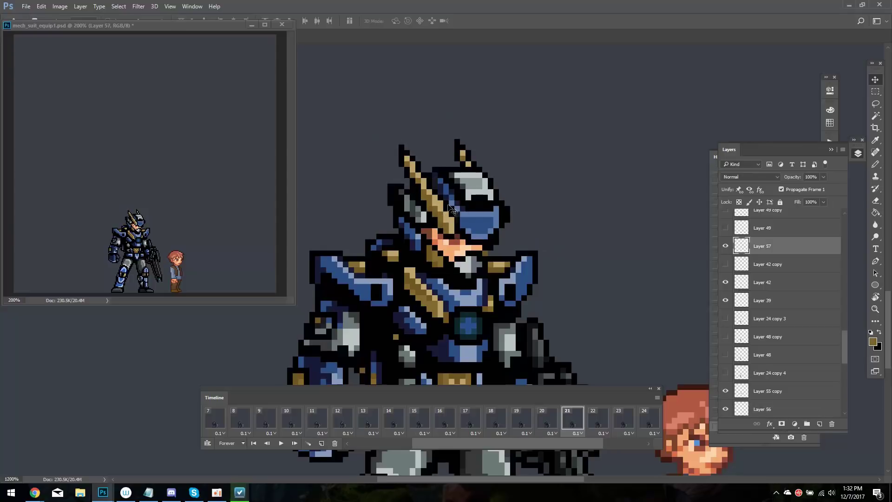
ctrl+click(451, 209)
ctrl+click(424, 188)
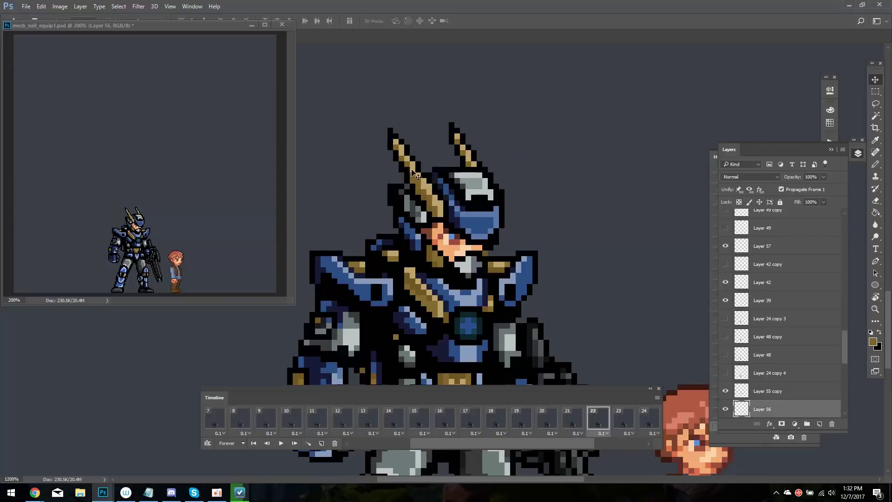
ctrl+click(520, 203)
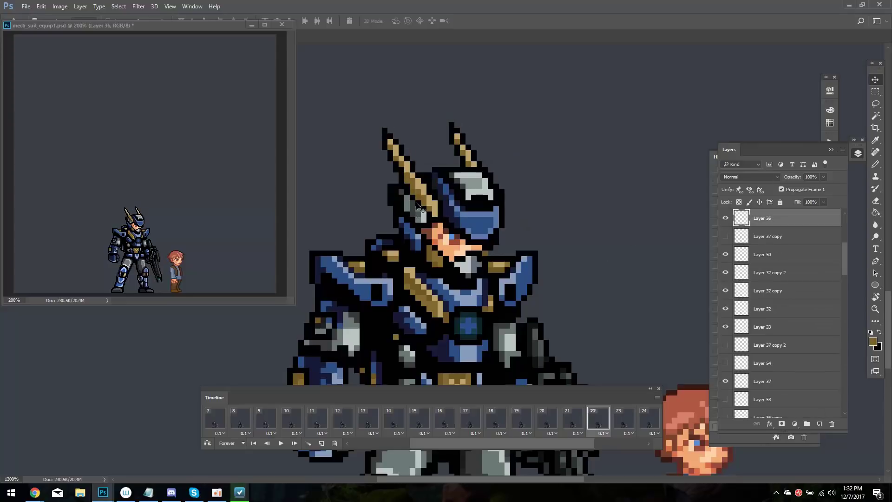
ctrl+click(434, 211)
ctrl+click(471, 274)
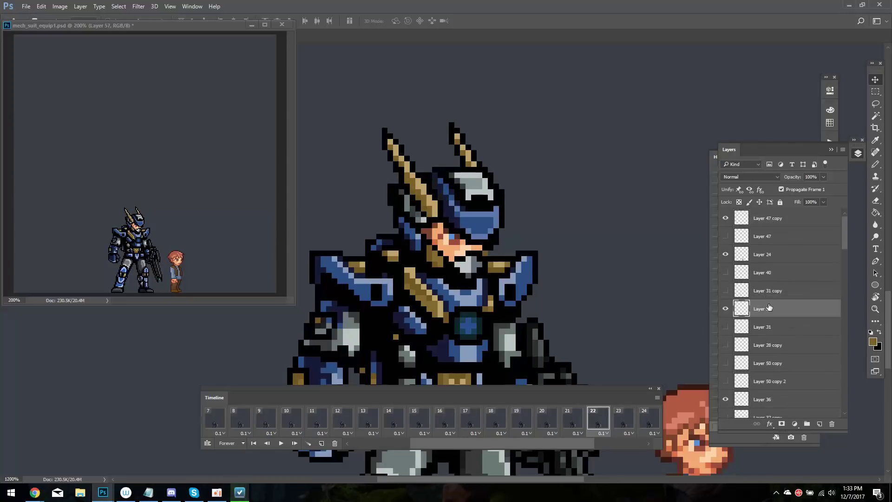
drag(468, 139, 463, 140)
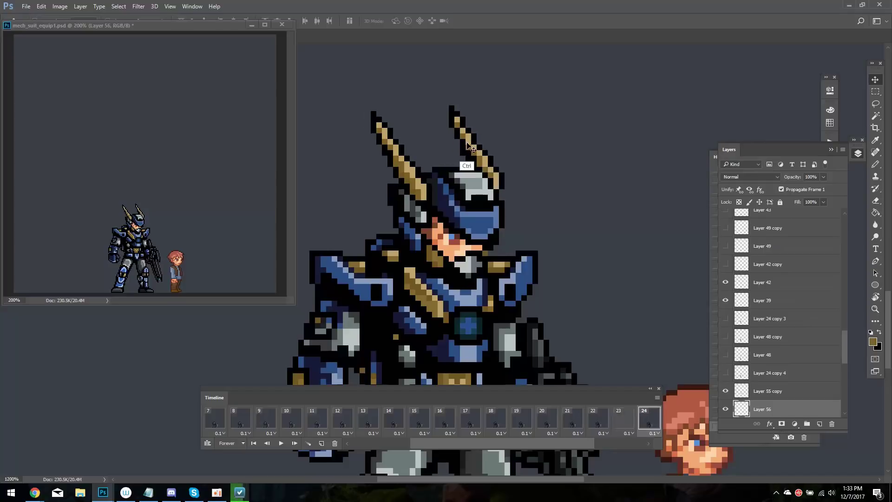
key(Left)
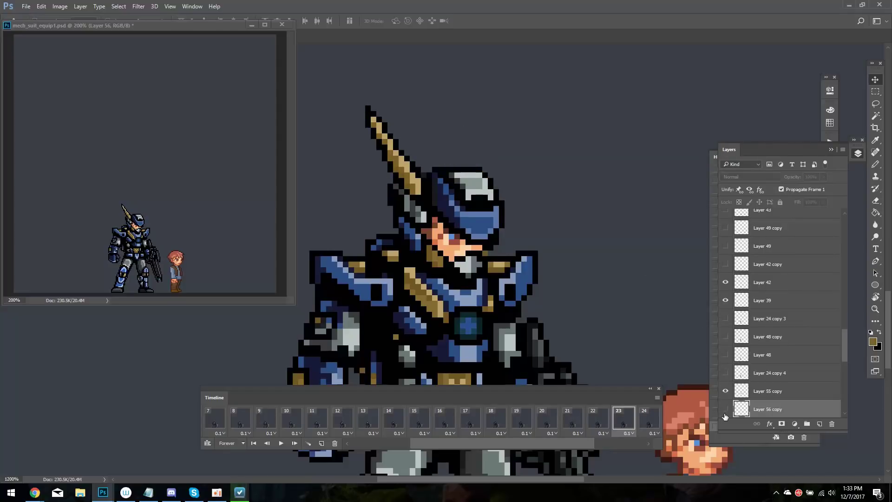
Show Layer 56 copy, sample black from the outline, erase on Layer 57 copy, and play
click(725, 408)
key(i)
click(470, 154)
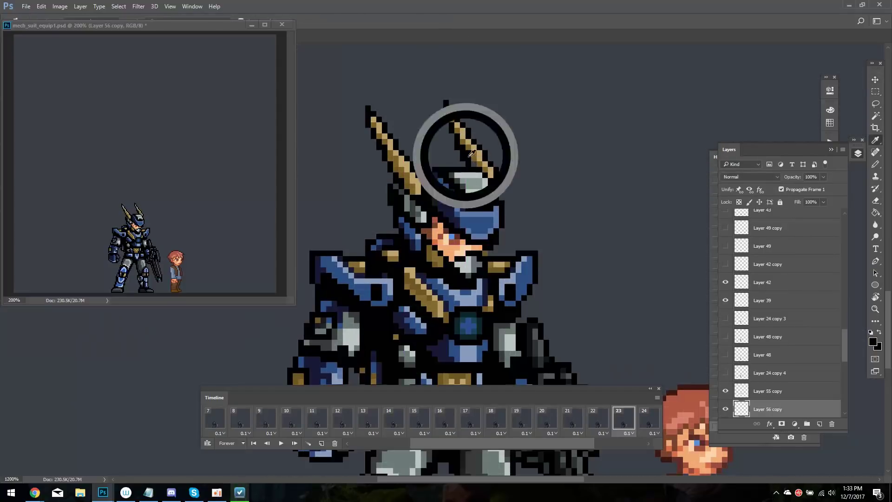
key(e)
ctrl+click(425, 187)
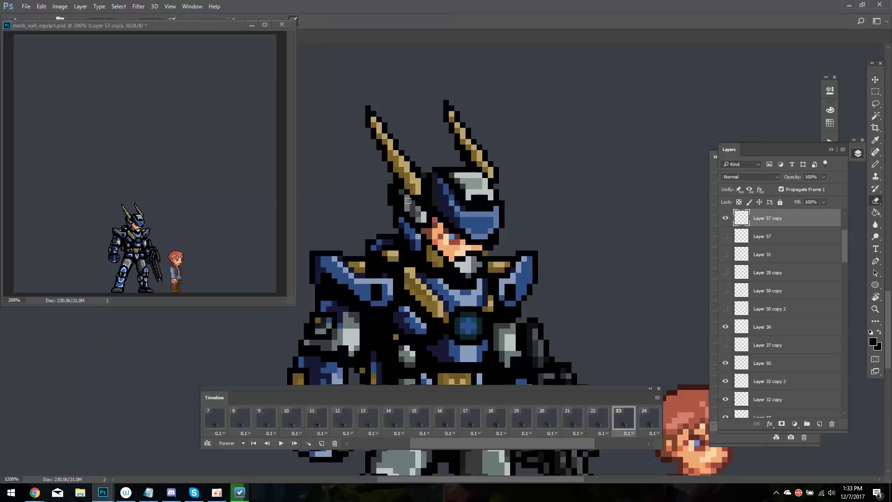
key(space)
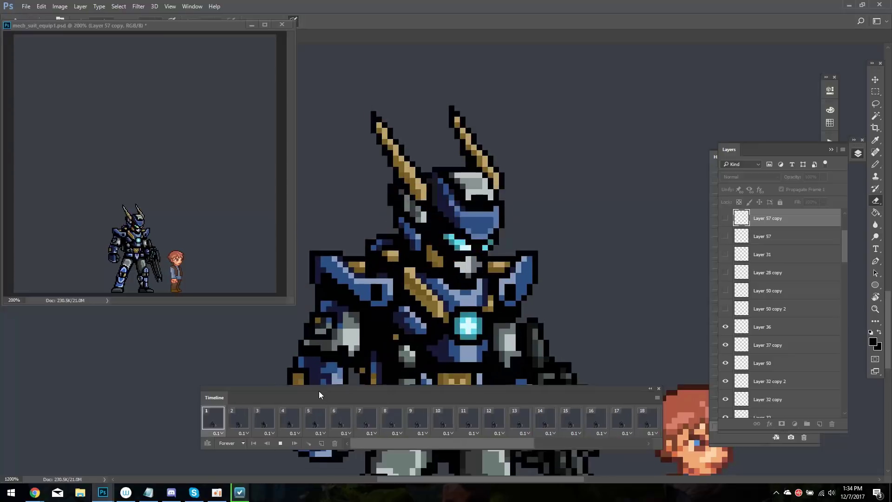
Step back and forth through frames 20–23, then replay the animation and stop on frame 17
click(397, 433)
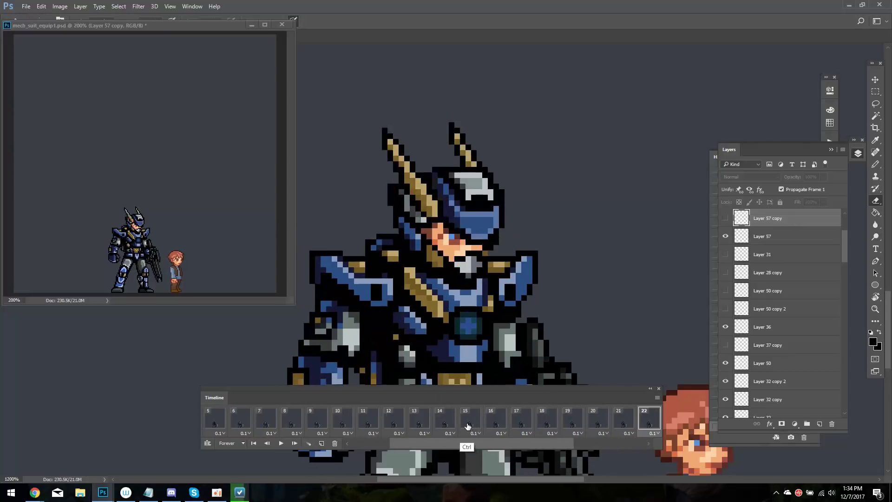
key(Left)
key(Left)
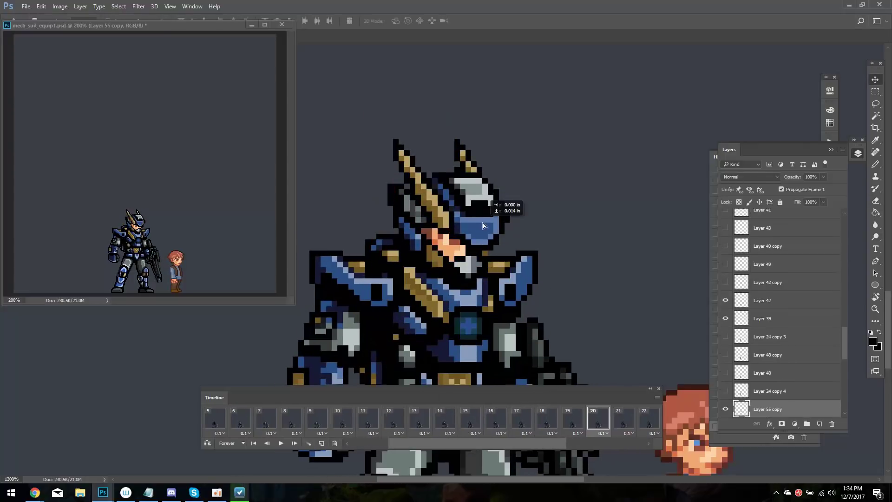
key(Right)
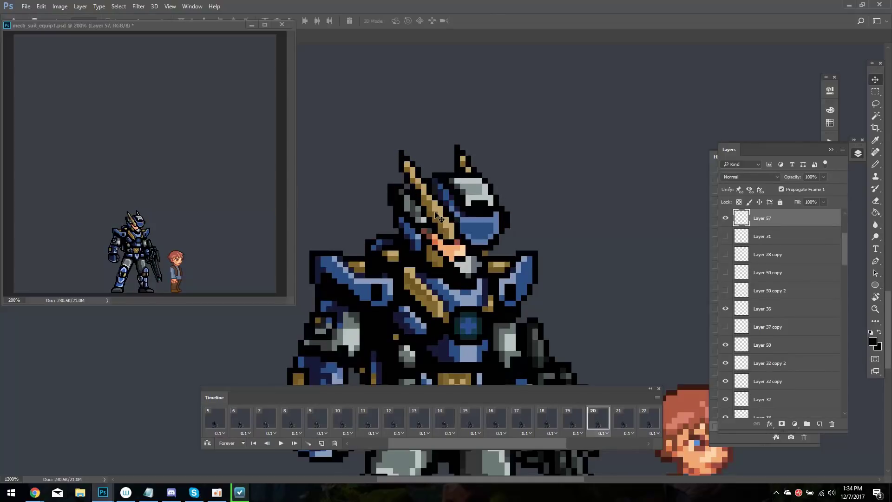
key(Left)
key(e)
key(Right)
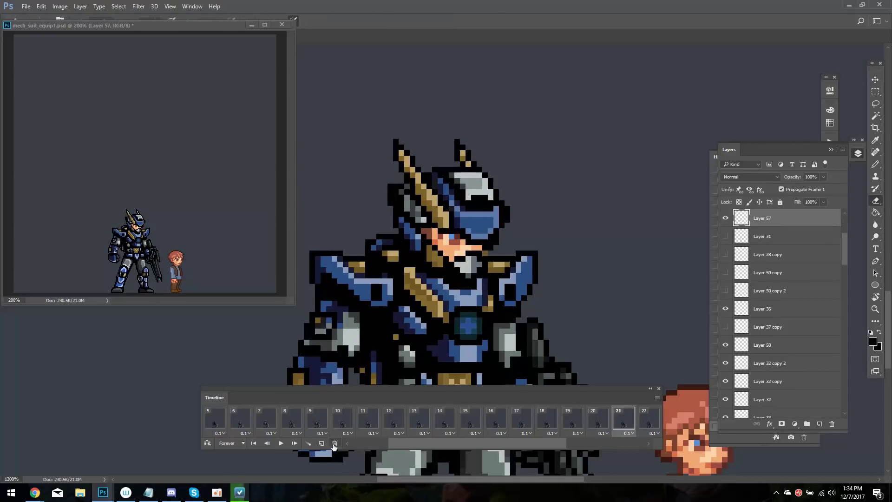
key(Left)
key(Right)
key(Right)
key(Right)
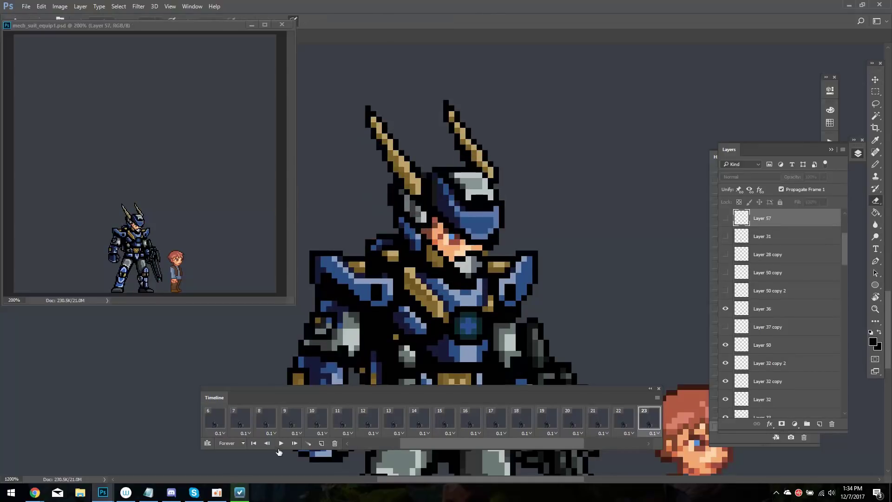
click(280, 445)
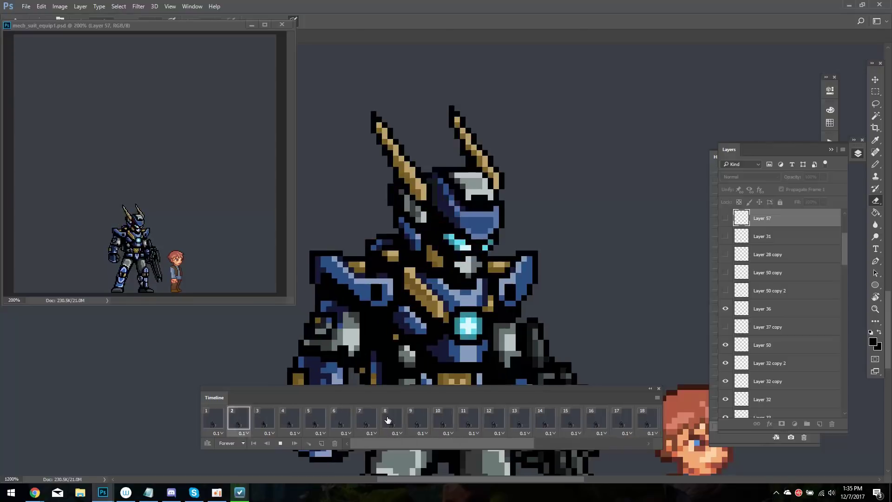
key(space)
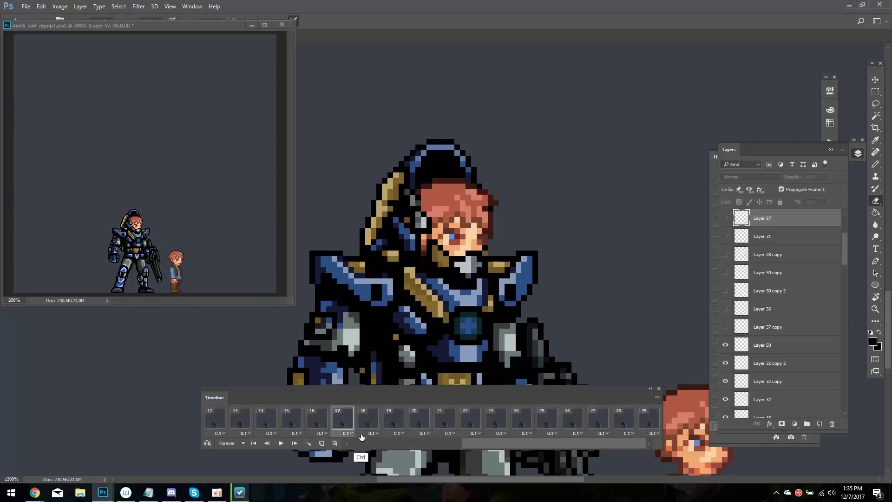
On frame 19, duplicate the pilot's head layers and rotate the copy about 8° clockwise
click(362, 436)
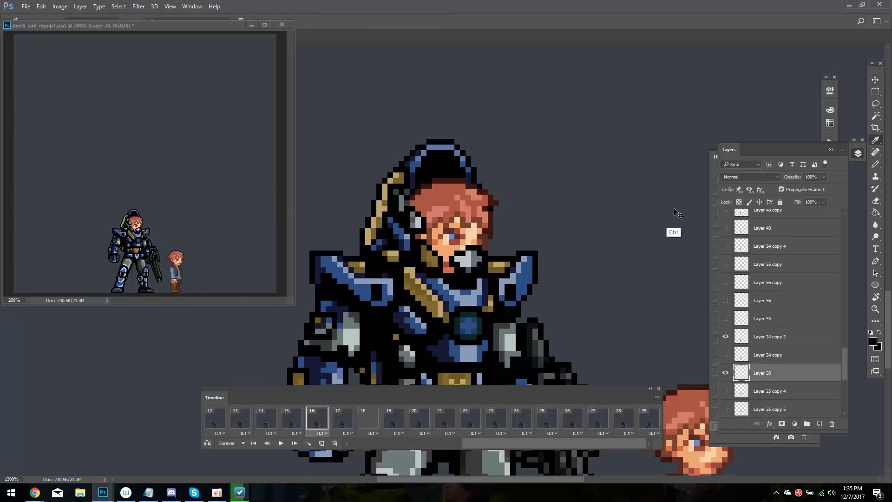
key(Right)
key(Right)
key(Left)
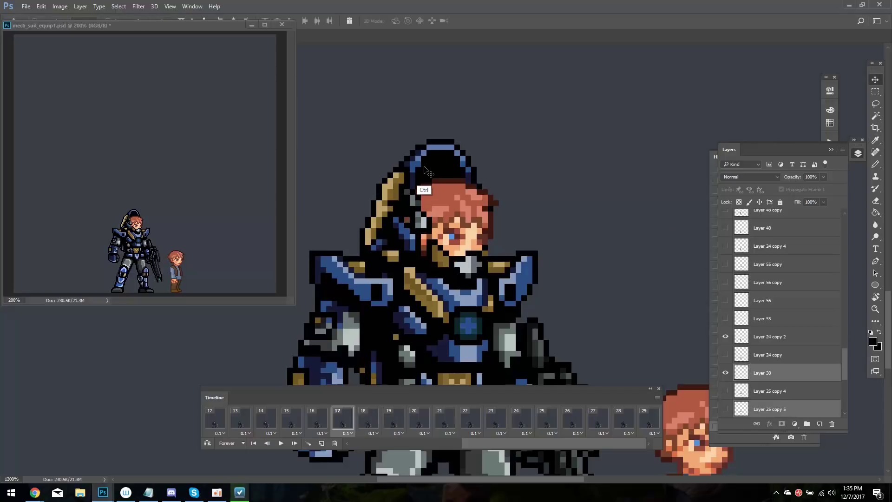
key(Left)
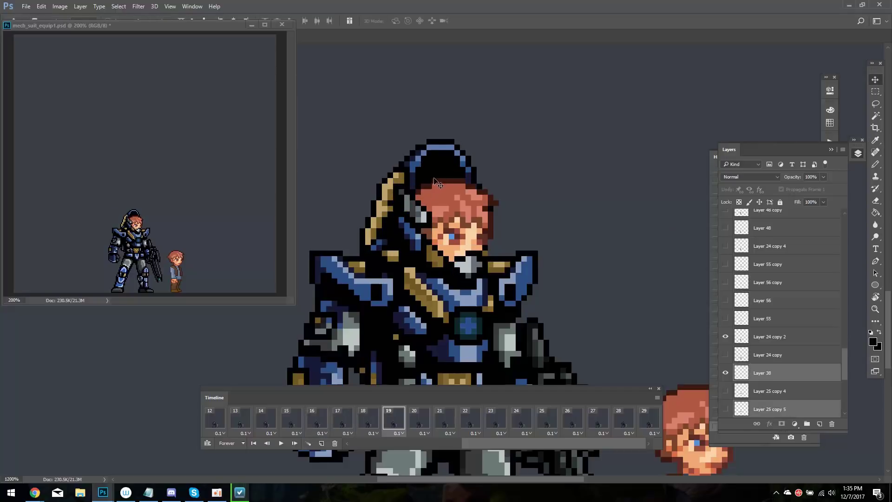
key(ctrl+j)
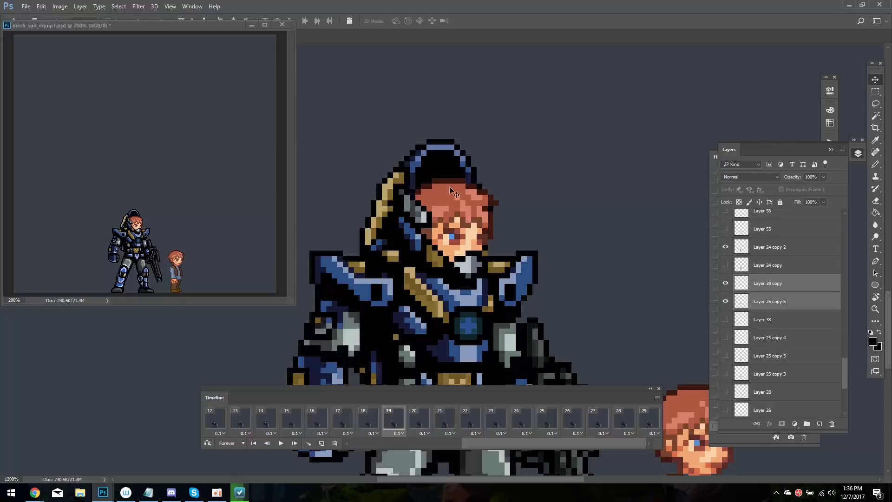
key(ctrl+t)
drag(503, 134, 462, 162)
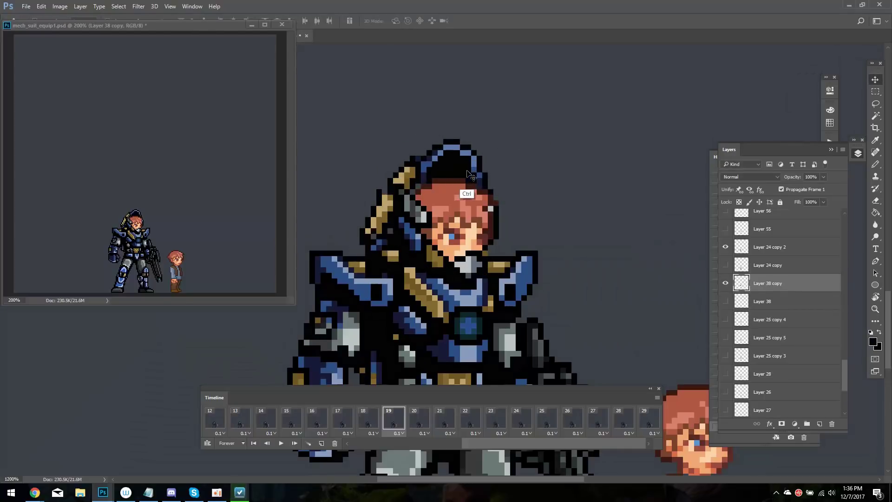
Transform a helmet piece, copy it onto new Layer 58, and sample its blue colour
key(ctrl+t)
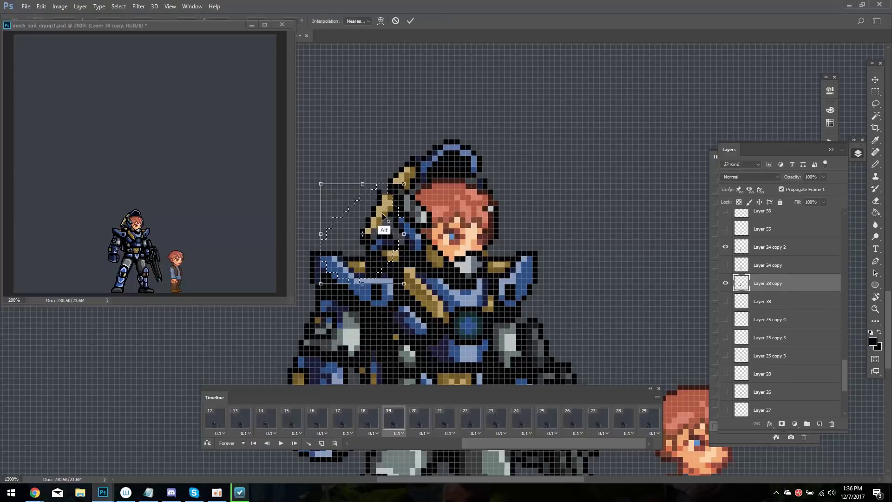
key(Escape)
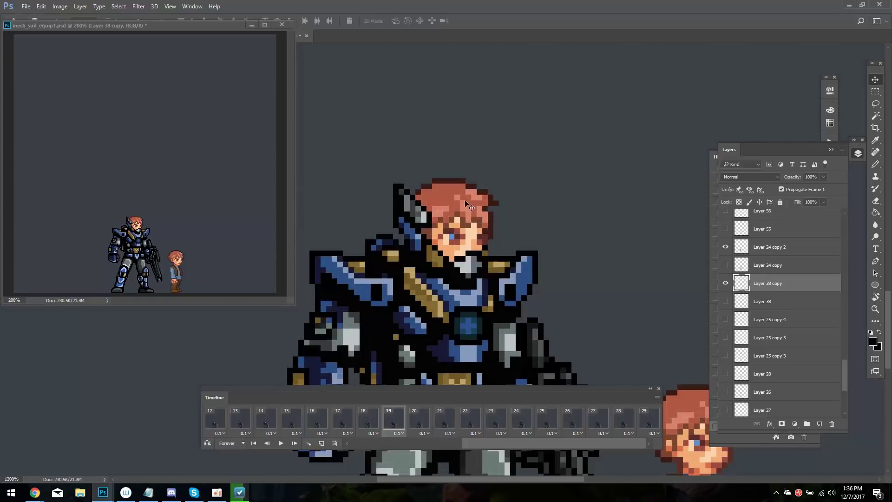
key(ctrl+alt+z)
key(ctrl+shift+v)
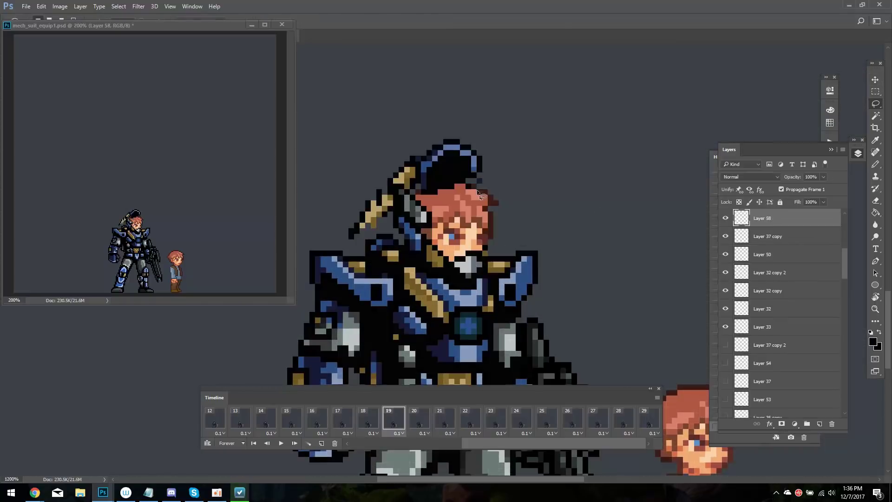
alt+click(473, 214)
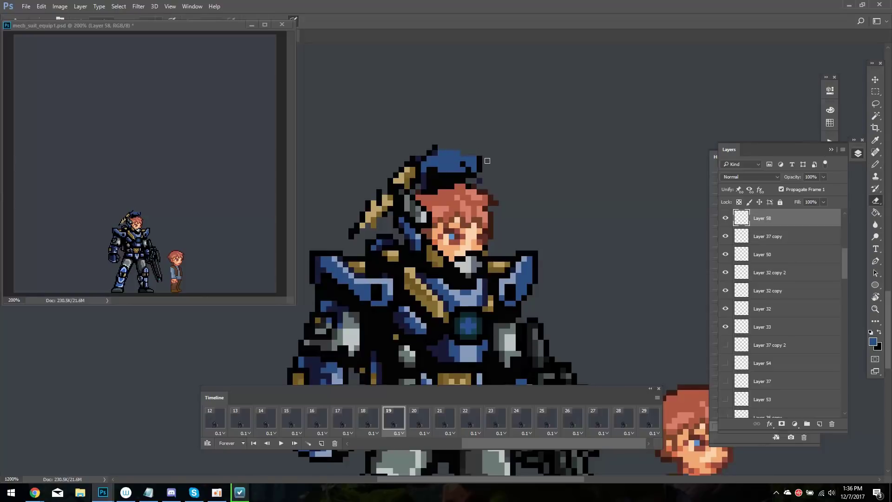
key(ctrl+z)
key(ctrl+z)
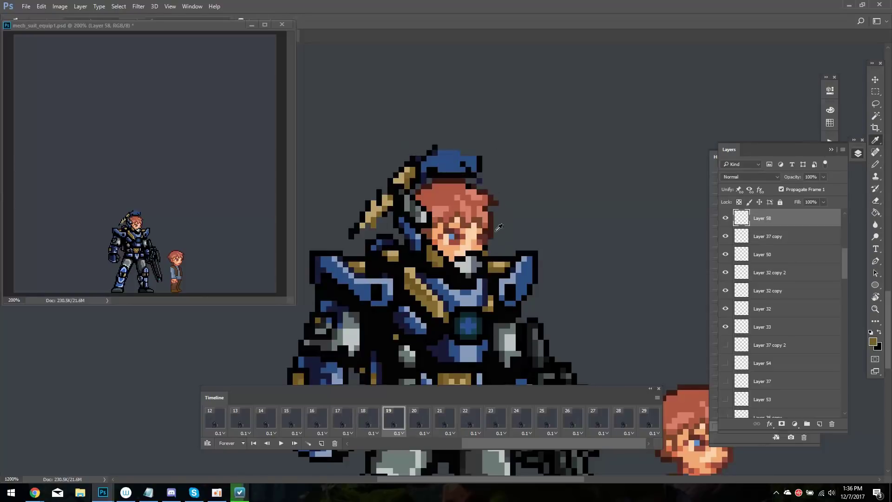
key(ctrl+z)
key(ctrl+z)
key(ctrl+z)
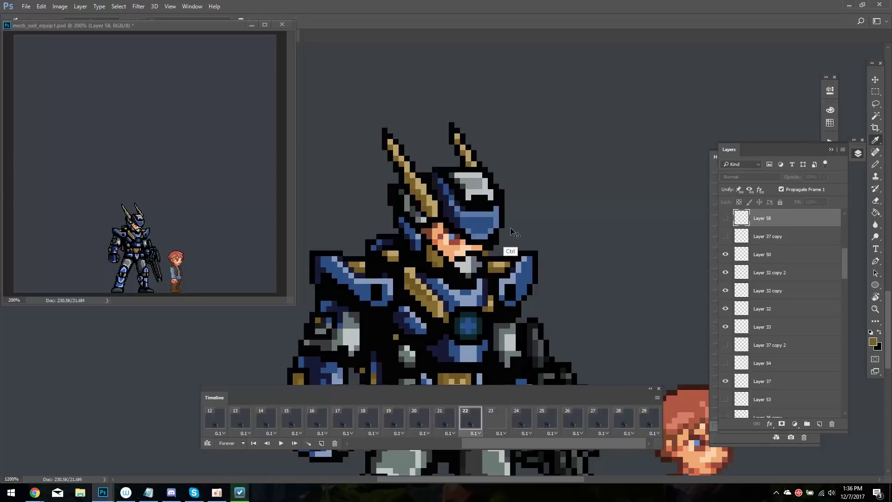
key(ctrl+z)
Duplicate Layer 58 and compare frame 20's red hair with frame 21's helmet
key(ctrl+z)
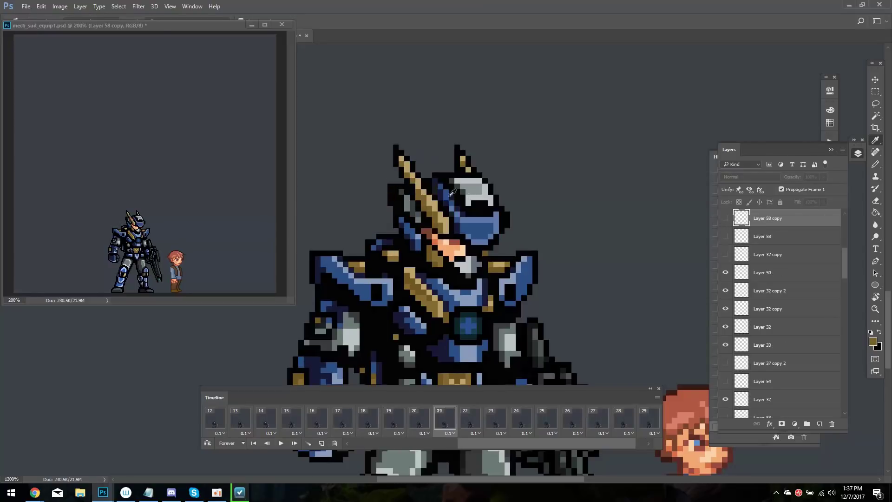
key(ctrl+z)
click(466, 222)
key(ctrl+z)
key(ctrl+z)
key(ctrl+z)
click(463, 230)
key(ctrl+z)
key(ctrl+z)
key(ctrl+z)
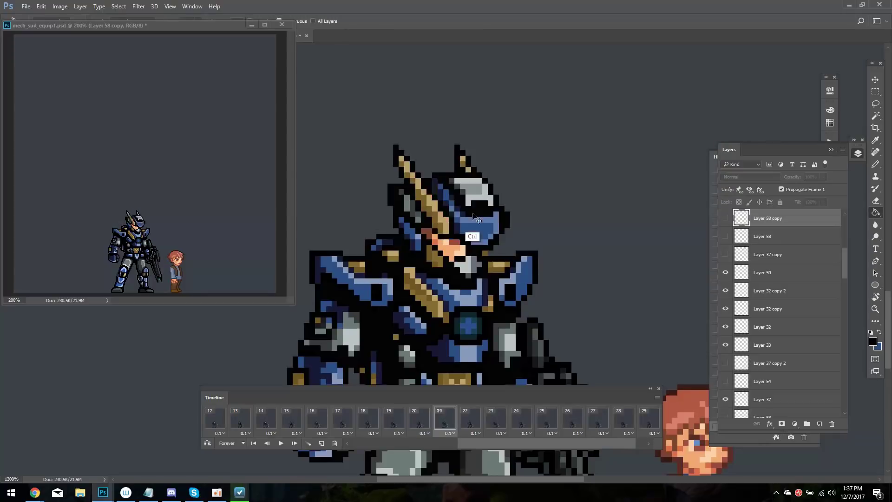
key(ctrl+z)
key(ctrl+z)
key(ctrl+shift+z)
key(ctrl+shift+z)
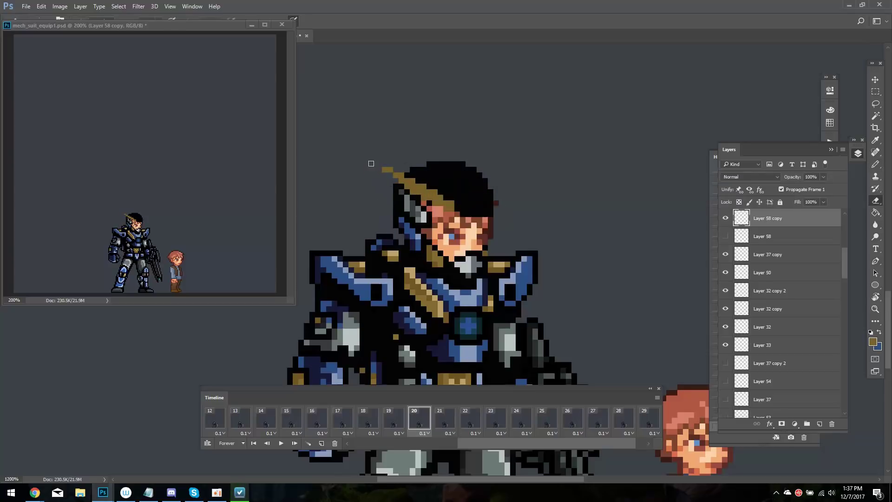
key(ctrl+shift+z)
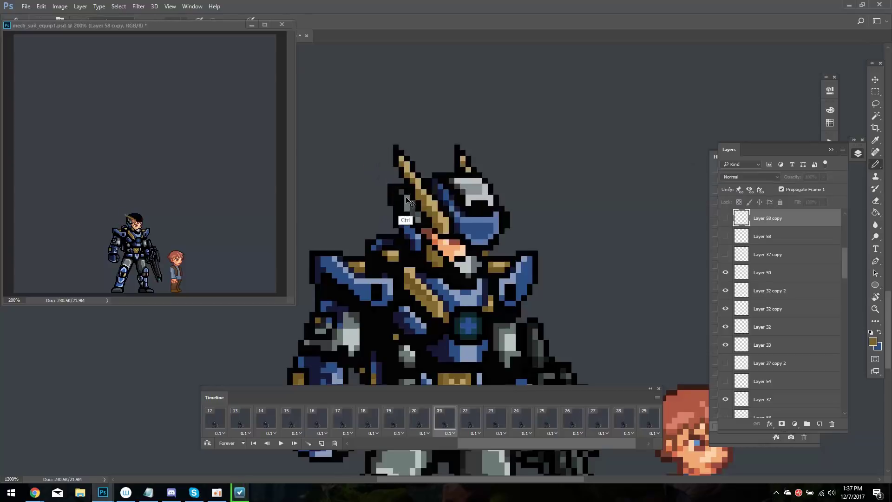
Paint a black helmet shell over the hair on frame 20, then preview the animation
key(ctrl+z)
key(ctrl+z)
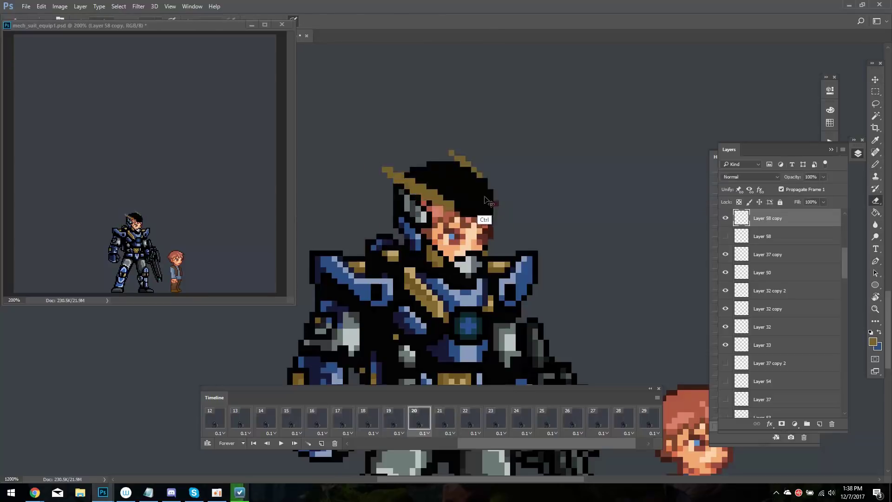
key(ctrl+z)
key(ctrl+z)
key(ctrl+z)
key(ctrl+z)
key(b)
alt+click(471, 174)
key(ctrl+z)
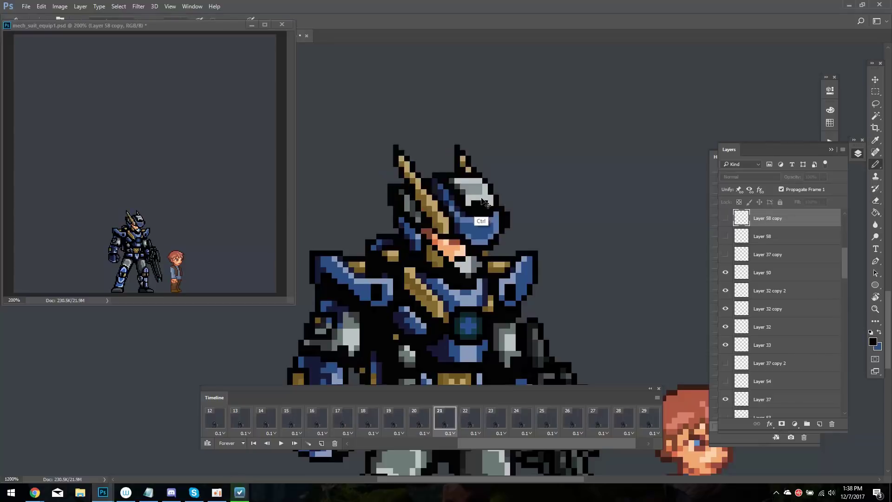
key(ctrl+z)
key(ctrl+apostrophe)
key(space)
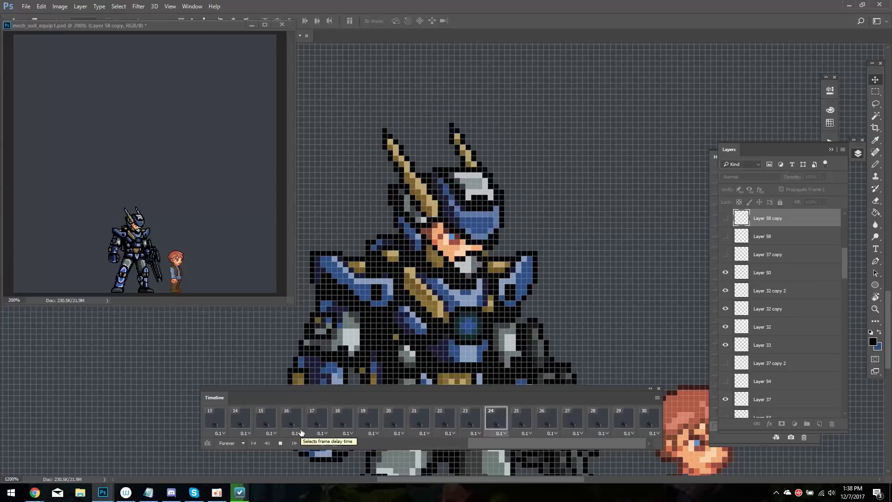
Hide the pixel grid, delete frame 18, and replay the animation
key(ctrl+h)
key(space)
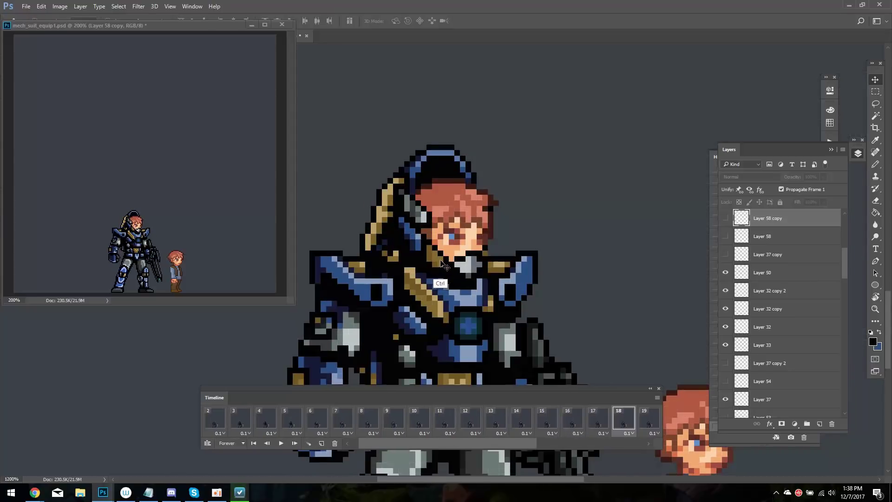
click(335, 442)
click(409, 185)
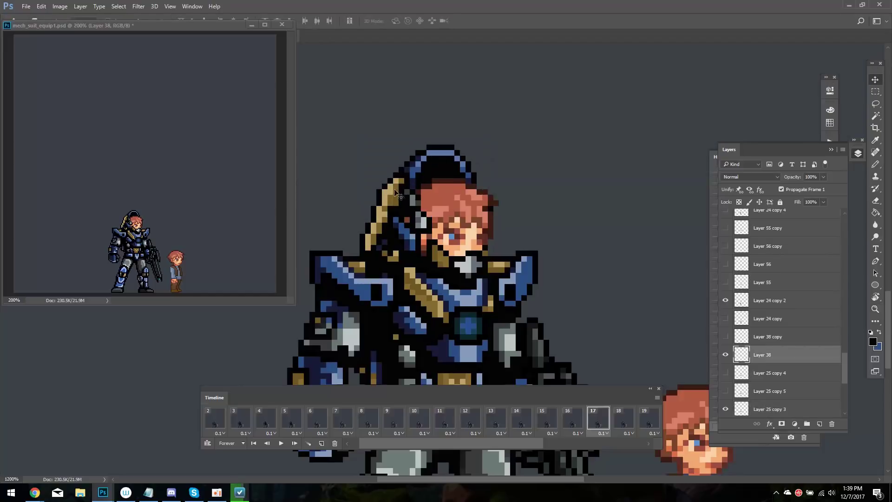
key(space)
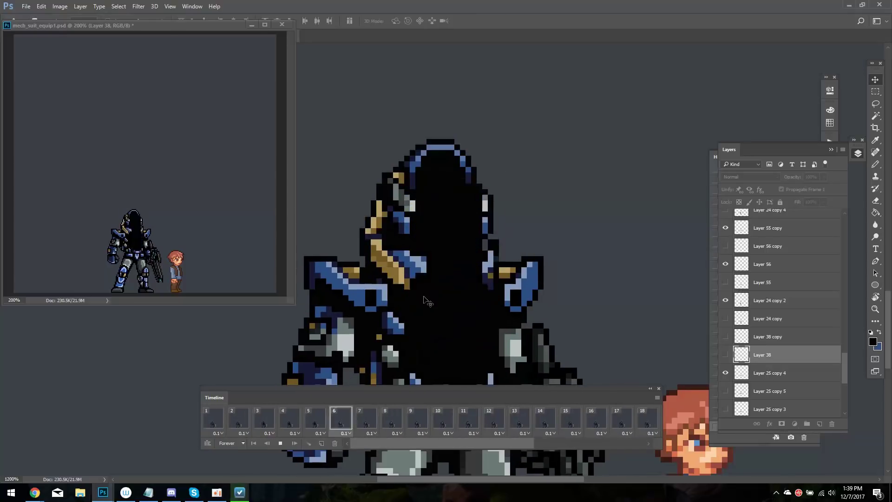
click(426, 424)
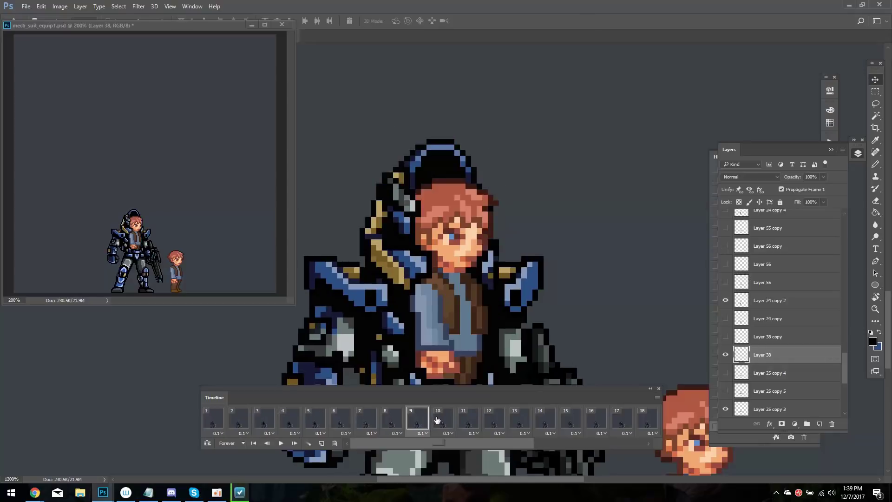
Lower the helmet one pixel on frame 16, step through neighbouring frames, and replay
key(Right)
key(Right)
key(Right)
key(Right)
key(Right)
key(Right)
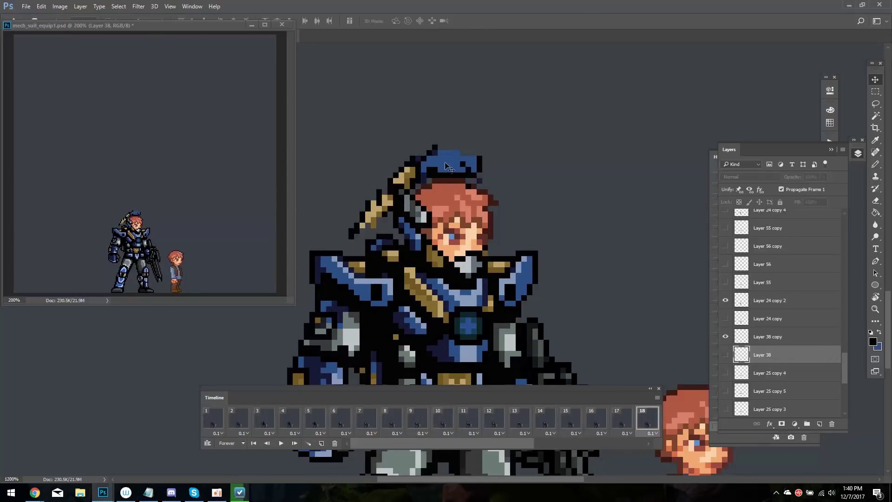
key(Left)
key(Left)
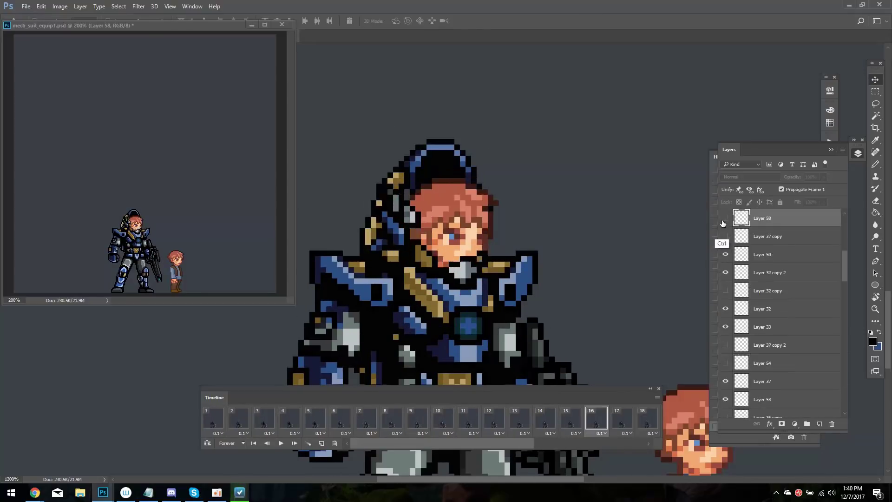
drag(429, 164, 430, 169)
key(Right)
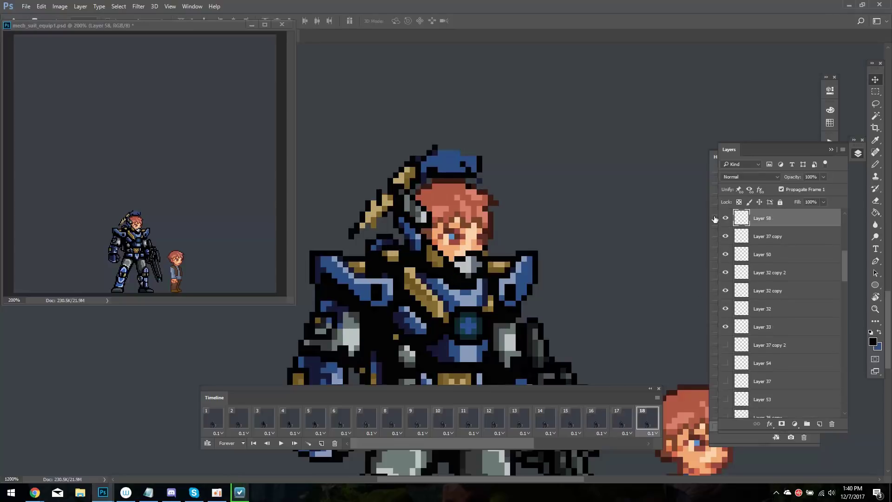
key(Right)
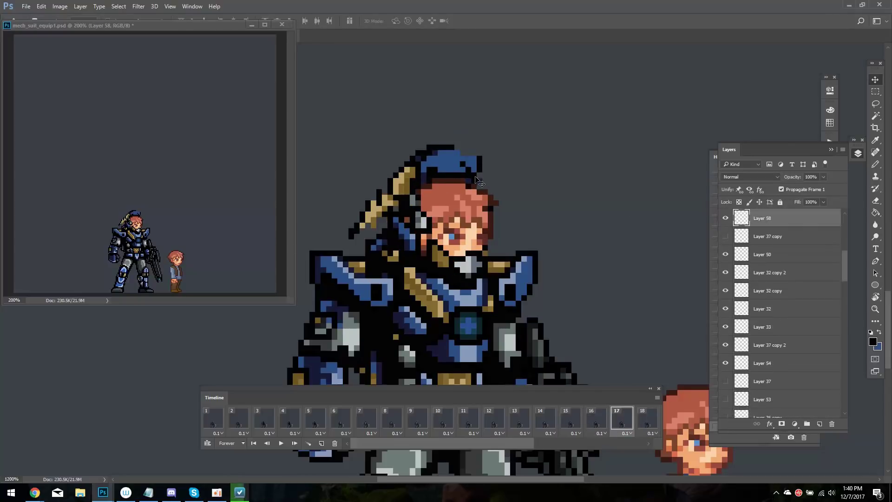
key(Left)
key(Right)
key(Right)
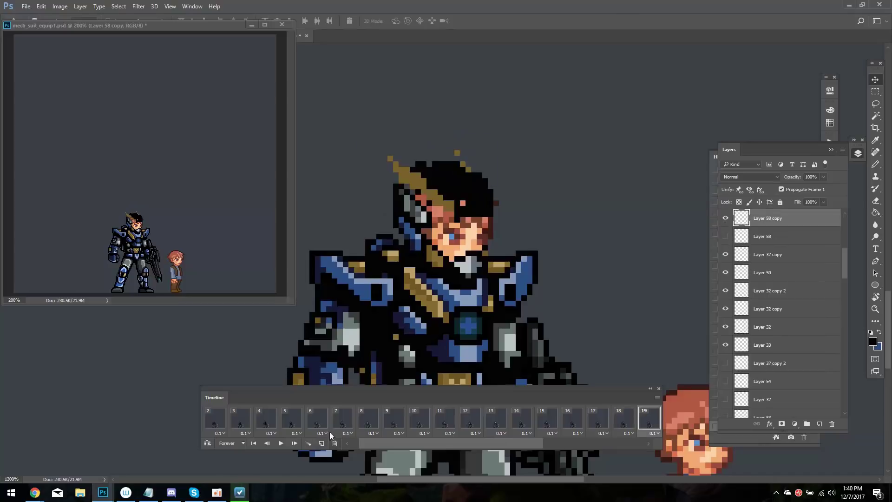
key(space)
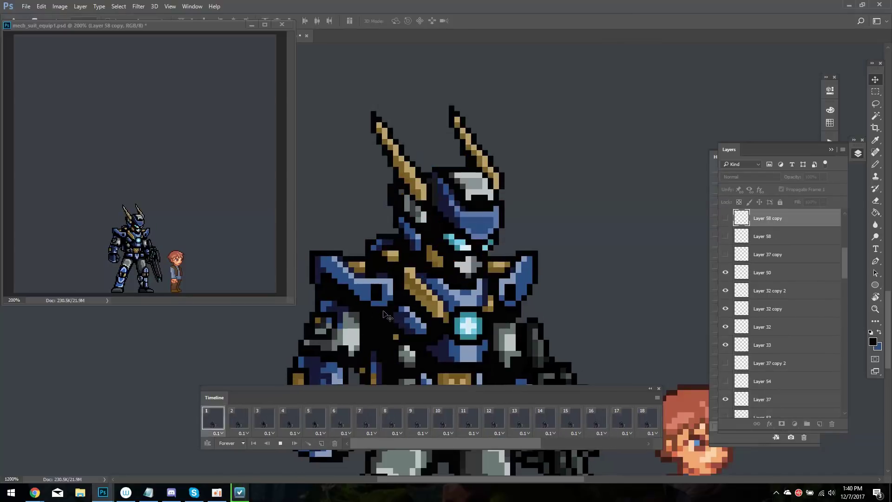
key(space)
Shift the helmet slightly left on frame 16 and play back to check it
key(Left)
key(Left)
key(Left)
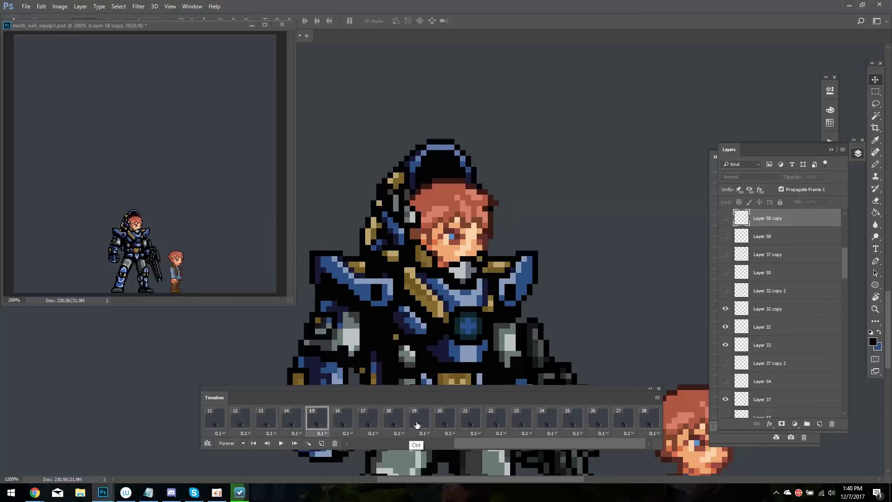
key(Right)
key(Right)
key(Right)
drag(432, 213, 384, 213)
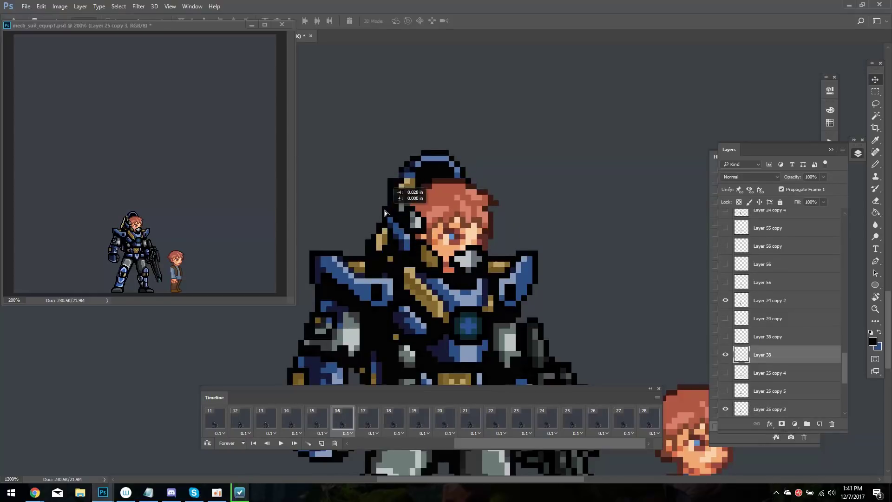
key(space)
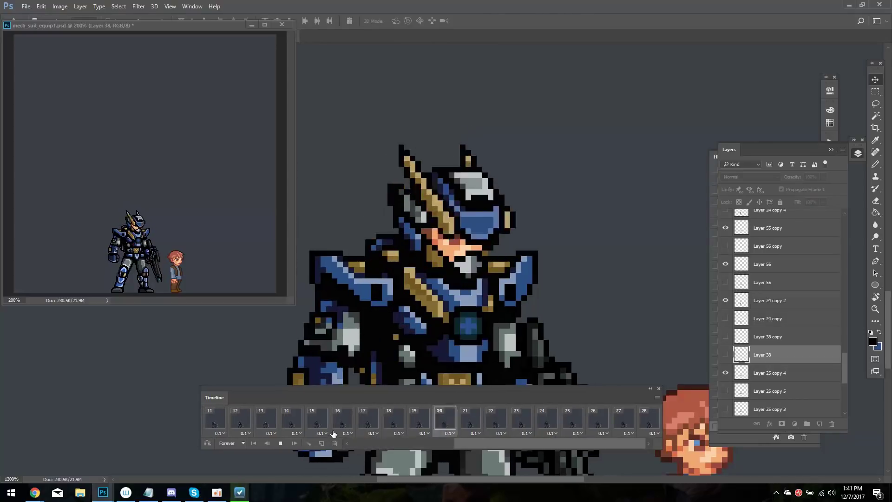
key(space)
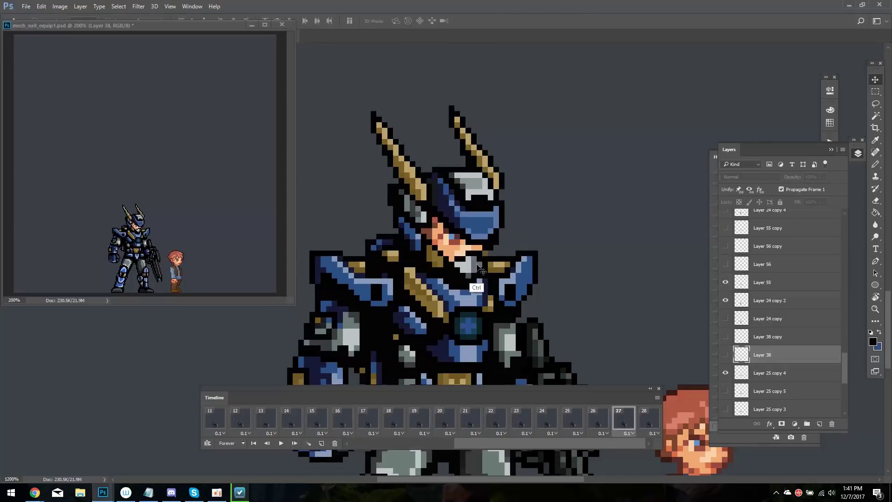
Create face-shadow Layer 59 above Layer 55 and make it visible on this frame
ctrl+click(478, 269)
click(819, 424)
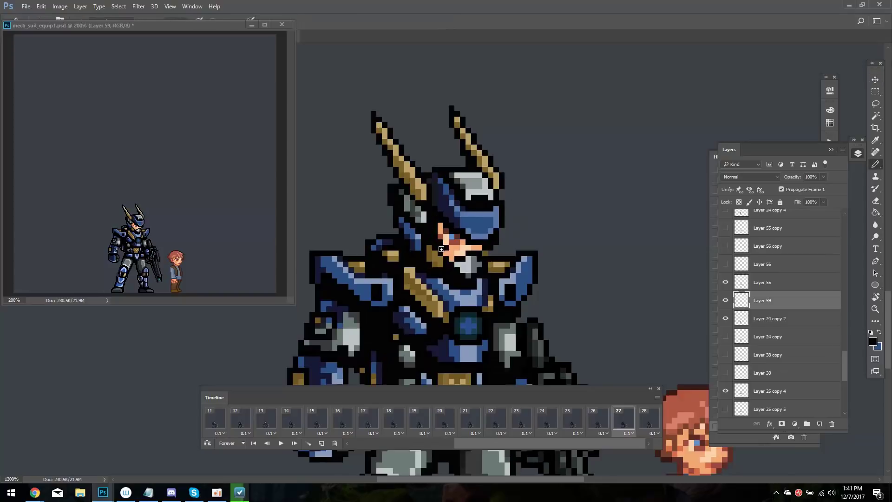
key(ctrl+z)
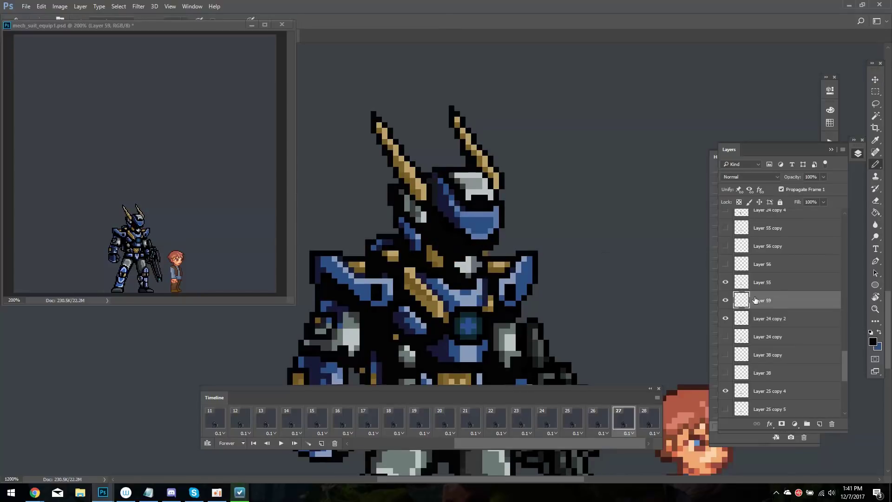
drag(755, 300, 739, 286)
key(ctrl+h)
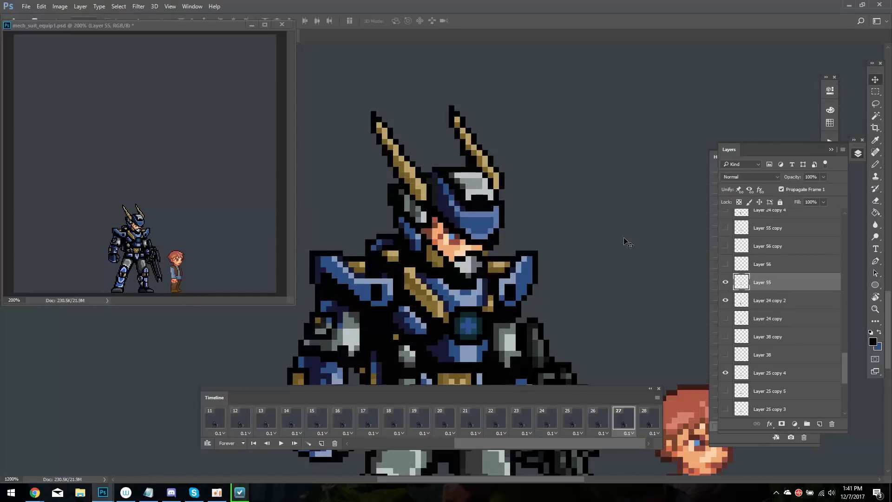
key(alt+period)
click(726, 221)
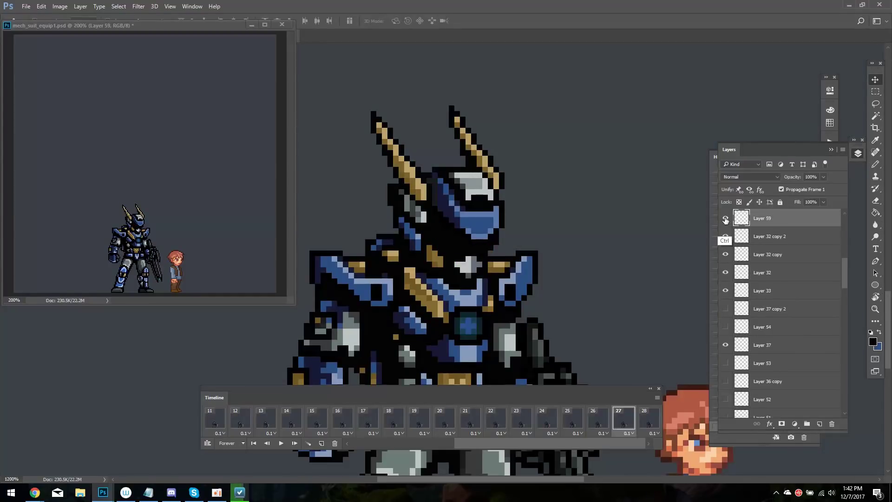
click(403, 187)
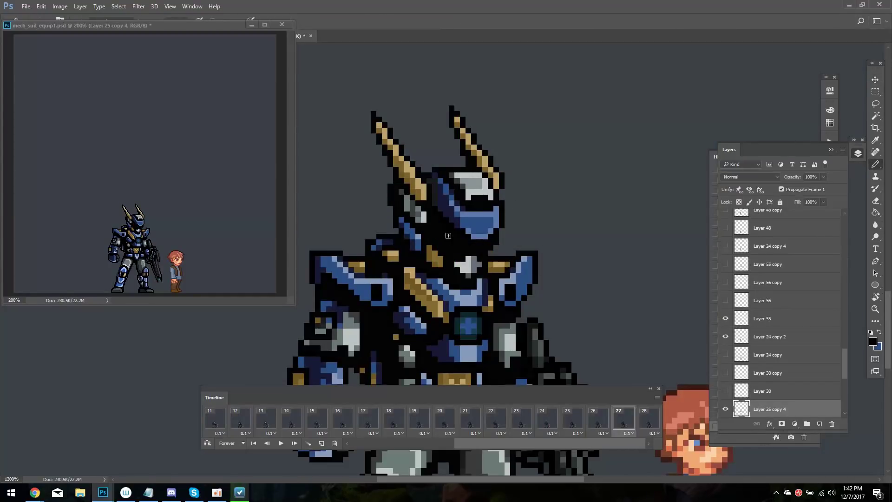
Set the shadow opacity for frame 19 on Layer 59 and preview the face shading
key(alt+period)
click(598, 418)
click(419, 418)
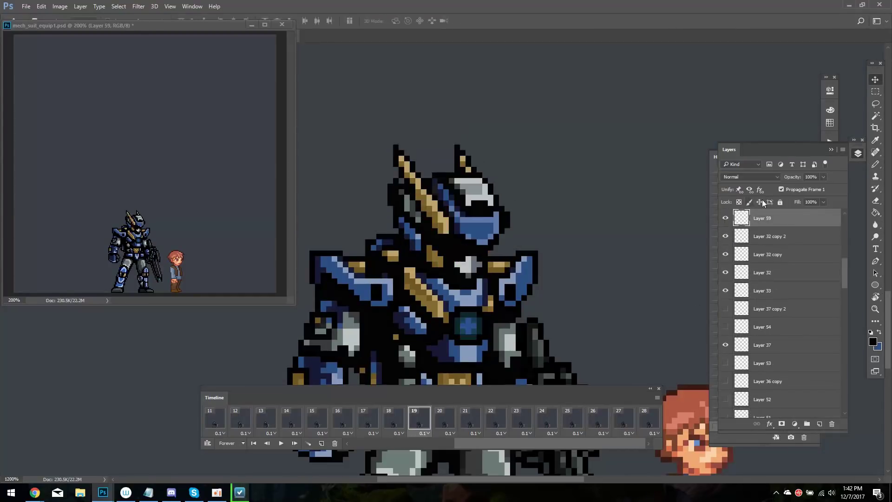
key(Right)
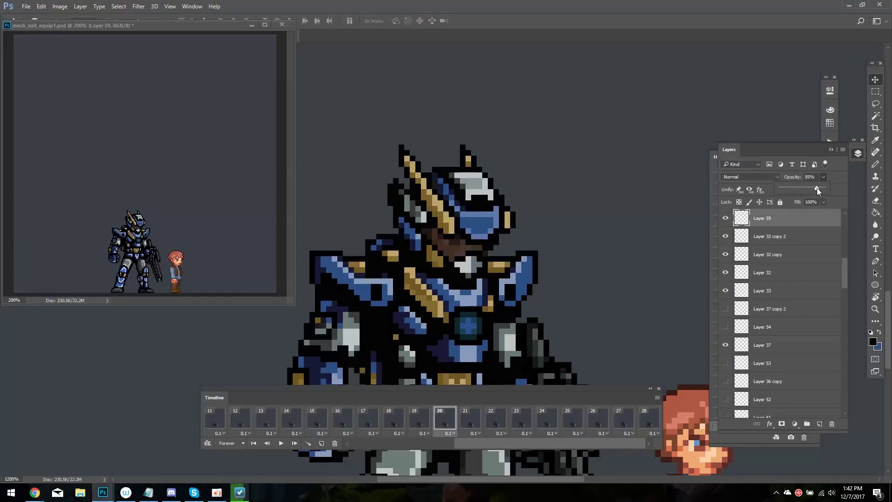
key(Right)
key(Right)
key(Right)
key(Right)
key(Right)
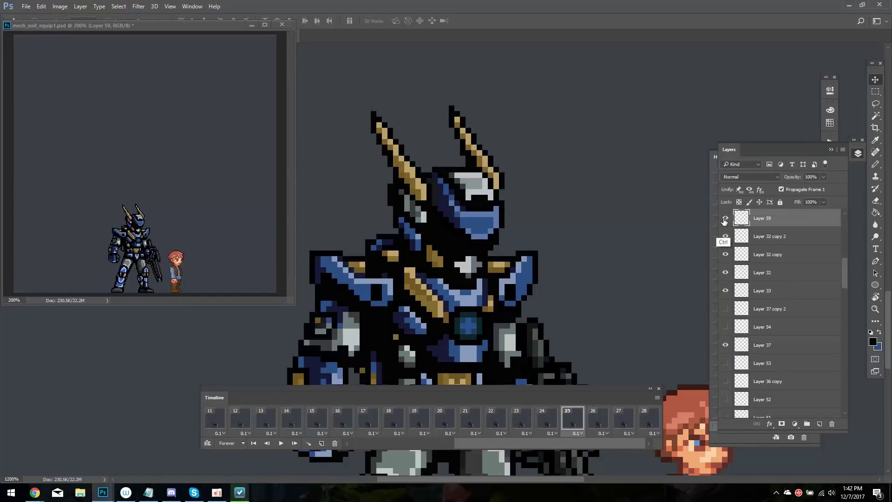
click(280, 443)
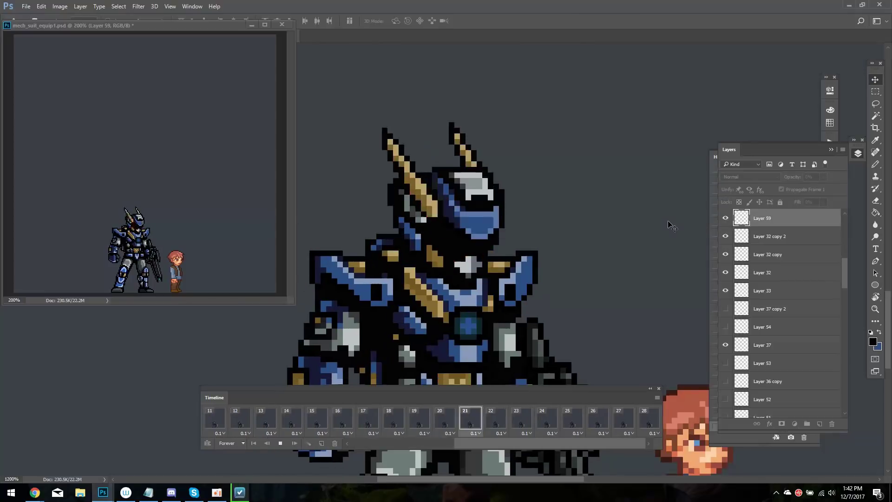
key(space)
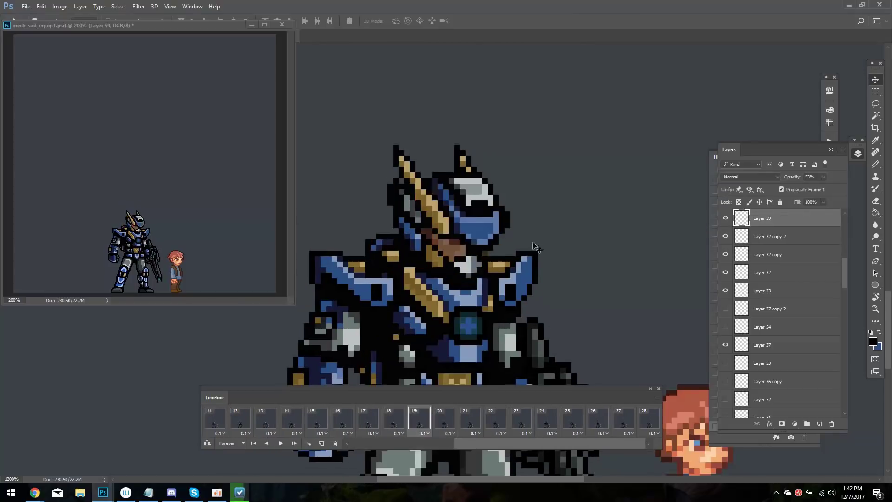
Duplicate the shadow layer for frames 20, 21 and 22, then review playback
key(ctrl+j)
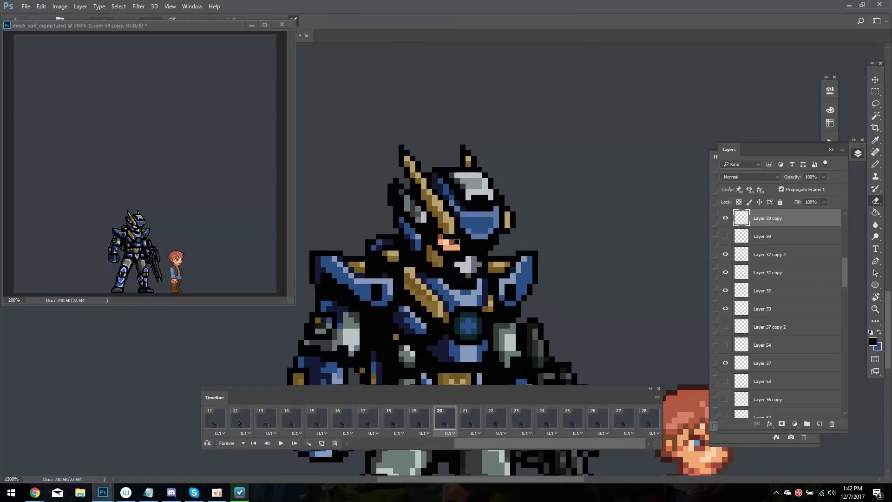
key(Right)
key(Right)
key(ctrl+j)
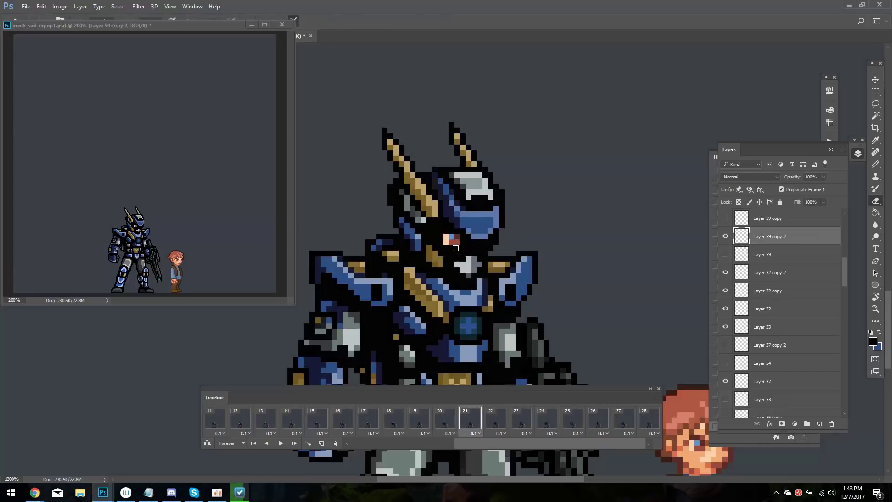
key(Right)
key(ctrl+j)
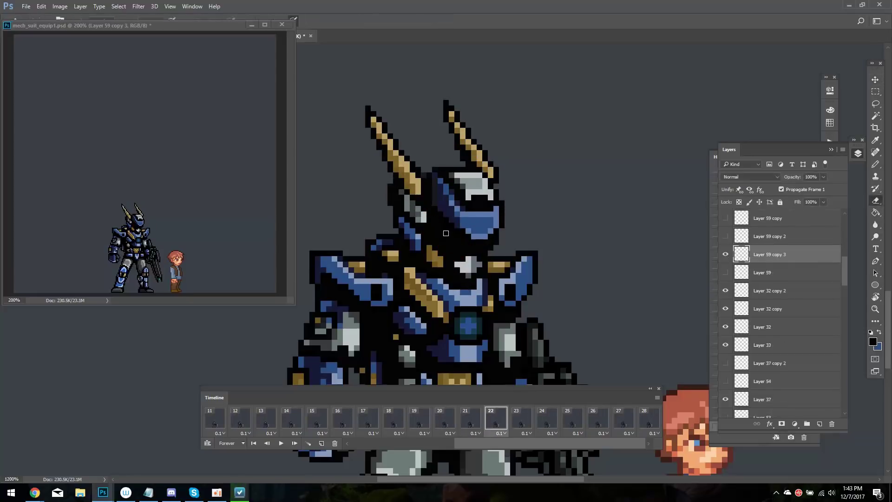
key(space)
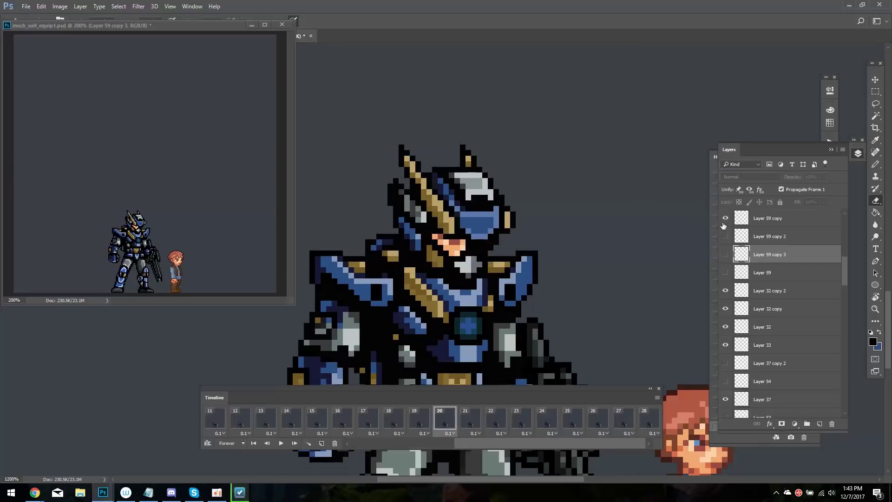
key(space)
Select Layer 59 on frame 21 and step ahead through frames 24–25
click(743, 273)
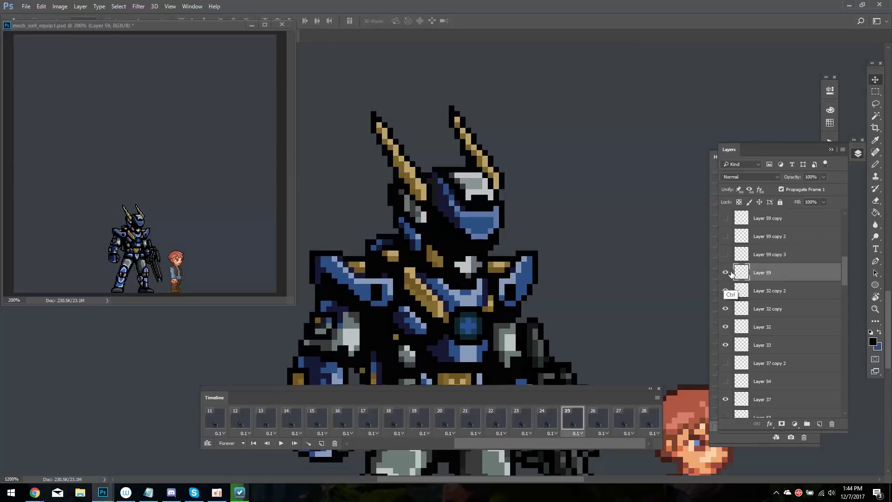
key(Right)
key(Right)
key(Right)
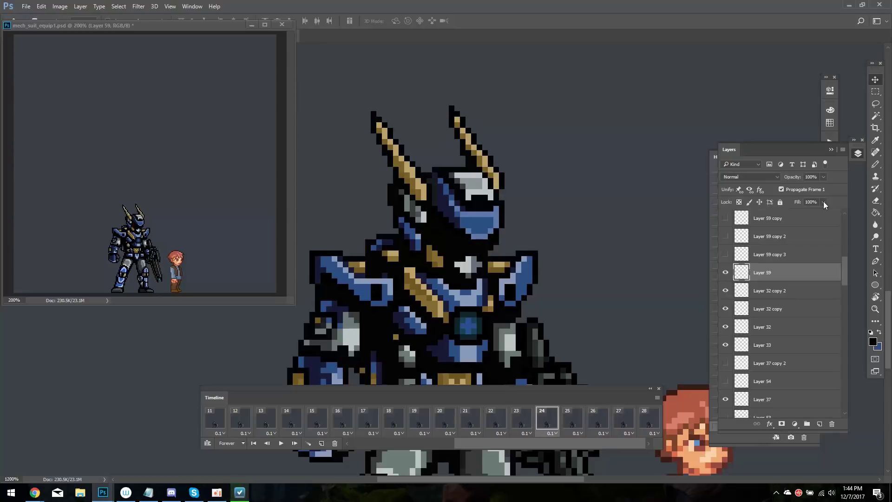
key(Right)
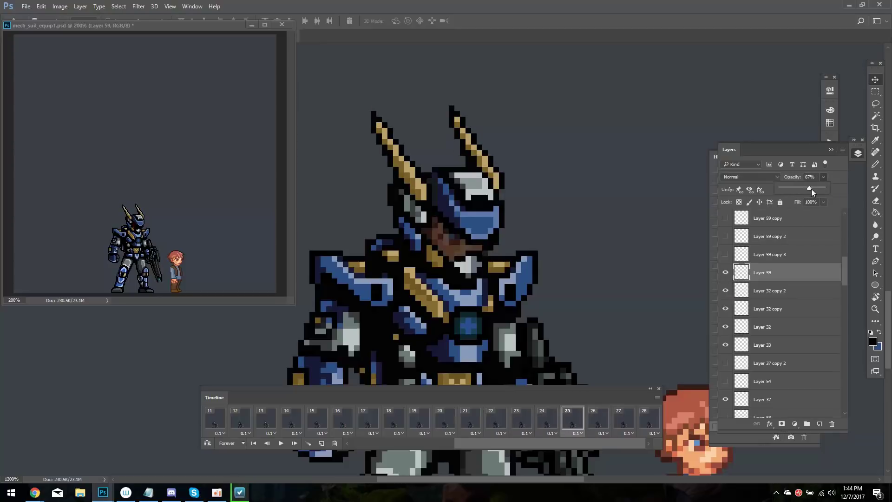
key(Right)
key(Right)
key(Right)
Lasso-select the glowing cyan eye pixels on the final frame and nudge them into place
key(l)
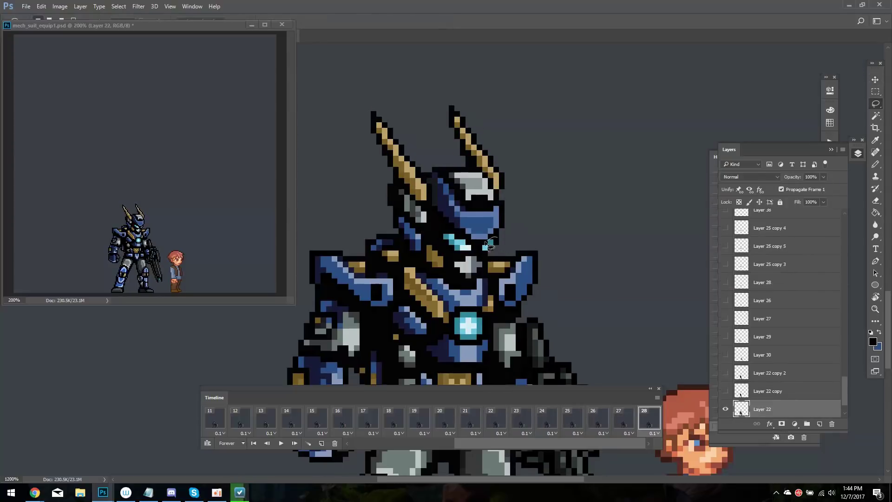
mouse_move(507, 250)
mouse_down()
mouse_move(592, 259)
mouse_move(471, 253)
mouse_up()
key(Left)
key(w)
click(588, 255)
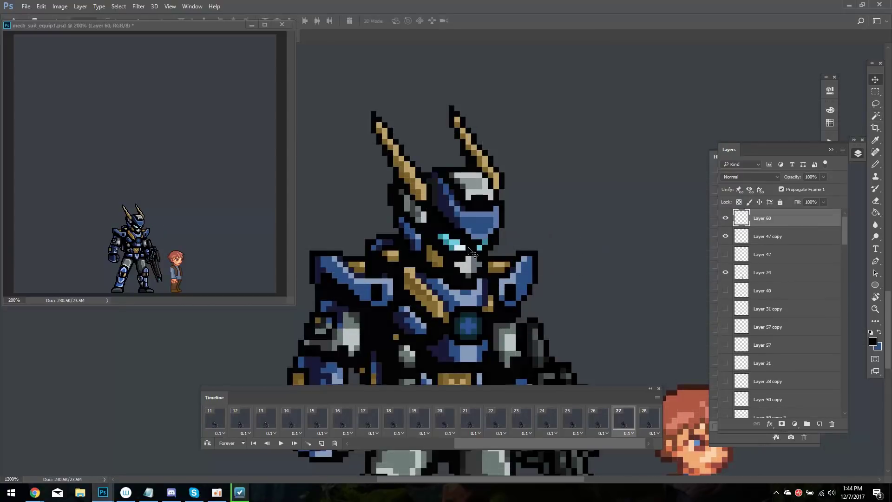
Add three held frames with the chest core lit to the end and preview playback
key(Left)
key(Left)
key(Left)
key(Left)
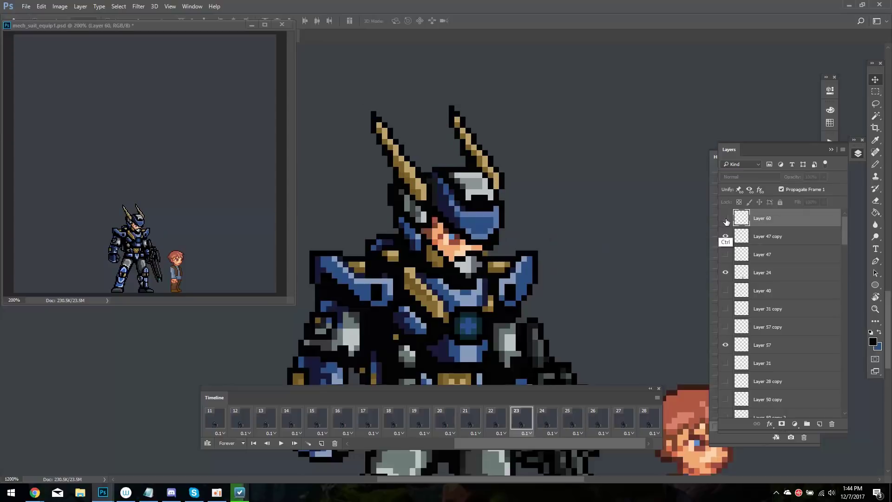
key(Right)
key(Right)
key(Right)
key(Right)
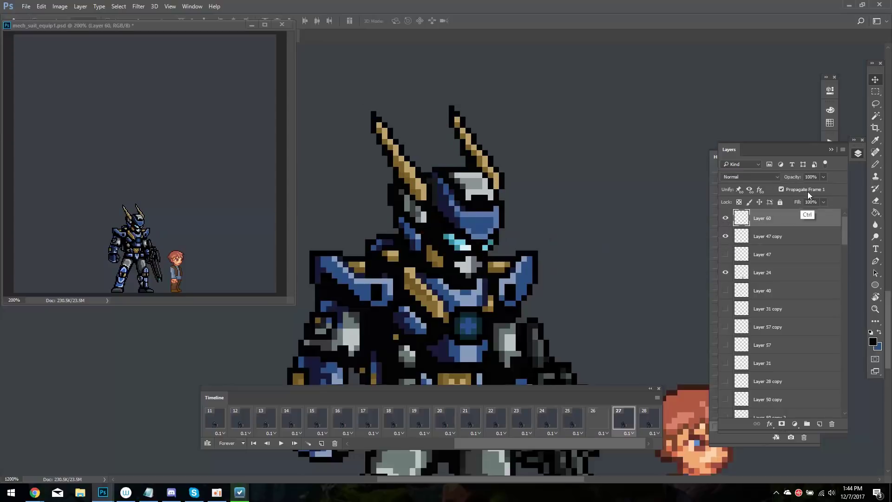
click(320, 444)
click(321, 443)
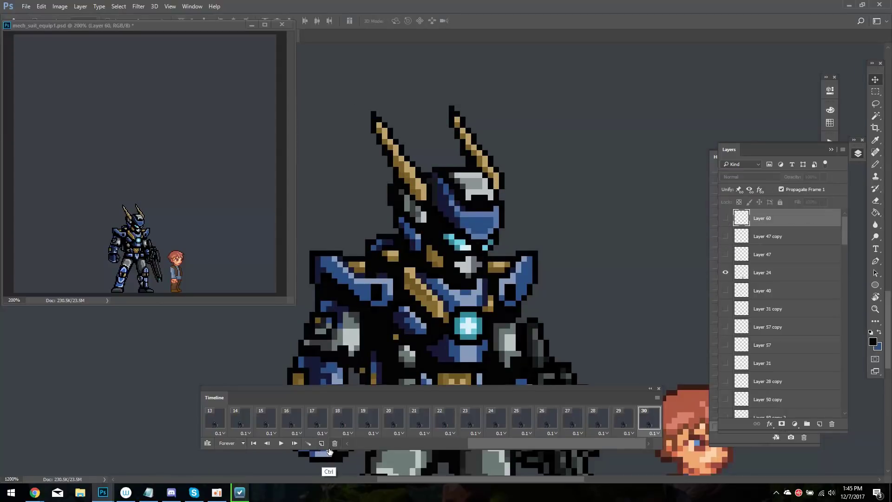
click(321, 443)
click(281, 443)
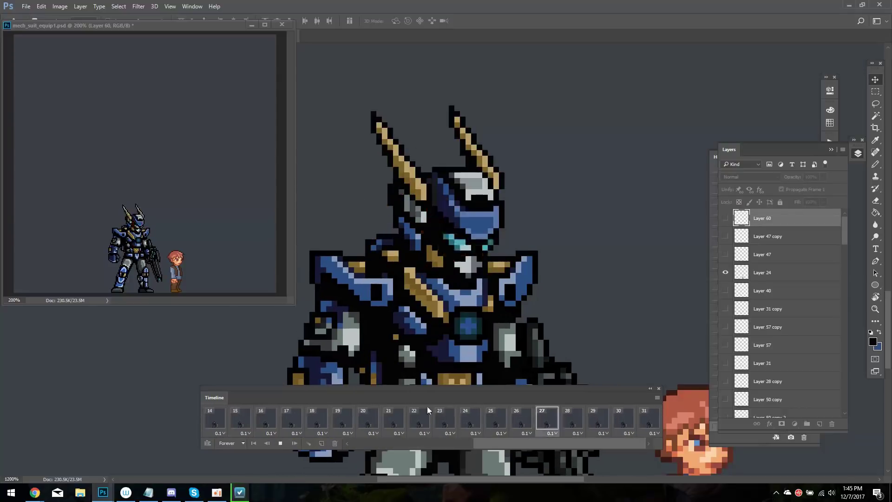
key(space)
Step through frames 18–27 to check the pilot's face darkening behind the closing visor
key(Left)
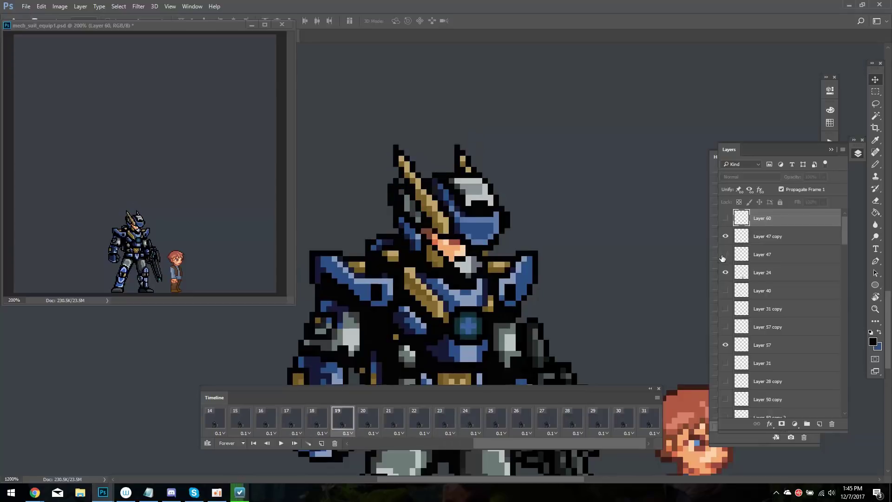
scroll(766, 325, down, 5)
click(722, 409)
key(Left)
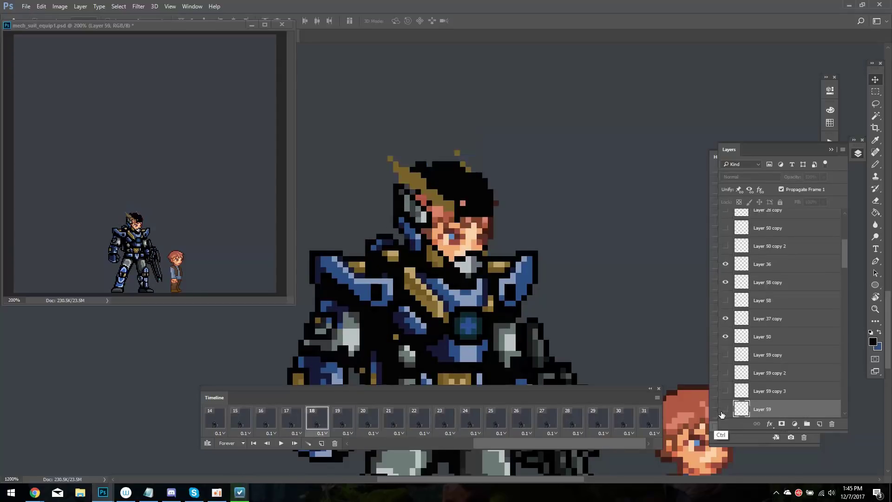
key(Right)
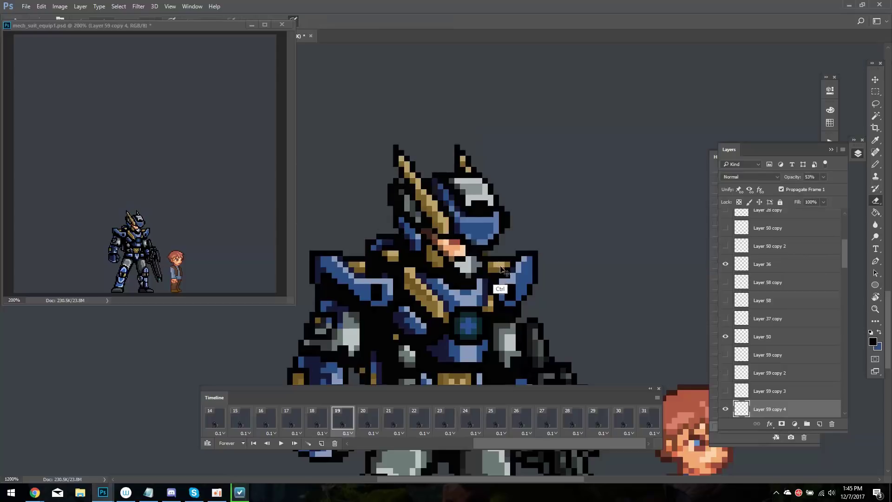
key(Right)
key(Right)
key(Right)
key(Right)
key(Right)
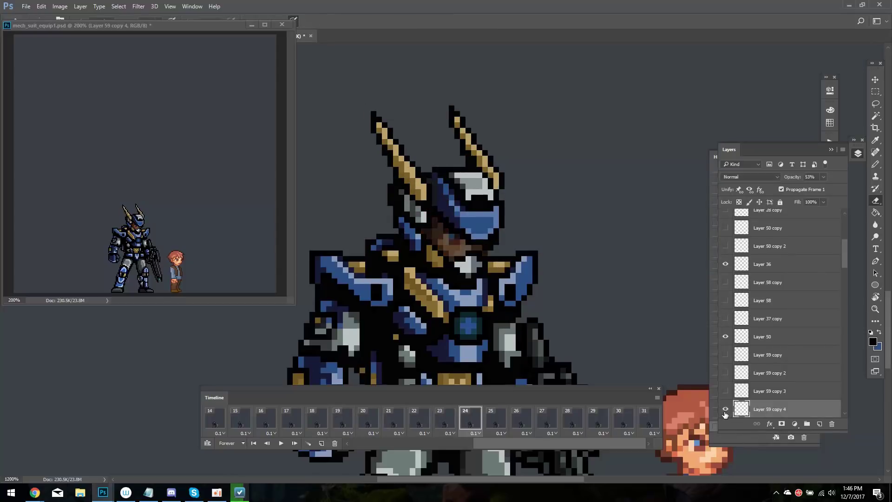
key(Right)
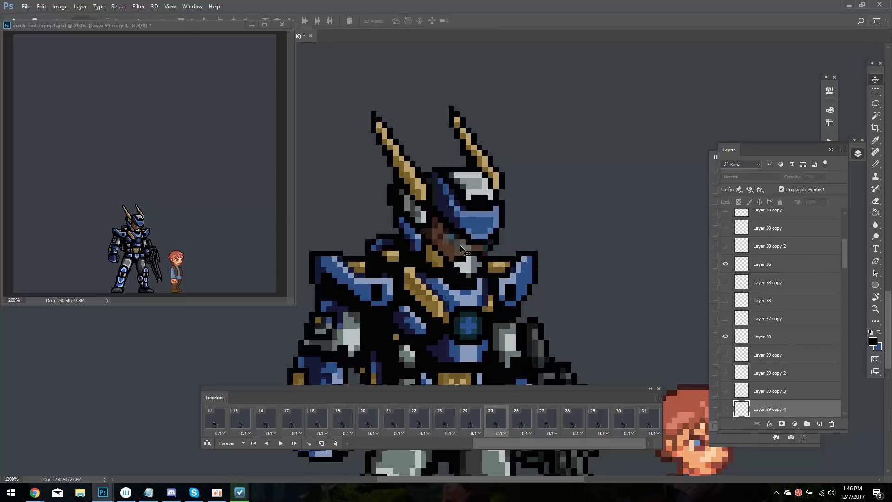
key(Right)
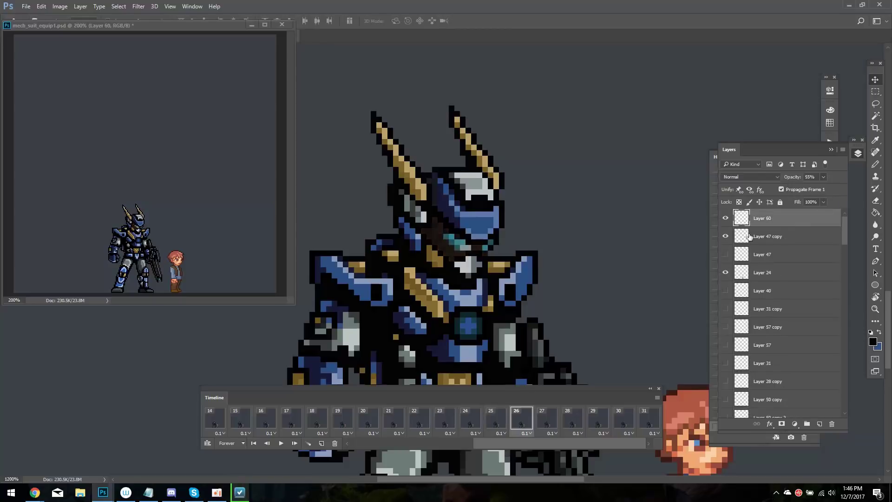
key(Right)
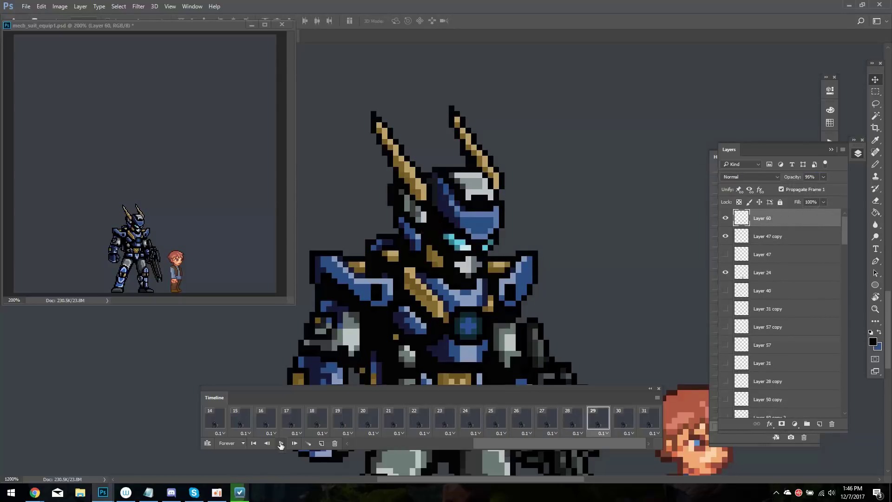
Preview the animation and stop on a closed-helmet frame
click(281, 444)
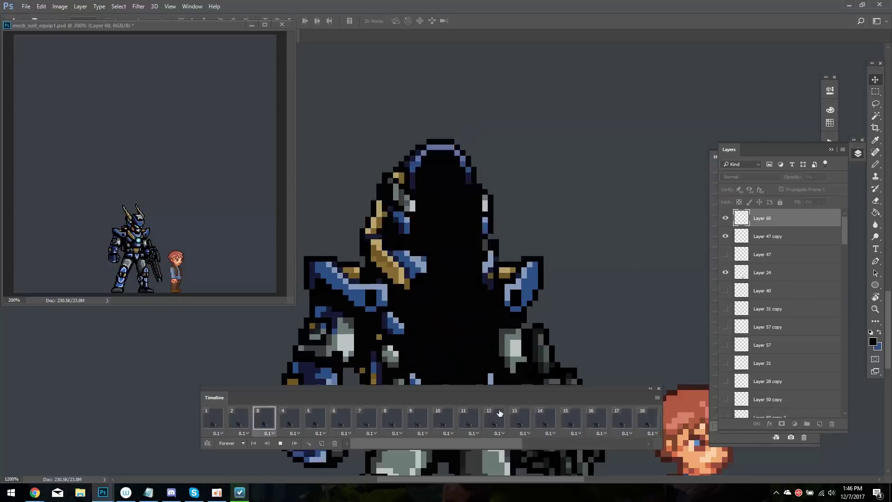
key(space)
key(space)
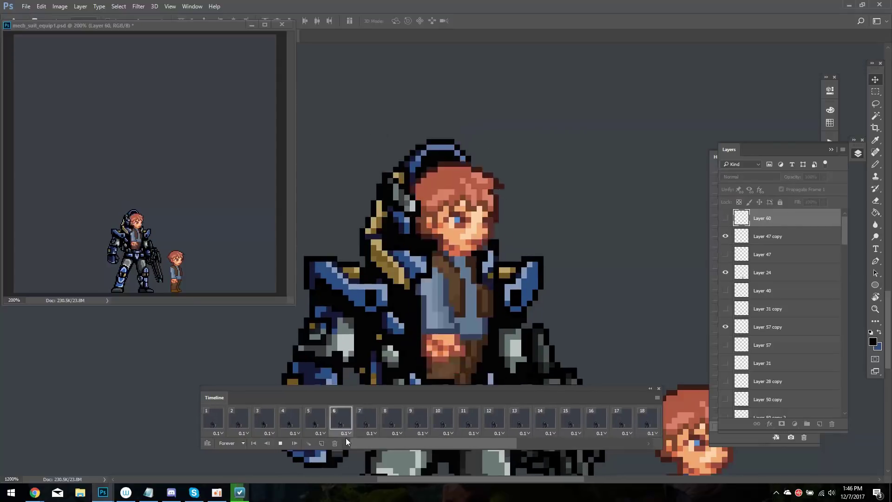
key(space)
key(space)
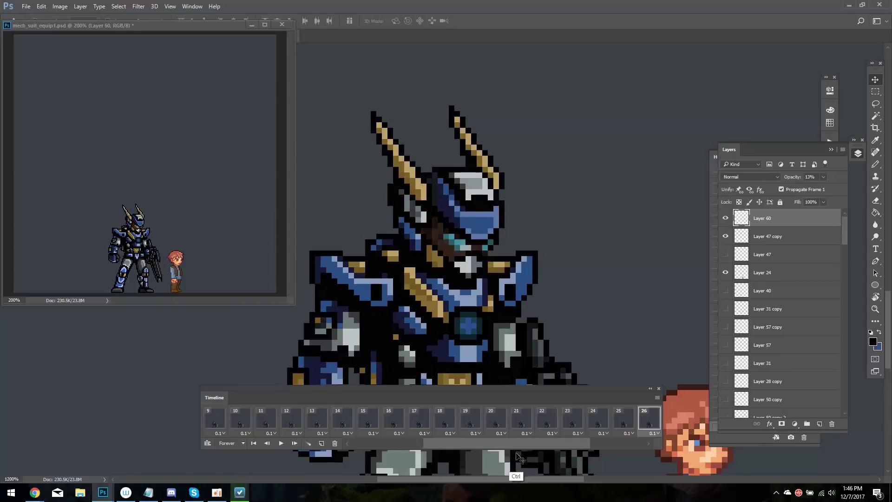
key(space)
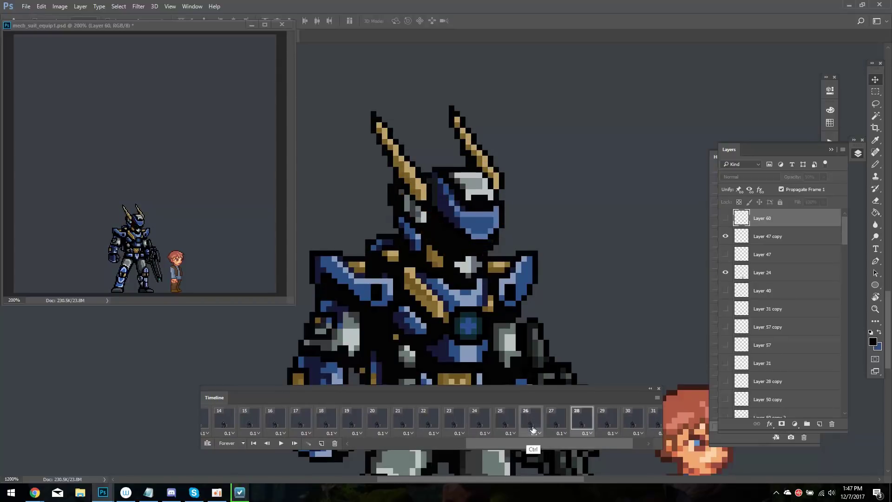
Set frames 26 and 28 to a 0.05-second delay, then replay and step to frame 32
click(584, 435)
click(599, 408)
click(493, 167)
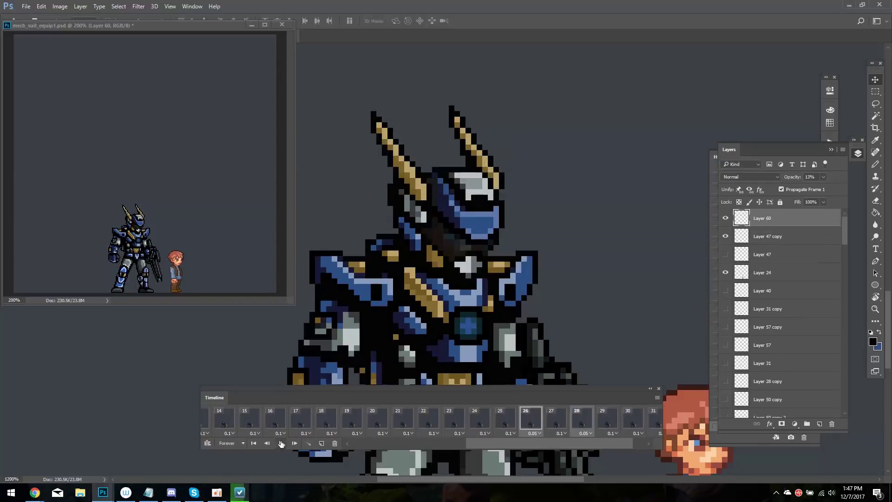
click(280, 443)
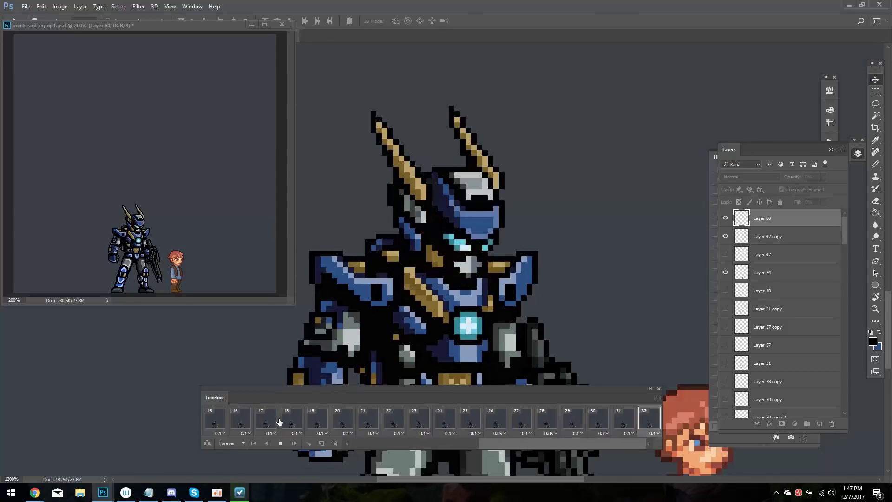
ctrl+click(508, 342)
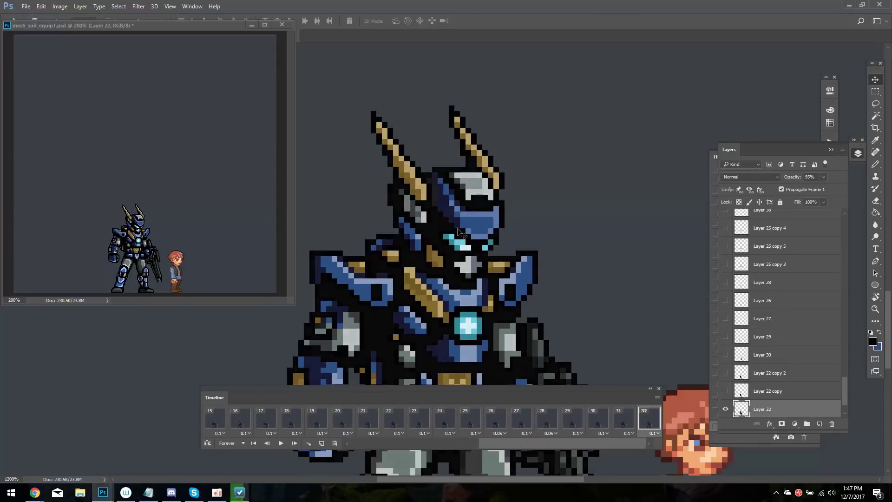
key(Left)
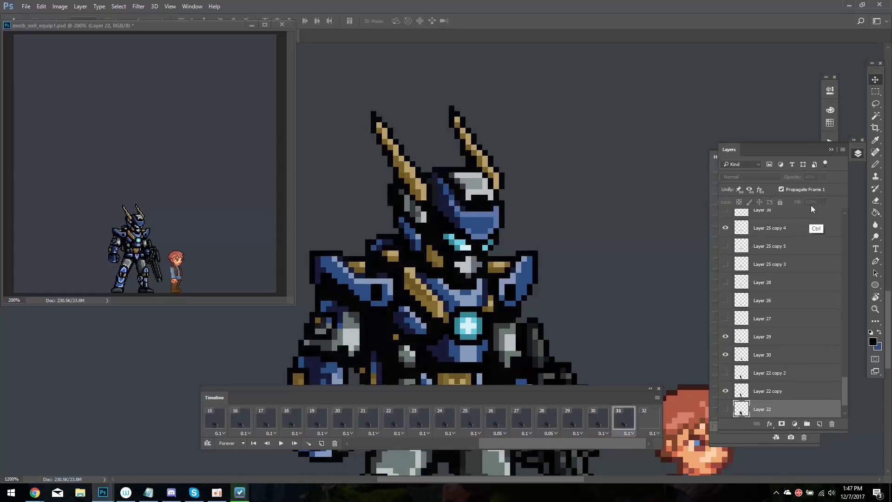
key(Left)
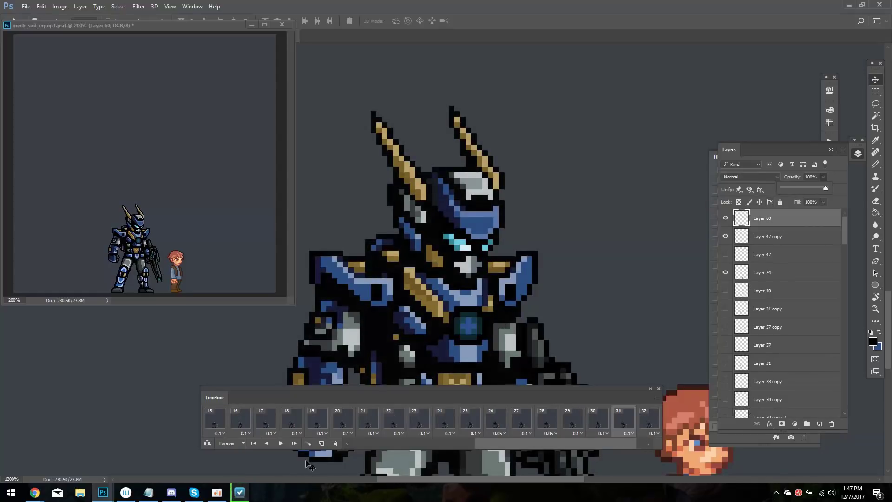
key(Right)
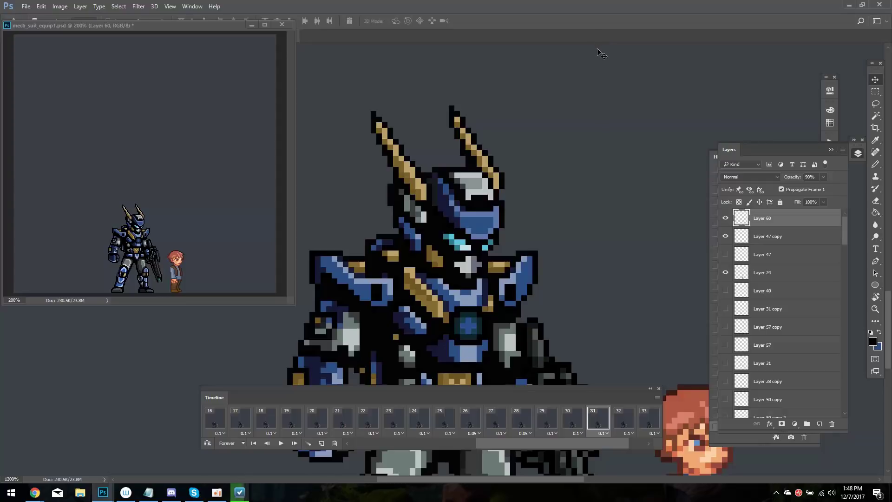
Reposition Layer 24 copy 2 on frame 28 with Free Transform and commit it
click(281, 443)
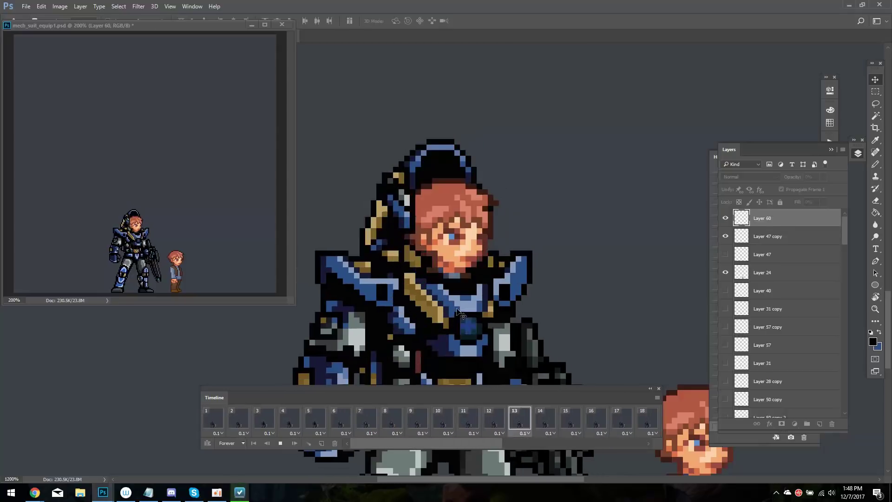
key(ctrl+t)
key(Return)
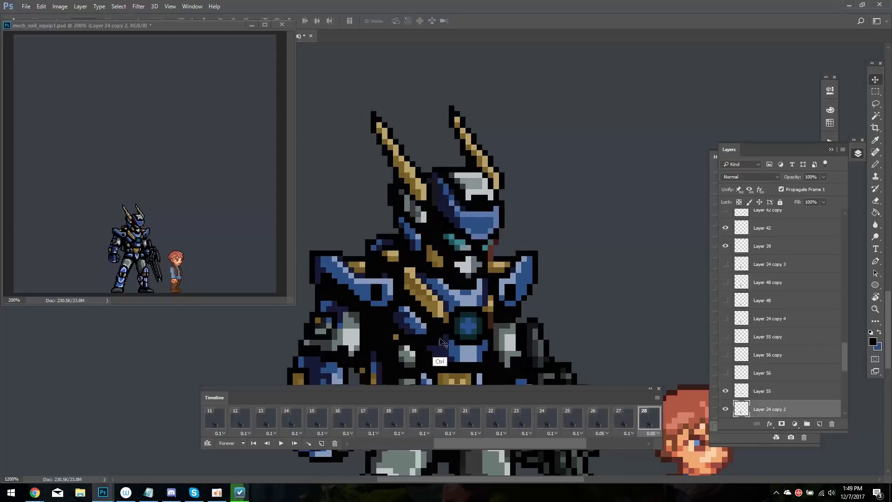
key(ctrl+t)
key(Return)
Replay and step through frames 18–34, confirming the eye and chest glow fade in
key(space)
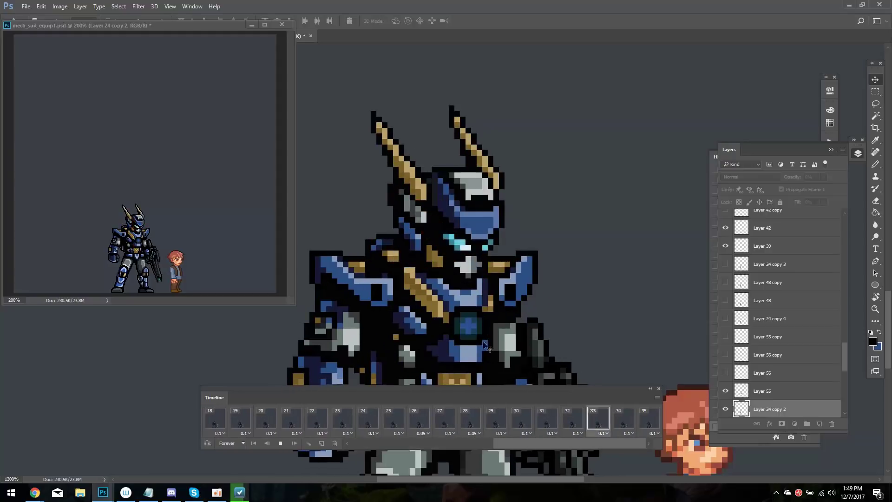
key(space)
key(l)
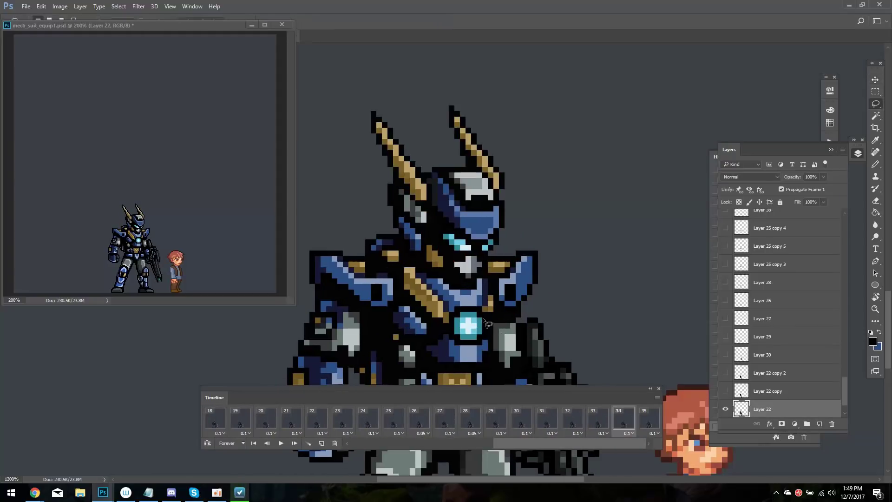
key(Left)
key(v)
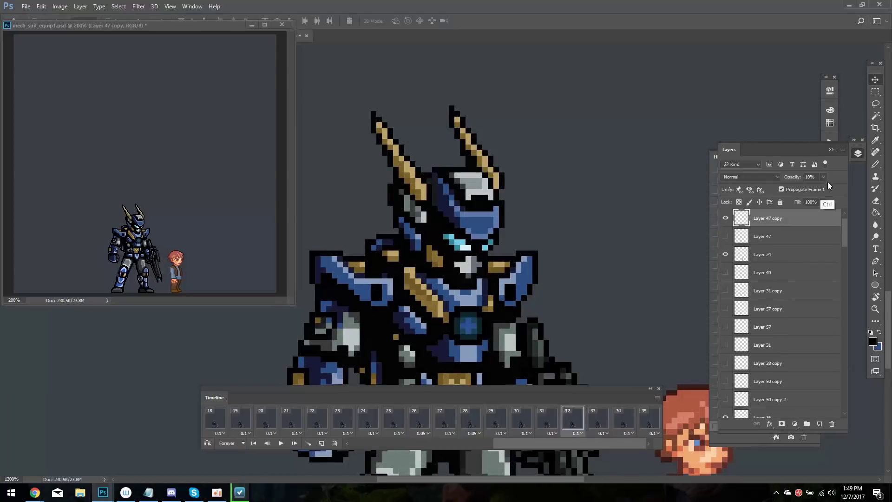
key(Left)
key(Left)
key(Left)
key(Left)
key(Left)
key(Left)
key(Left)
key(Left)
key(Left)
key(Left)
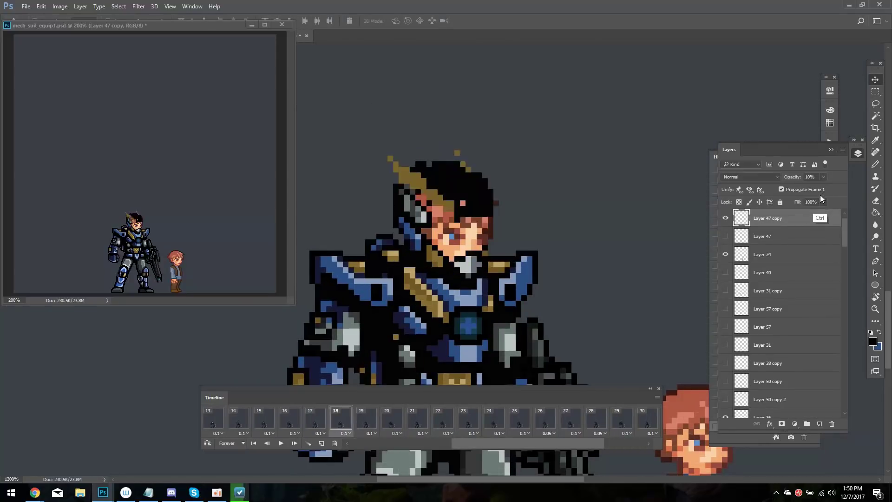
key(Right)
key(Right)
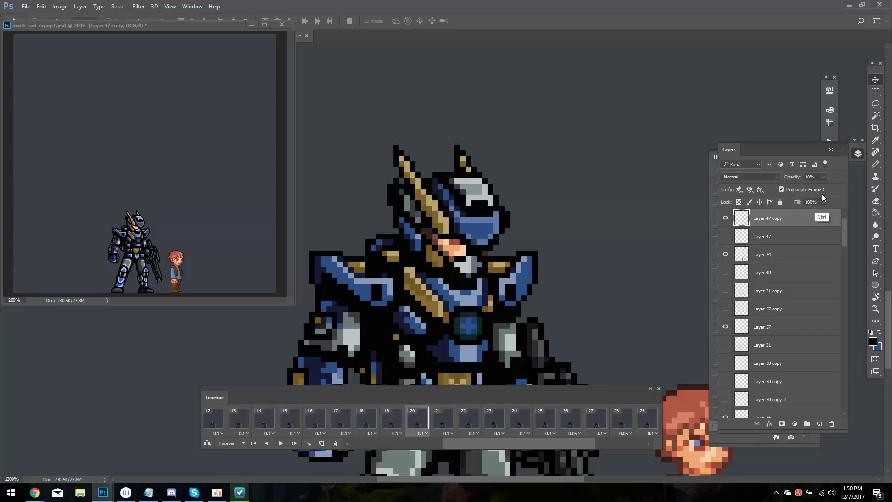
key(Right)
key(Right)
key(Right)
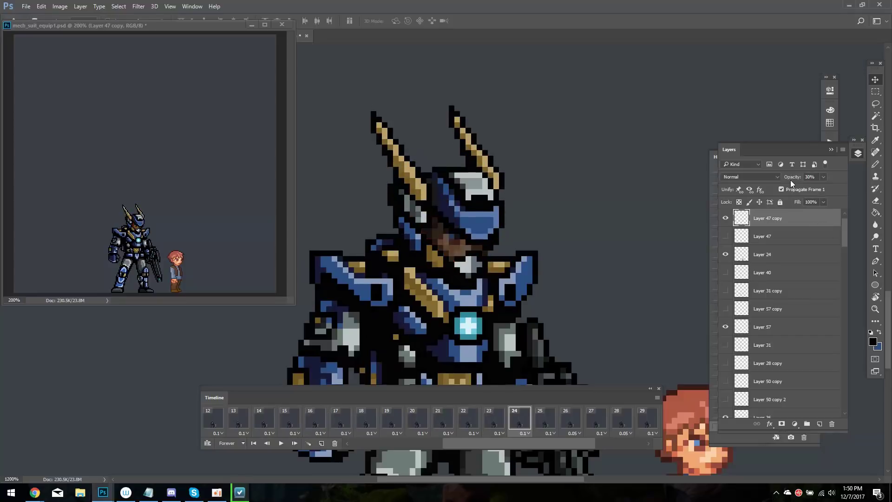
key(Right)
key(Right)
key(Right)
key(Right)
key(Right)
key(Right)
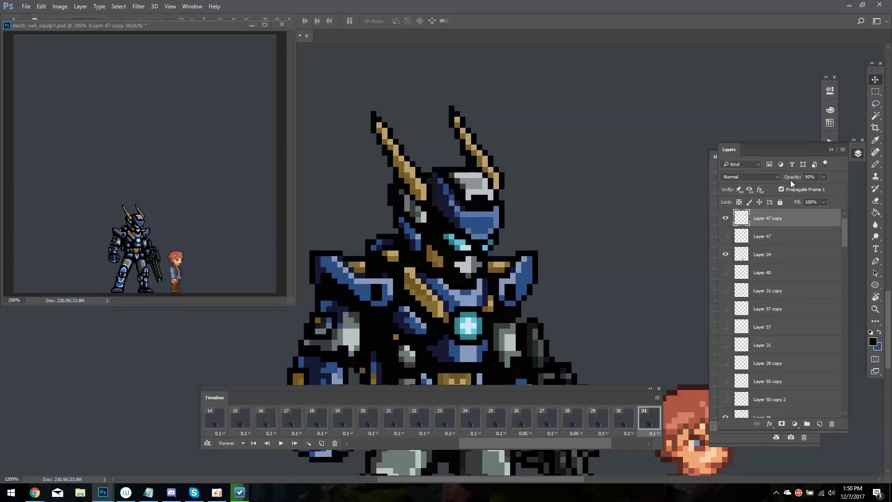
key(space)
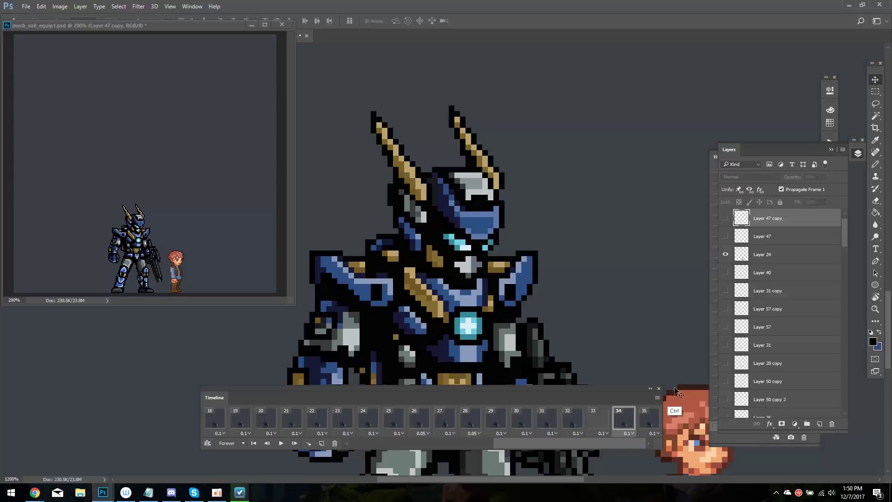
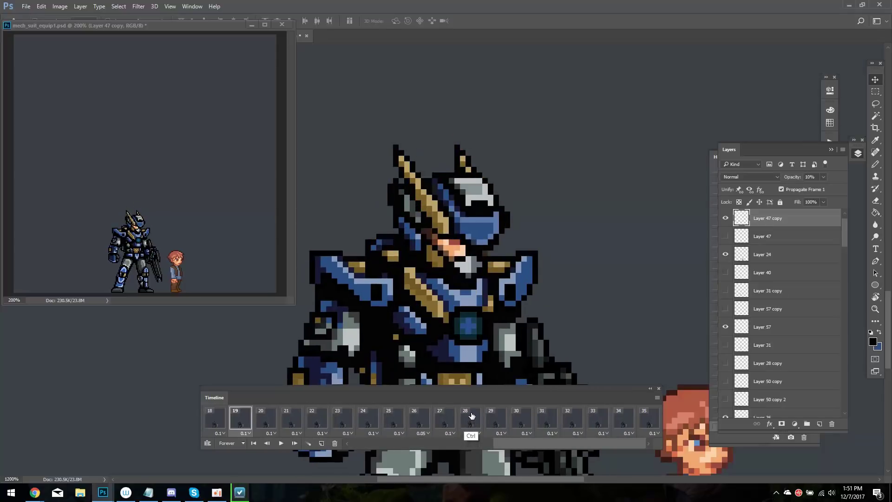
Stop playback, select the Layer 36 copy 2 layer, and compare frames 18 and 19
key(space)
ctrl+click(399, 179)
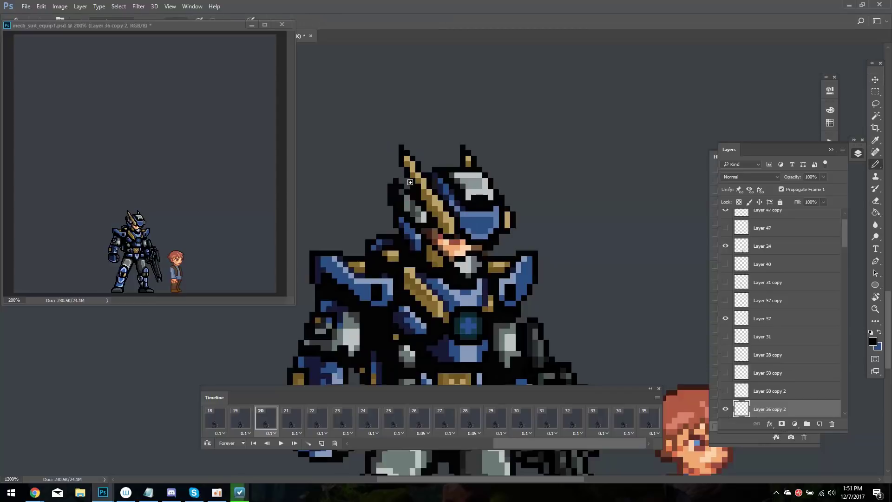
key(Left)
key(Left)
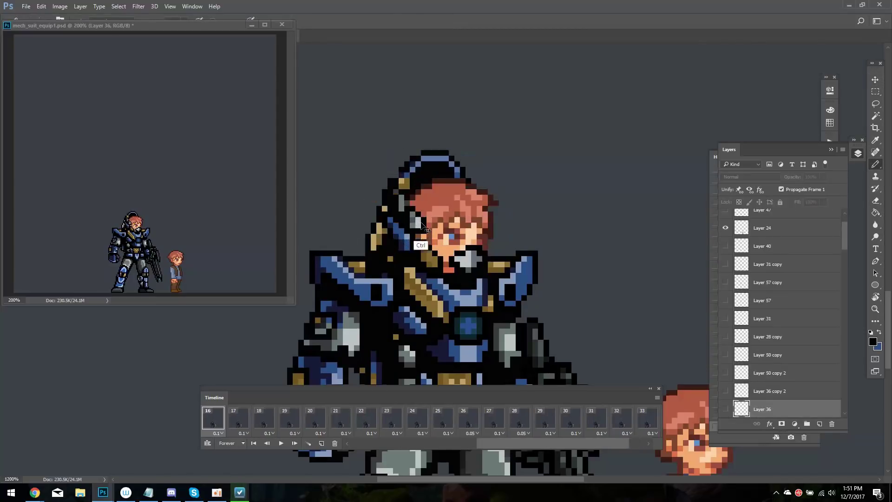
key(Right)
key(Left)
key(Right)
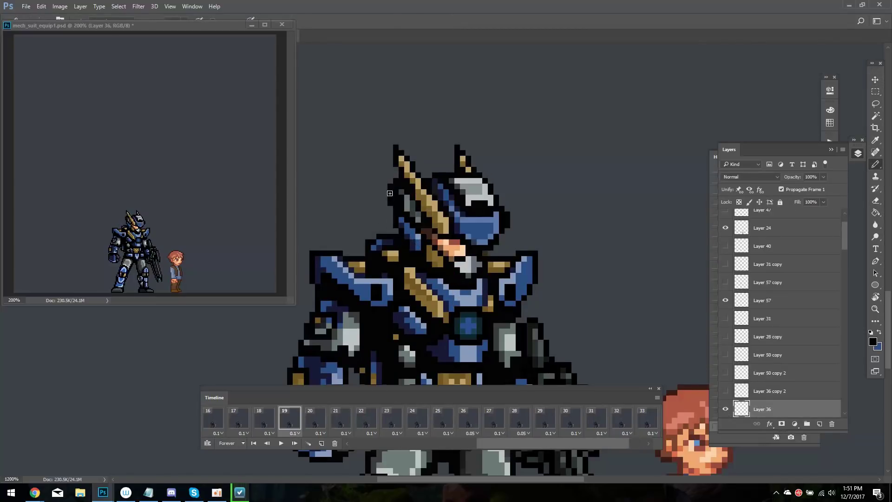
Flip through the earlier frames and settle on frame 17 showing the red hair
key(Left)
key(Right)
key(Left)
key(e)
key(Right)
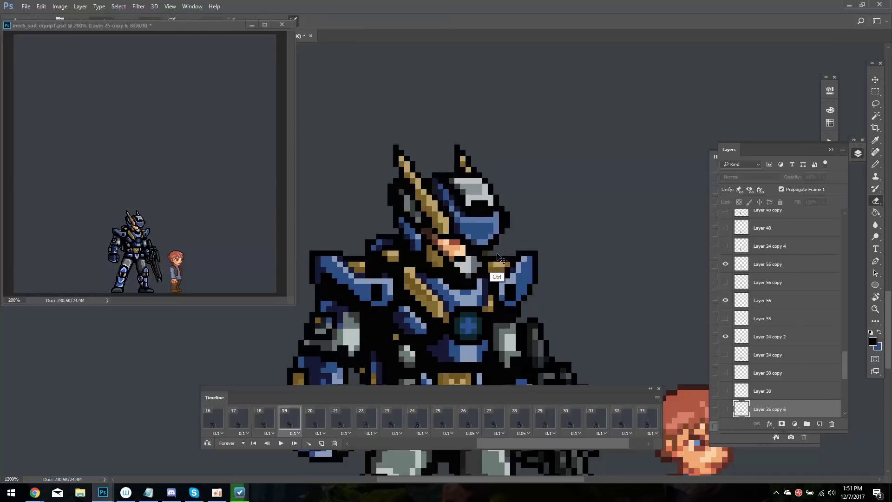
key(Left)
key(Left)
key(Left)
key(Right)
key(Right)
key(Right)
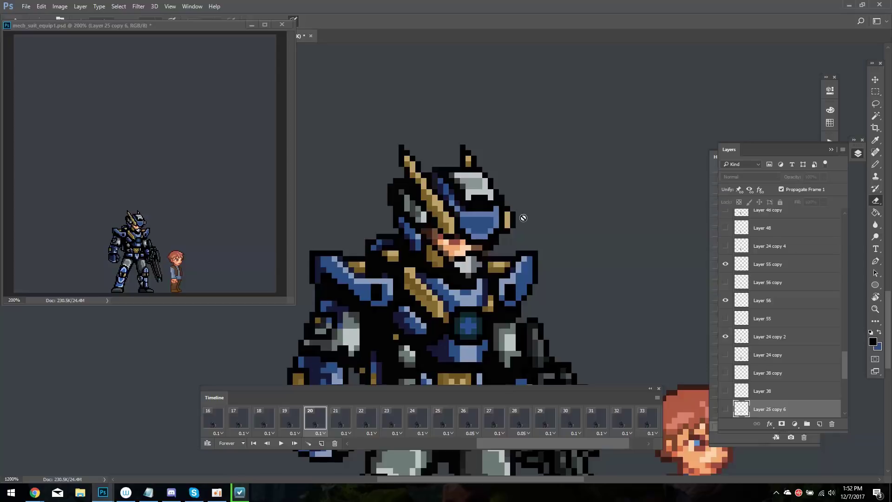
key(ctrl+Left)
key(ctrl+Left)
key(ctrl+Left)
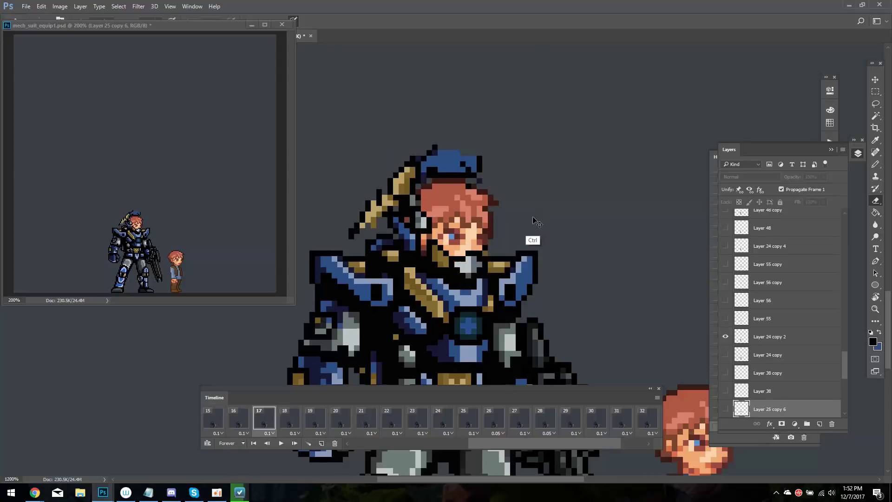
Select Layer 58 and erase the solid blue top of the helmet
ctrl+click(451, 194)
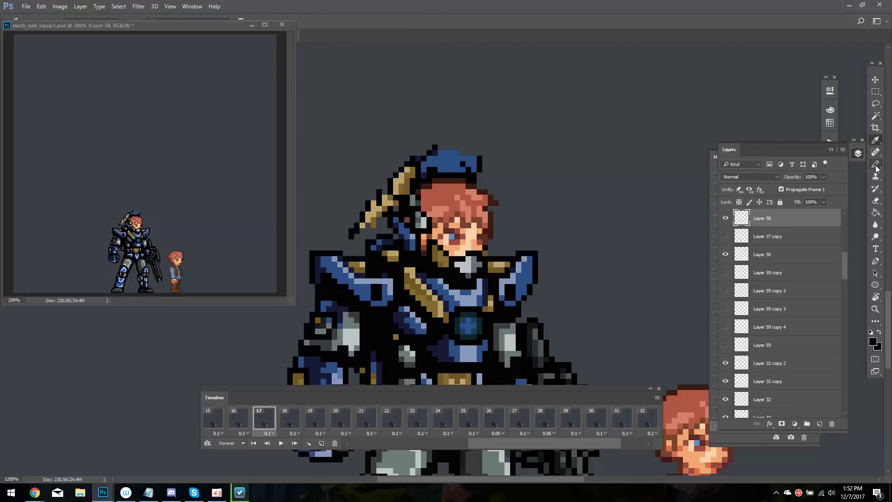
key(e)
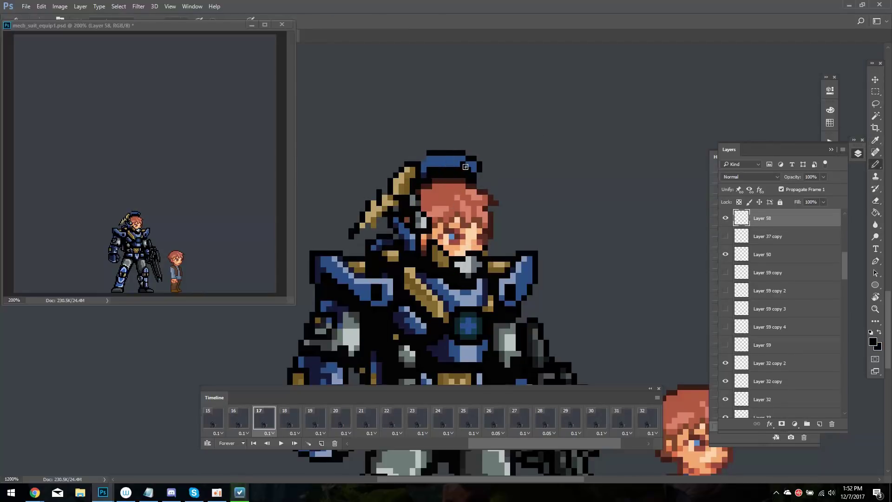
drag(464, 166, 438, 163)
key(i)
key(e)
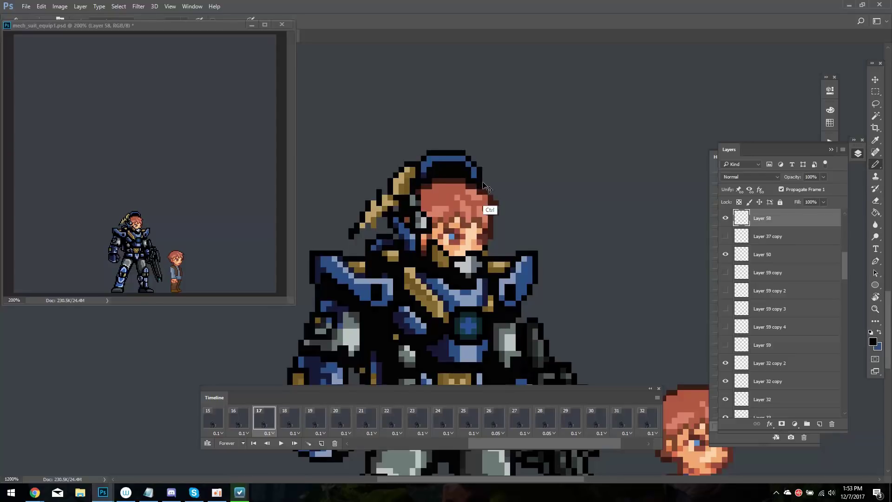
Touch up the blue rim with sampled armour colours and compare against frame 19
alt+click(483, 184)
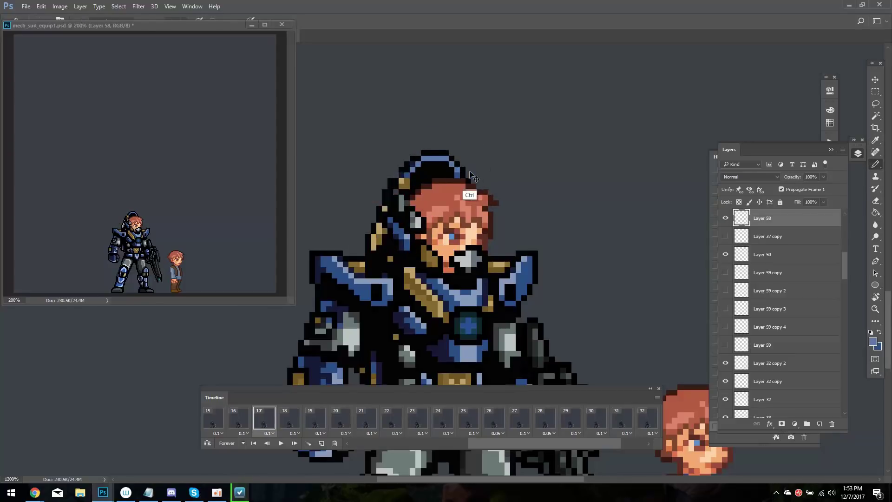
key(i)
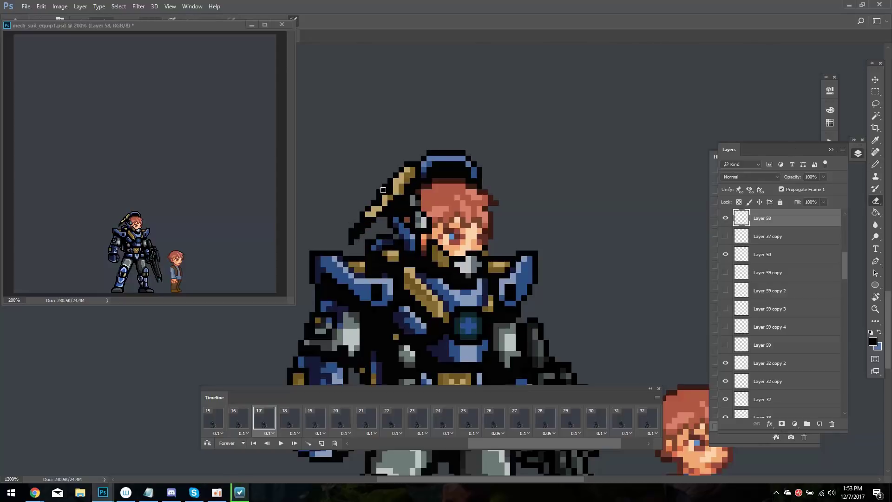
alt+click(424, 169)
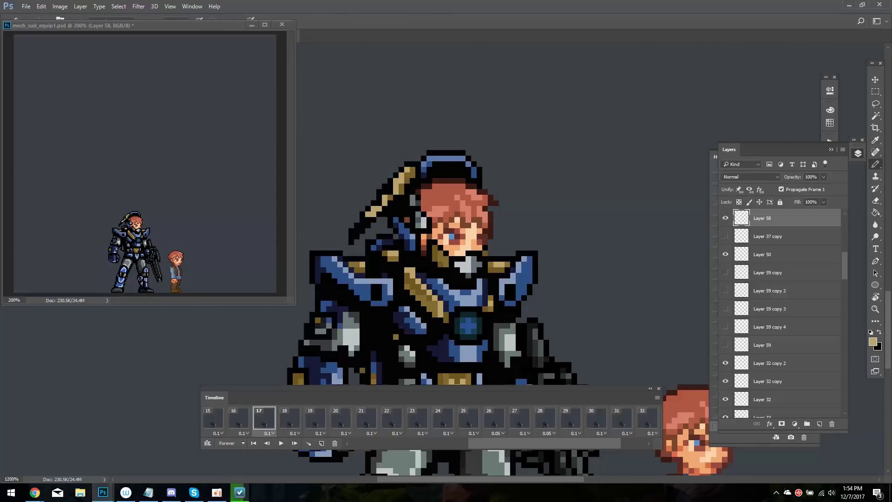
alt+click(359, 217)
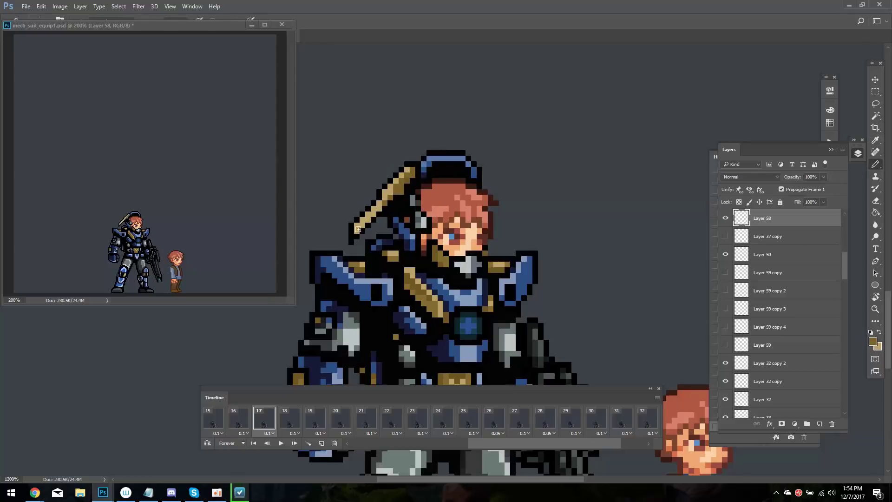
alt+click(362, 244)
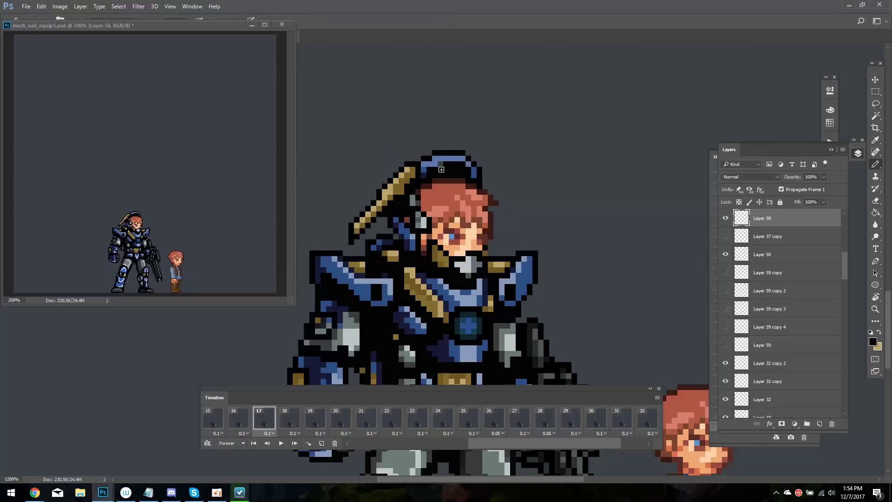
key(Right)
key(Right)
key(Left)
key(Left)
key(Right)
key(Right)
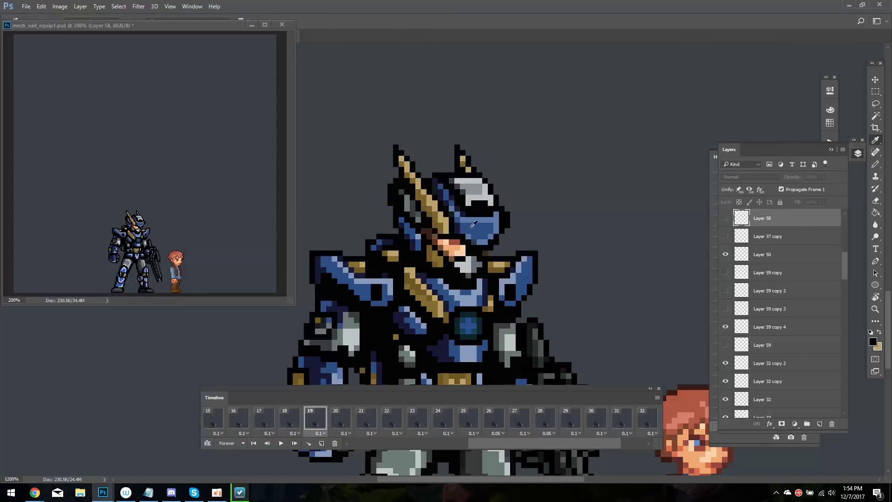
key(Left)
Duplicate Layer 58 for frame 18 and touch up the helmet top and gold stripe
key(b)
key(ctrl+j)
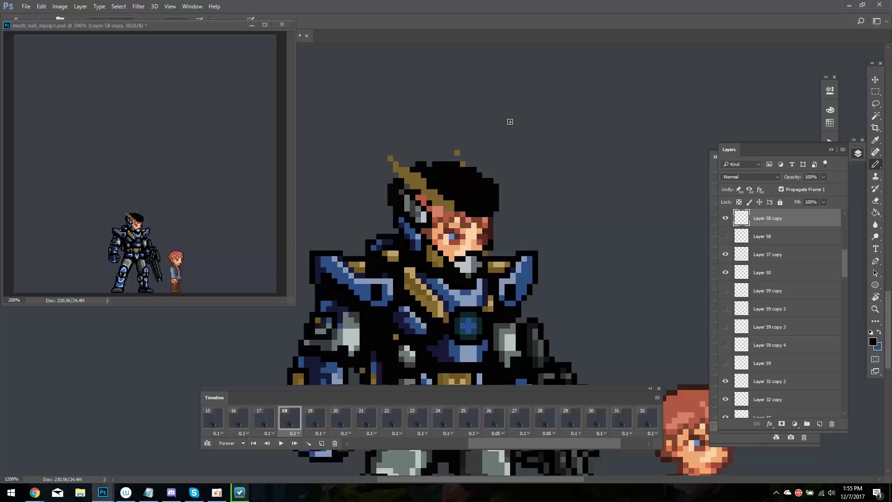
key(v)
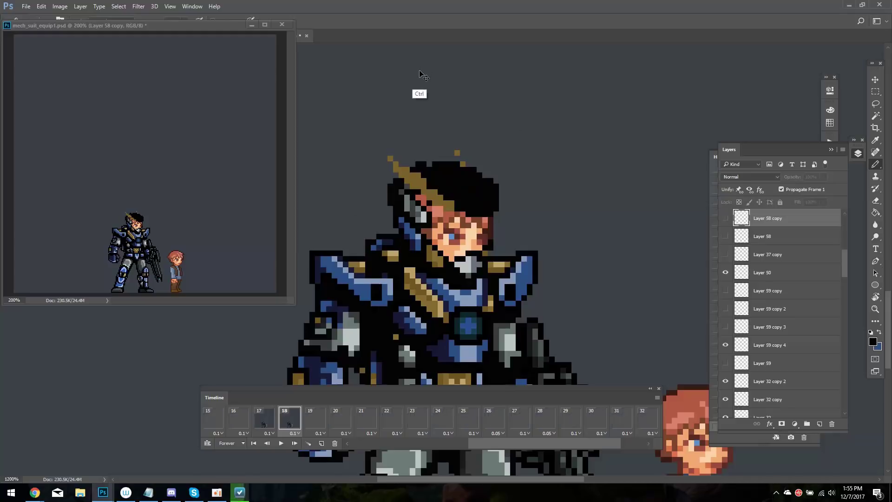
click(414, 192)
click(486, 188)
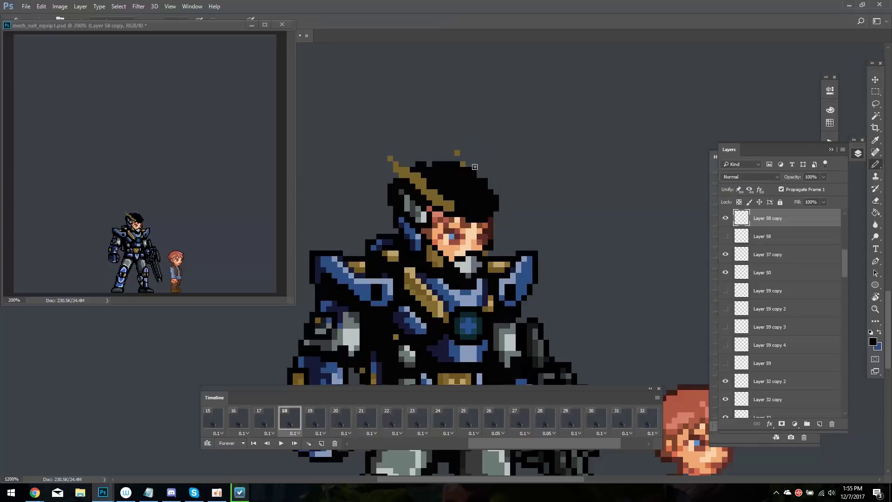
alt+click(440, 198)
click(409, 165)
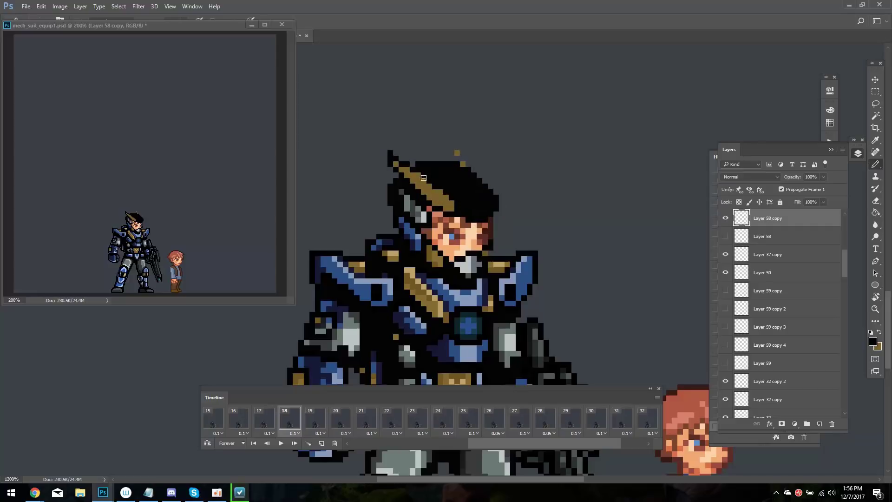
Paint sampled grey shading over the top of the helmet
key(l)
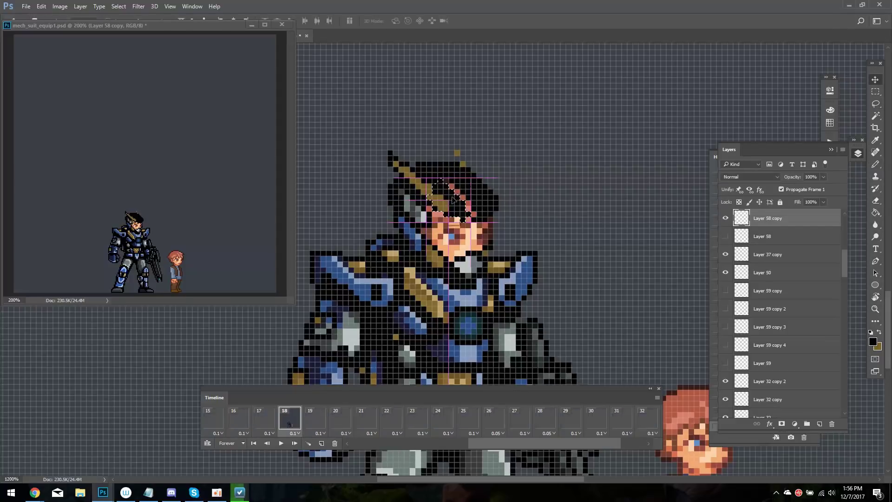
key(b)
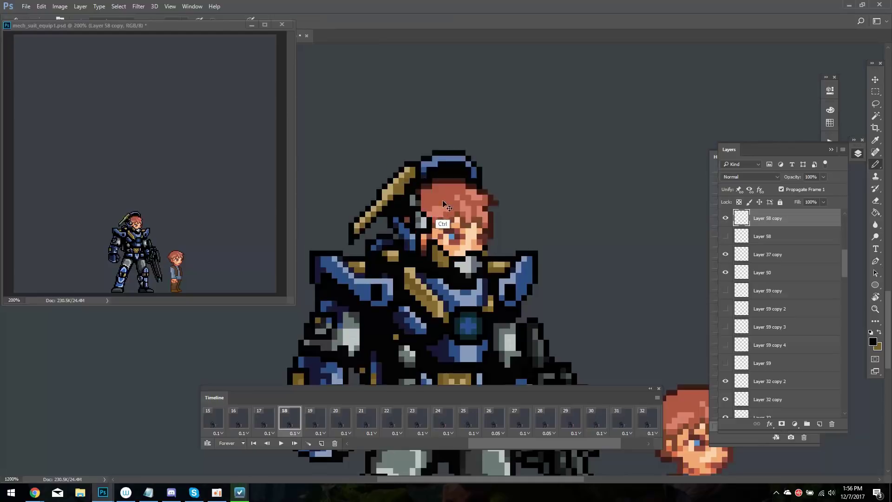
key(x)
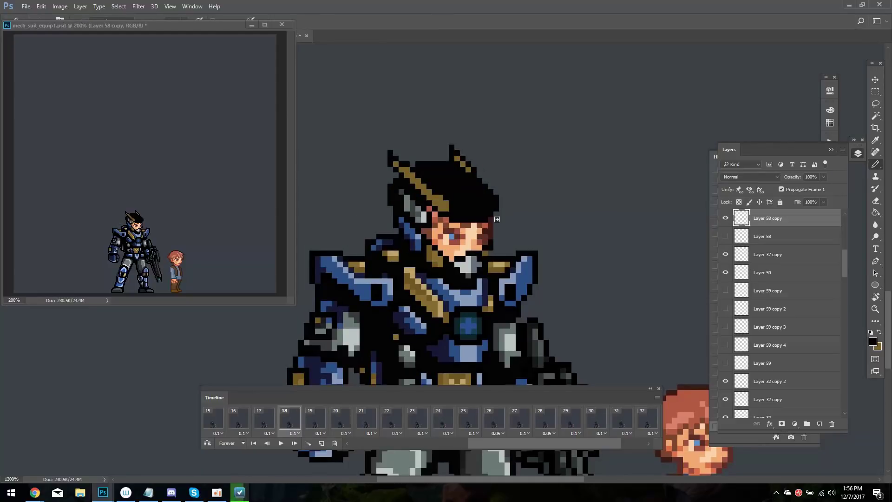
key(e)
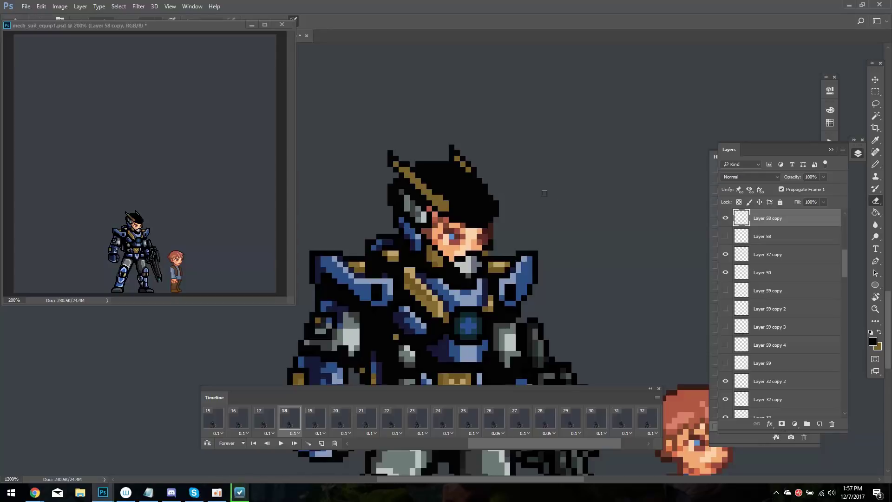
key(v)
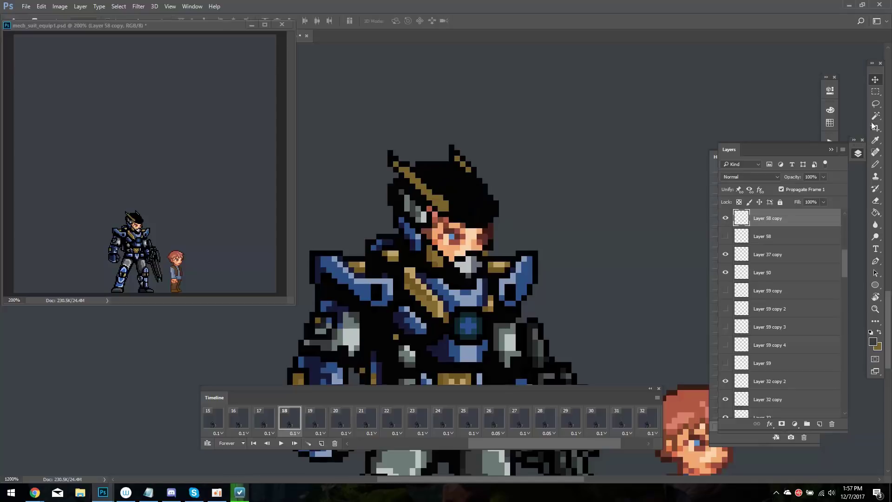
key(e)
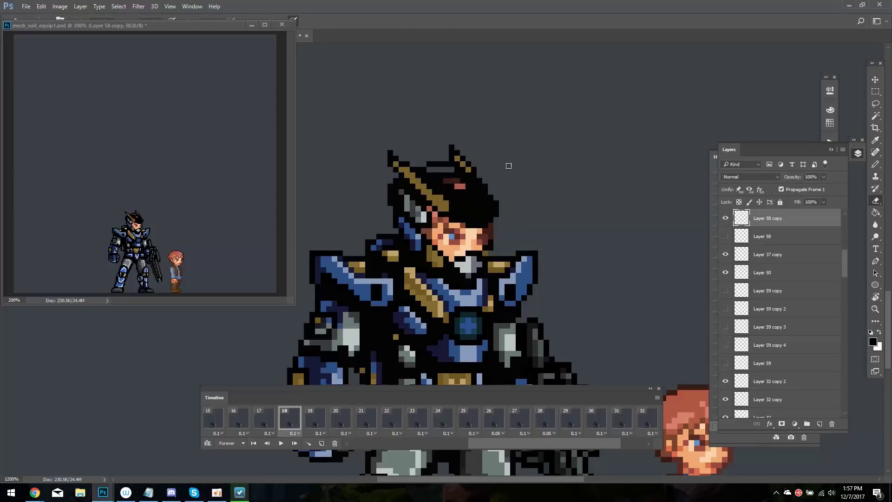
alt+click(435, 174)
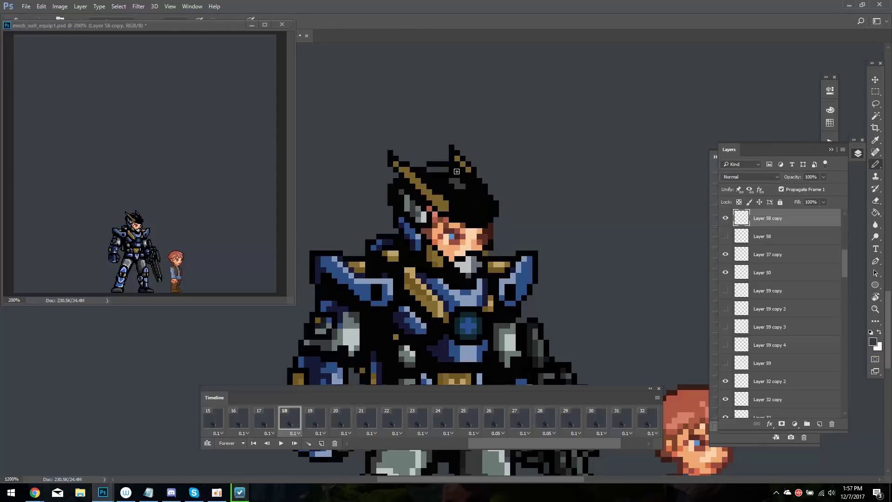
drag(468, 179, 474, 190)
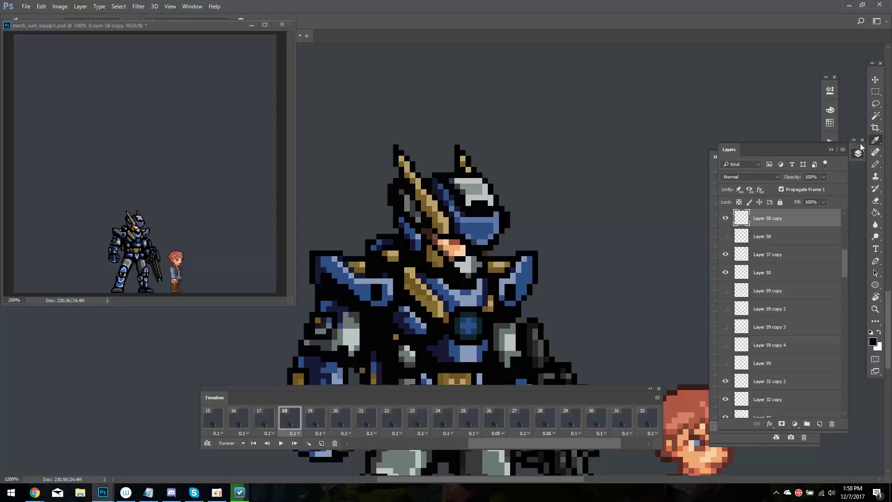
click(468, 187)
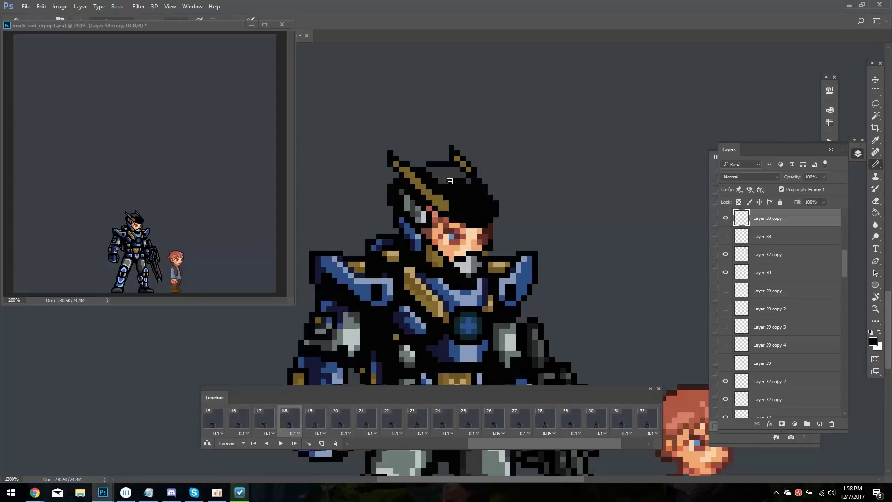
alt+click(449, 181)
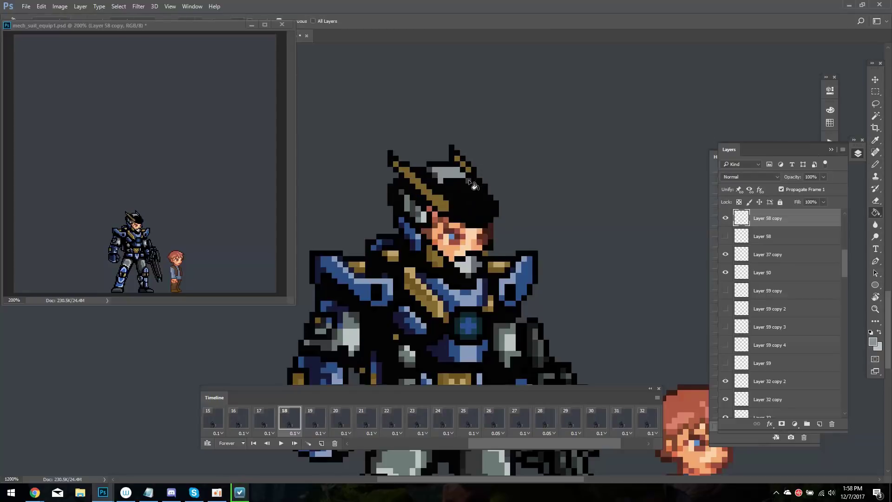
click(875, 165)
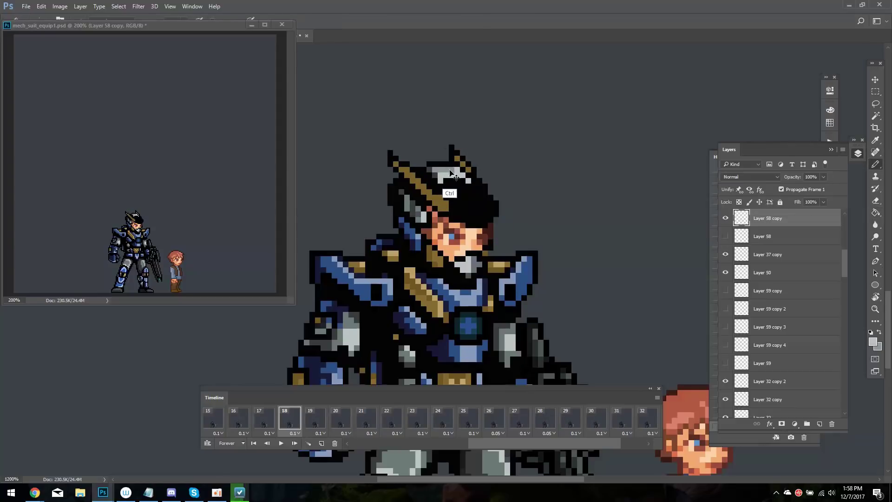
Undo stray reddish pixels and nudge the helmet's top spike up and left
key(i)
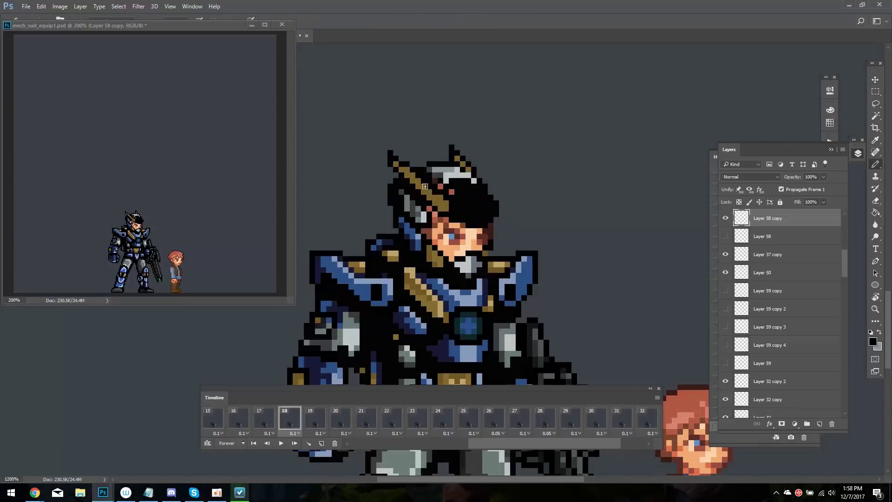
key(ctrl+z)
alt+click(425, 185)
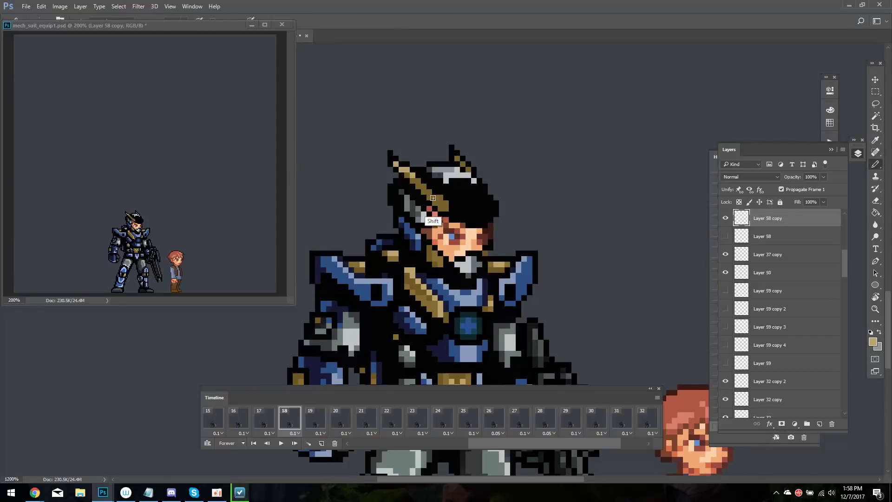
key(v)
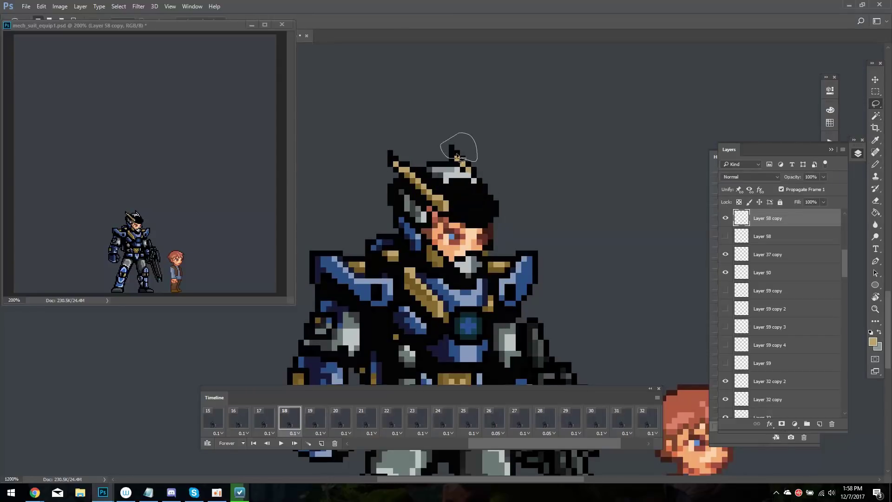
drag(472, 168, 447, 154)
key(i)
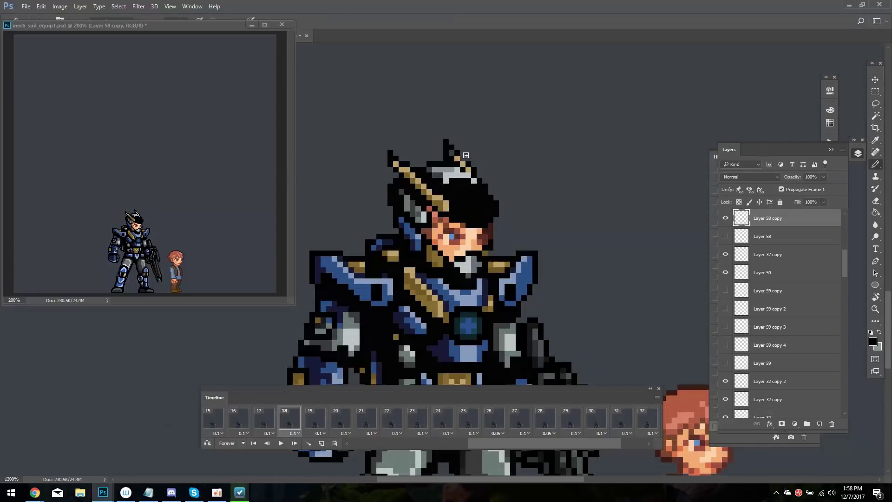
Compare with frame 19 and nudge the left helmet horn one pixel up-left
key(Right)
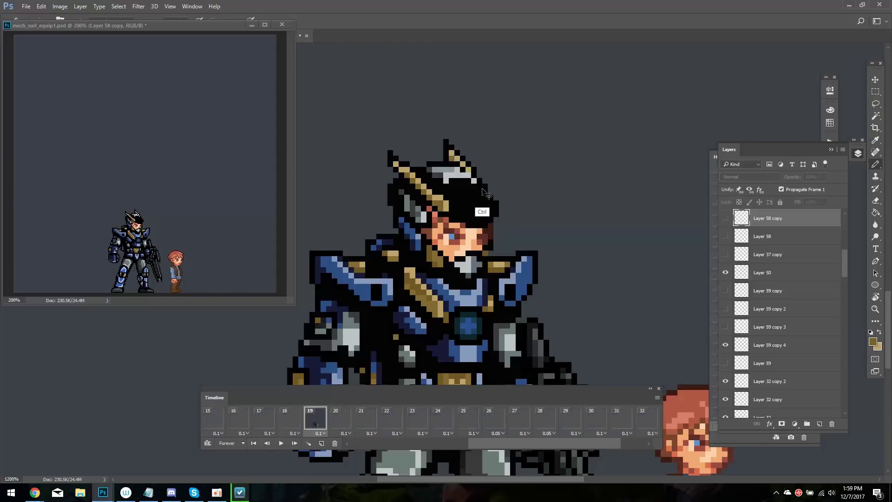
key(Left)
click(503, 255)
key(Right)
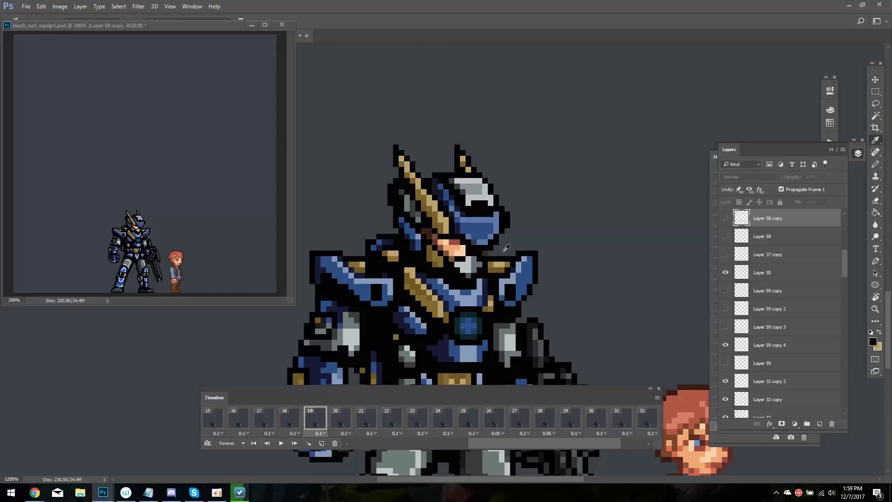
key(Left)
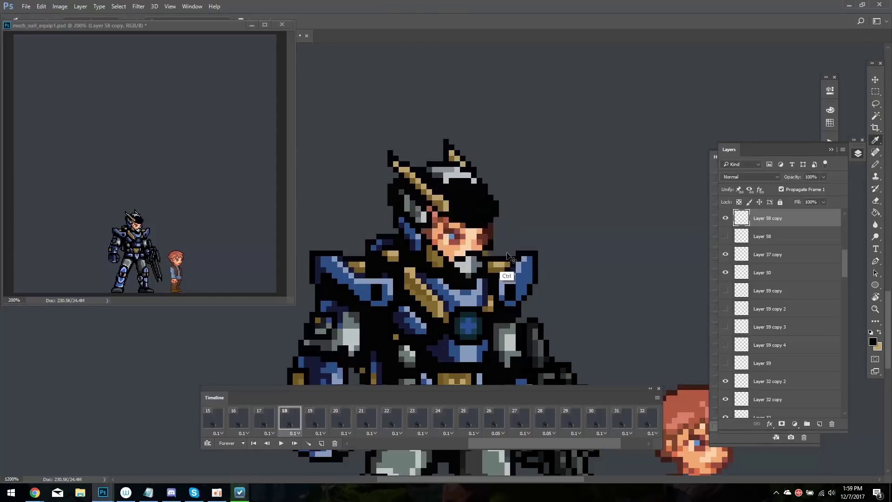
key(Right)
key(Left)
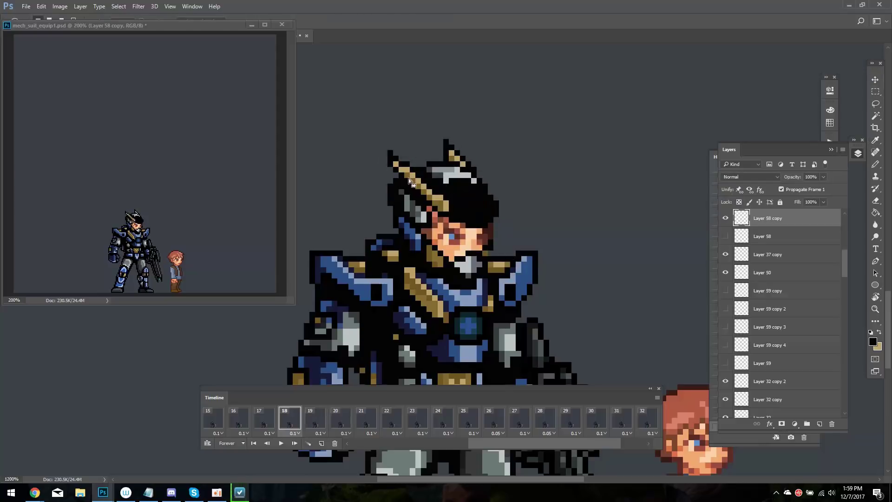
key(Up)
key(Left)
key(i)
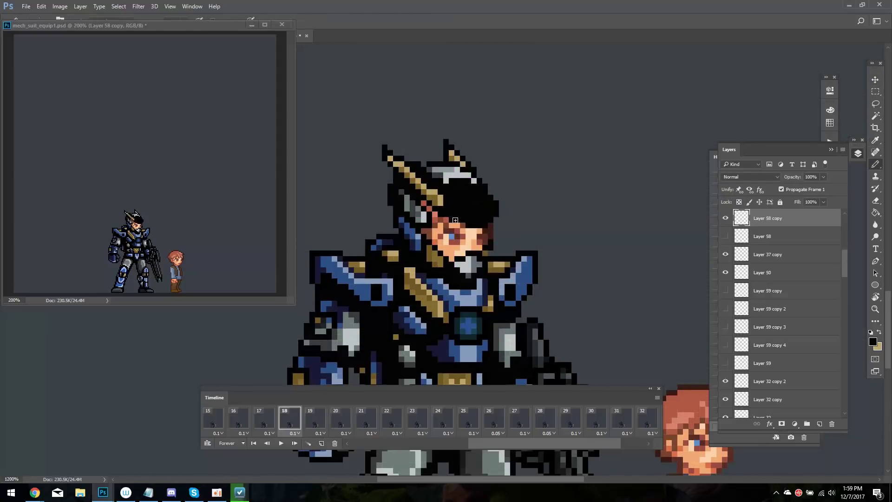
Sample the visor blue and flip between frames 18 and 19 to compare
key(Right)
key(Left)
key(Right)
click(473, 221)
key(Left)
key(e)
key(Right)
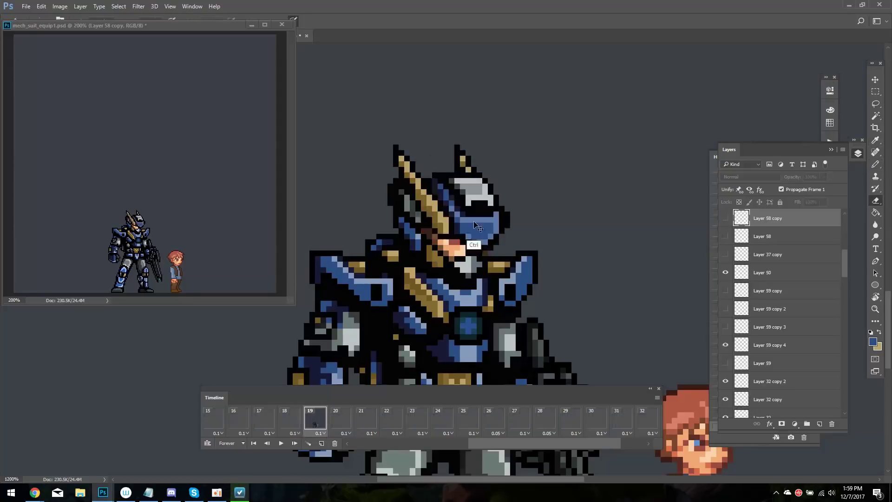
key(Left)
key(b)
key(Right)
key(Left)
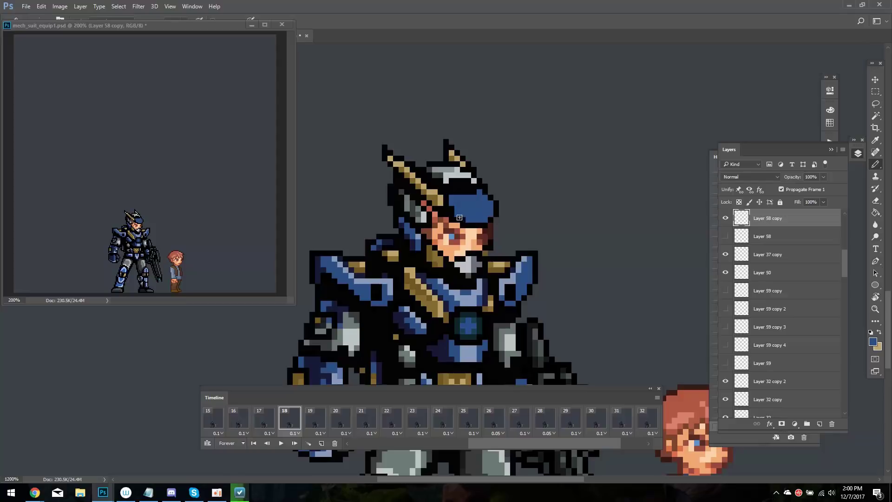
key(Right)
key(Left)
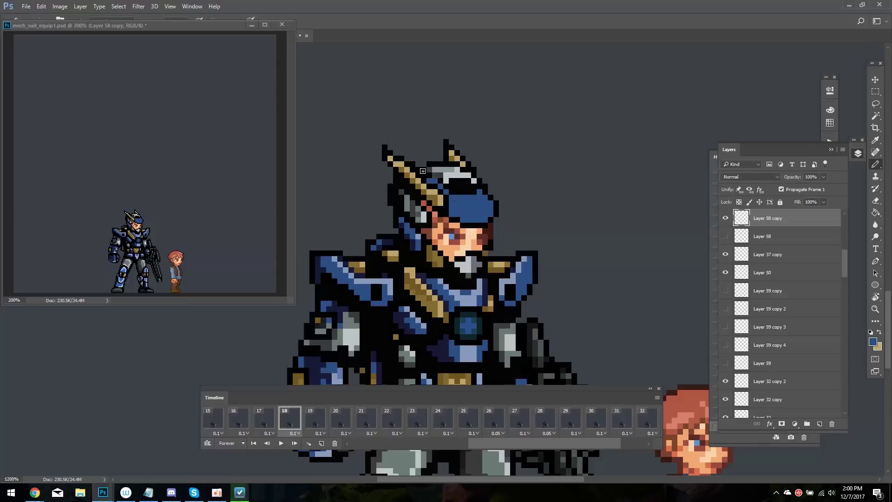
key(Right)
key(Left)
Sample the dark navy, keep comparing frames 18 and 19, then return to frame 17 on Layer 58
key(i)
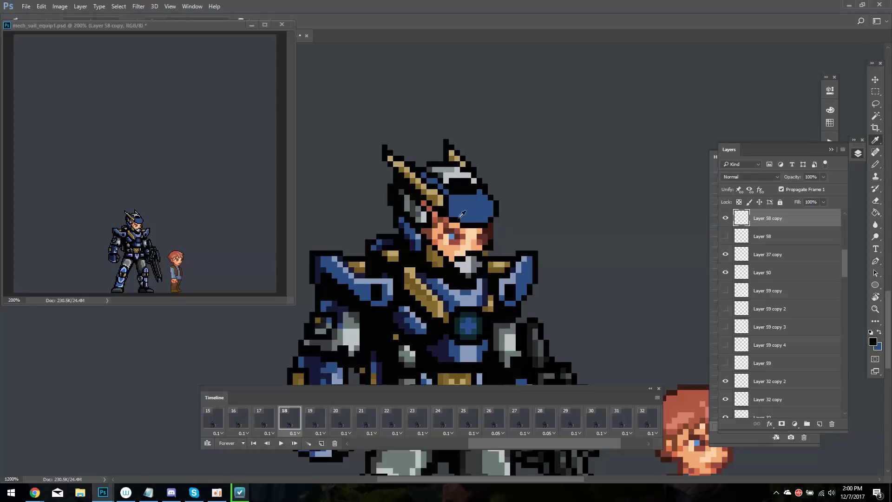
key(Right)
key(Left)
click(453, 213)
key(b)
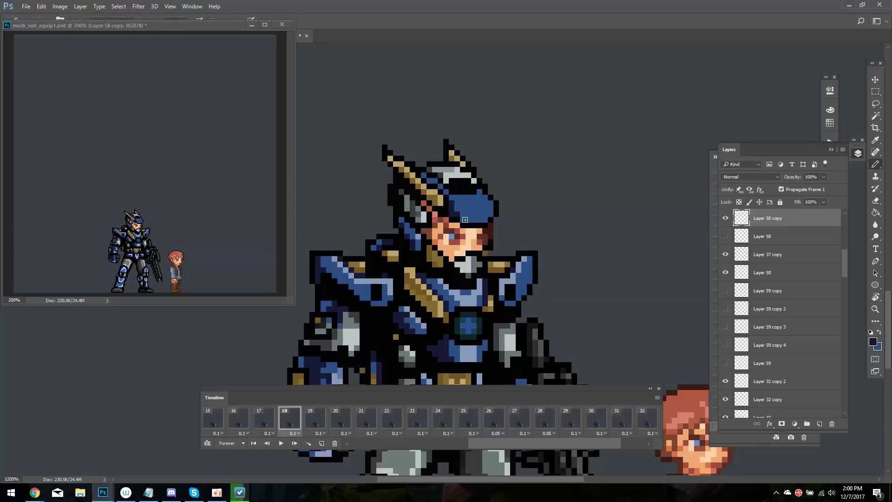
key(Right)
key(Left)
key(Right)
key(Left)
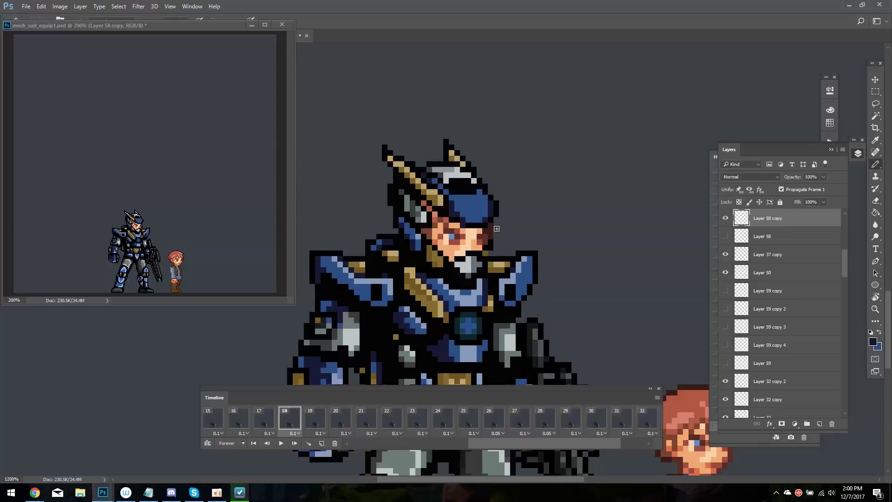
key(Right)
key(Left)
key(i)
key(Right)
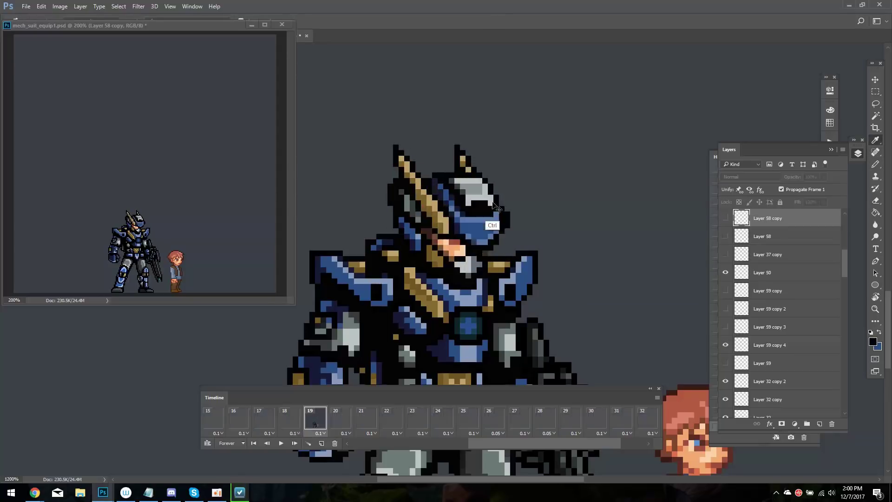
key(Left)
key(Right)
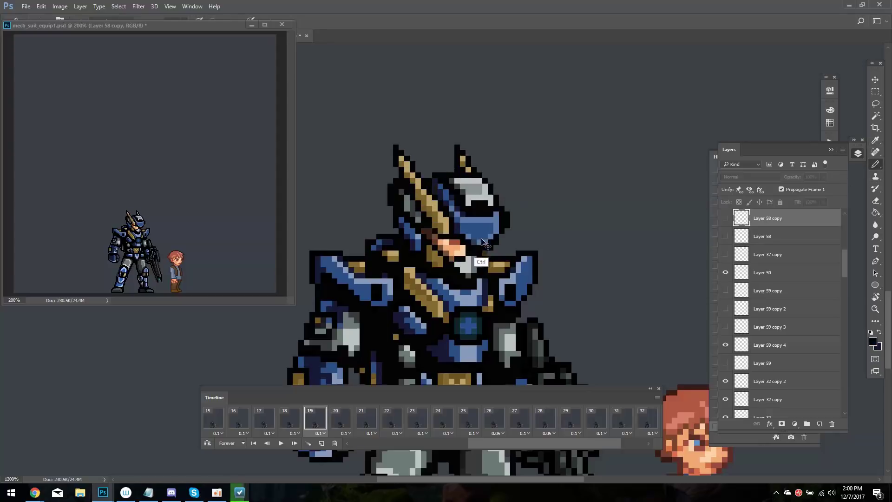
key(i)
key(Left)
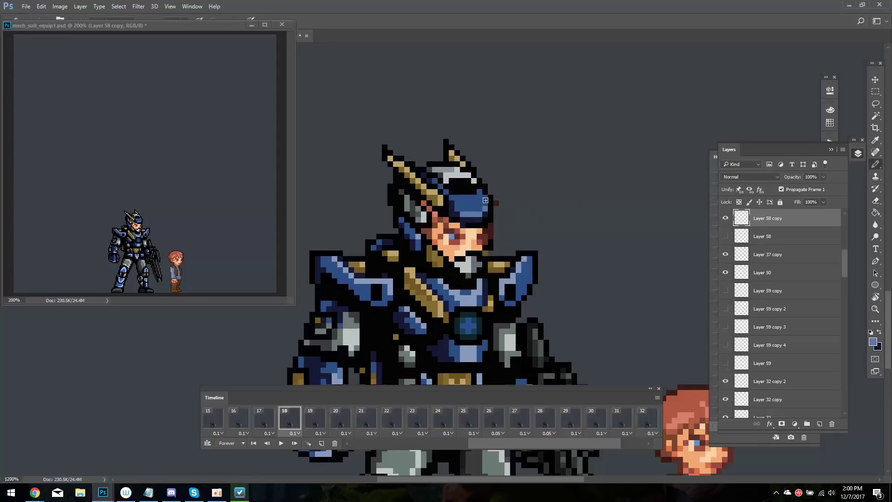
key(Right)
key(Left)
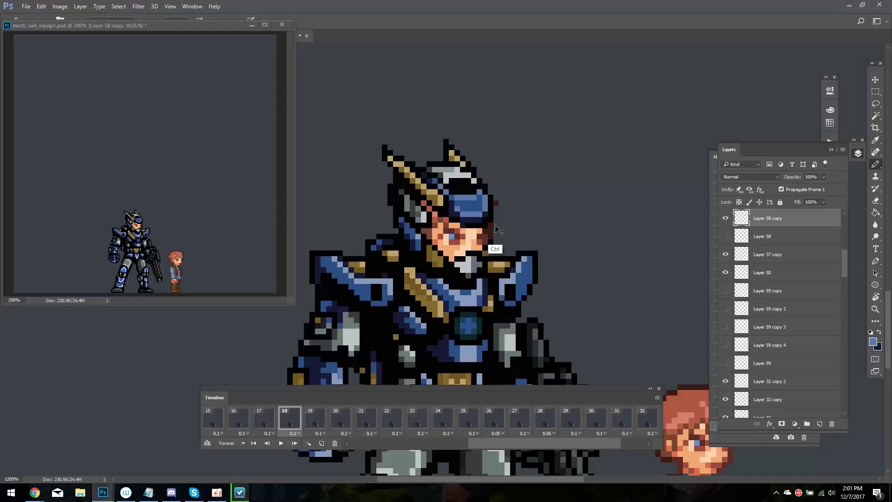
key(Left)
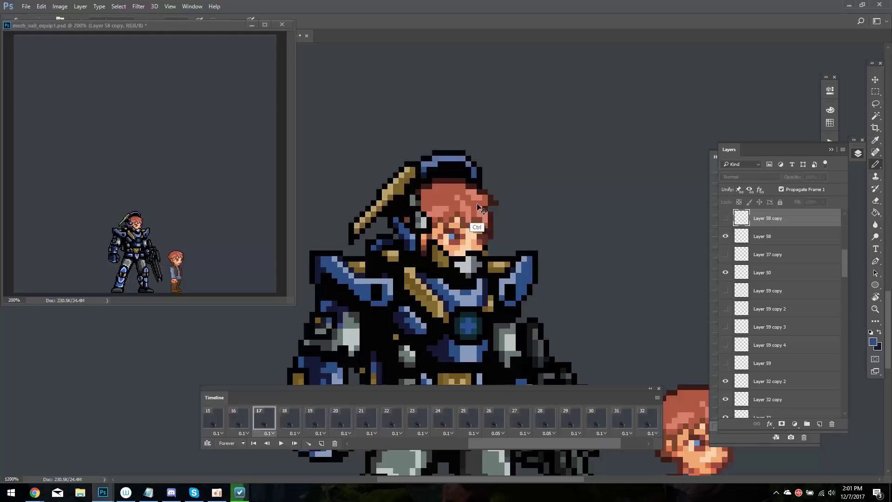
ctrl+click(373, 224)
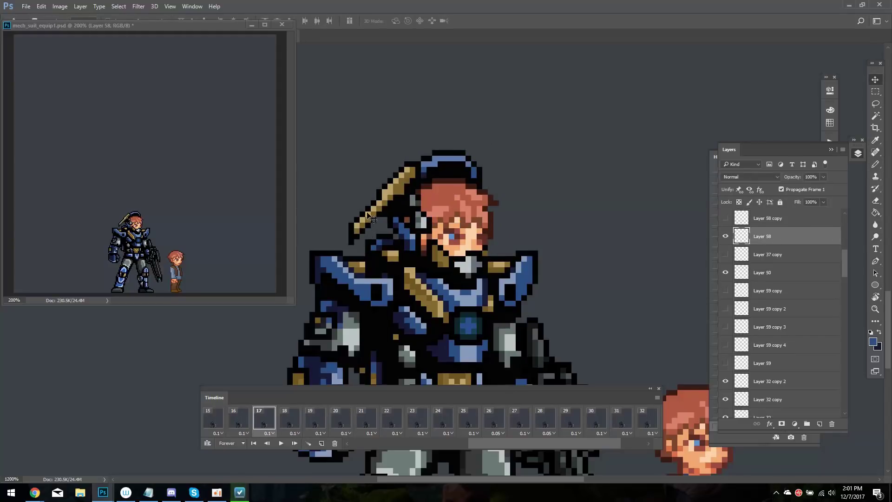
Show the grid and play the animation to review it, stopping on frame 24
key(ctrl+h)
key(ctrl+h)
key(space)
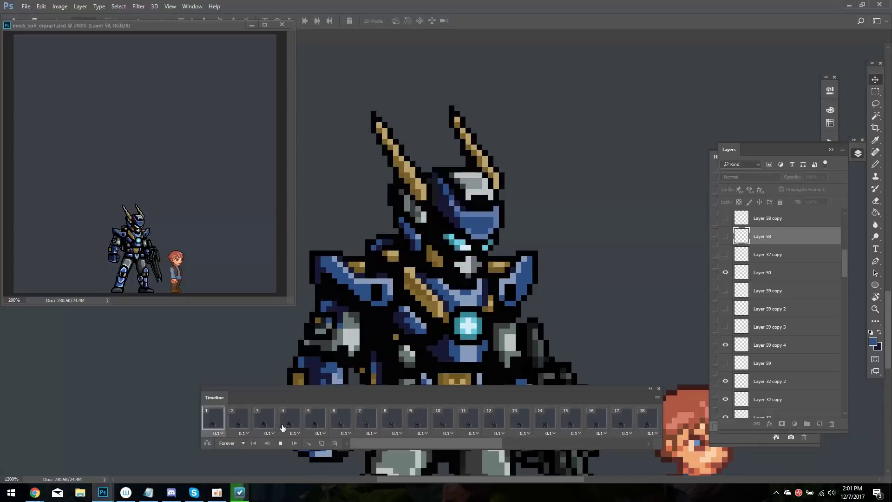
click(370, 421)
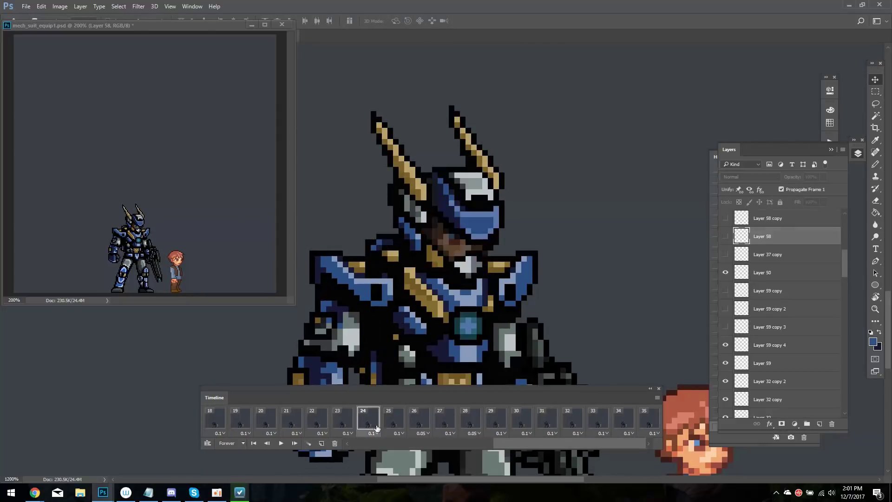
drag(550, 448, 496, 448)
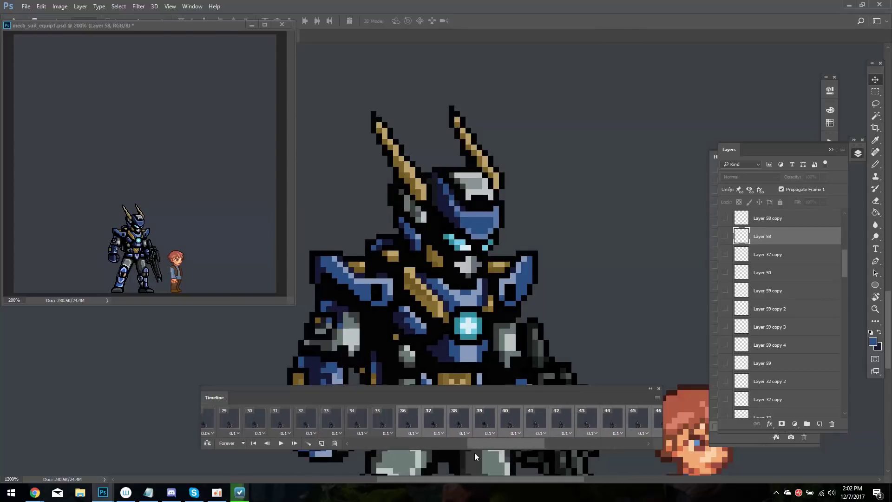
drag(565, 445, 353, 445)
Try reversing the frame order, then undo it and replay from frame 2
click(656, 397)
click(692, 276)
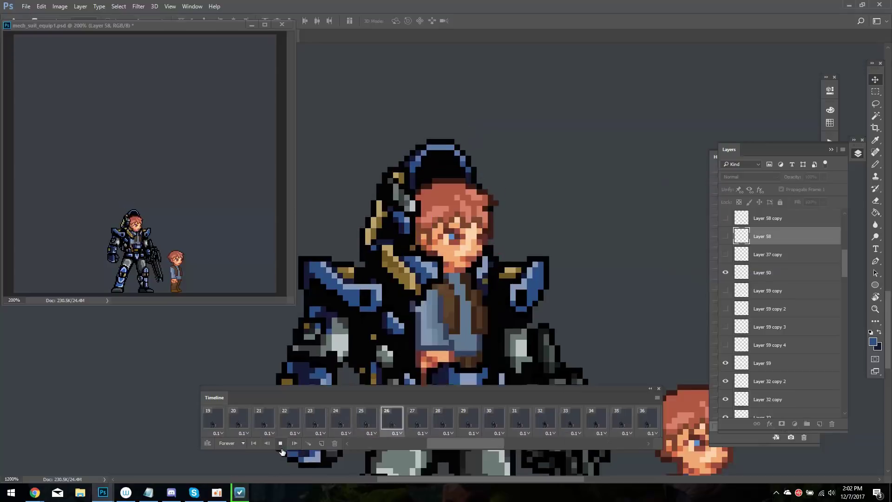
click(241, 426)
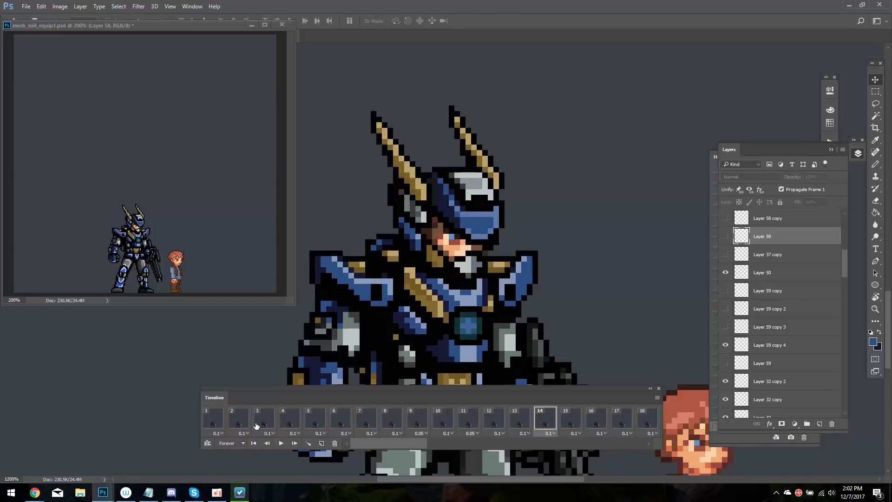
key(ctrl+z)
key(space)
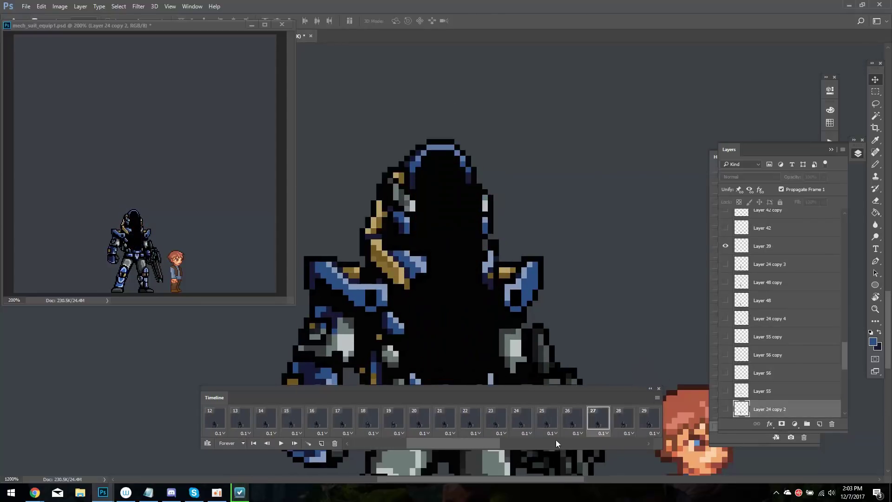
Delete frames 21 through 27 and confirm the deletion
shift+click(597, 418)
key(Delete)
click(402, 186)
Replay, stop on an unwanted frame, and delete it
key(space)
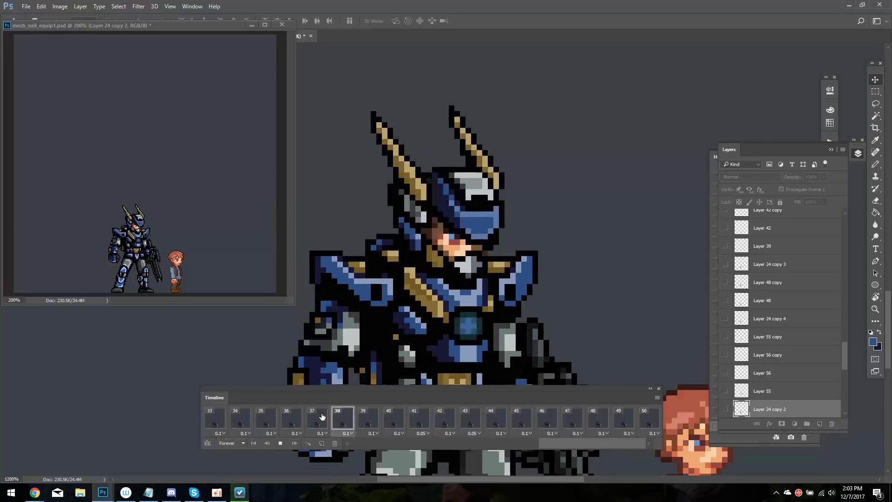
click(316, 418)
key(space)
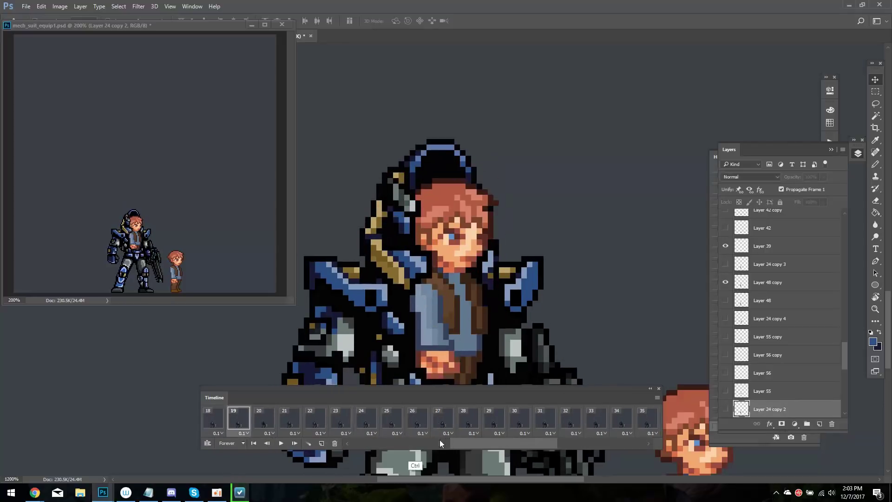
click(334, 443)
click(402, 187)
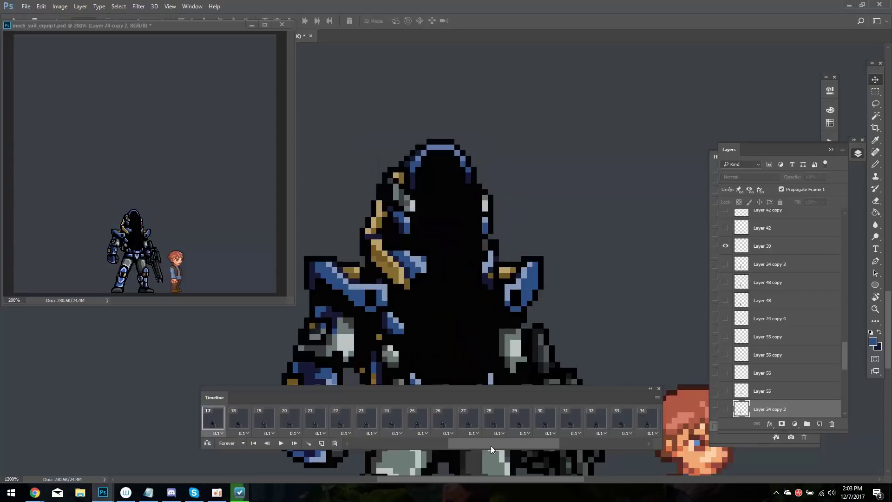
Set frame 1's delay to 0.2 seconds and play back to check the timing
click(322, 444)
click(217, 433)
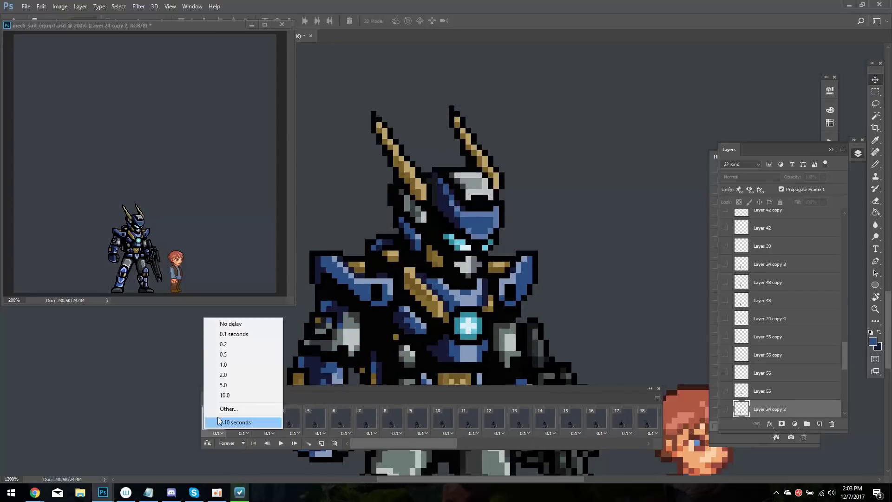
click(219, 354)
click(280, 443)
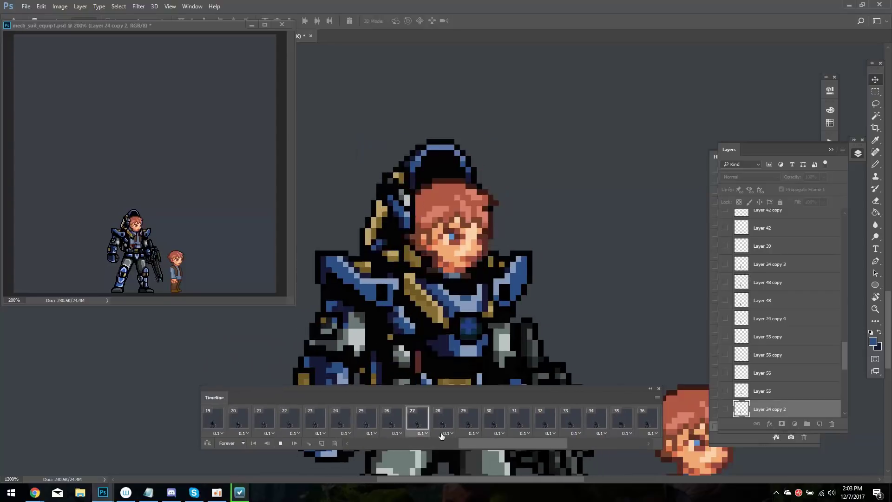
key(space)
Go to frame 9 and attempt reshaping the helmet top with Lasso, undoing the change
key(Right)
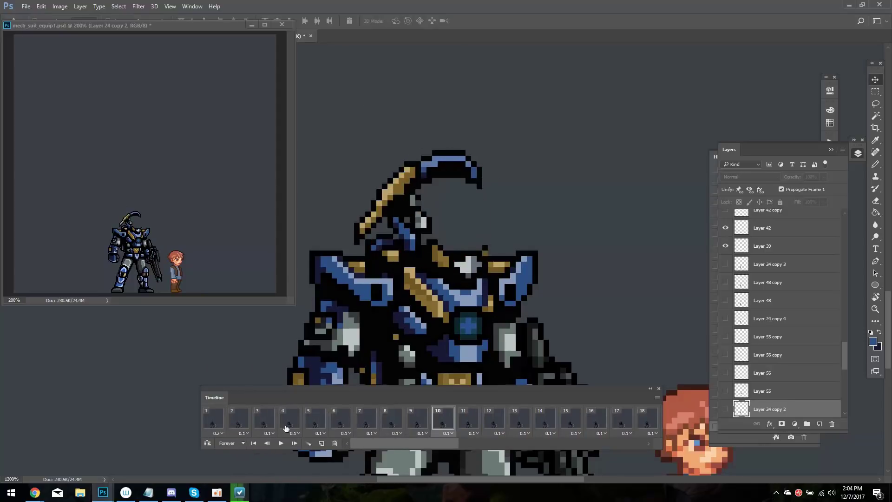
key(Left)
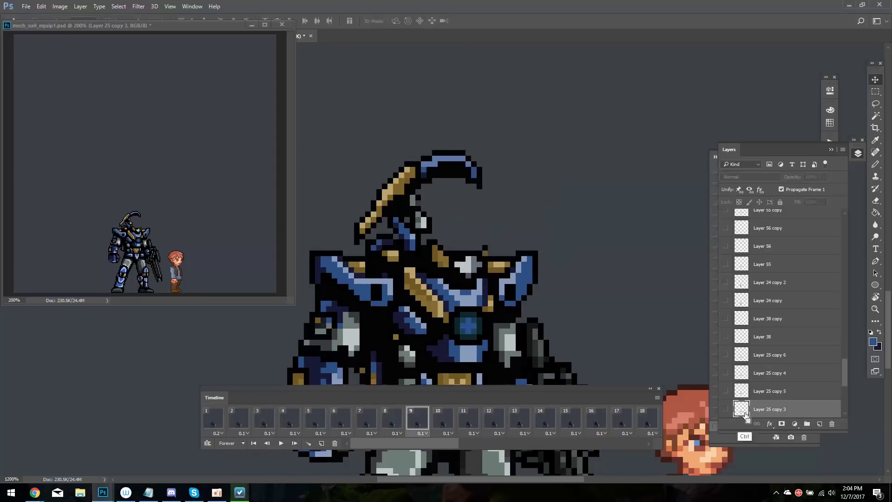
key(l)
key(ctrl+z)
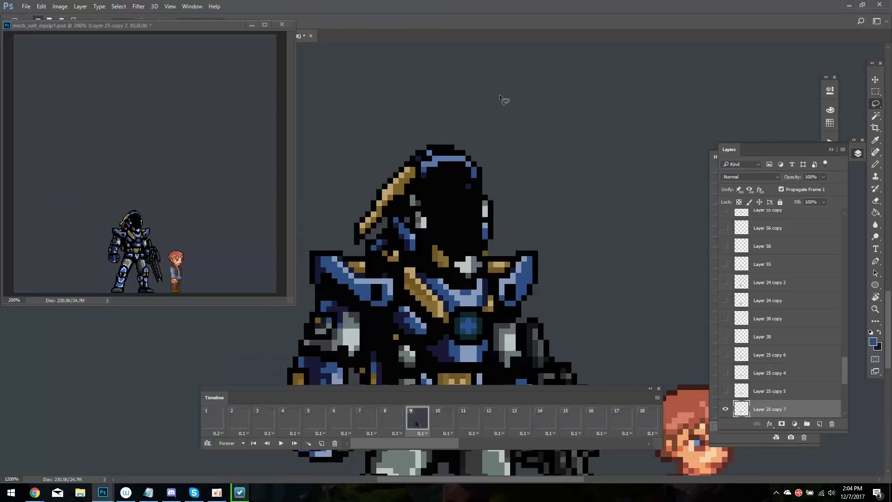
key(i)
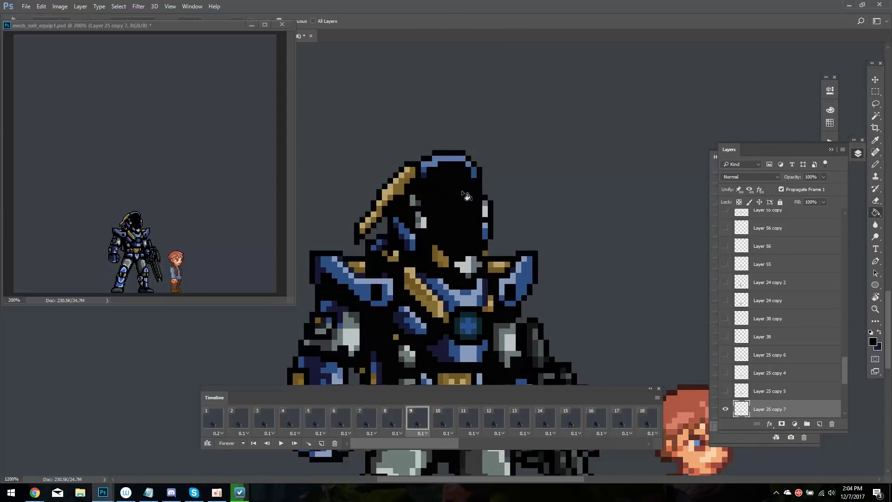
Step through earlier frames, play the animation, and stop on frame 1
key(Left)
key(Left)
key(Left)
key(Left)
key(Left)
key(Left)
key(Right)
key(Right)
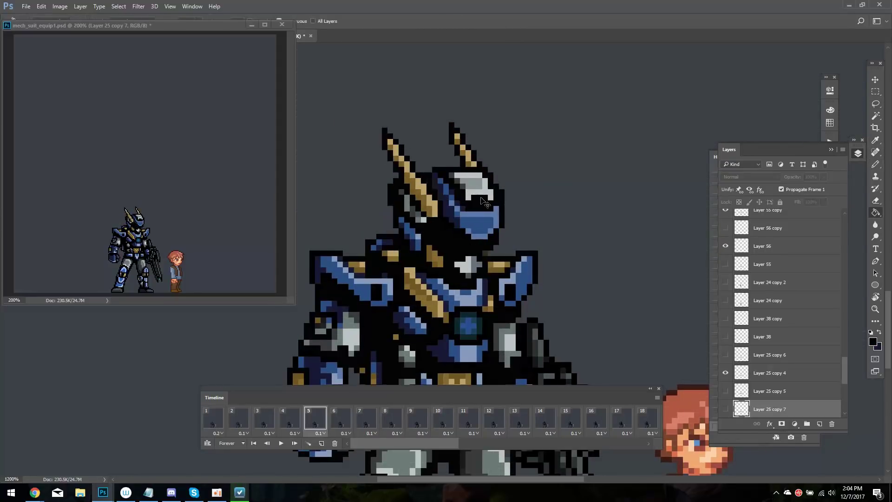
key(space)
click(223, 419)
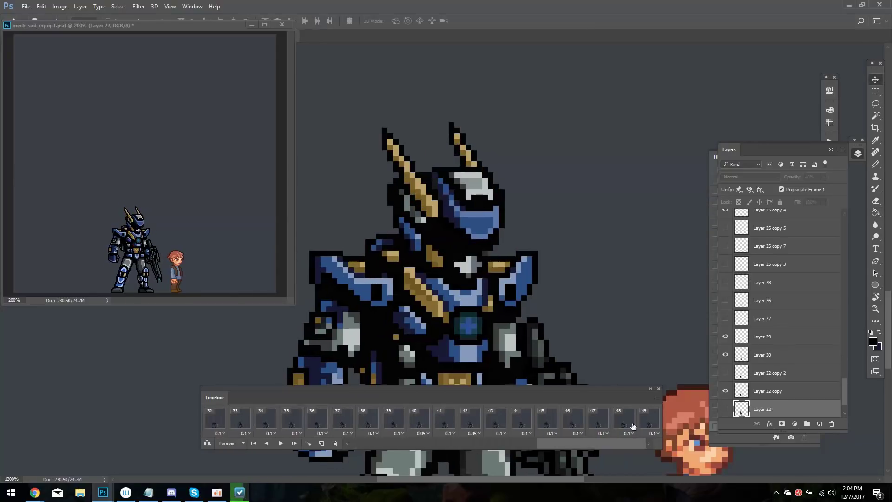
key(ctrl+h)
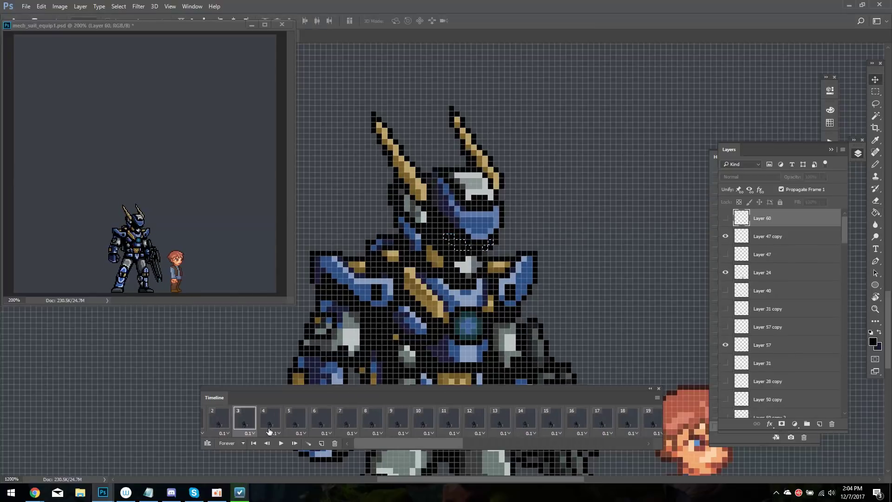
key(ctrl+h)
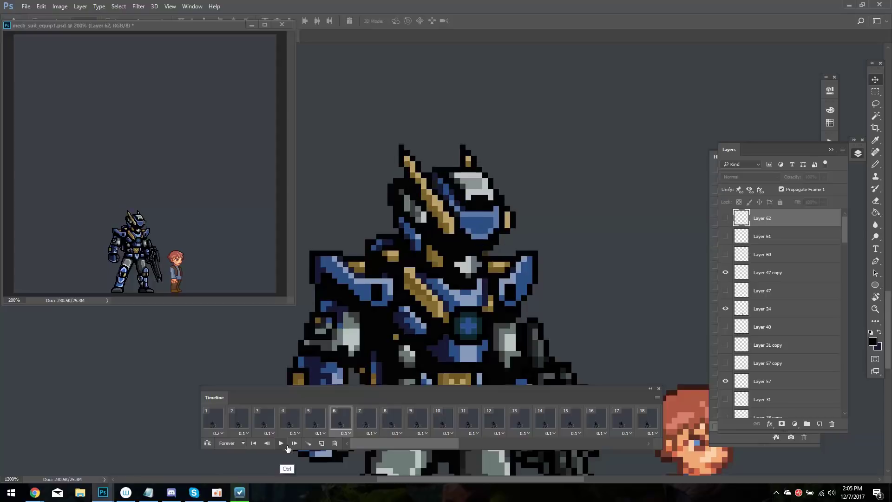
Cancel a frame deletion and replay the animation
key(Delete)
key(Escape)
click(281, 443)
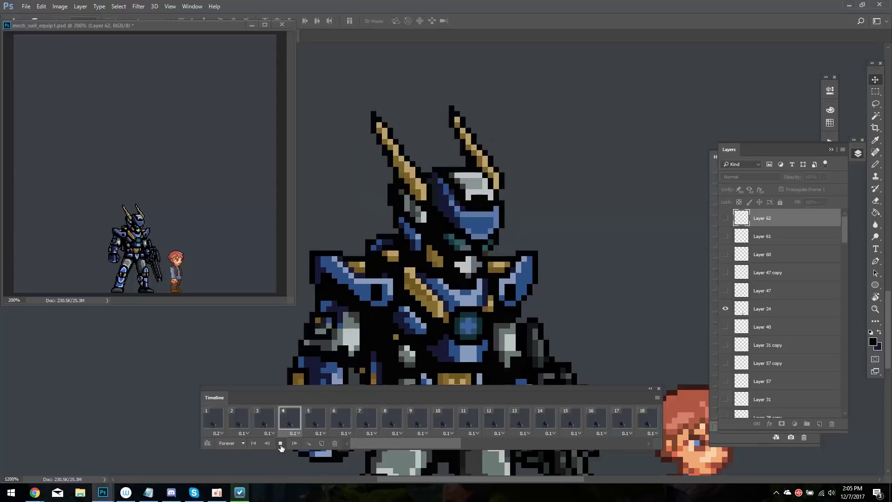